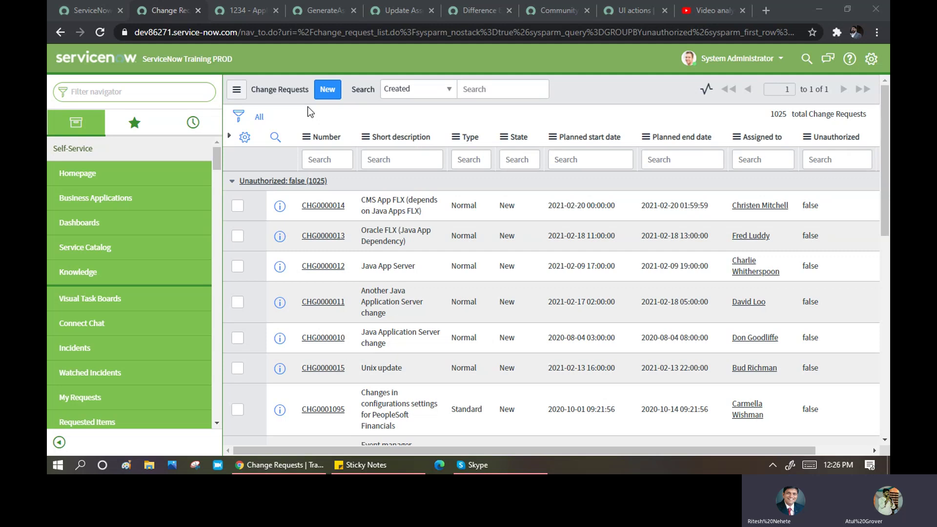
# Step: Filter the navigator for "incident" and open a new incident form
pyautogui.click(165, 90)
pyautogui.write('in')
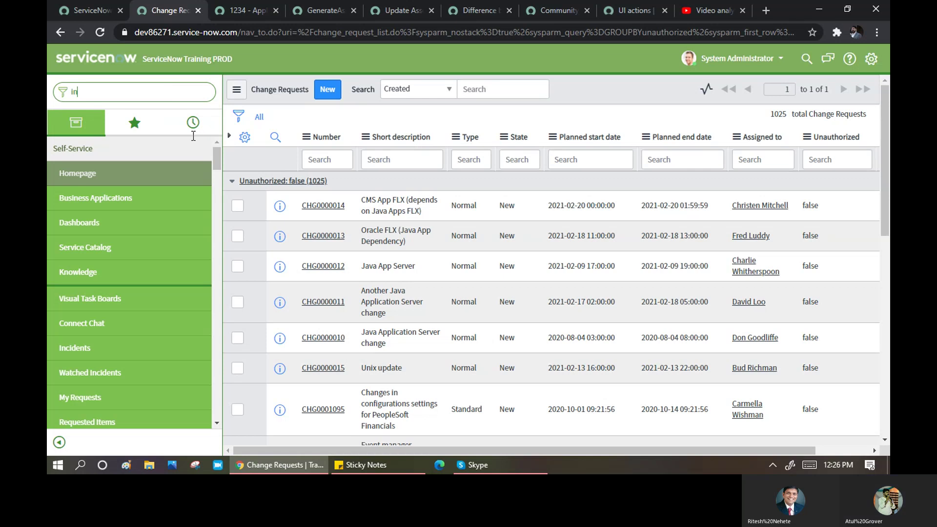
pyautogui.write('cid')
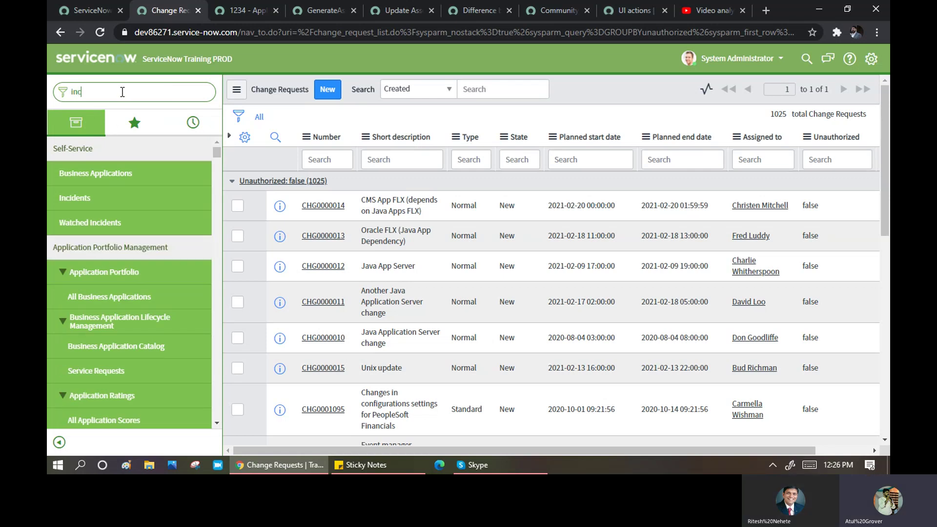
pyautogui.write('ent')
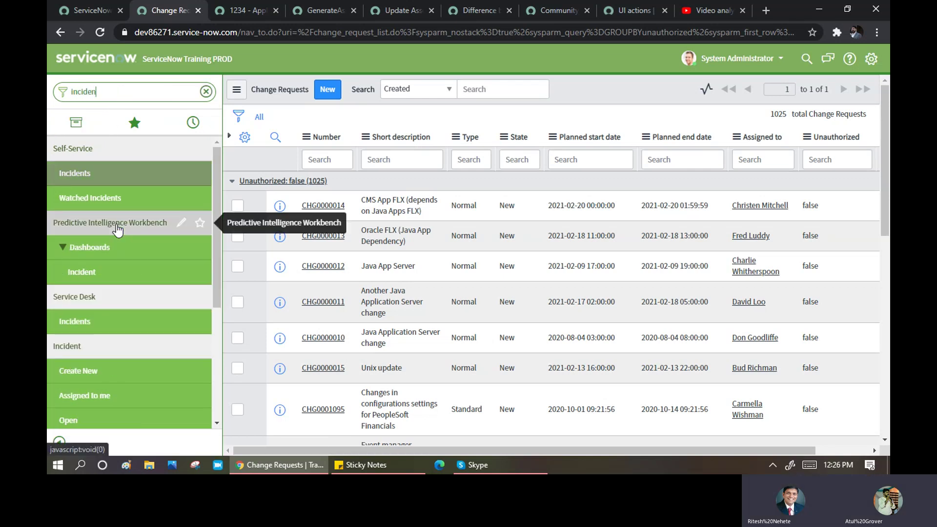
pyautogui.click(77, 373)
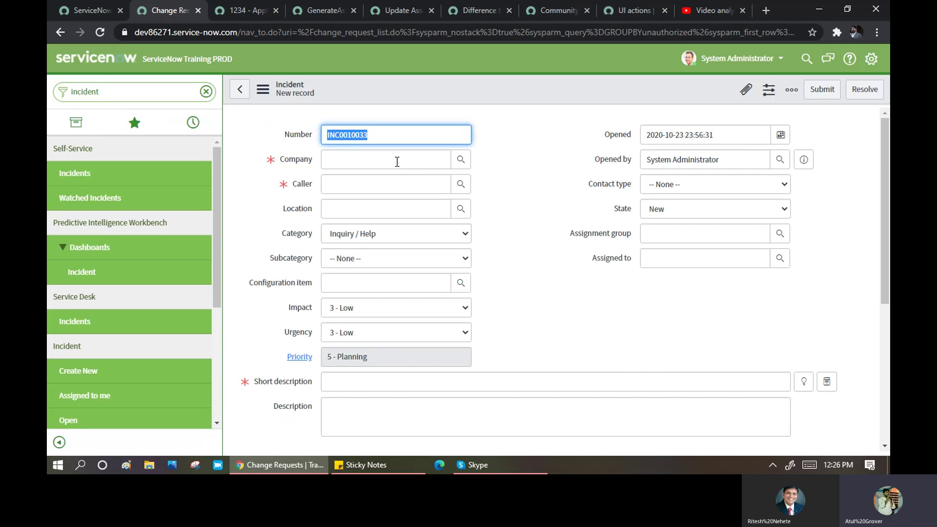
# Step: Set the new incident's company to ACME Japan and fill in the caller from the recent selections
pyautogui.click(396, 161)
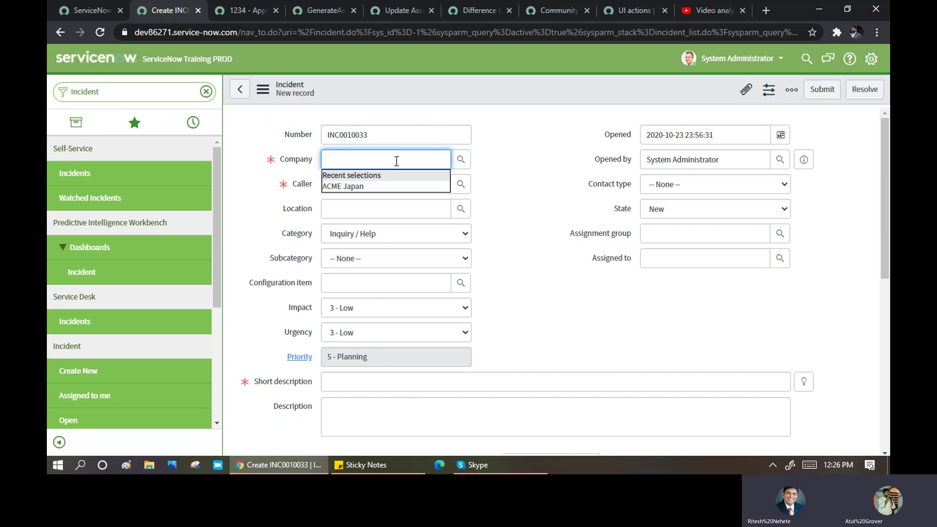
pyautogui.click(356, 186)
pyautogui.click(355, 184)
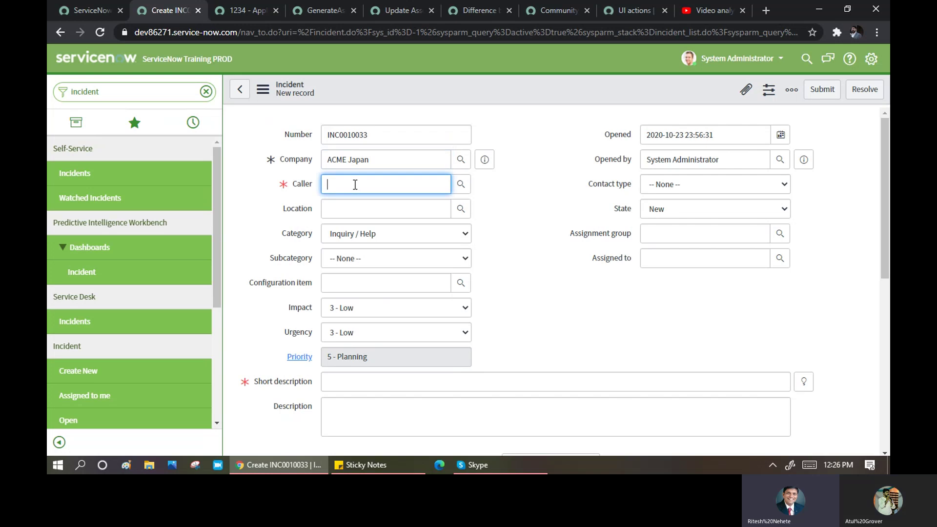
pyautogui.write('**')
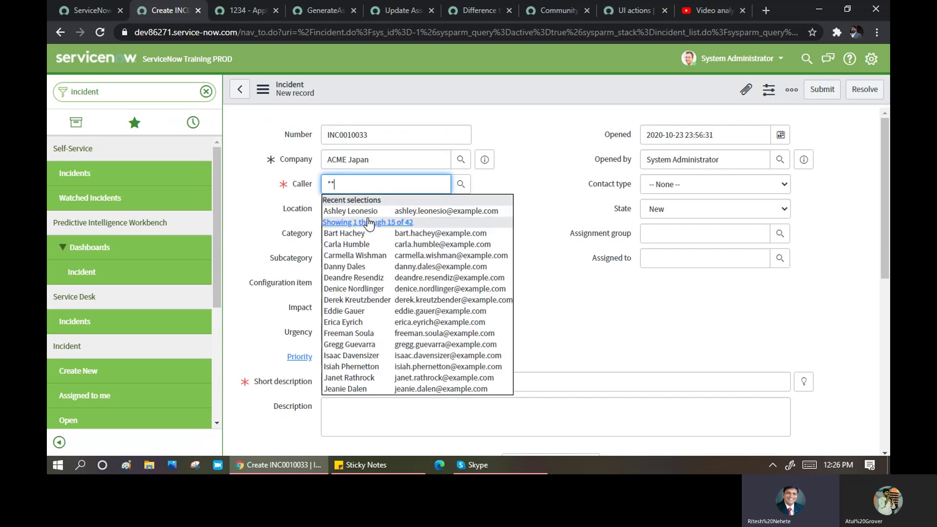
pyautogui.click(364, 207)
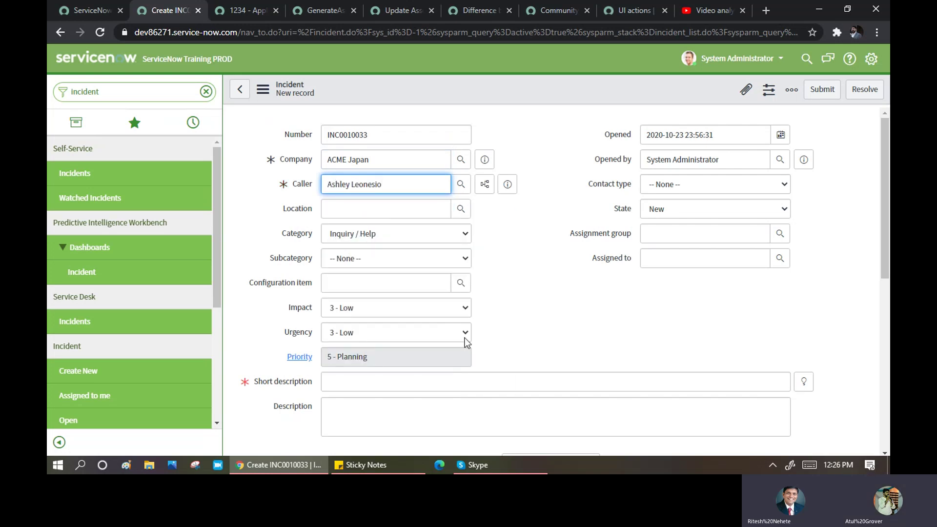
# Step: Enter "Test" as both the short description and the description, and save the incident while staying on its form
pyautogui.click(413, 382)
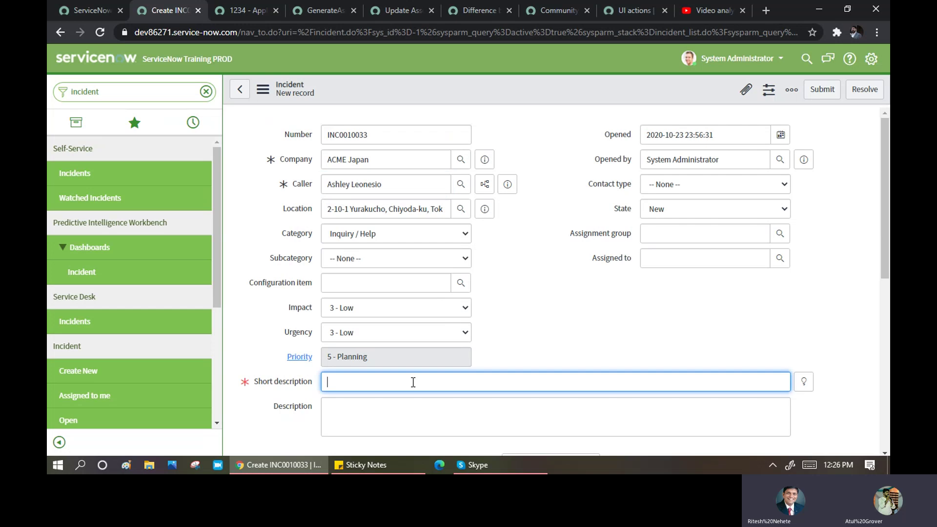
pyautogui.write('Test')
pyautogui.click(400, 415)
pyautogui.write('Test')
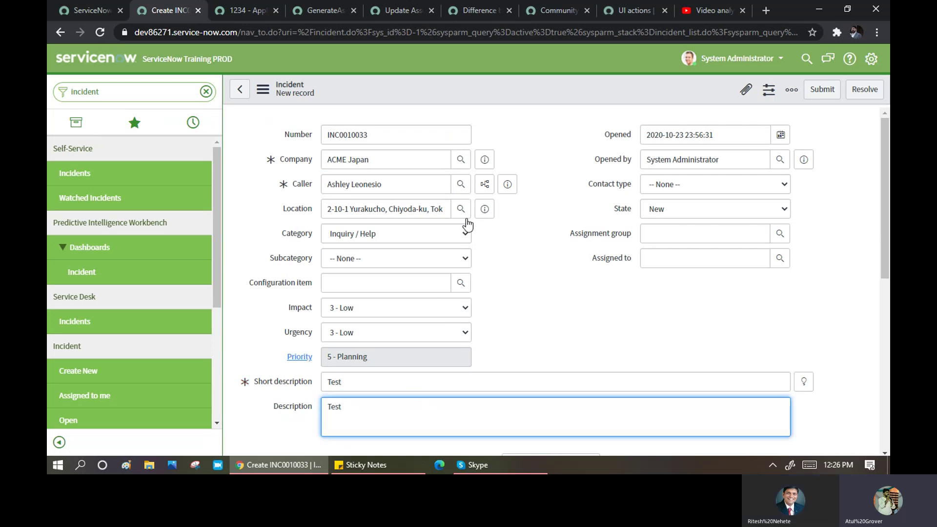
pyautogui.rightClick(508, 82)
pyautogui.click(529, 91)
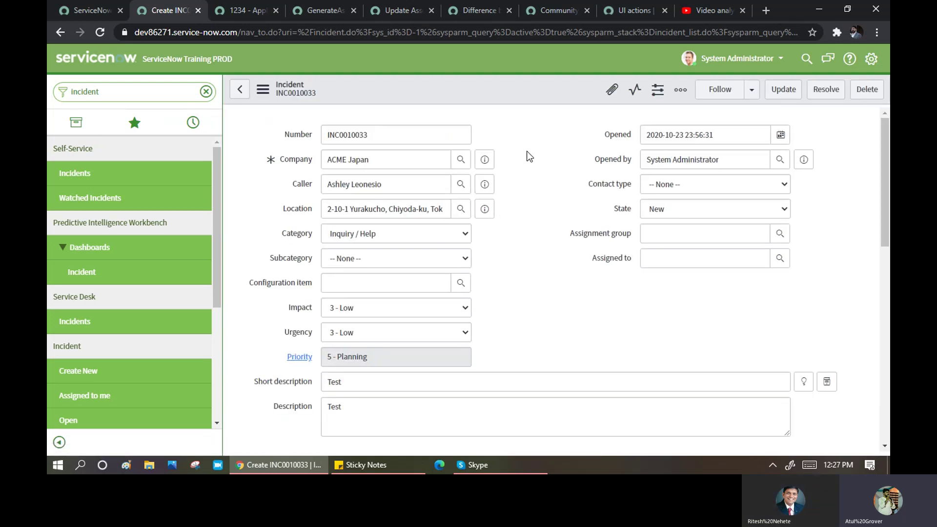
# Step: Examine the incident form's response time, including the browser breakdown of on-load and on-change client scripts and the detailed timing table
pyautogui.scroll(-10, 530, 156)
pyautogui.scroll(-1, 529, 159)
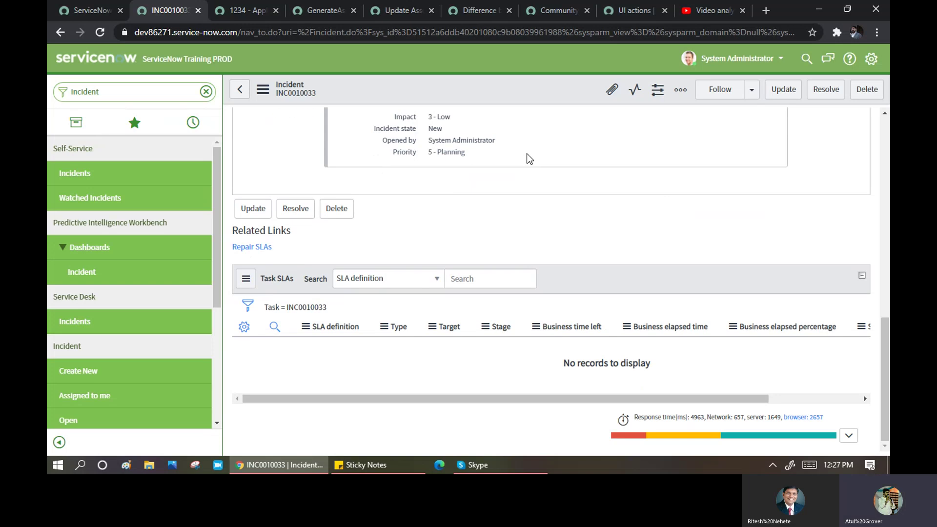
pyautogui.moveTo(625, 423)
pyautogui.click(798, 423)
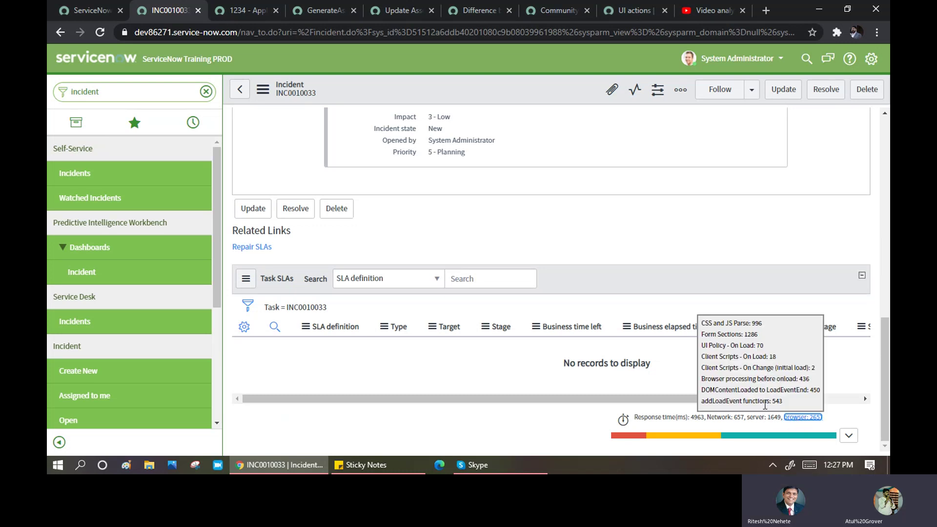
pyautogui.doubleClick(749, 334)
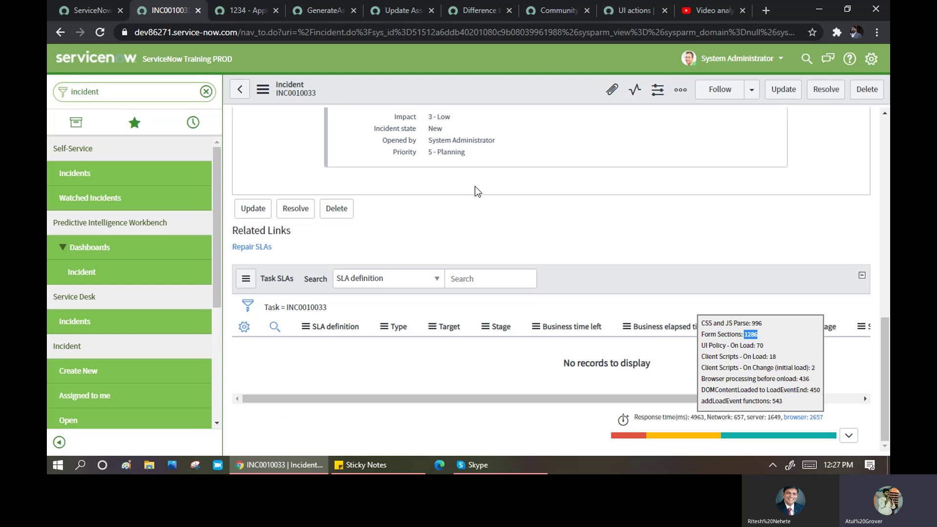
pyautogui.click(766, 357)
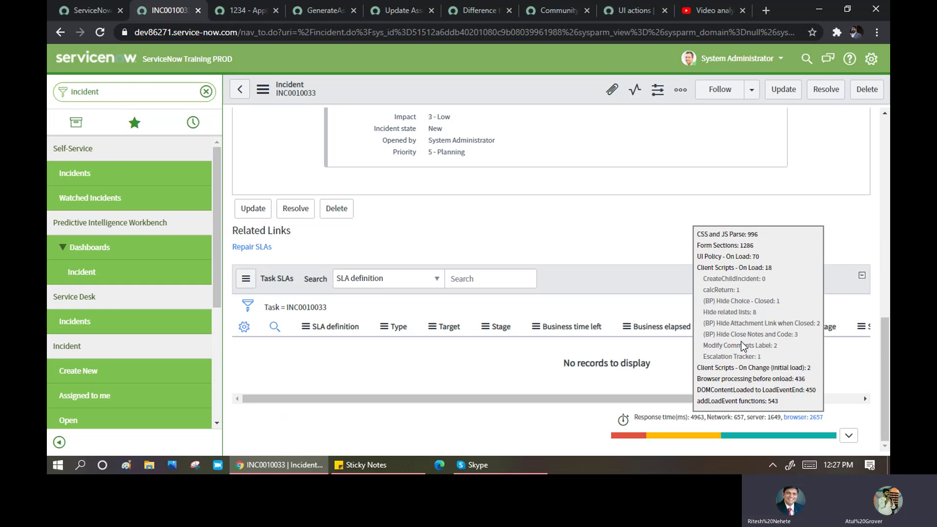
pyautogui.click(761, 370)
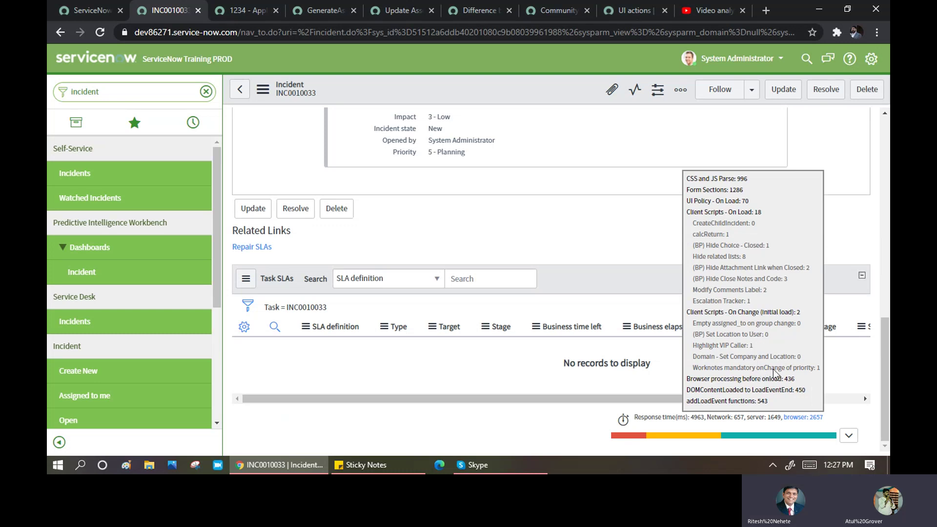
pyautogui.doubleClick(805, 369)
pyautogui.click(785, 392)
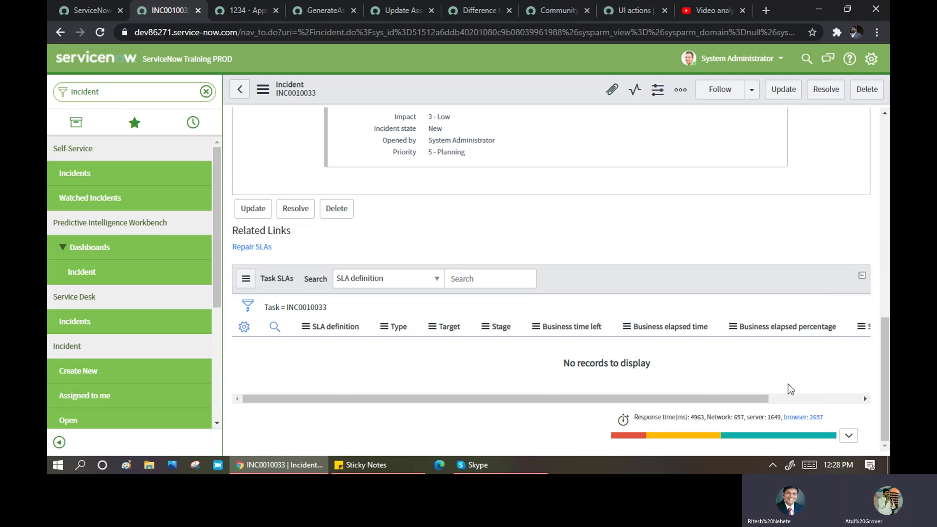
pyautogui.click(849, 438)
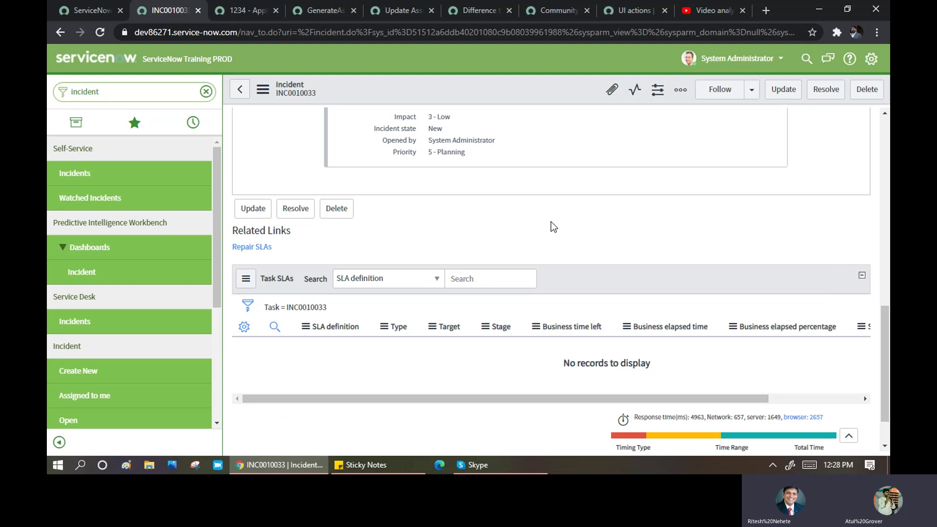
# Step: Review the actions offered by the incident form's header context menu and its additional actions list
pyautogui.scroll(4, 552, 222)
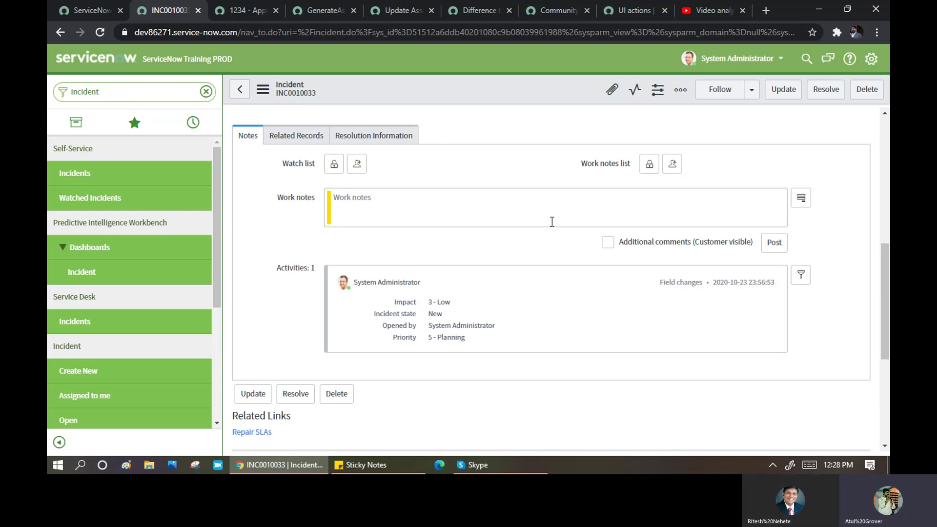
pyautogui.scroll(10, 552, 221)
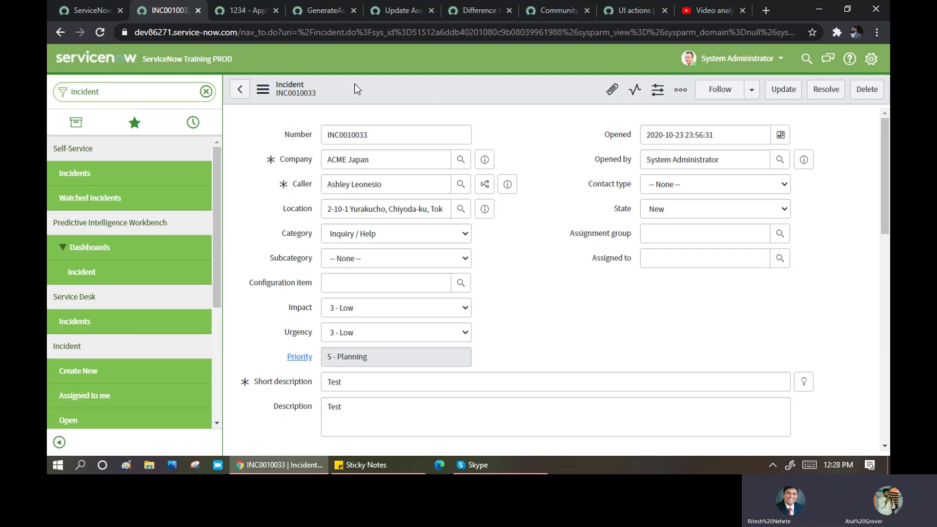
pyautogui.rightClick(385, 88)
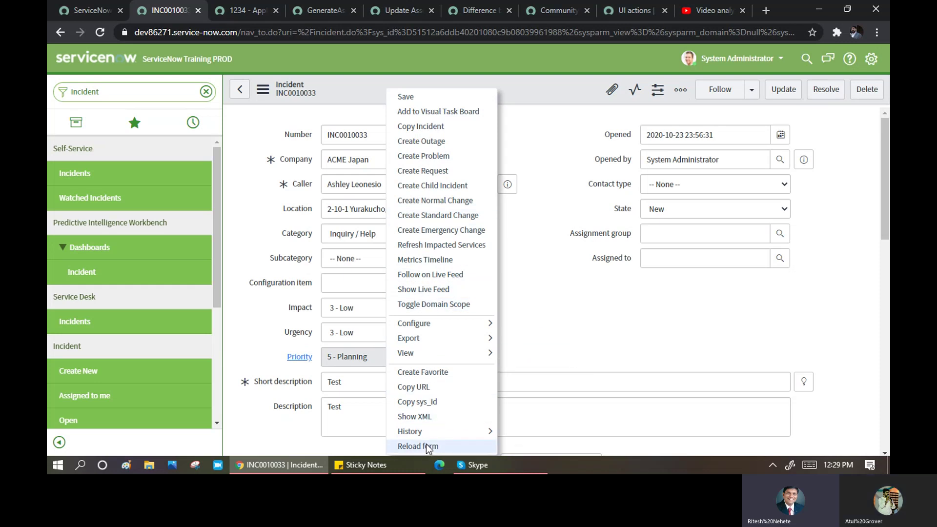
pyautogui.click(260, 124)
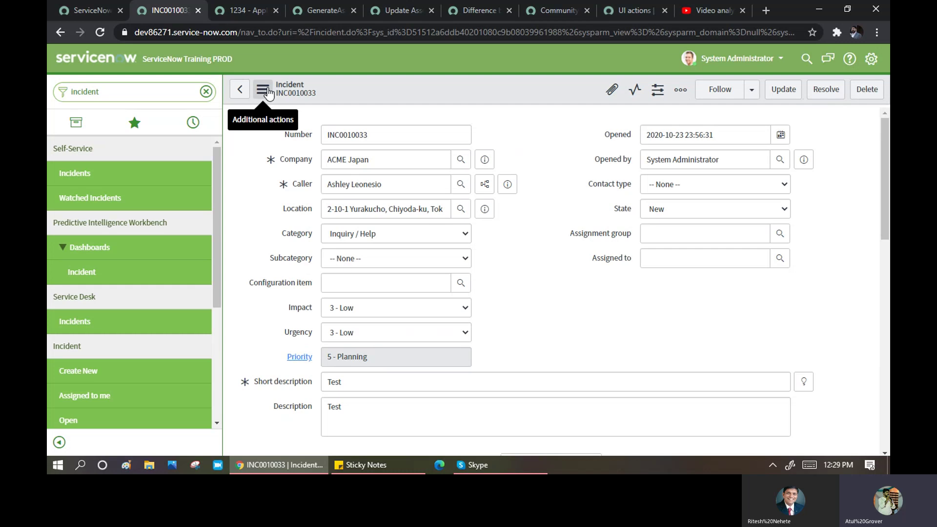
pyautogui.click(263, 90)
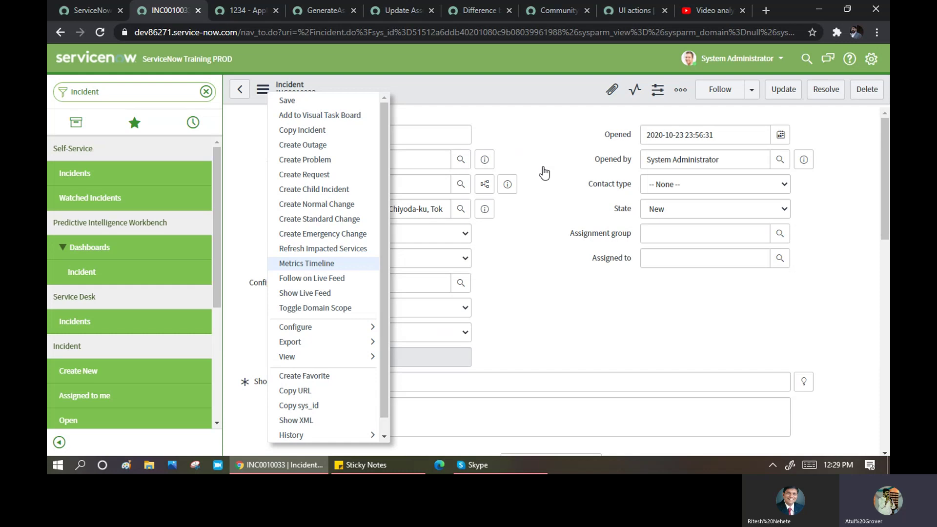
pyautogui.click(508, 89)
pyautogui.rightClick(508, 88)
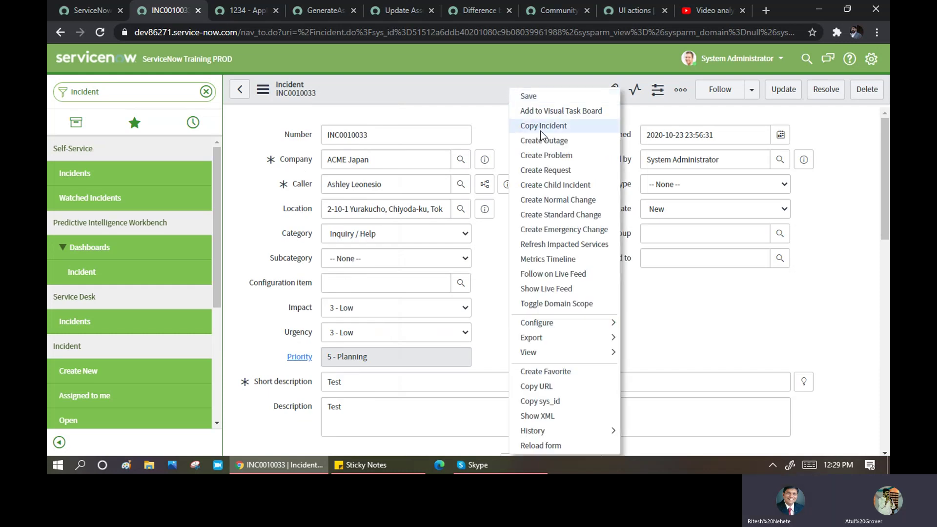
pyautogui.click(268, 96)
pyautogui.click(267, 96)
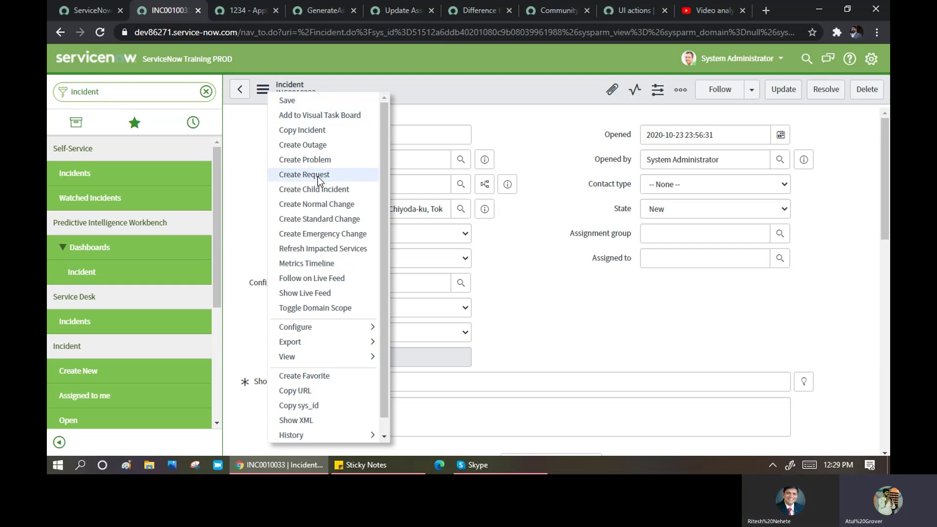
pyautogui.click(549, 124)
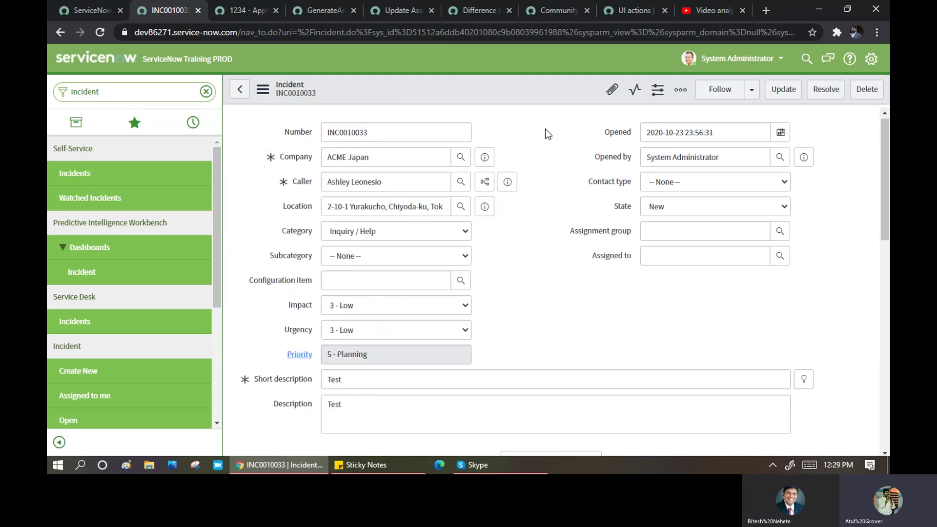
# Step: Examine the Repair SLAs related link and the Task SLAs list controls on the incident form
pyautogui.scroll(-15, 544, 129)
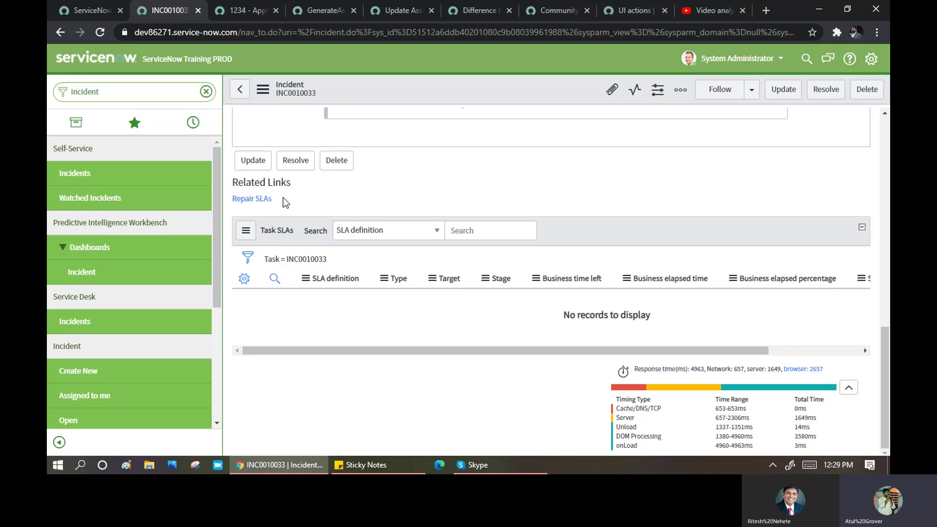
pyautogui.moveTo(261, 205); pyautogui.dragTo(232, 202)
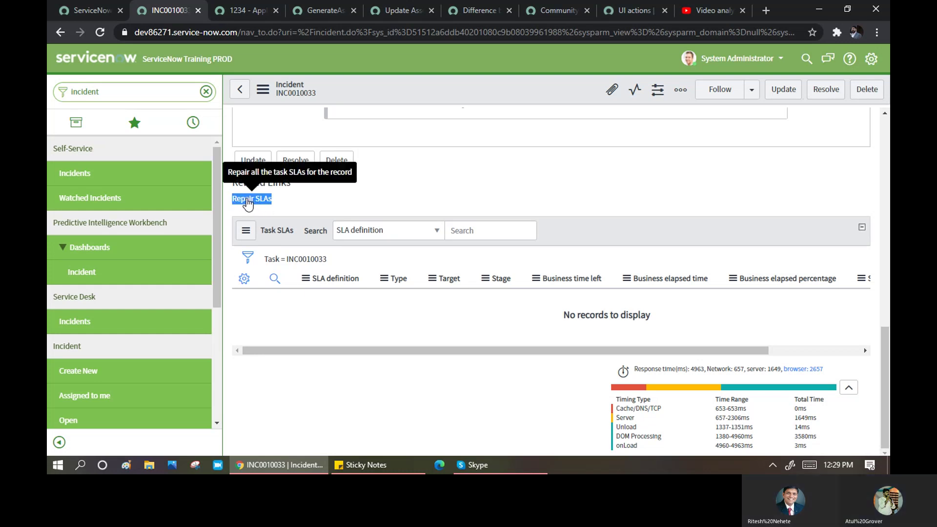
pyautogui.click(247, 232)
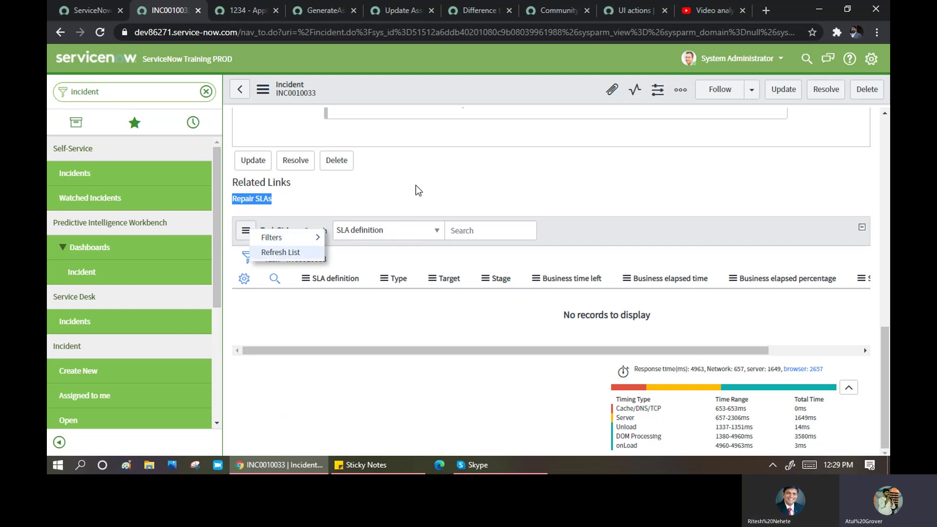
pyautogui.press('Return')
# Step: Return to the incident list and review the actions available for selected rows
pyautogui.scroll(10, 415, 184)
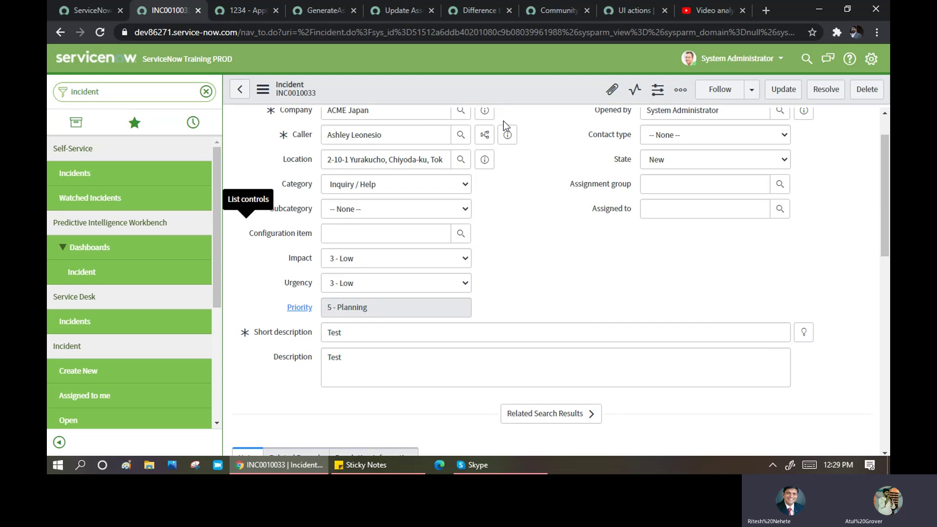
pyautogui.click(241, 91)
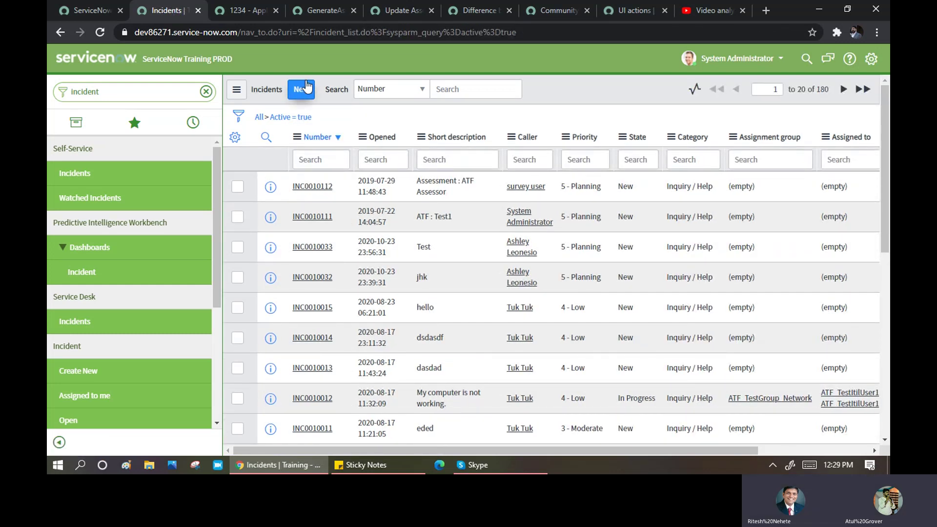
pyautogui.scroll(-10, 352, 224)
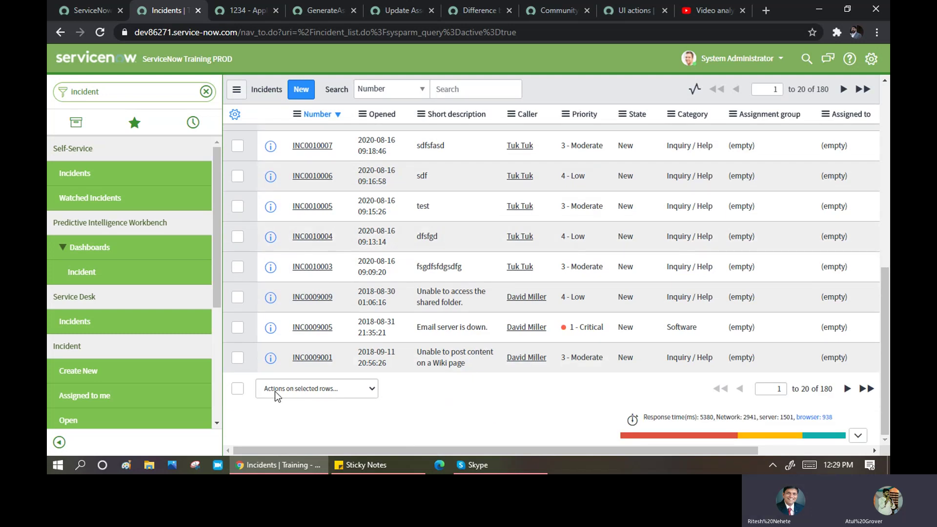
pyautogui.click(365, 393)
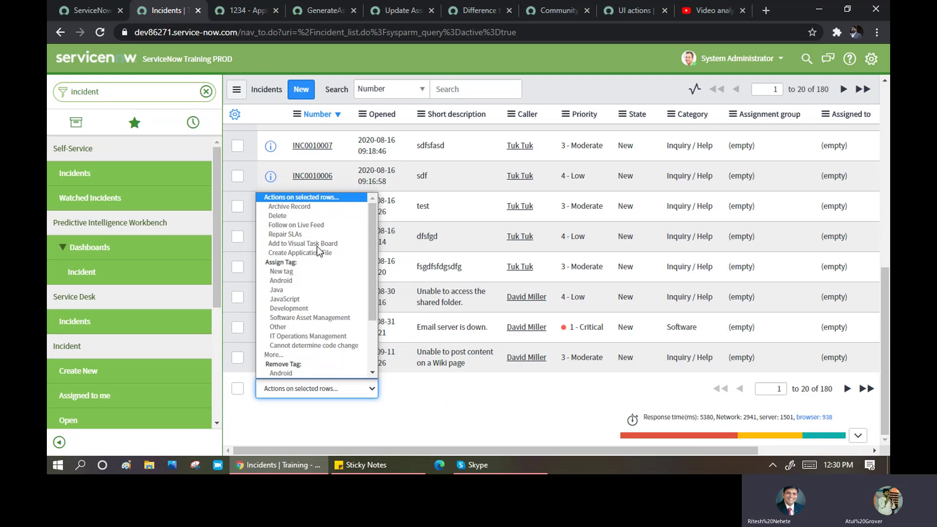
pyautogui.moveTo(374, 283)
pyautogui.mouseDown()
pyautogui.moveTo(370, 348)
pyautogui.moveTo(365, 294)
pyautogui.mouseUp()
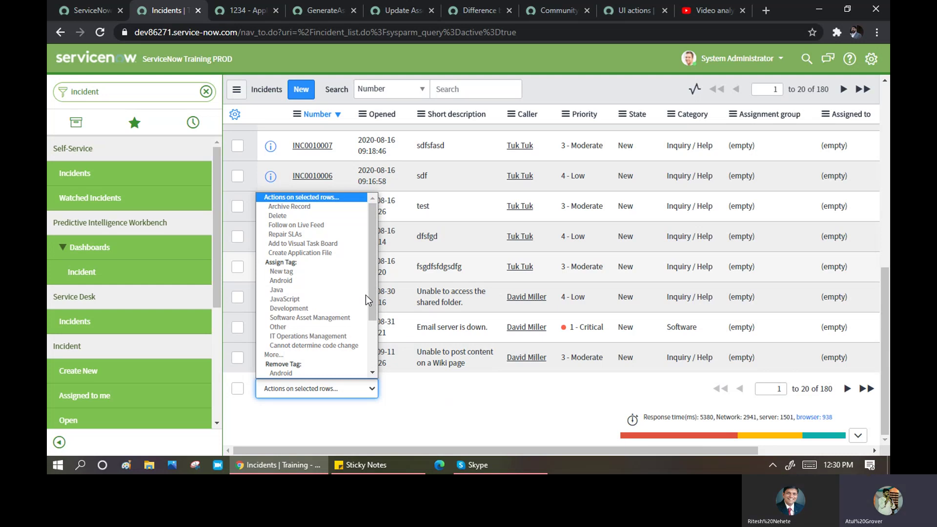
pyautogui.click(94, 166)
# Step: Find the change modules in the navigator and open the list of open change requests
pyautogui.doubleClick(99, 91)
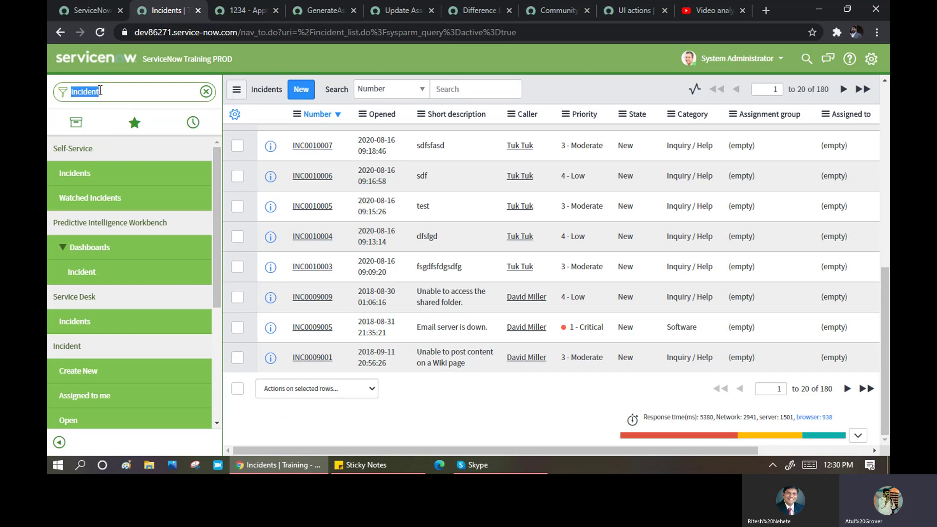
pyautogui.write('change')
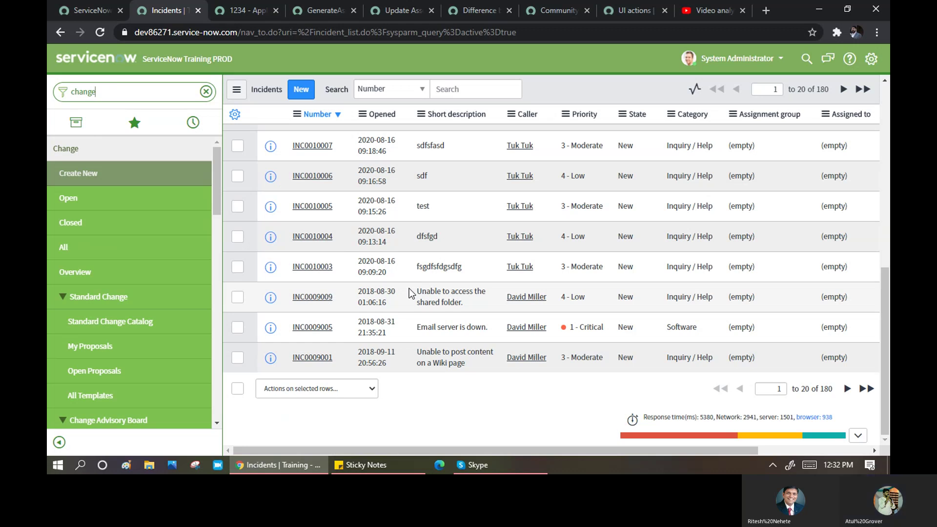
pyautogui.scroll(8, 307, 190)
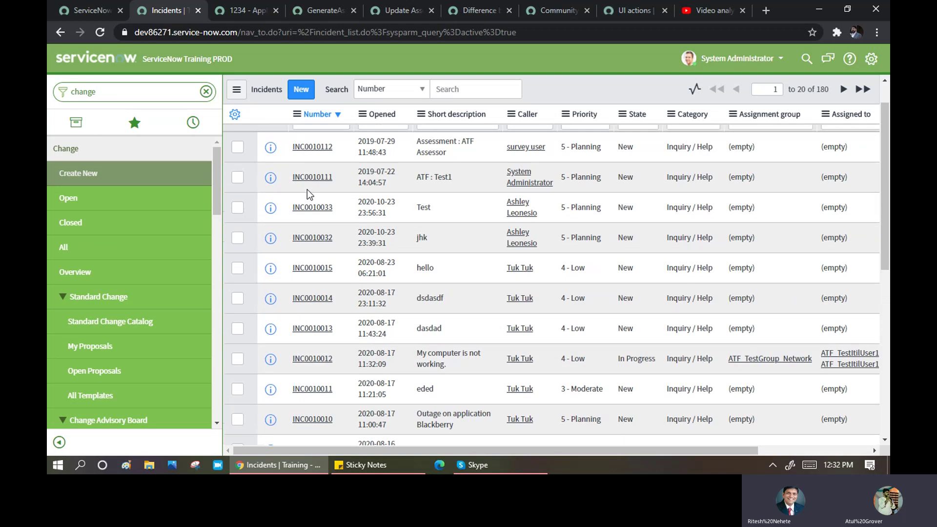
pyautogui.scroll(2, 307, 189)
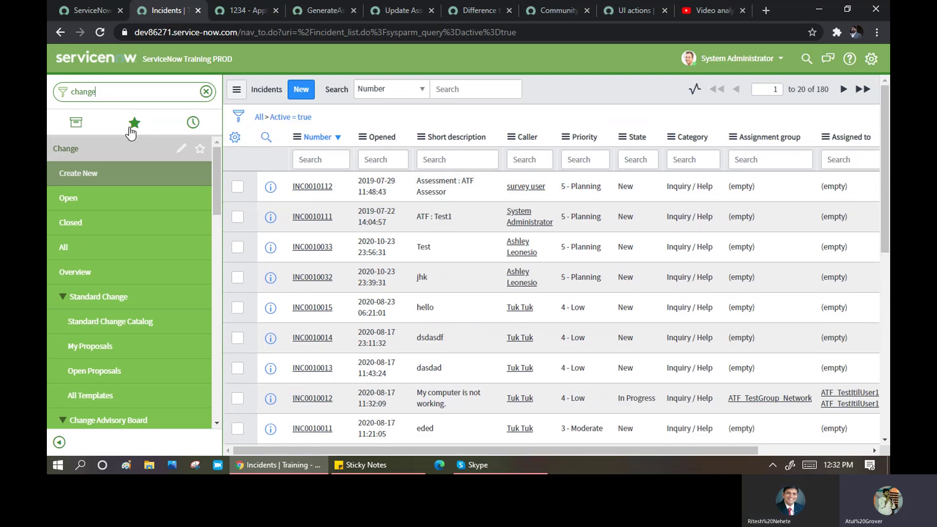
pyautogui.click(67, 201)
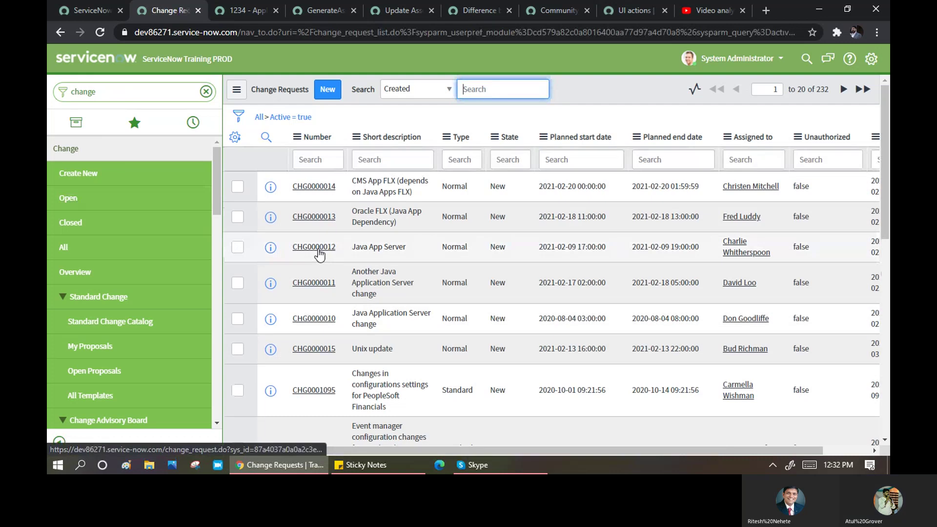
pyautogui.scroll(-10, 325, 265)
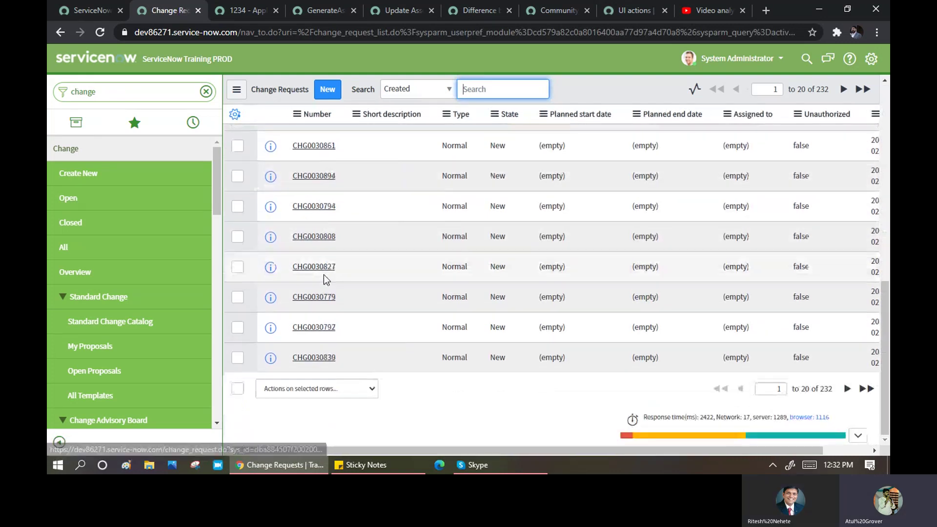
pyautogui.scroll(10, 544, 234)
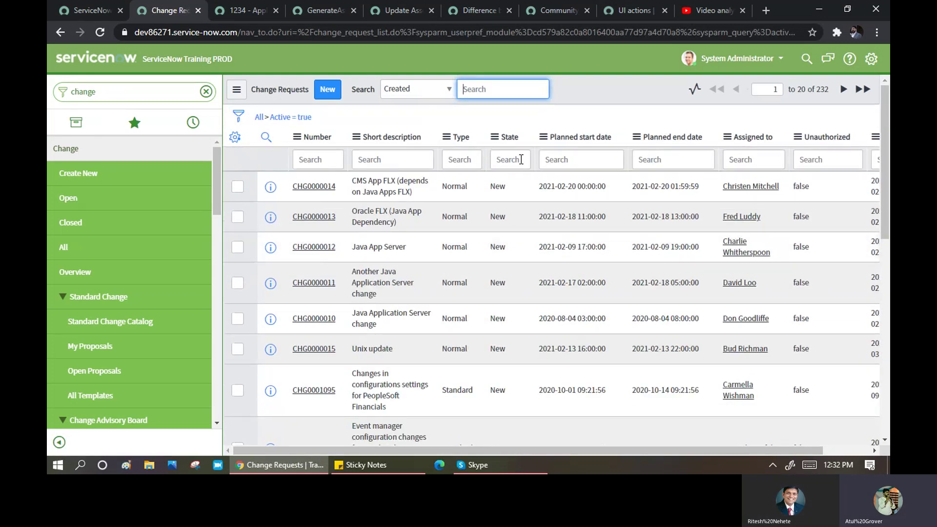
# Step: Filter the change requests by state with the search term *assess
pyautogui.click(521, 160)
pyautogui.write('*a')
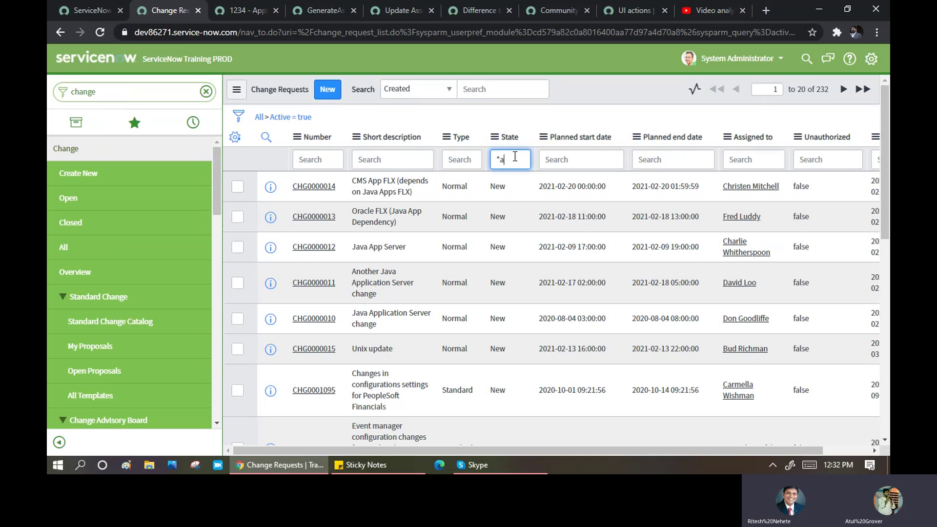
pyautogui.write('ssess')
pyautogui.press('Return')
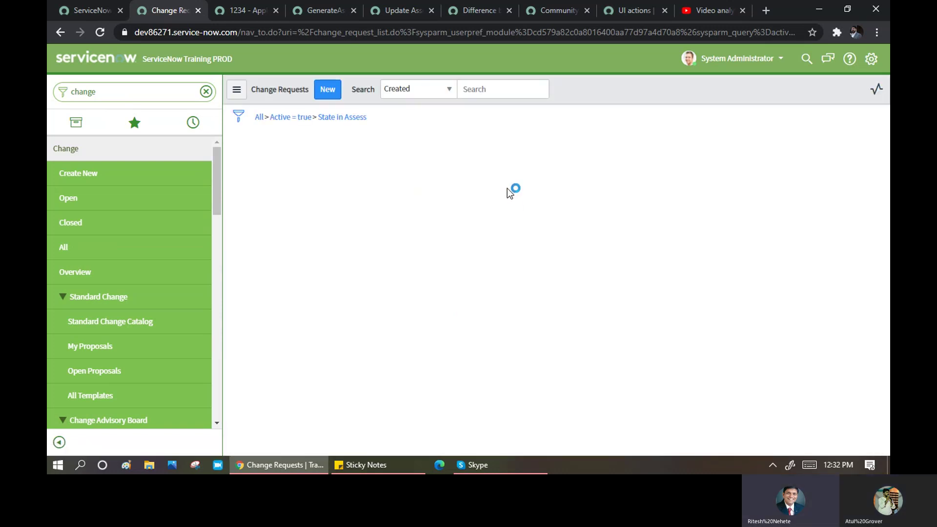
# Step: Open change request CHG0000008 and examine its Approvers related list for available actions
pyautogui.click(312, 187)
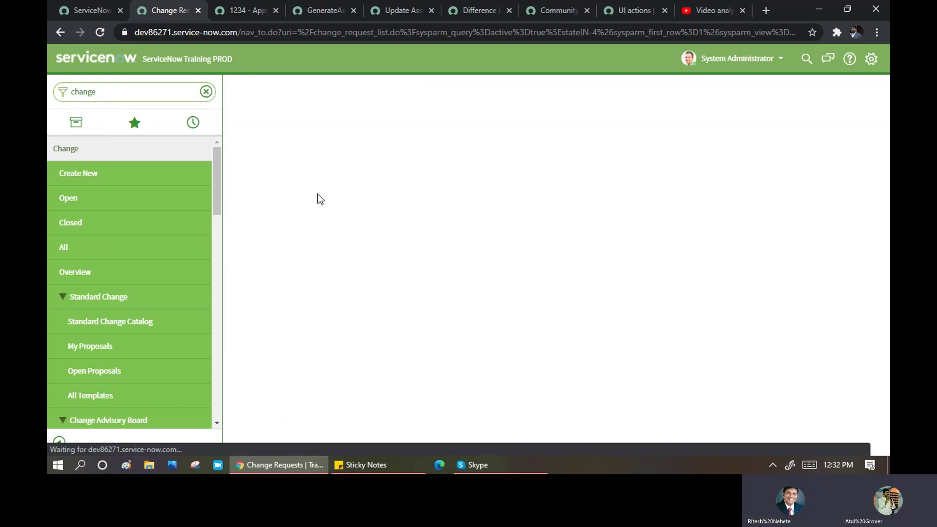
pyautogui.scroll(-10, 518, 219)
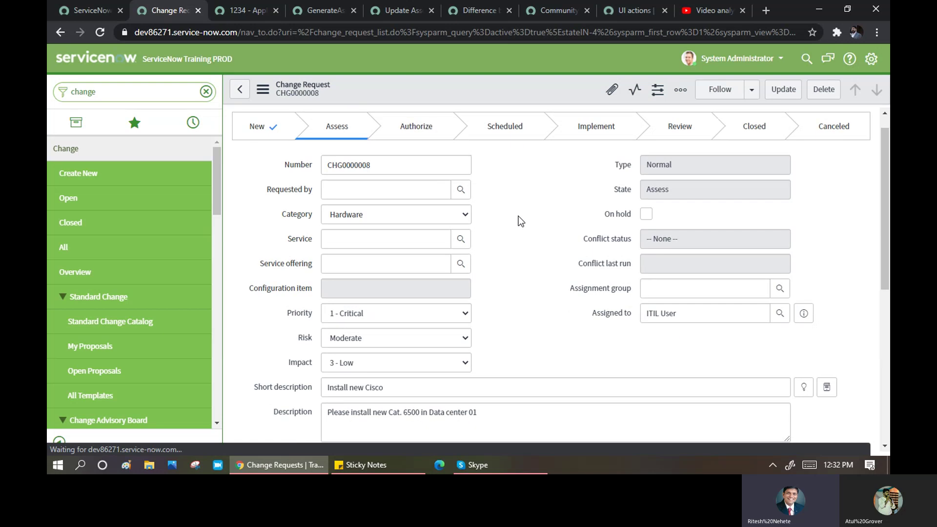
pyautogui.scroll(-3, 519, 220)
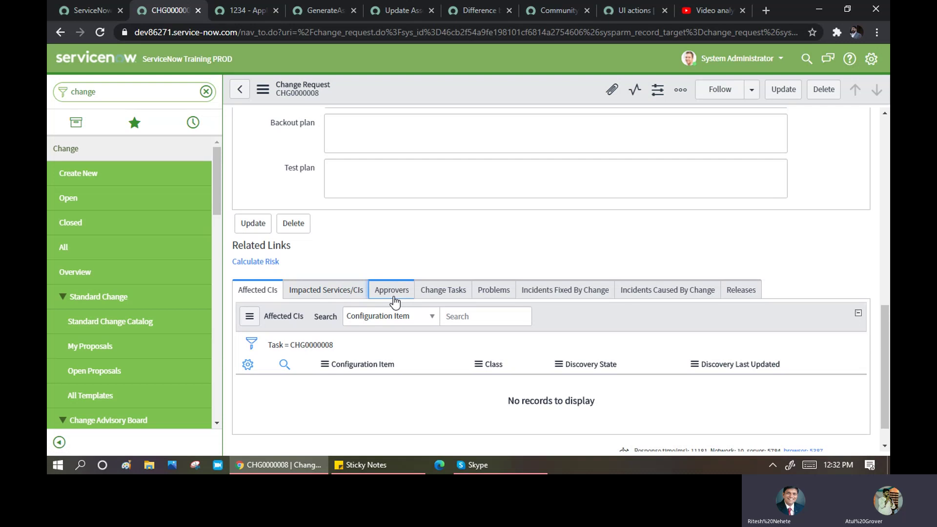
pyautogui.click(392, 291)
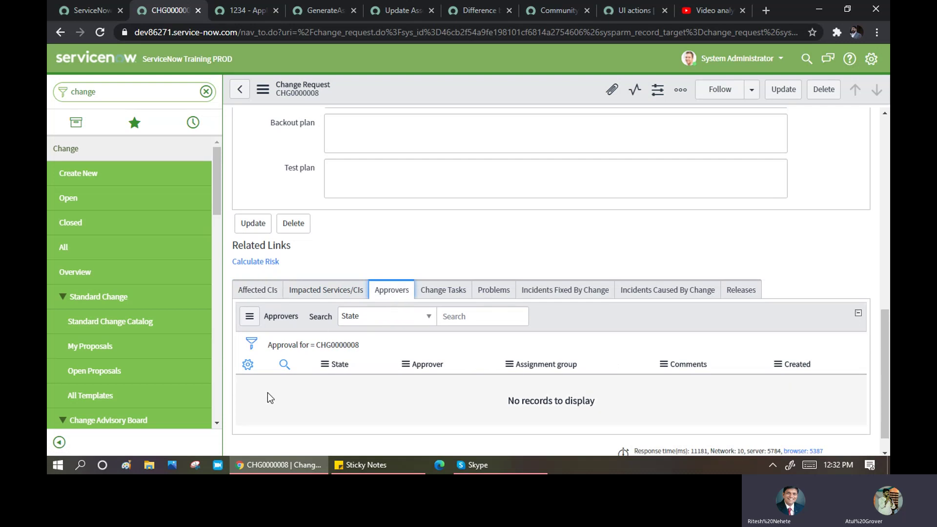
pyautogui.rightClick(318, 396)
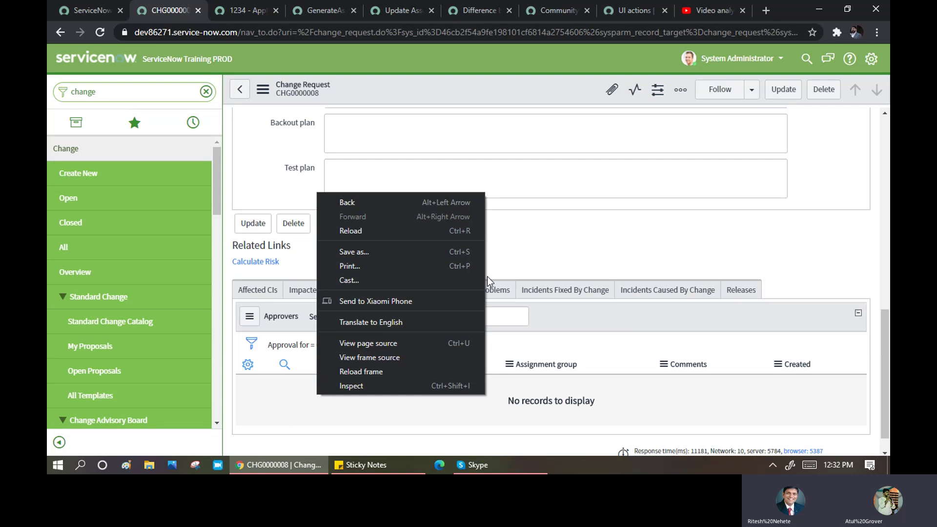
pyautogui.click(553, 232)
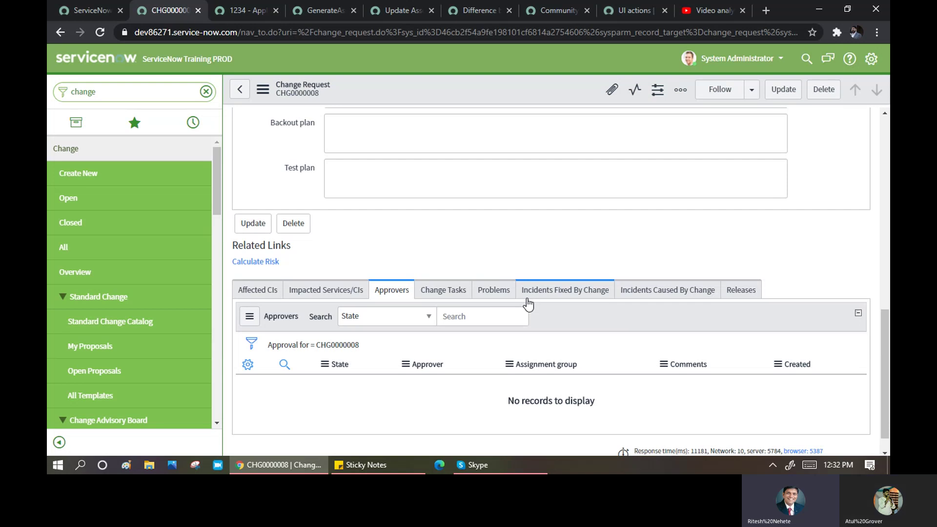
# Step: Review the actions in the change request form's header context menu and the Calculate Risk related link
pyautogui.scroll(5, 511, 226)
pyautogui.scroll(4, 510, 227)
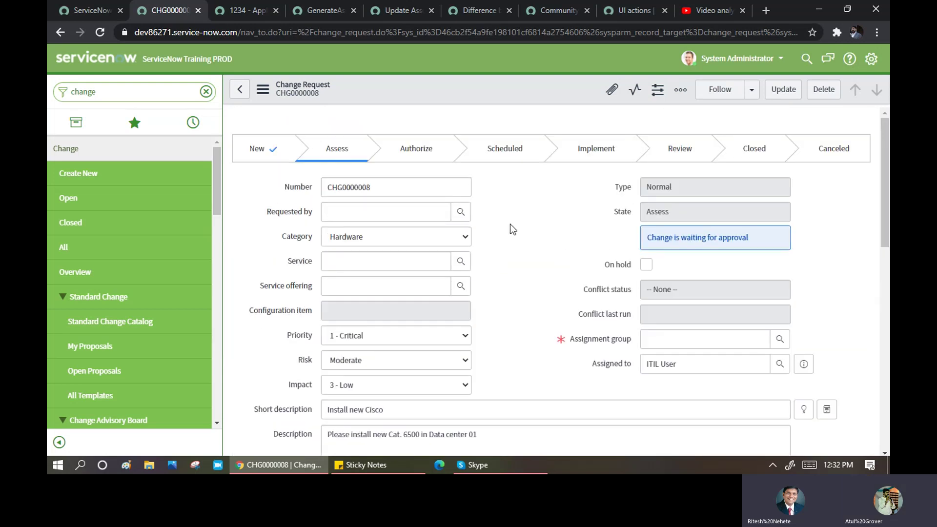
pyautogui.rightClick(405, 89)
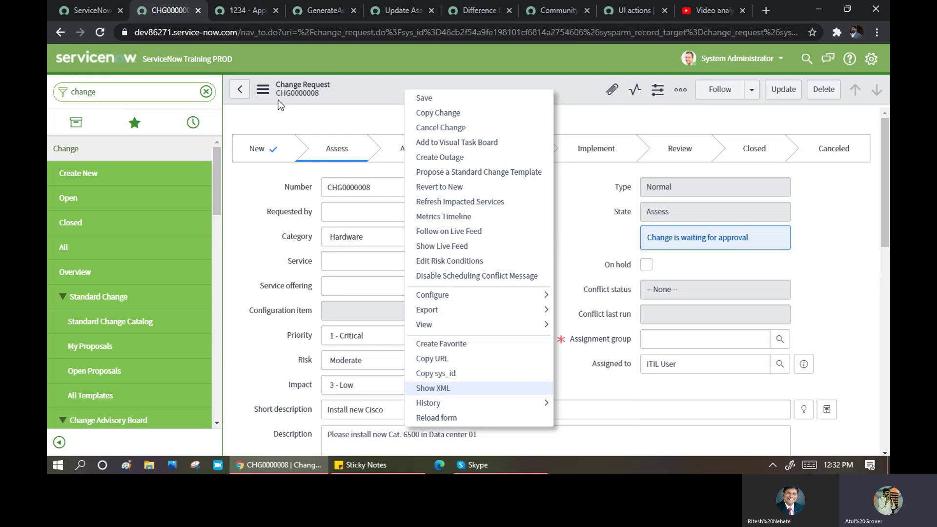
pyautogui.click(265, 93)
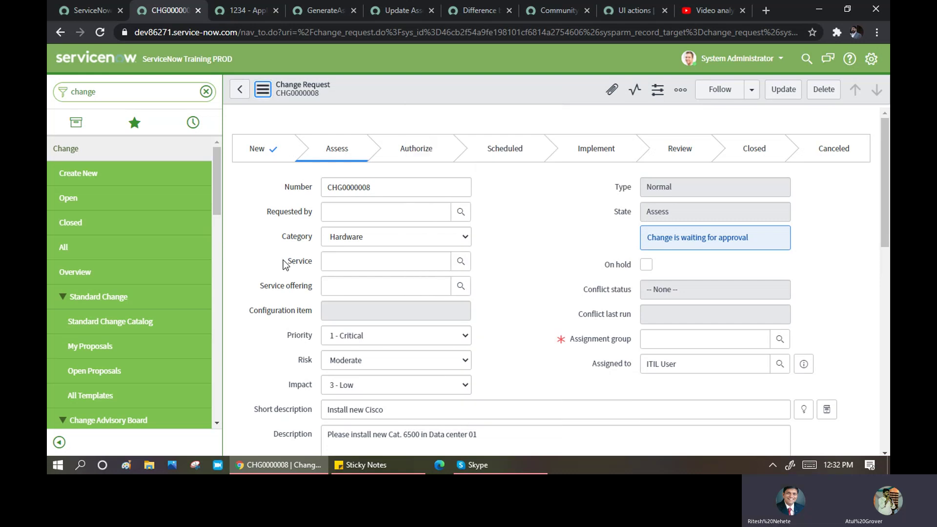
pyautogui.scroll(-4, 279, 273)
pyautogui.scroll(-5, 275, 285)
pyautogui.moveTo(294, 292); pyautogui.dragTo(235, 288)
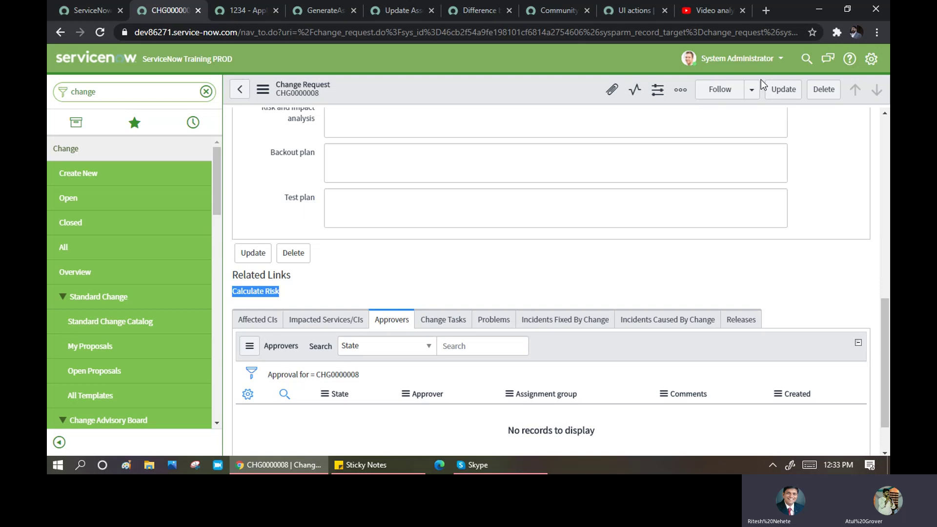
# Step: Find UI Actions in the navigator and open the System UI list of all UI actions
pyautogui.click(113, 96)
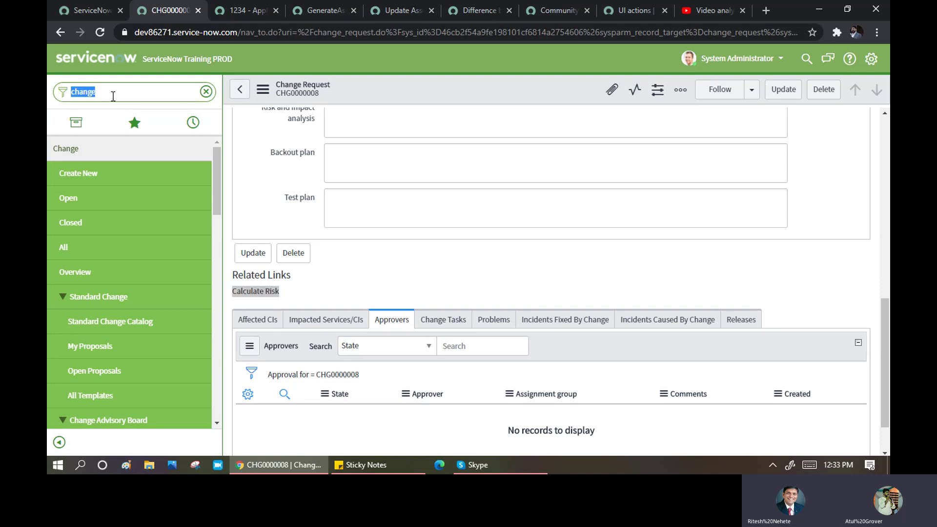
pyautogui.write('UI S')
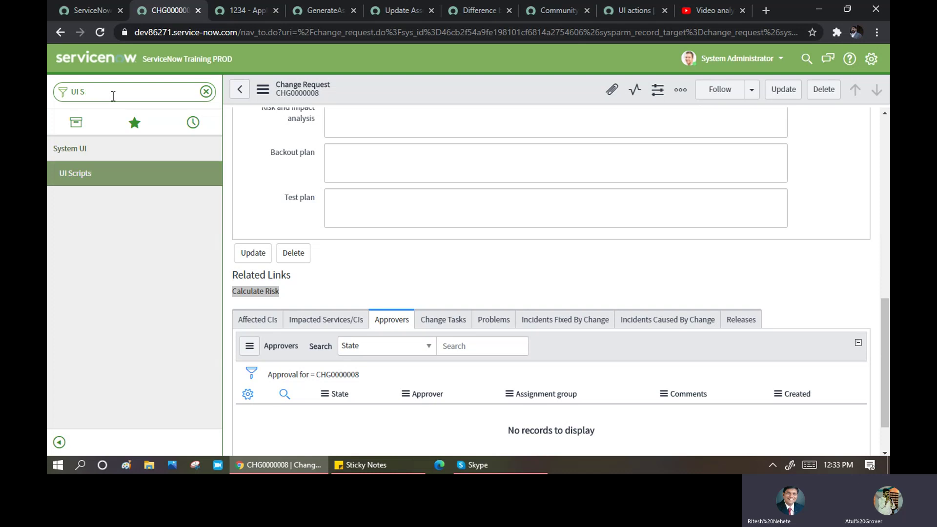
pyautogui.press('BackSpace')
pyautogui.write('Actions')
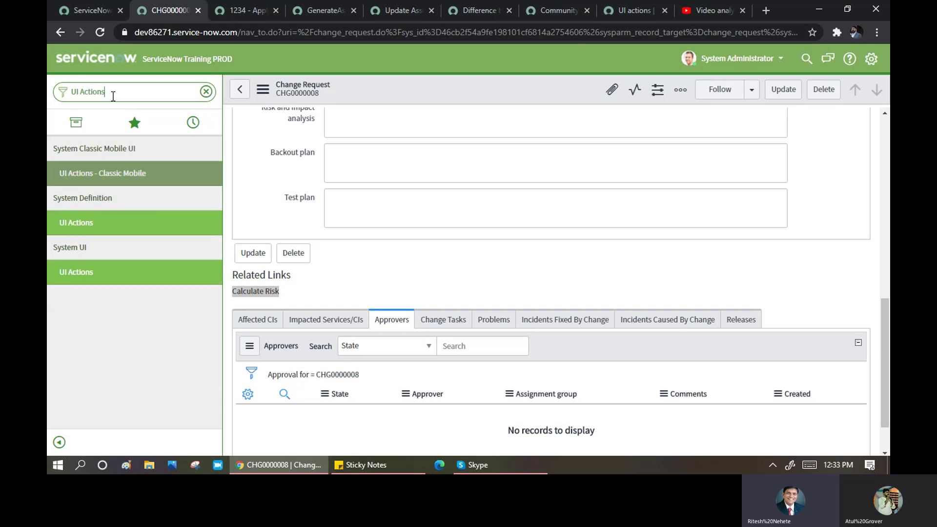
pyautogui.click(78, 282)
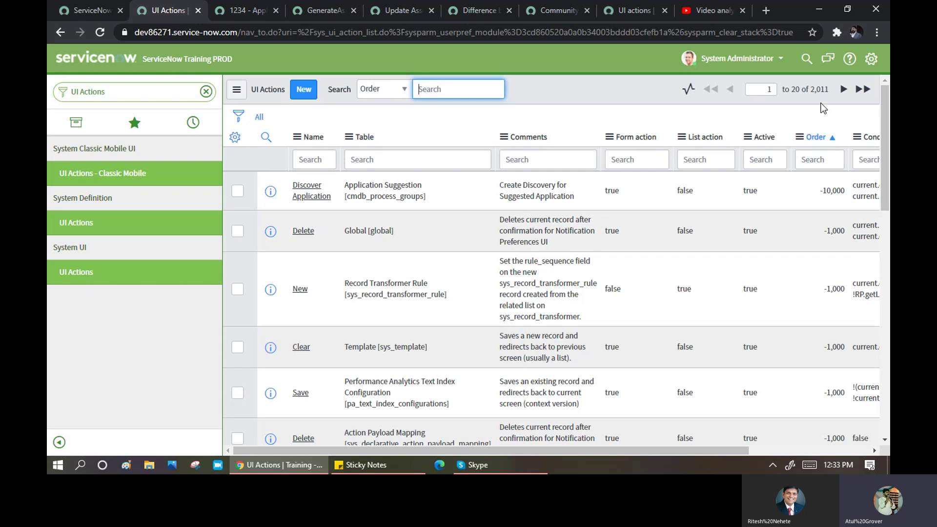
pyautogui.moveTo(831, 92); pyautogui.dragTo(806, 94)
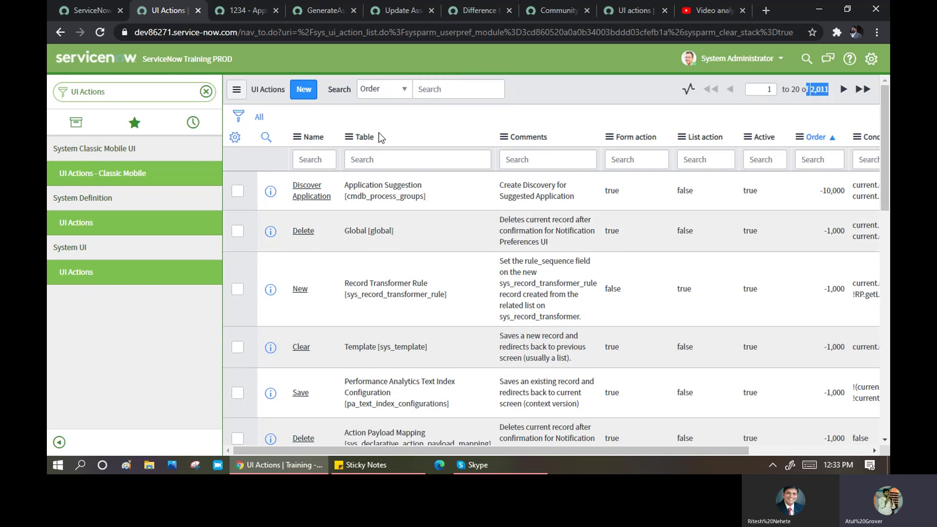
# Step: Set the UI Actions list to show 100 rows per page
pyautogui.click(237, 93)
pyautogui.moveTo(256, 140)
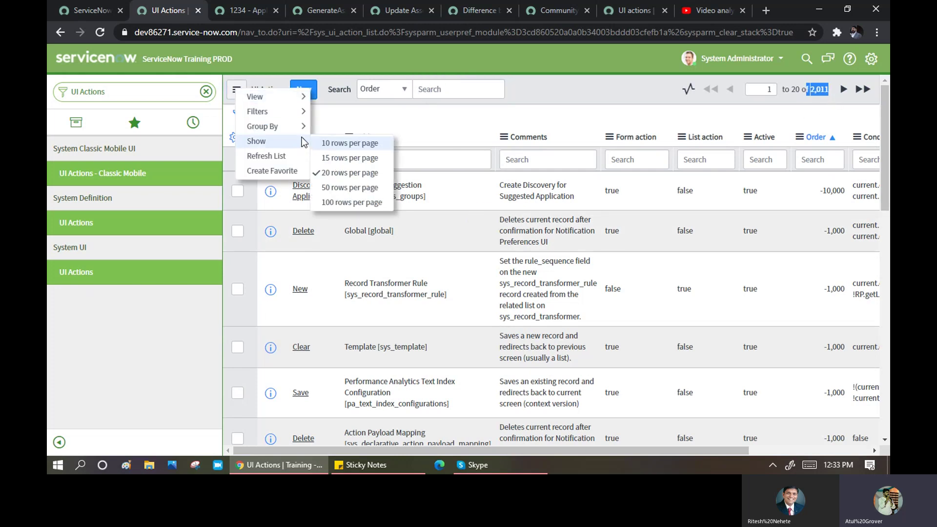
pyautogui.click(329, 202)
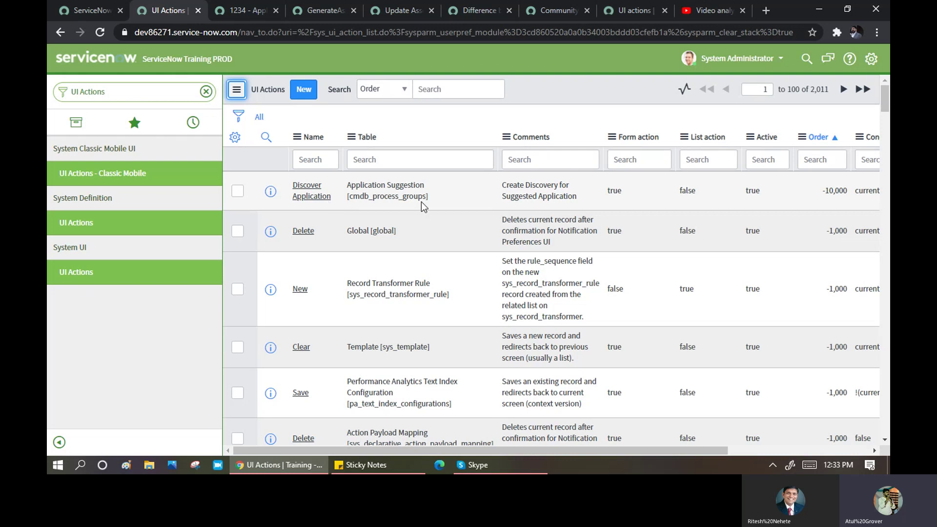
# Step: Filter the UI Actions list to records whose name matches Save
pyautogui.scroll(-10, 421, 201)
pyautogui.scroll(-5, 423, 203)
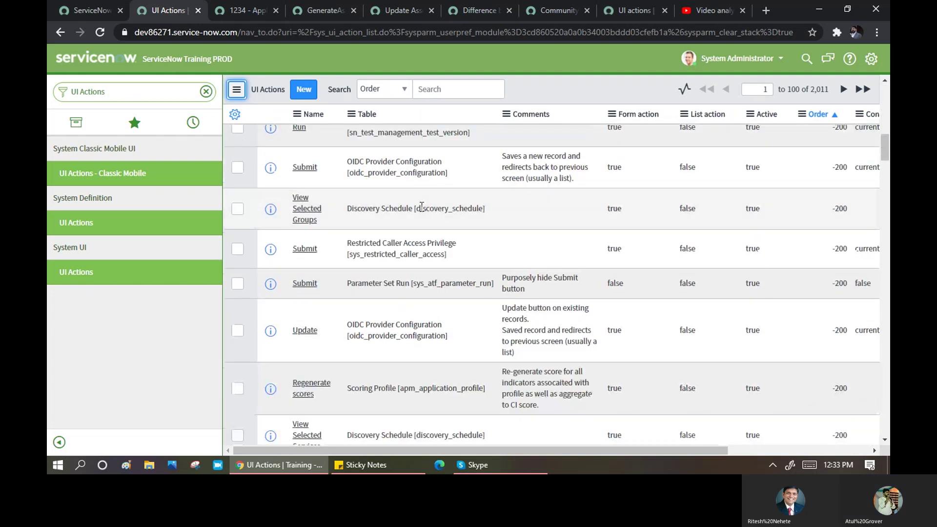
pyautogui.scroll(4, 422, 203)
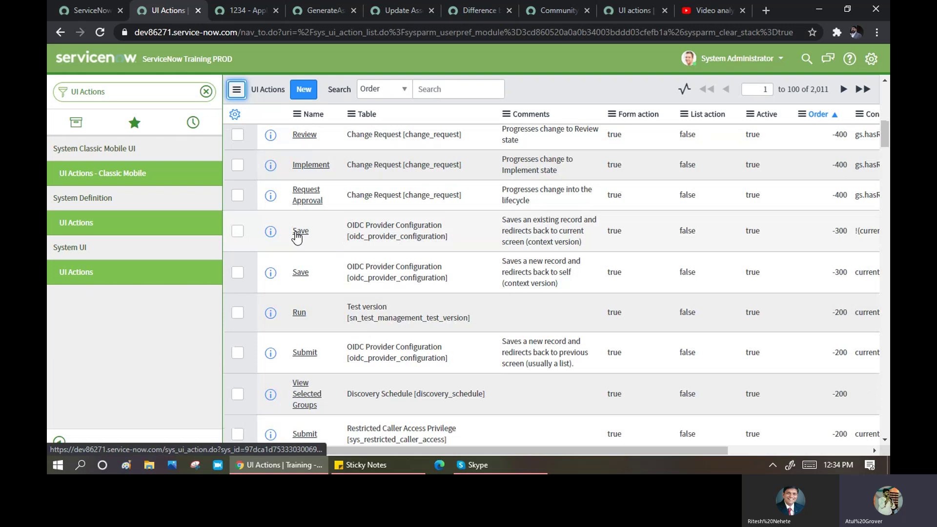
pyautogui.rightClick(296, 236)
pyautogui.click(321, 239)
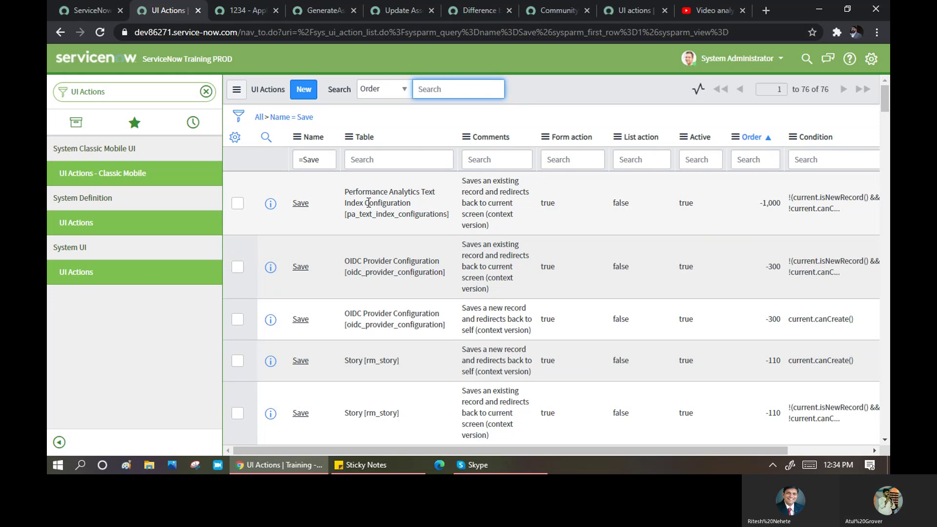
# Step: Examine which tables the Save UI actions are defined on, including the Global ones, along with their comments and conditions
pyautogui.moveTo(355, 192); pyautogui.dragTo(432, 199)
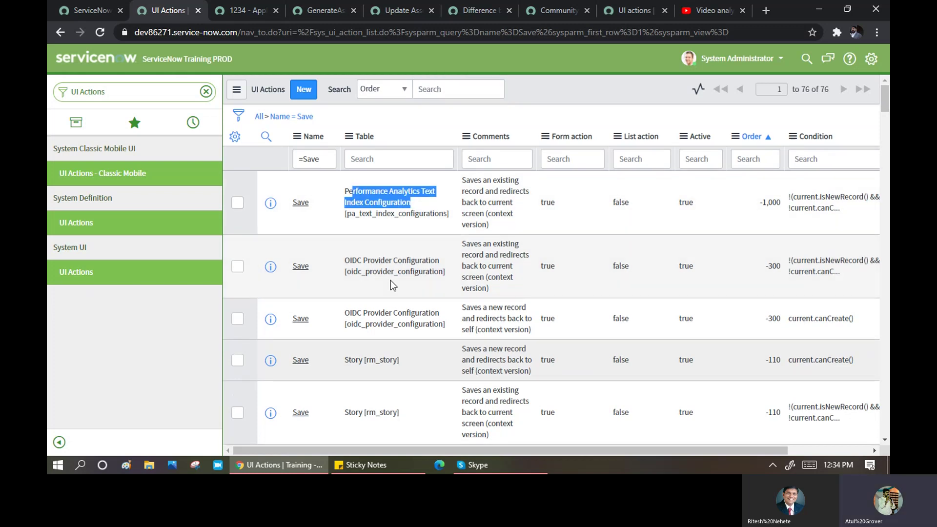
pyautogui.scroll(-5, 390, 281)
pyautogui.moveTo(345, 282); pyautogui.dragTo(402, 284)
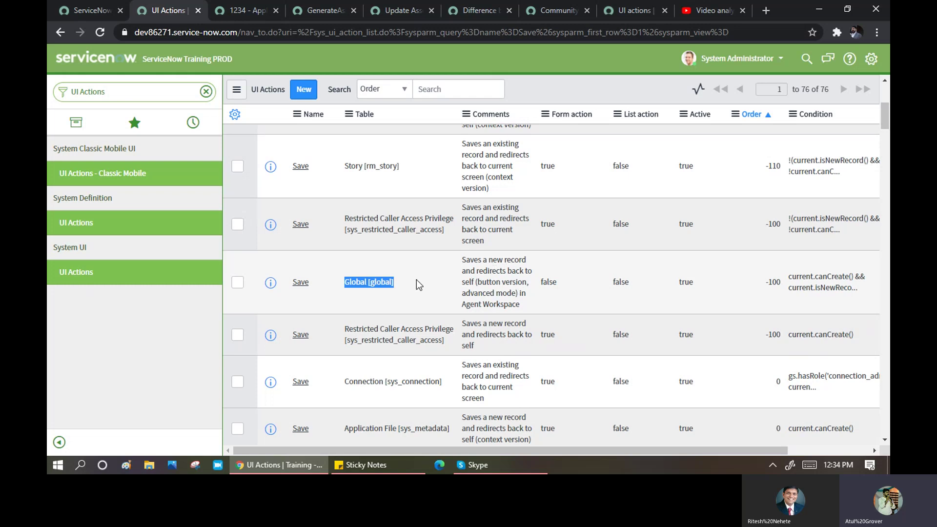
pyautogui.scroll(-2, 417, 280)
pyautogui.scroll(-2, 394, 300)
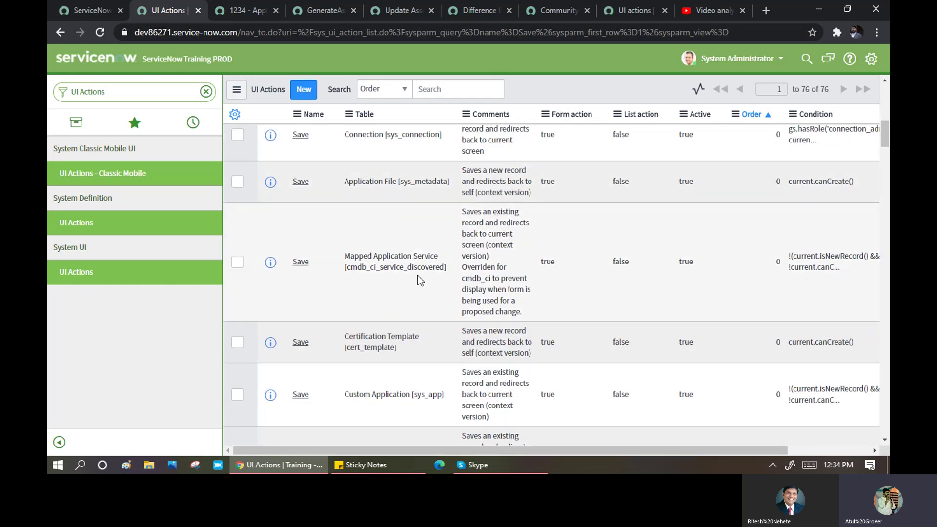
pyautogui.scroll(-1, 402, 297)
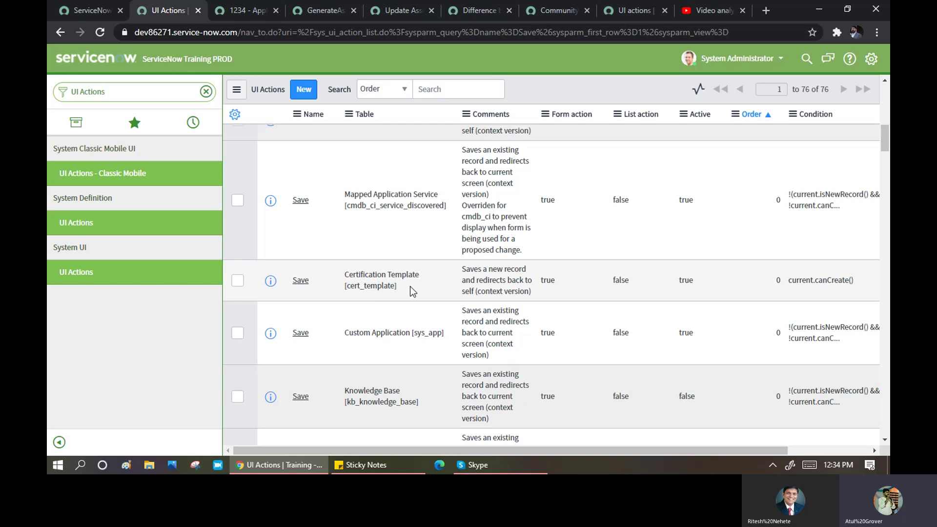
pyautogui.scroll(-2, 407, 290)
pyautogui.scroll(-3, 364, 268)
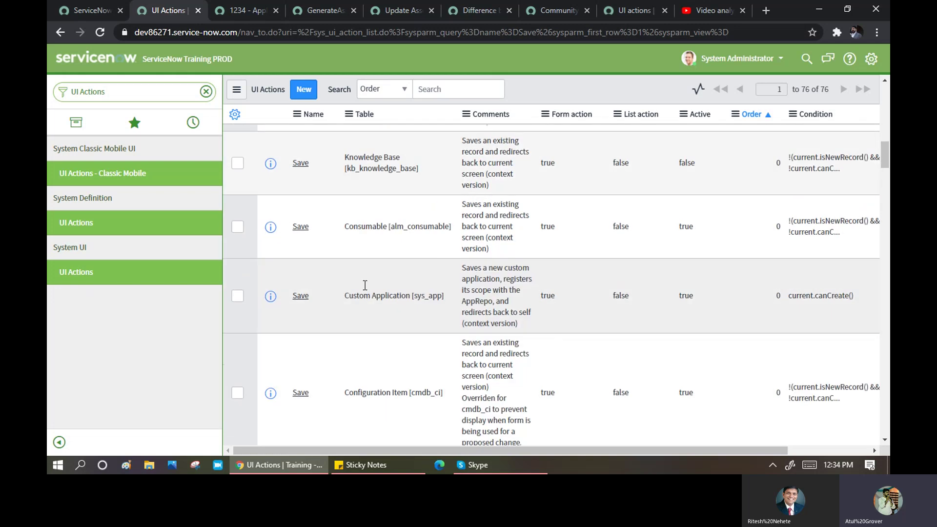
pyautogui.scroll(-6, 381, 235)
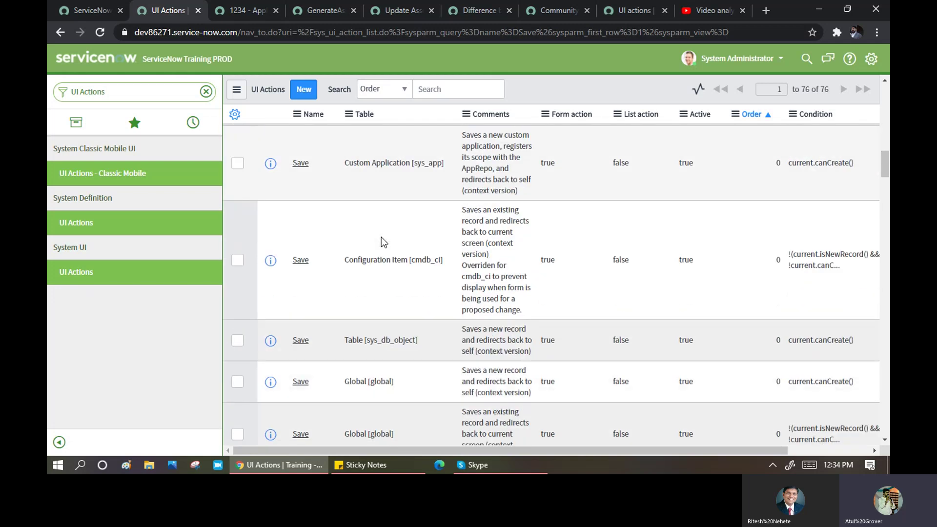
# Step: Narrow the Save UI actions to those whose table contains task
pyautogui.scroll(15, 386, 205)
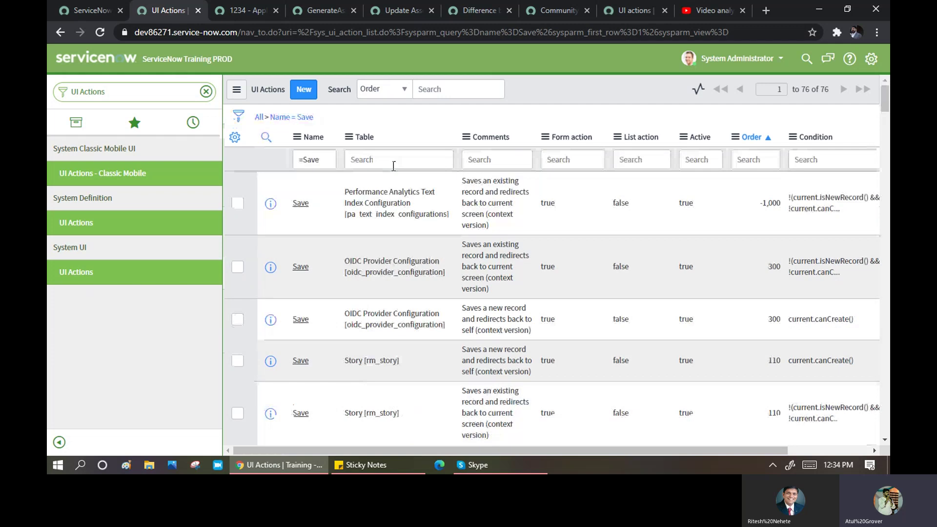
pyautogui.click(393, 166)
pyautogui.write('*t')
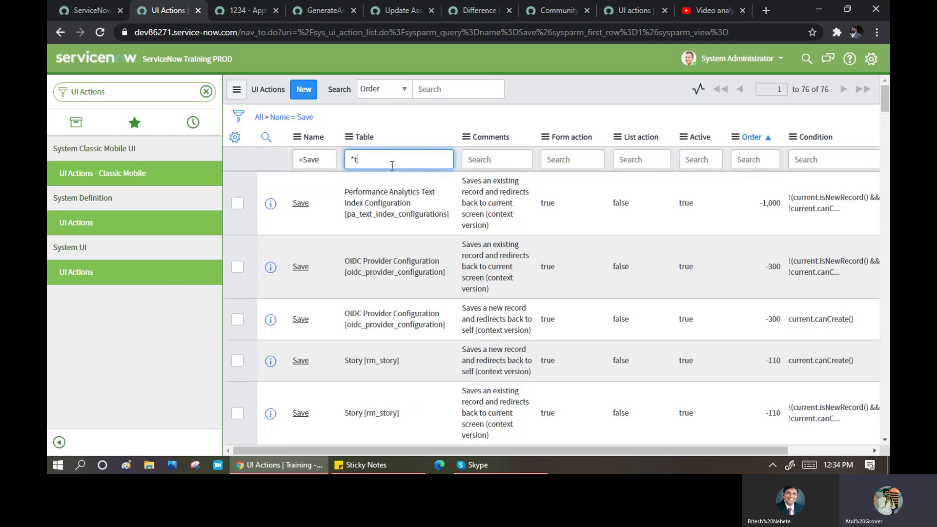
pyautogui.write('ask')
pyautogui.press('Return')
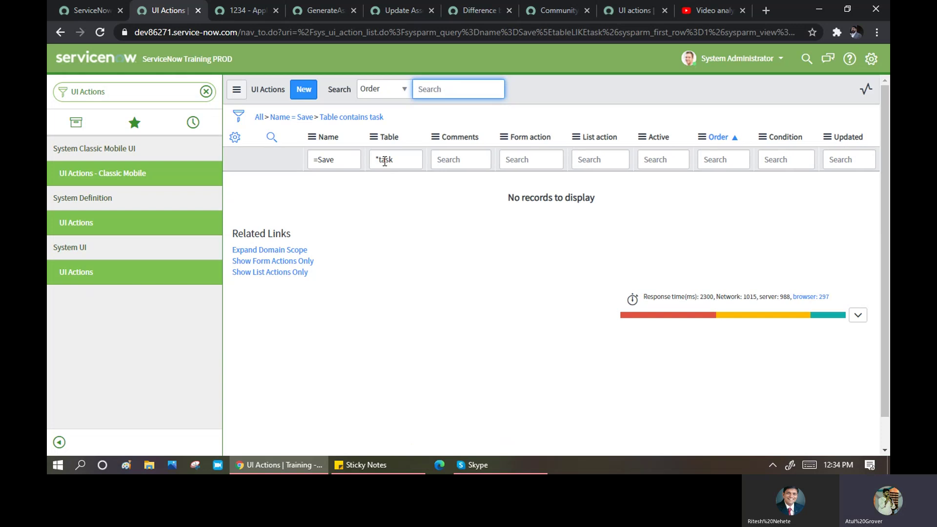
# Step: Filter the UI Actions list to tables containing incident and names containing Save
pyautogui.doubleClick(384, 161)
pyautogui.write('inci')
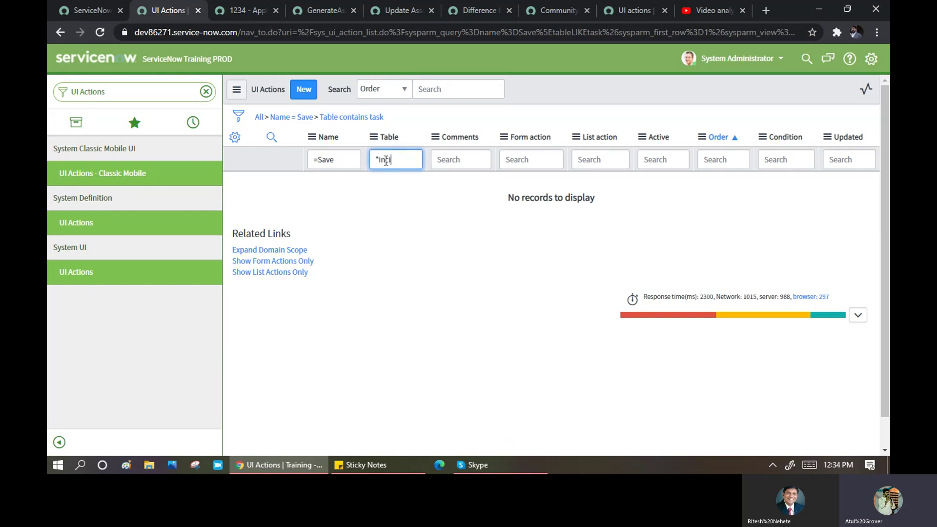
pyautogui.write('dent')
pyautogui.press('Return')
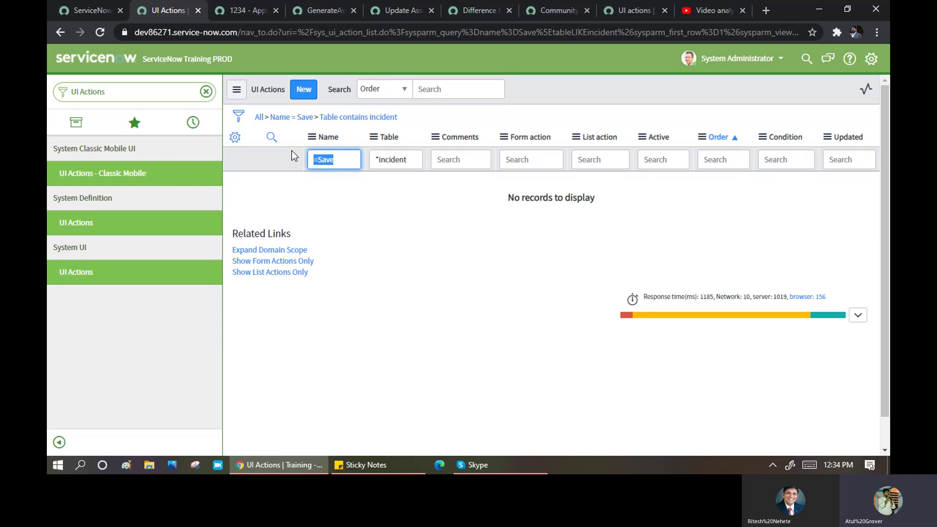
pyautogui.write('*Save')
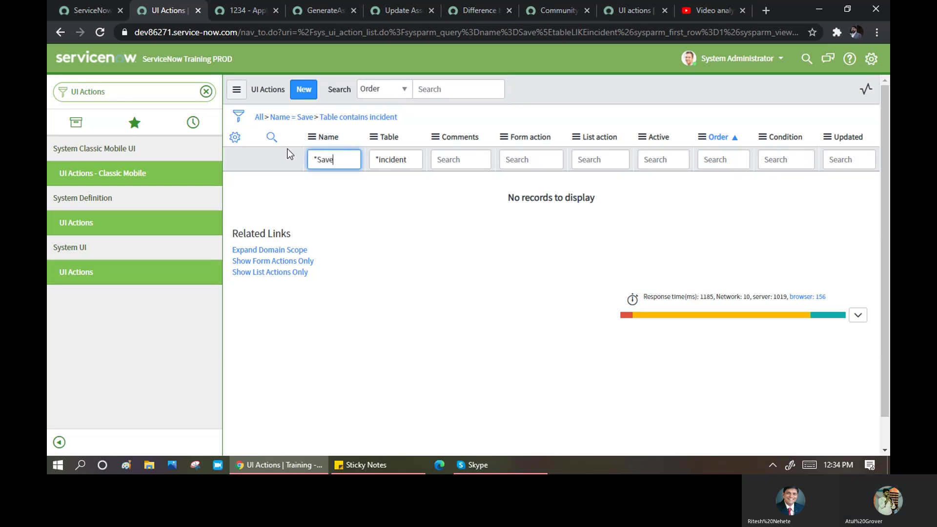
pyautogui.press('Return')
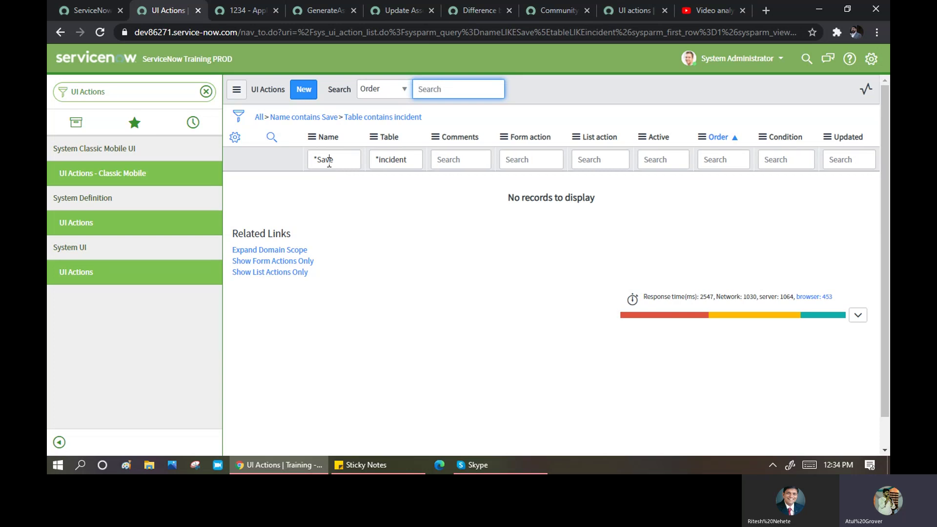
# Step: Filter the UI Actions list to names containing udpate, with tables containing incident and with tables containing inc
pyautogui.doubleClick(328, 161)
pyautogui.write('incident')
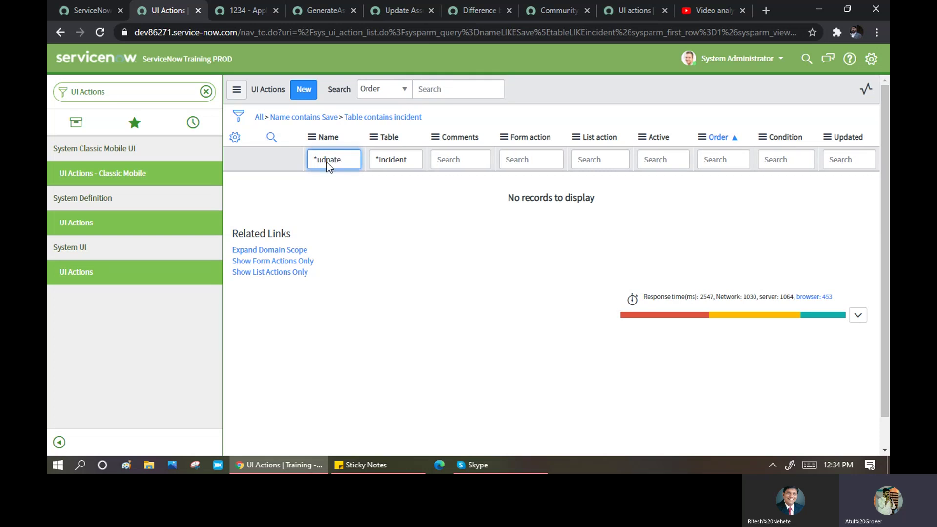
pyautogui.press('Return')
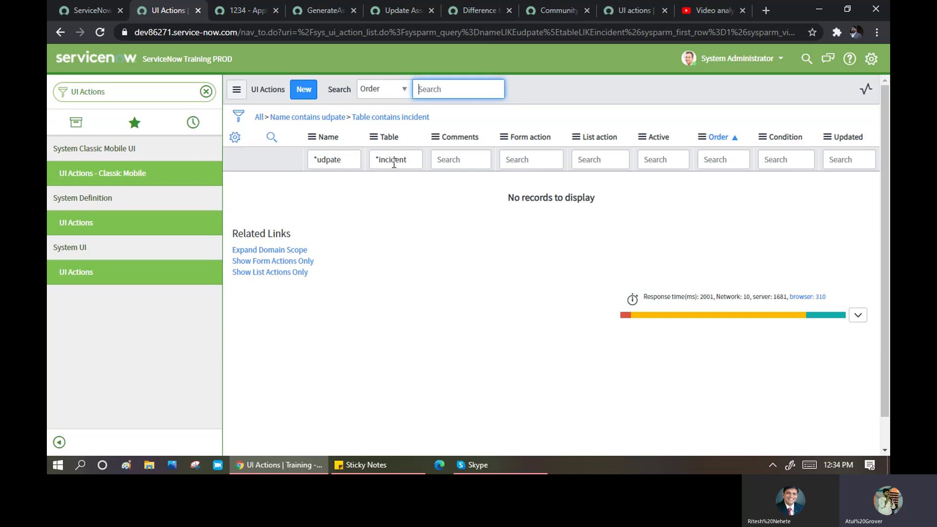
pyautogui.doubleClick(395, 161)
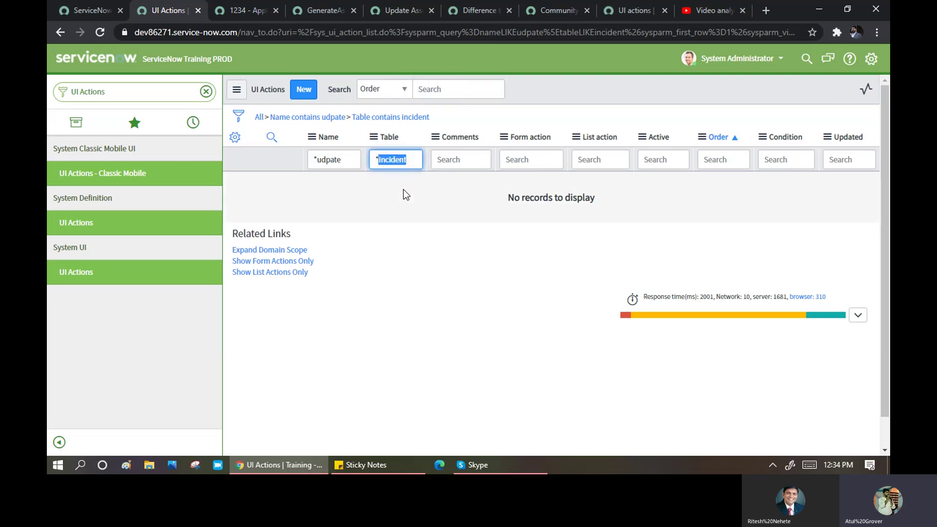
pyautogui.write('inc')
pyautogui.press('Return')
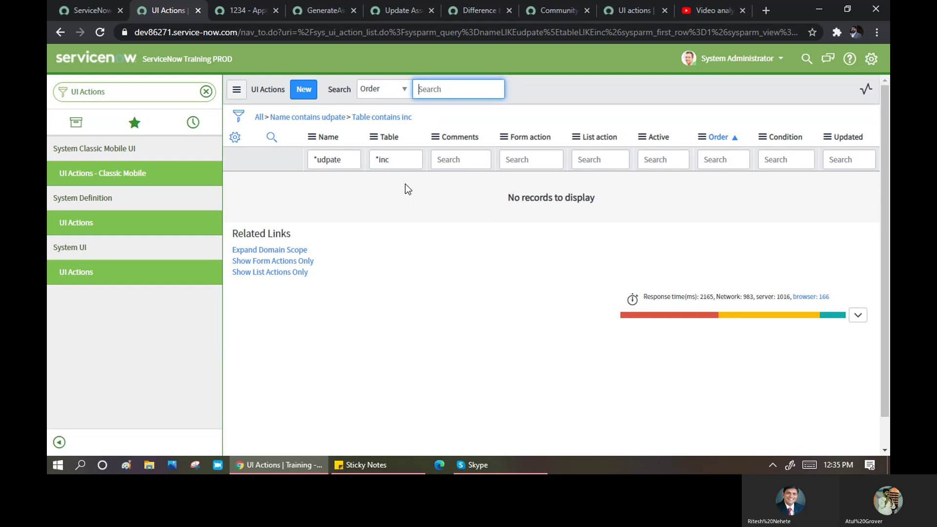
# Step: Remove the Table filter and rerun the list search on names containing udpate only
pyautogui.moveTo(405, 160); pyautogui.dragTo(367, 160)
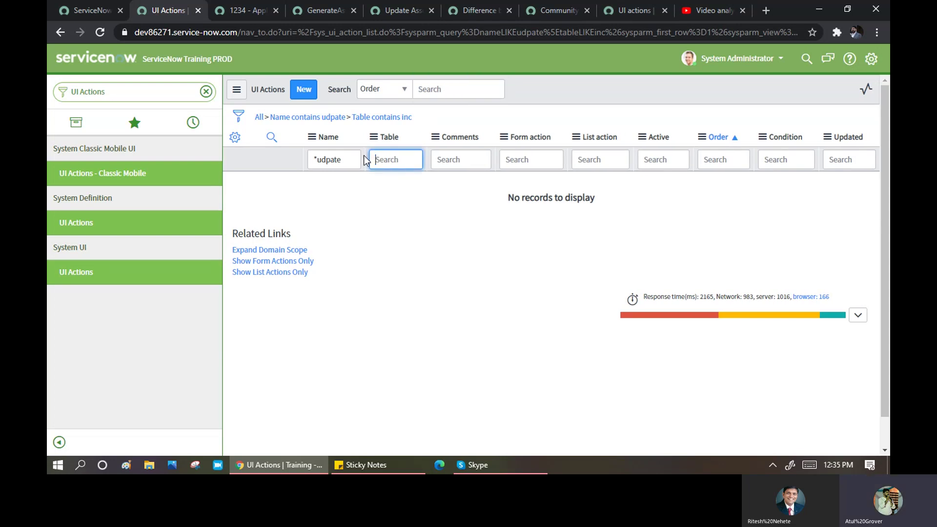
pyautogui.click(331, 160)
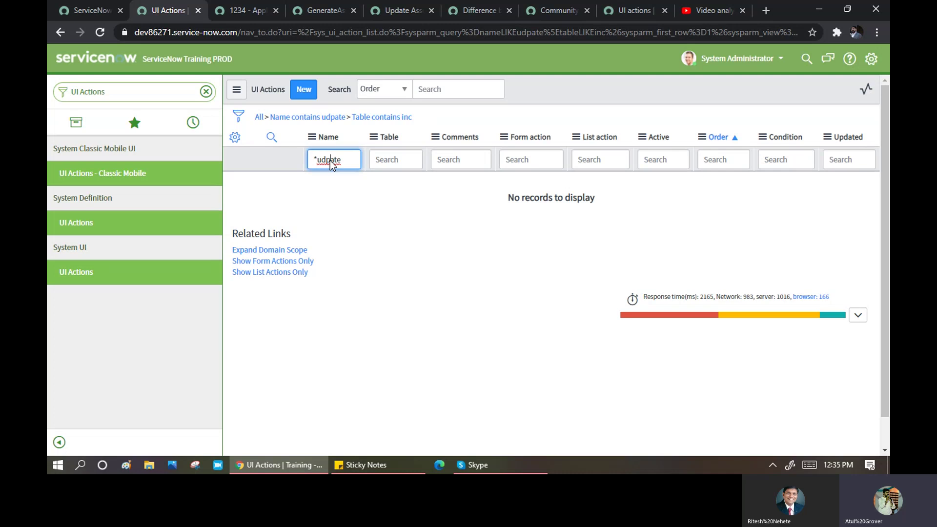
pyautogui.press('Return')
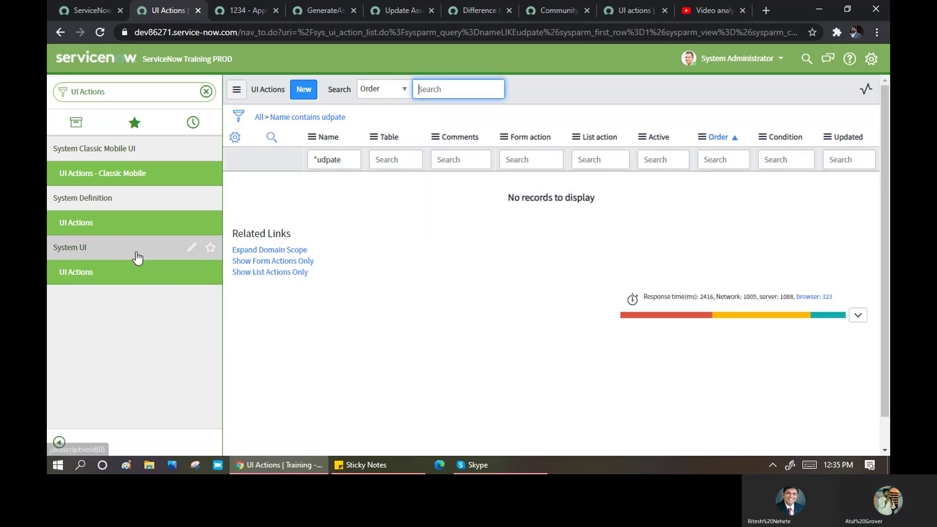
# Step: Check the domain selection and its available choices in the general system settings
pyautogui.click(871, 58)
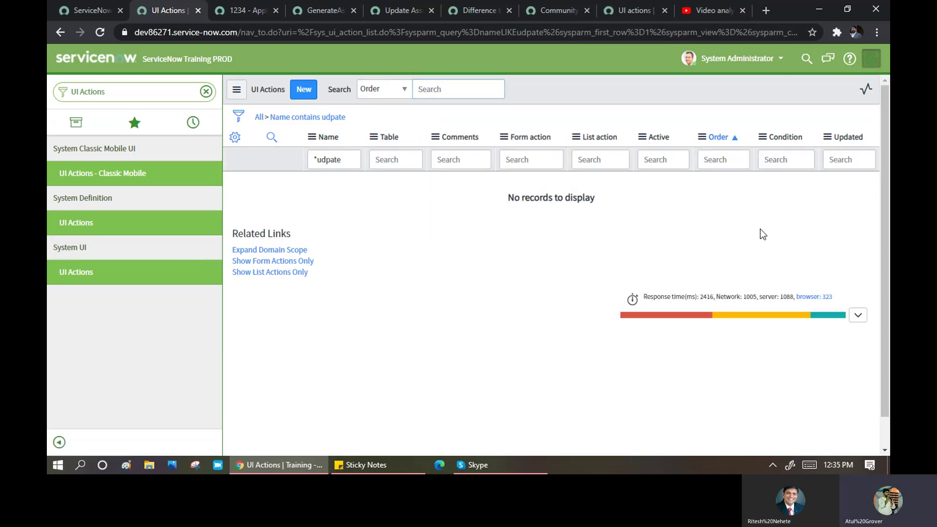
pyautogui.click(577, 304)
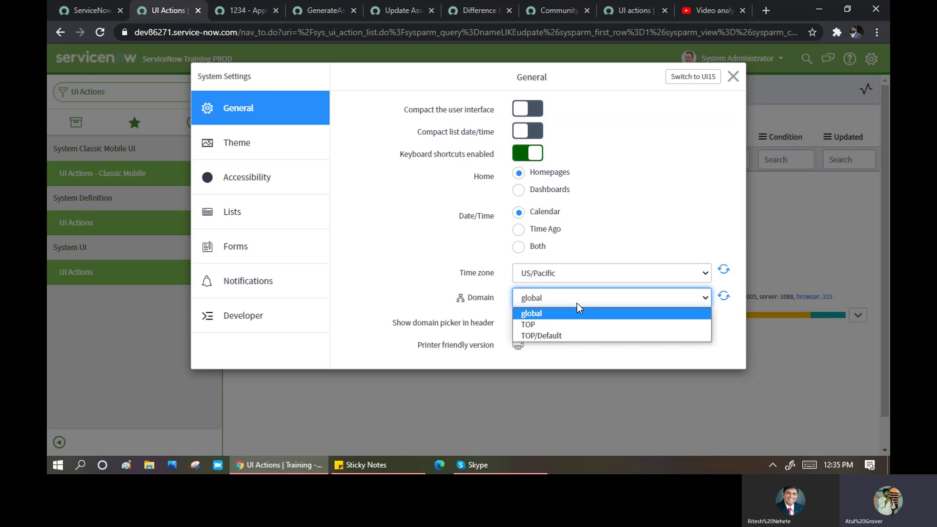
pyautogui.click(577, 304)
pyautogui.click(733, 77)
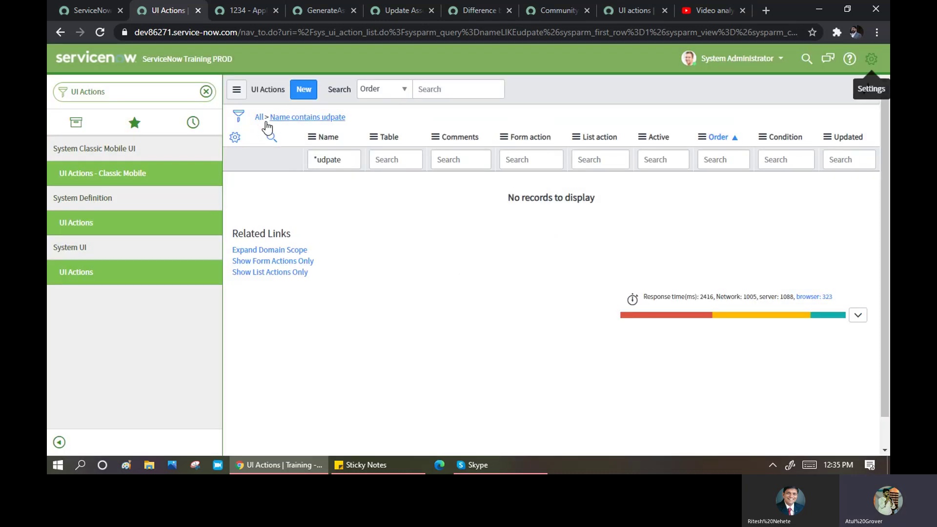
# Step: Clear all filters from the UI Actions list and start a new UI action record named Saturday Tarining
pyautogui.click(262, 122)
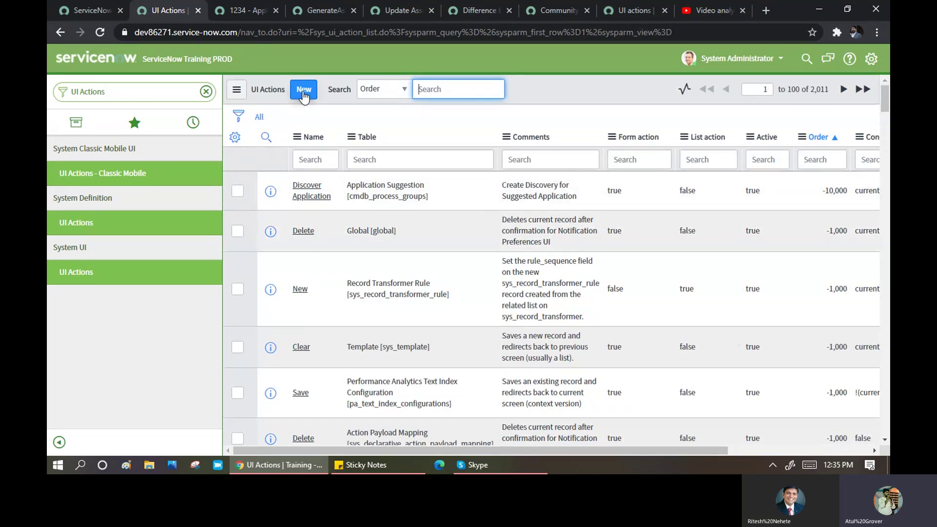
pyautogui.click(302, 94)
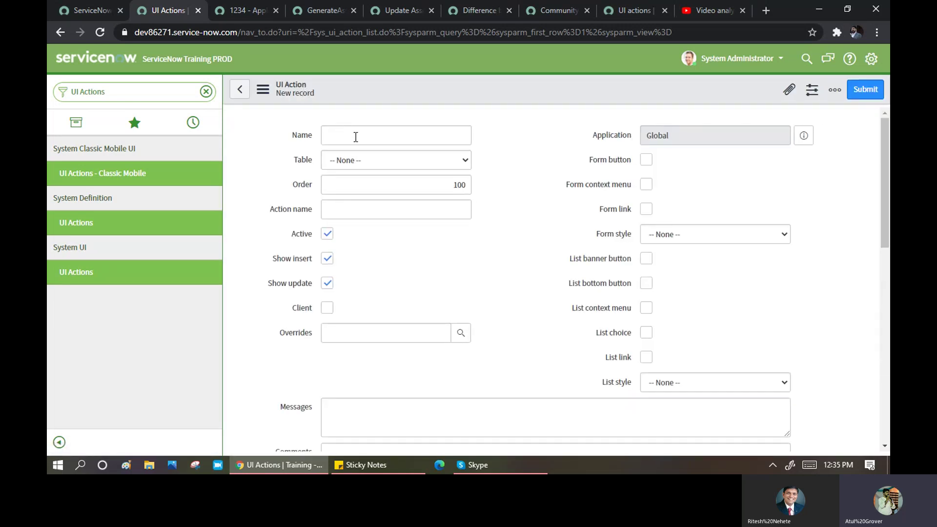
pyautogui.click(355, 136)
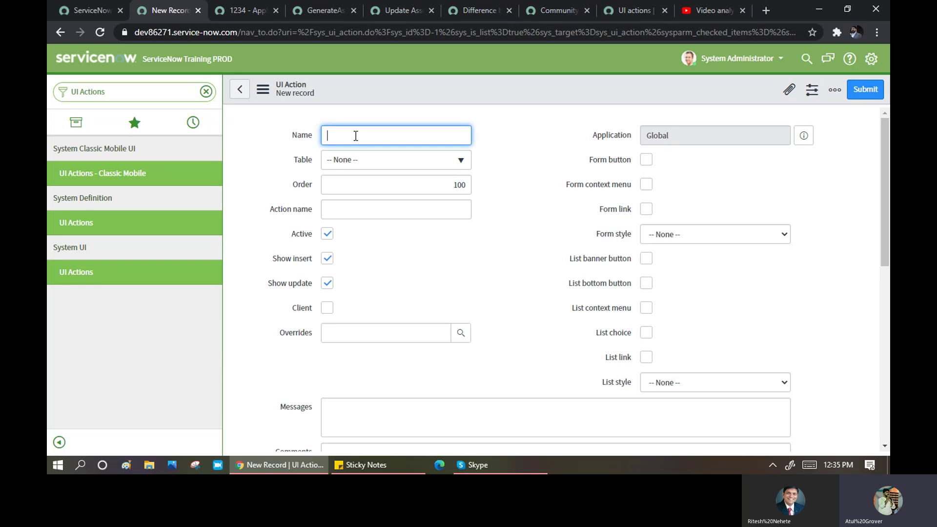
pyautogui.write('Satud')
pyautogui.press('BackSpace')
pyautogui.press('BackSpace')
pyautogui.write('urday')
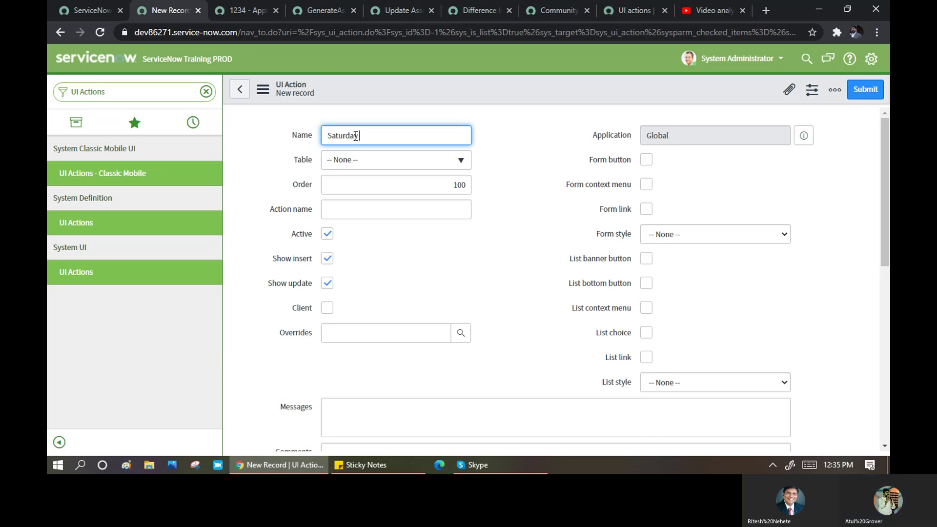
pyautogui.write(' Tarining')
# Step: Set the new UI action's Action name to Just Traning and save the record
pyautogui.click(349, 212)
pyautogui.write('J')
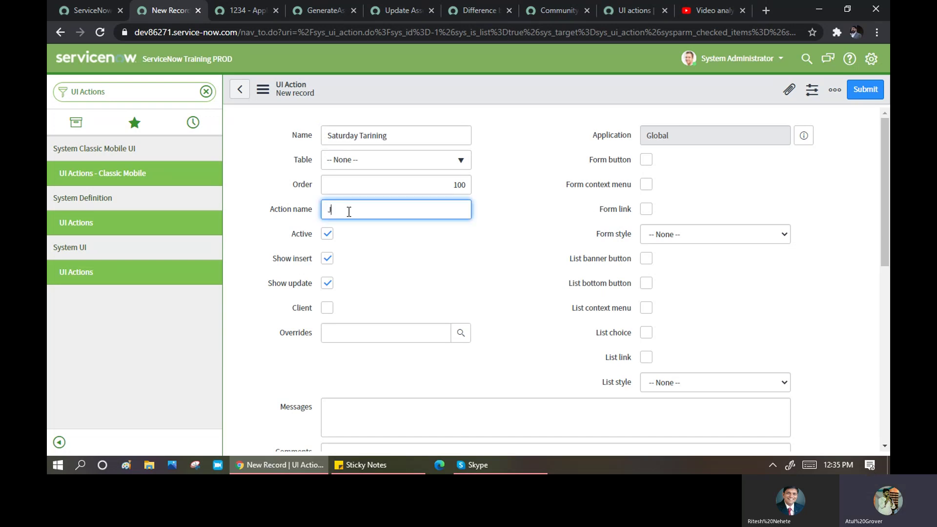
pyautogui.write('ust Traning')
pyautogui.moveTo(397, 135); pyautogui.dragTo(313, 138)
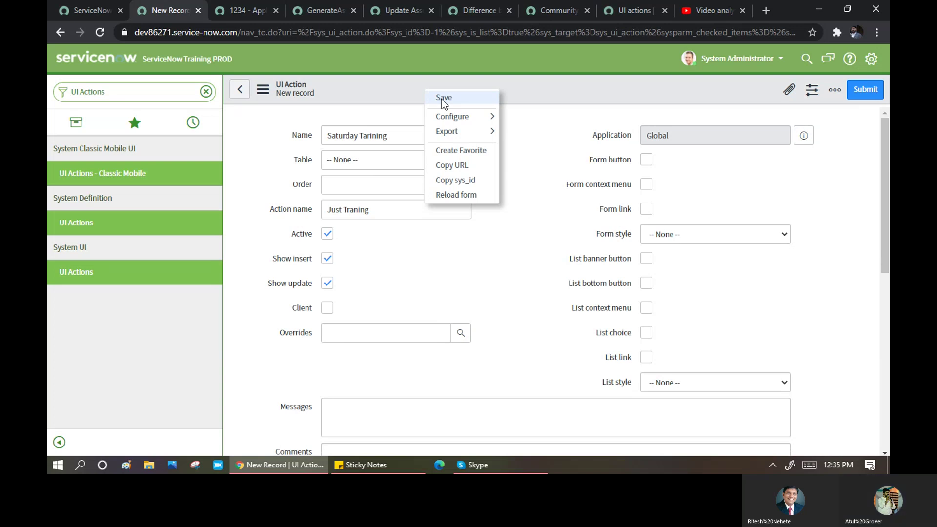
pyautogui.click(443, 100)
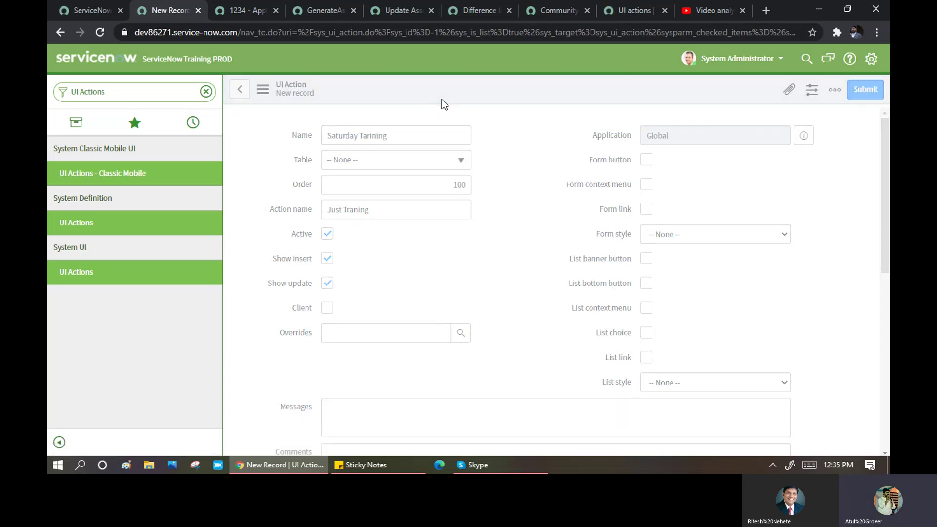
pyautogui.click(163, 97)
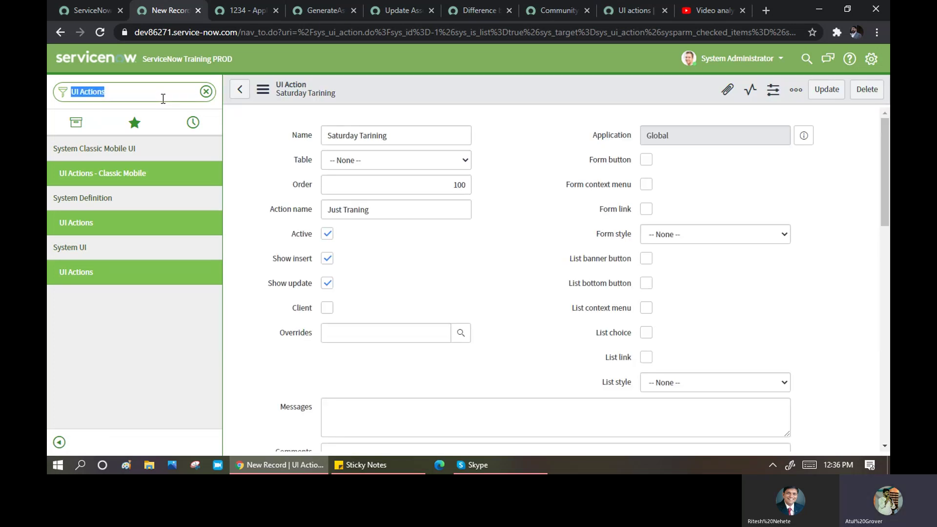
pyautogui.write('sunday')
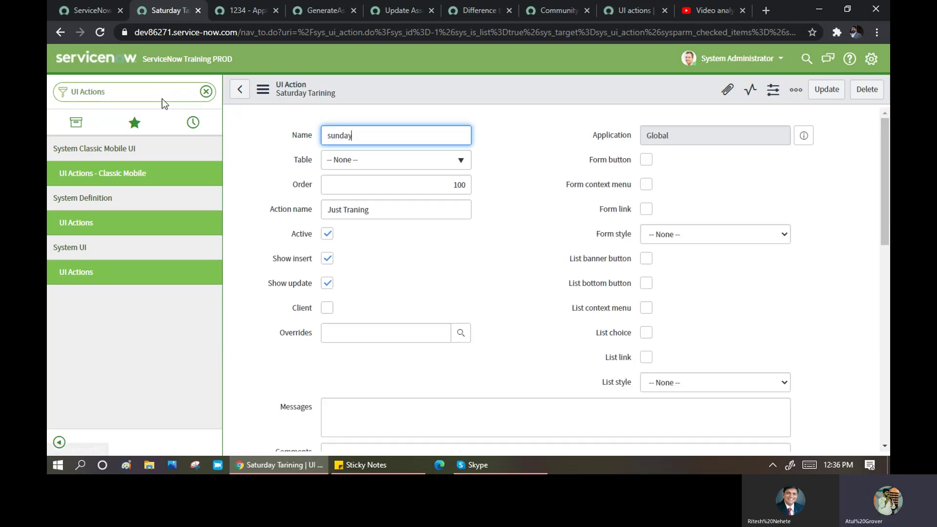
pyautogui.moveTo(360, 133); pyautogui.dragTo(256, 133)
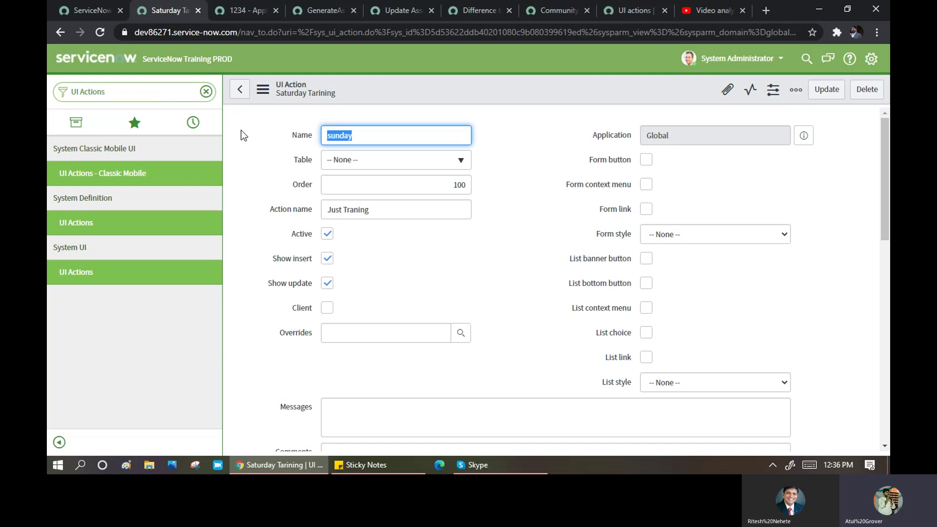
pyautogui.press('BackSpace')
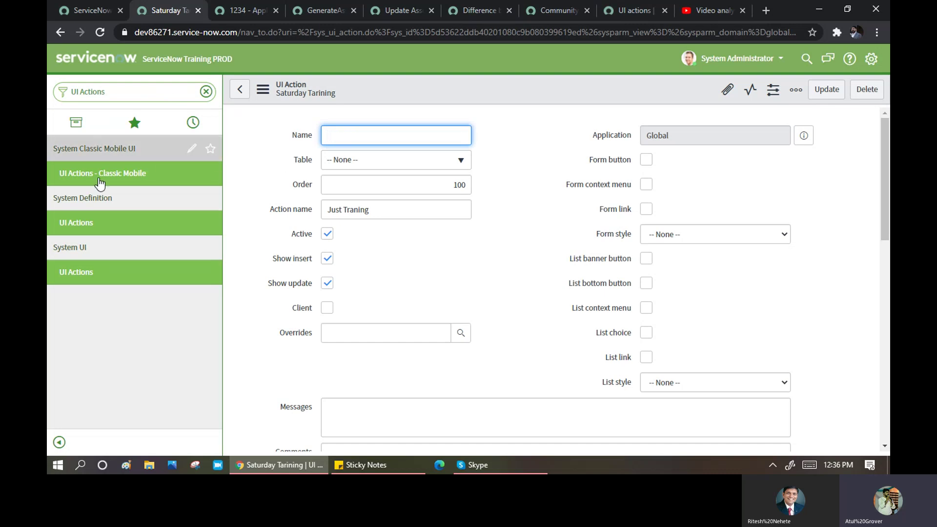
# Step: Return to the System UI list of UI actions without saving the form changes, and filter it to names containing satu
pyautogui.click(78, 272)
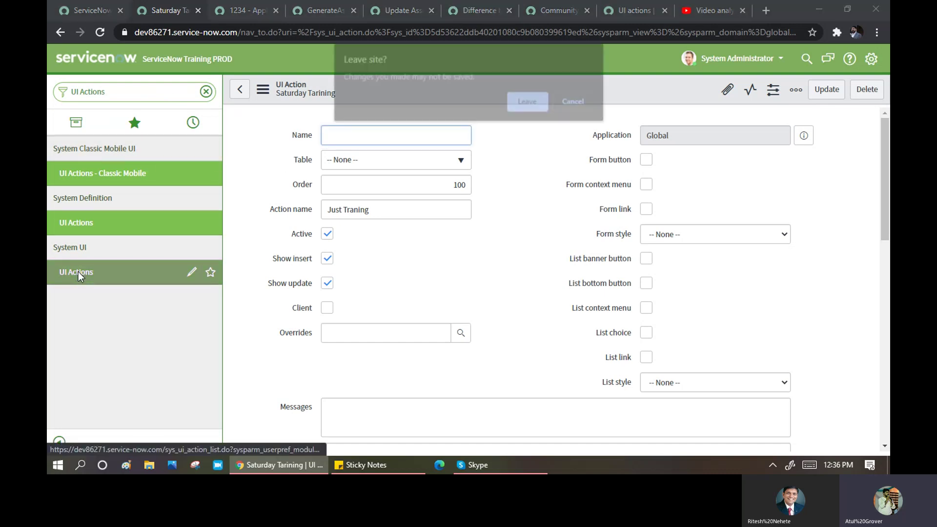
pyautogui.click(528, 103)
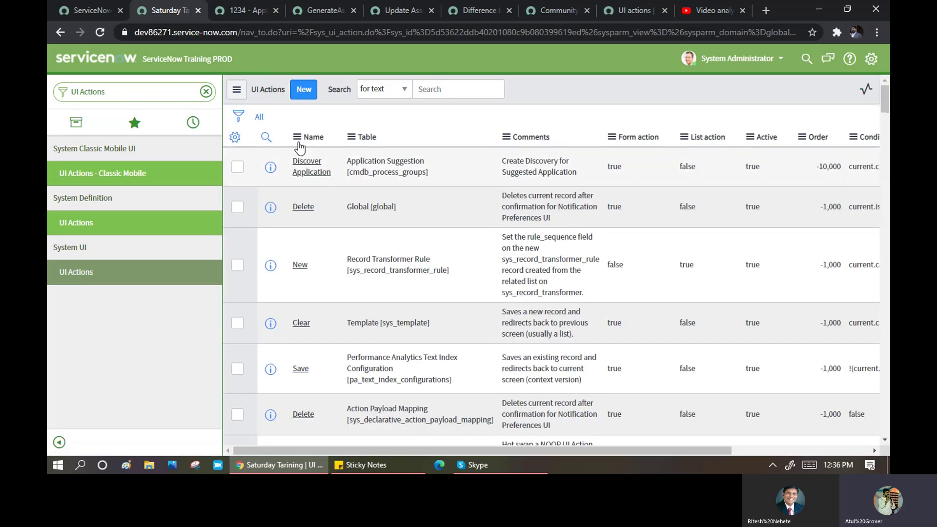
pyautogui.click(318, 160)
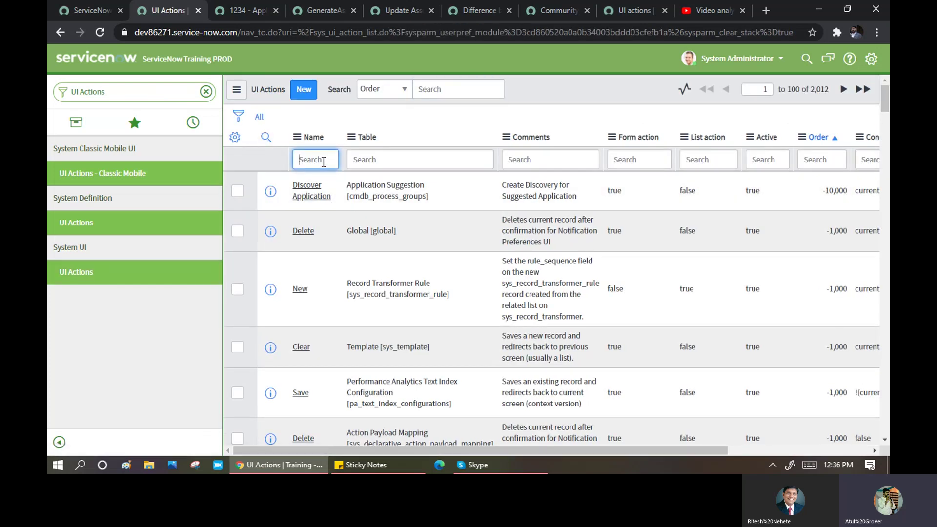
pyautogui.write('*su')
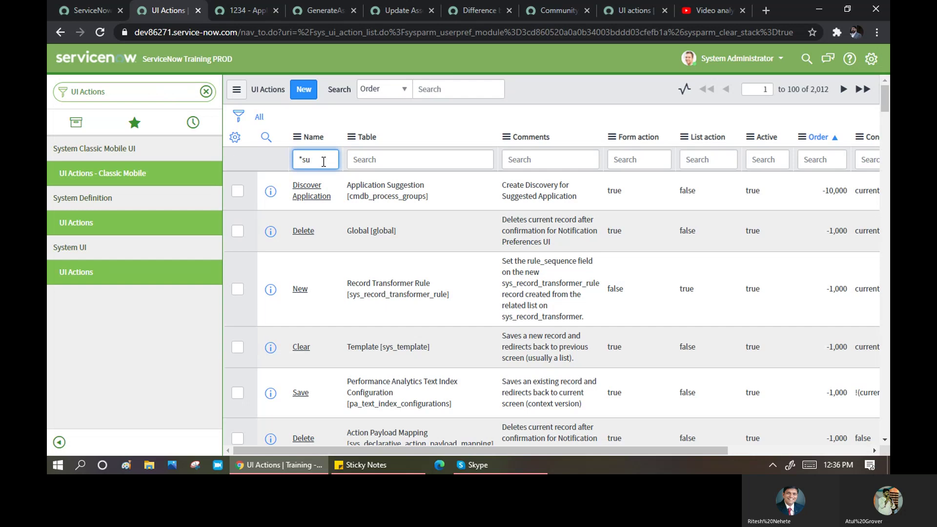
pyautogui.write('ndu')
pyautogui.press('Return')
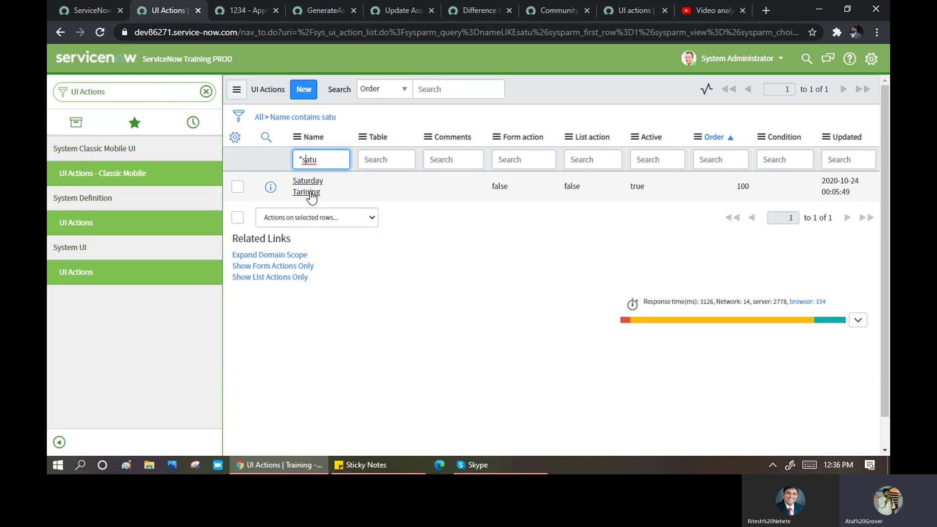
# Step: Open the Saturday Tarining UI action, set its Table to Sunday [u_sunday], and save the record
pyautogui.click(311, 193)
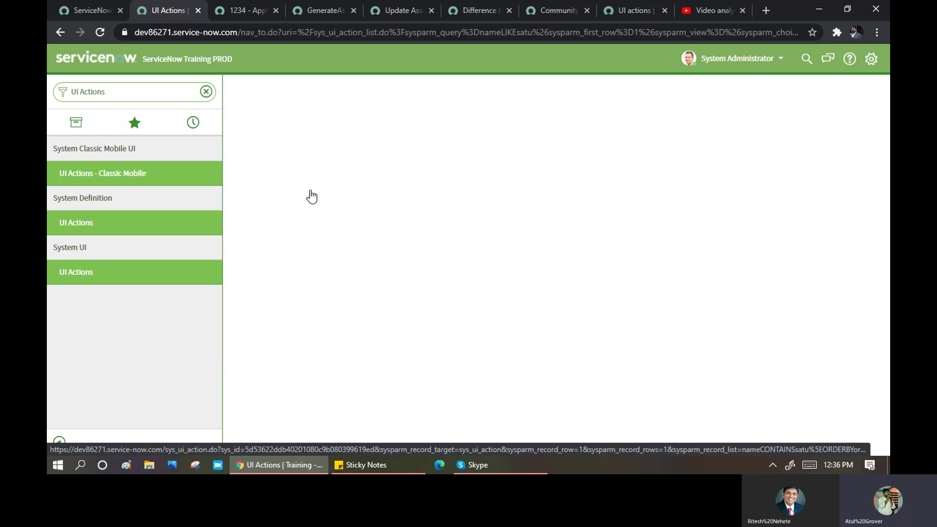
pyautogui.click(385, 161)
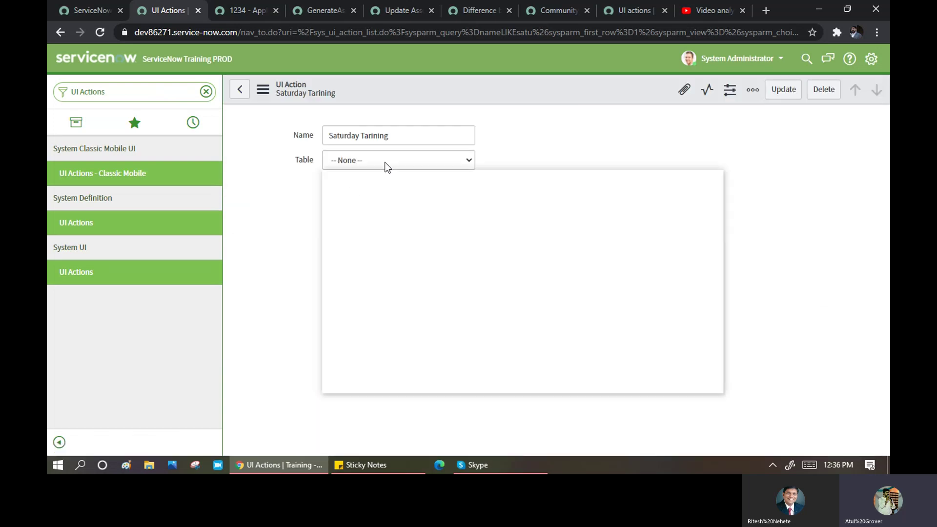
pyautogui.click(512, 140)
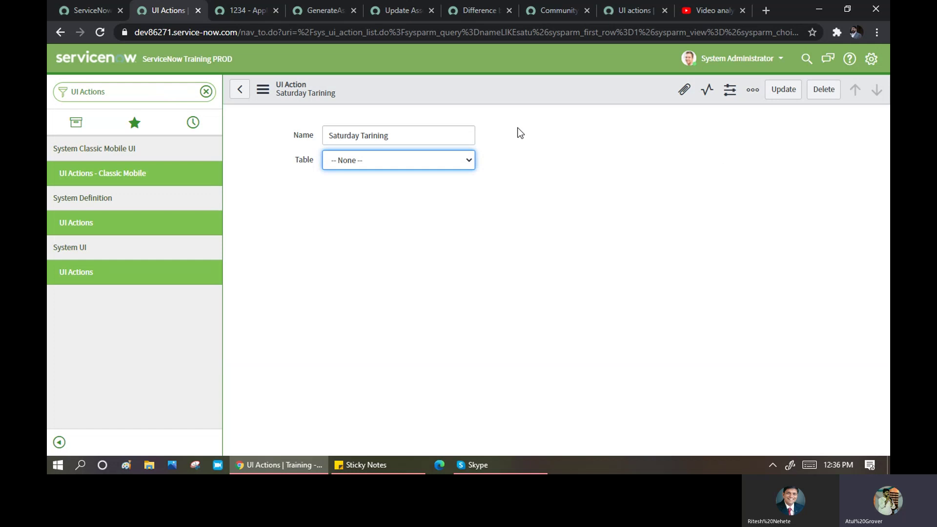
pyautogui.click(356, 162)
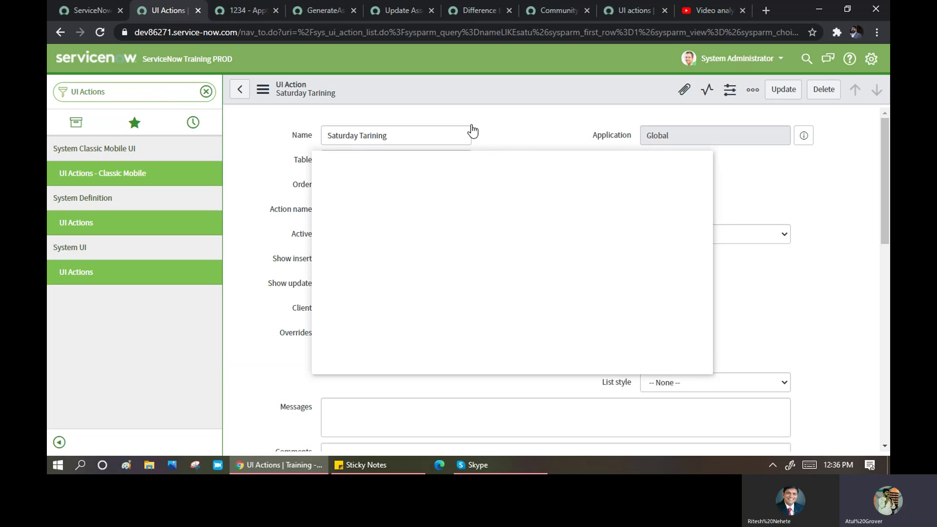
pyautogui.click(494, 136)
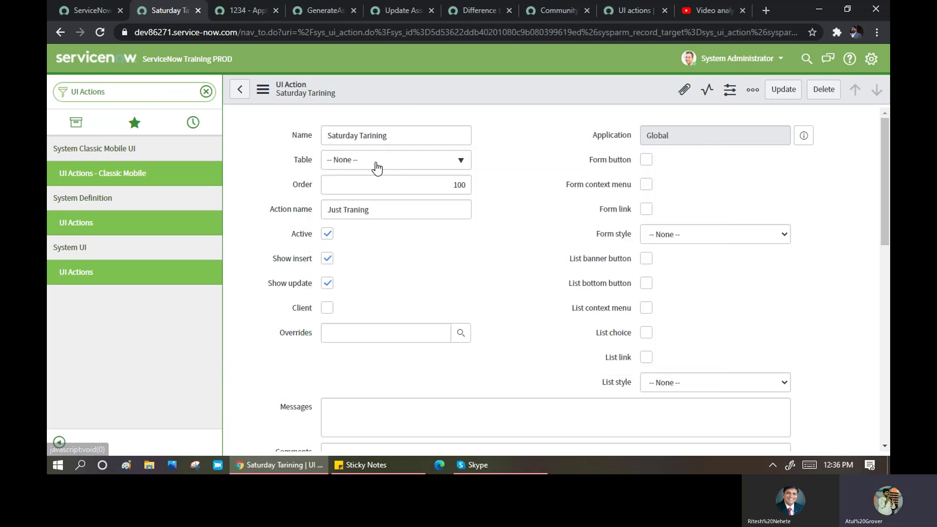
pyautogui.click(428, 168)
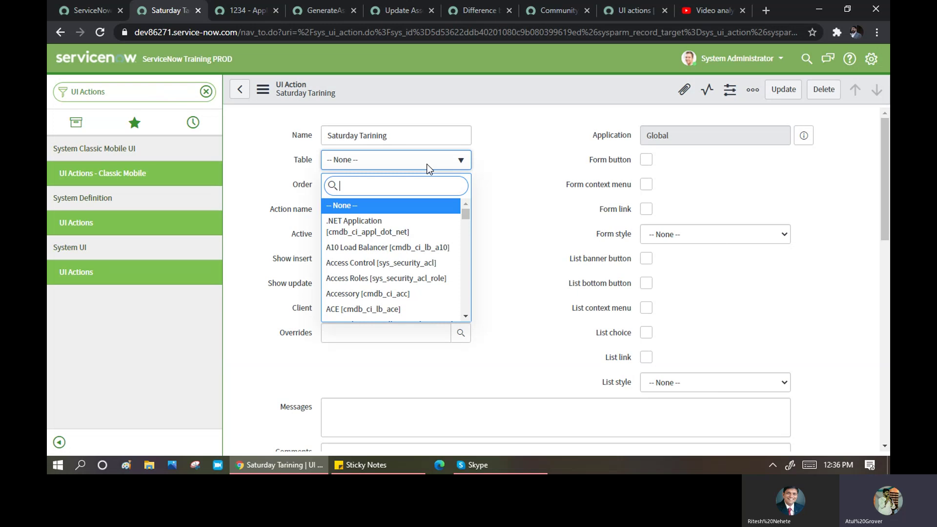
pyautogui.write('sunday')
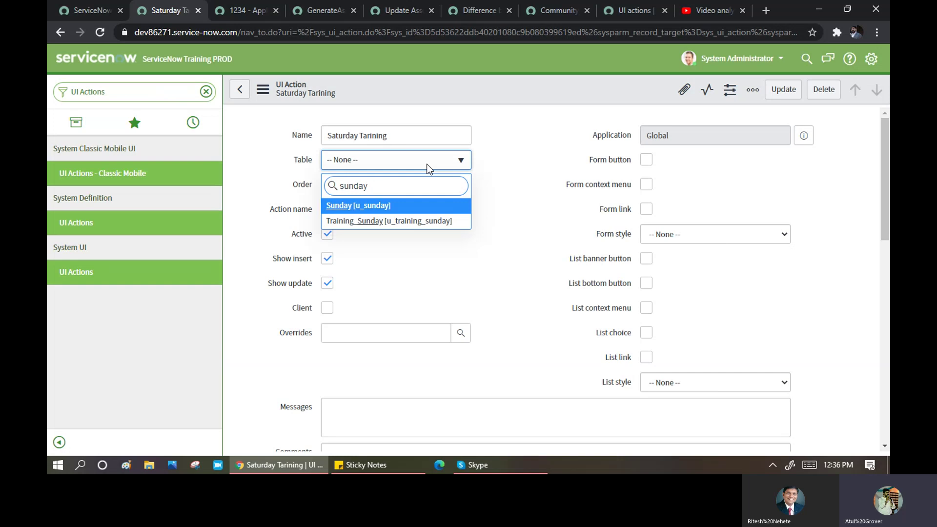
pyautogui.click(360, 206)
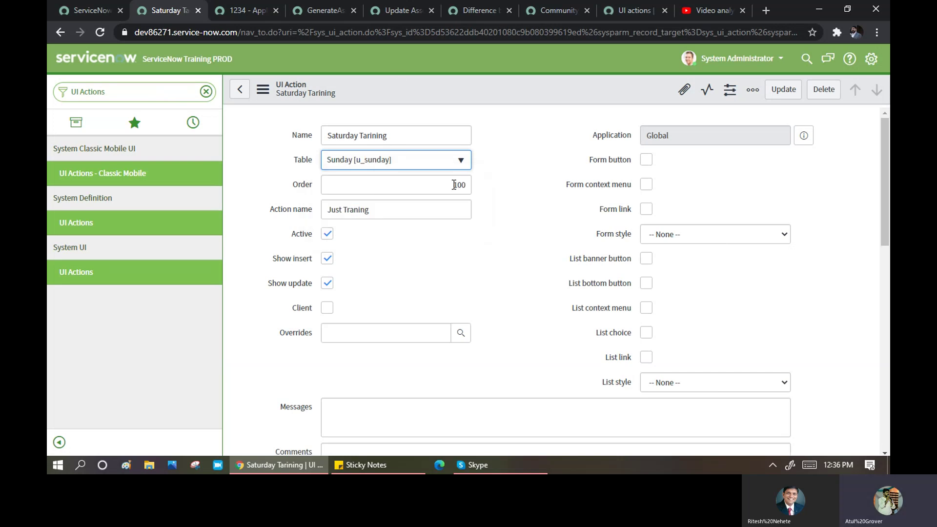
pyautogui.rightClick(439, 95)
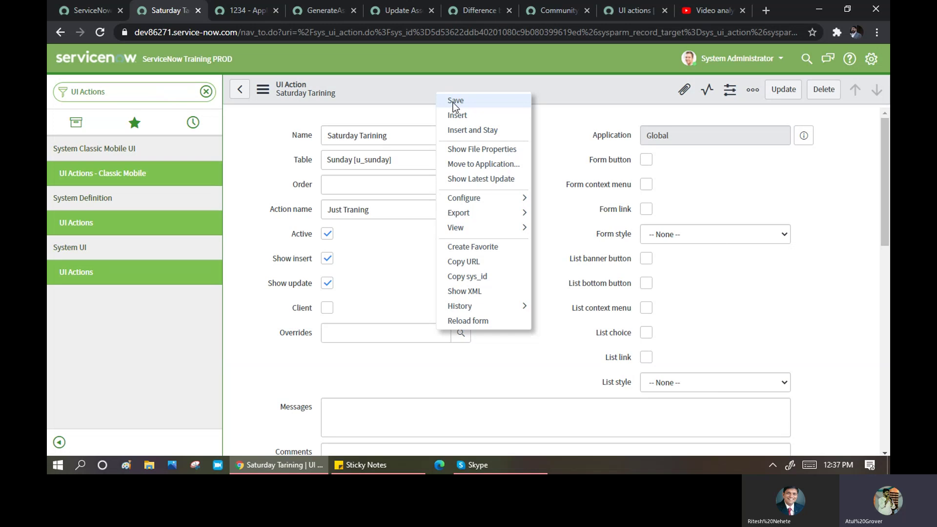
pyautogui.click(454, 101)
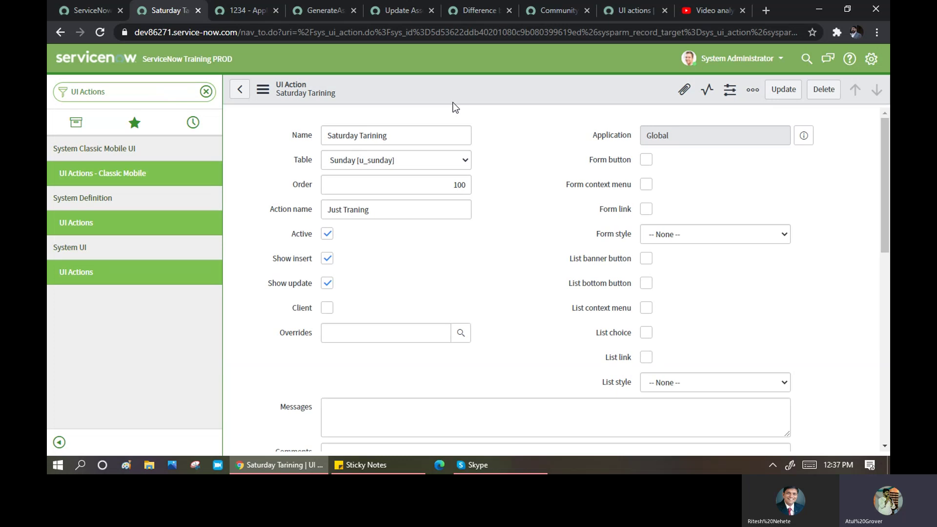
# Step: Find the Sunday modules in the navigator, open Create_Sunday, and check the new record form for available UI actions
pyautogui.click(143, 96)
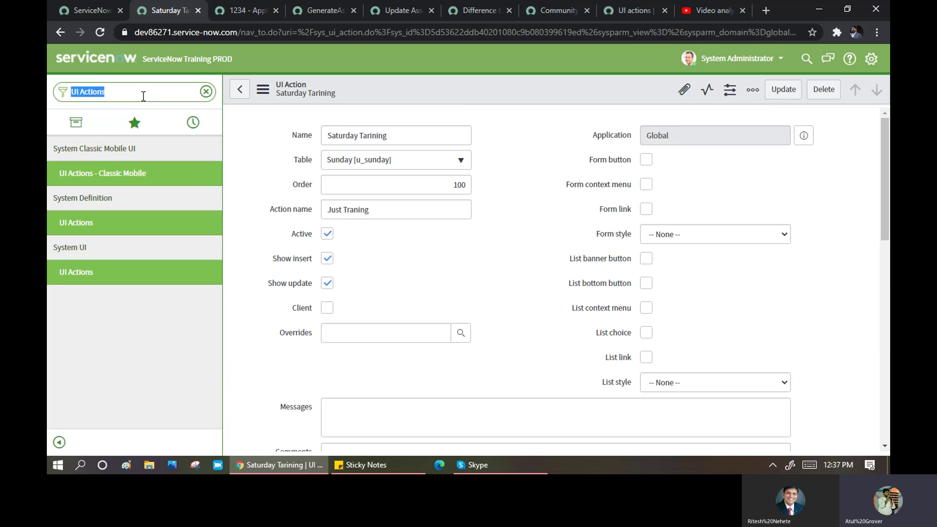
pyautogui.write('sunday')
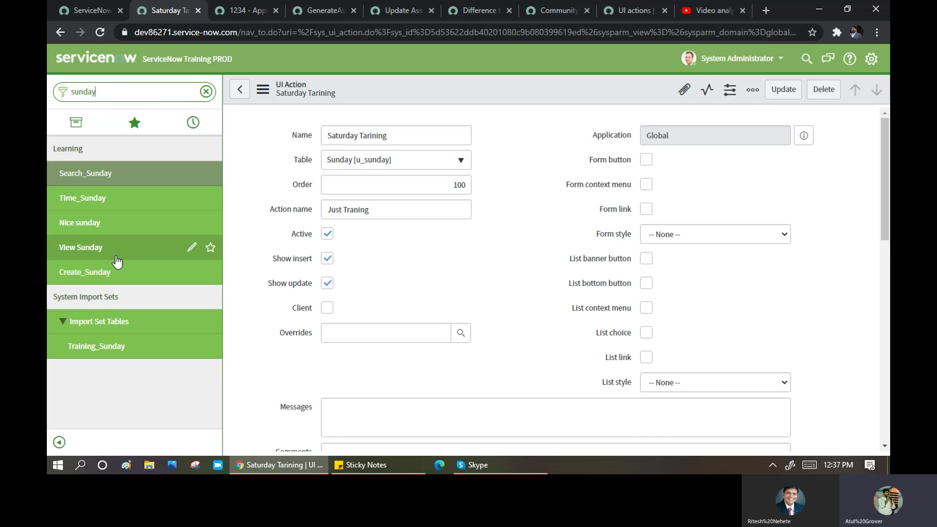
pyautogui.click(98, 272)
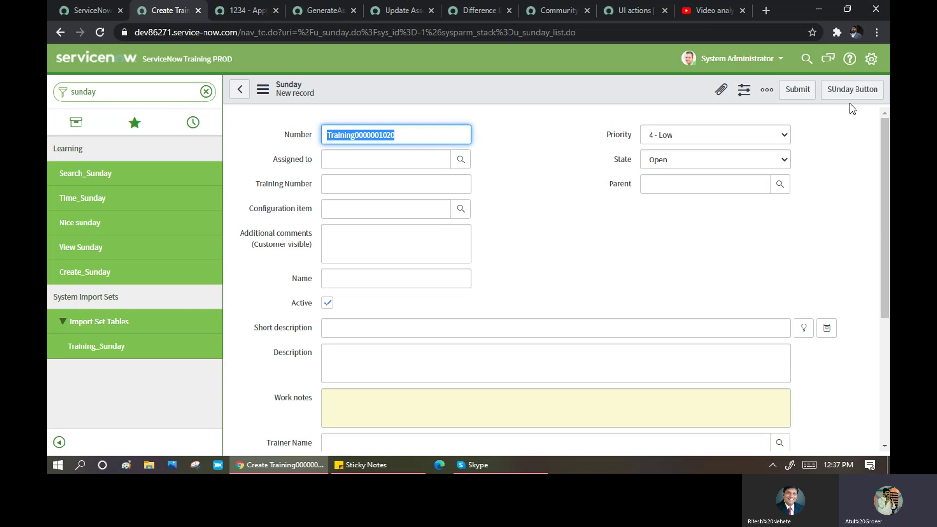
pyautogui.scroll(-5, 540, 169)
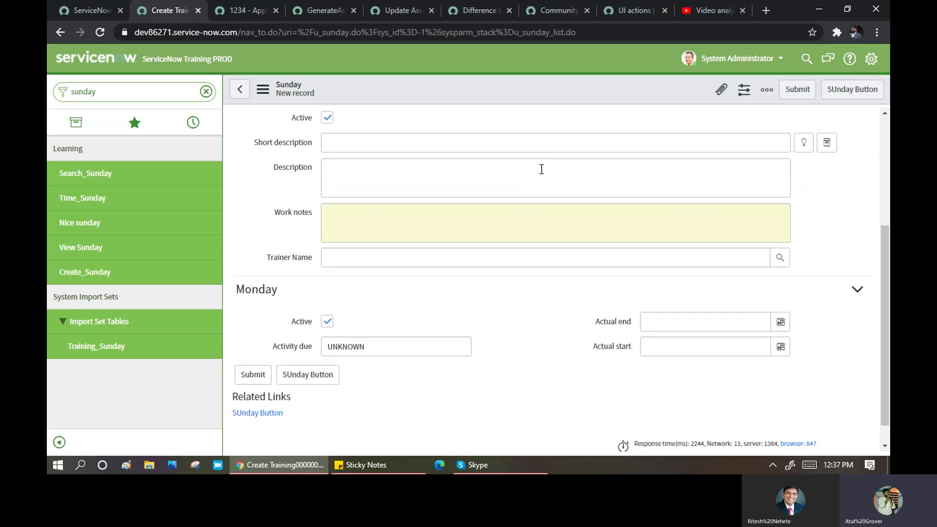
pyautogui.scroll(5, 541, 169)
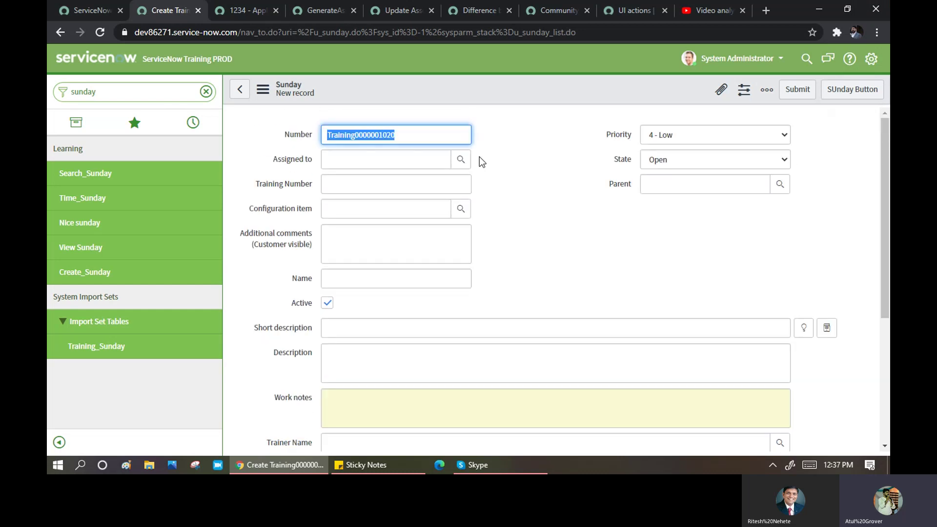
# Step: Reopen the Saturday Tarining UI action from the history, enable Form button and Form context menu, and save it
pyautogui.click(193, 122)
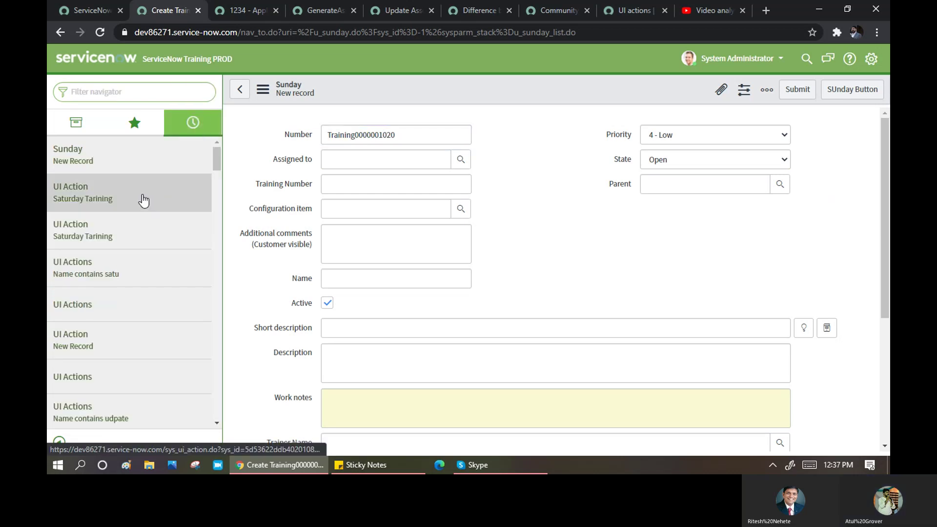
pyautogui.click(107, 198)
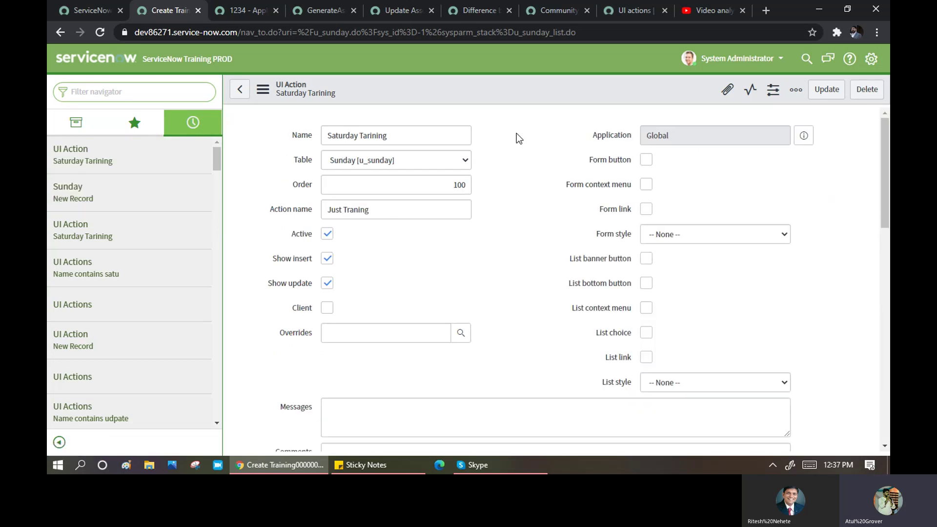
pyautogui.click(647, 184)
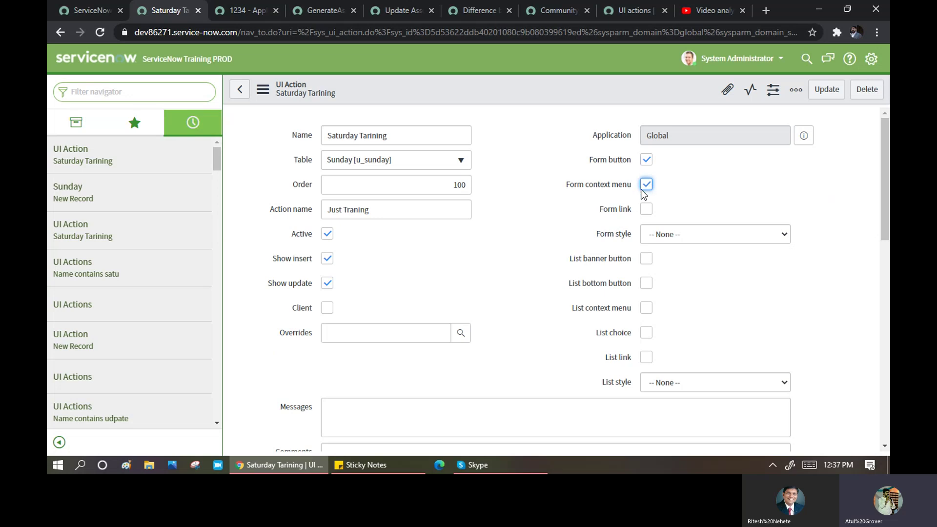
pyautogui.rightClick(486, 89)
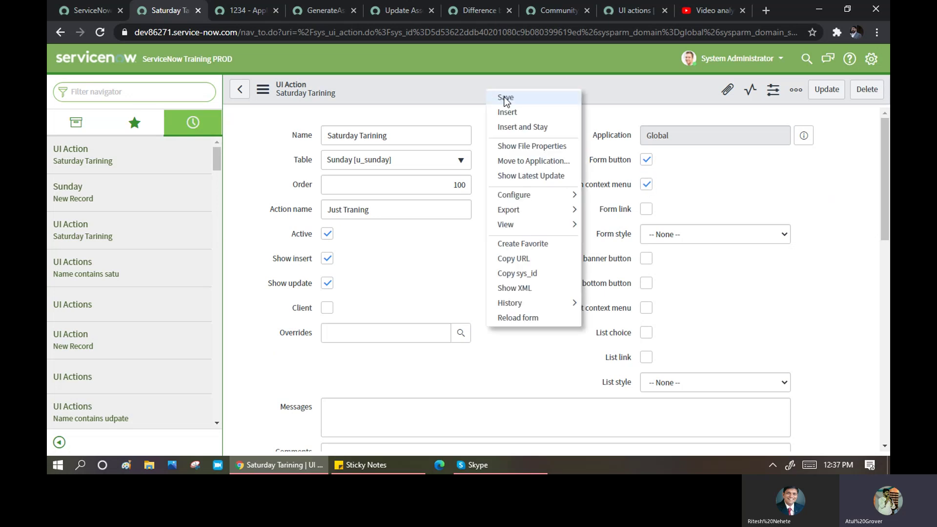
pyautogui.click(506, 98)
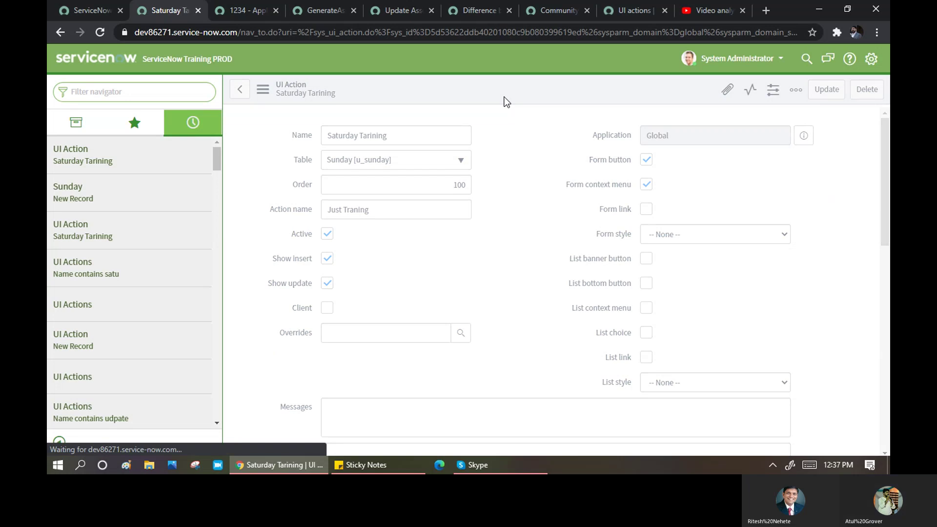
# Step: Open the new Sunday record from the history, check its form context menu, and test the Saturday Tarining form button
pyautogui.click(84, 205)
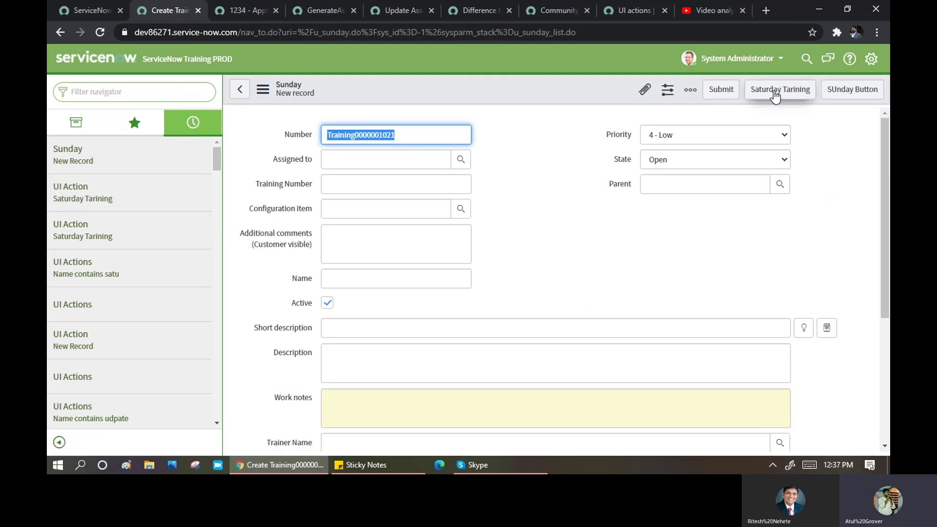
pyautogui.rightClick(484, 90)
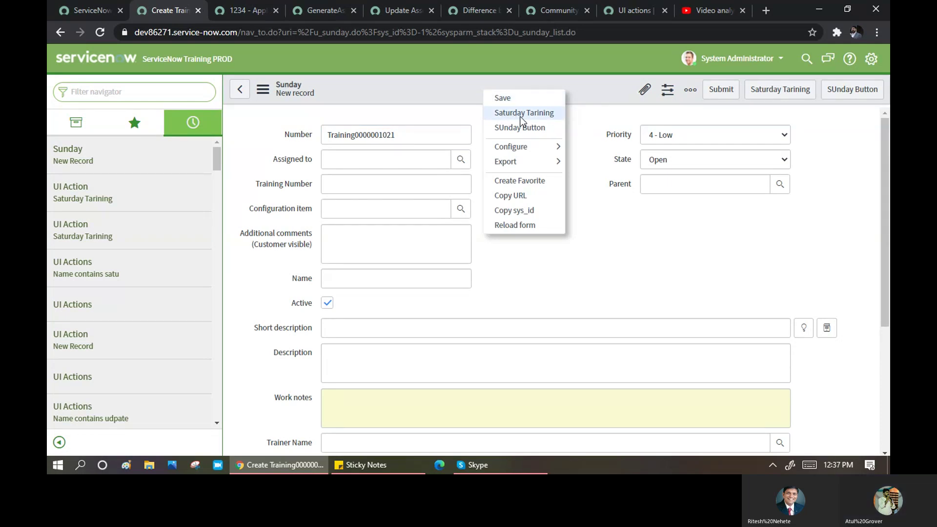
pyautogui.click(603, 87)
pyautogui.click(782, 92)
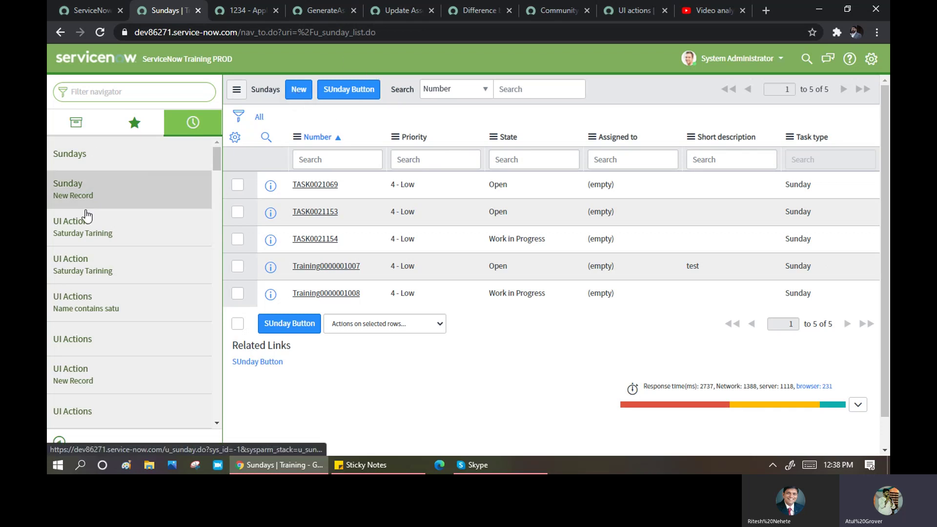
# Step: Reopen the Saturday Tarining UI action and examine the related links on the 1234 - Apple MacBook Pro 15" hardware record for comparison
pyautogui.click(88, 235)
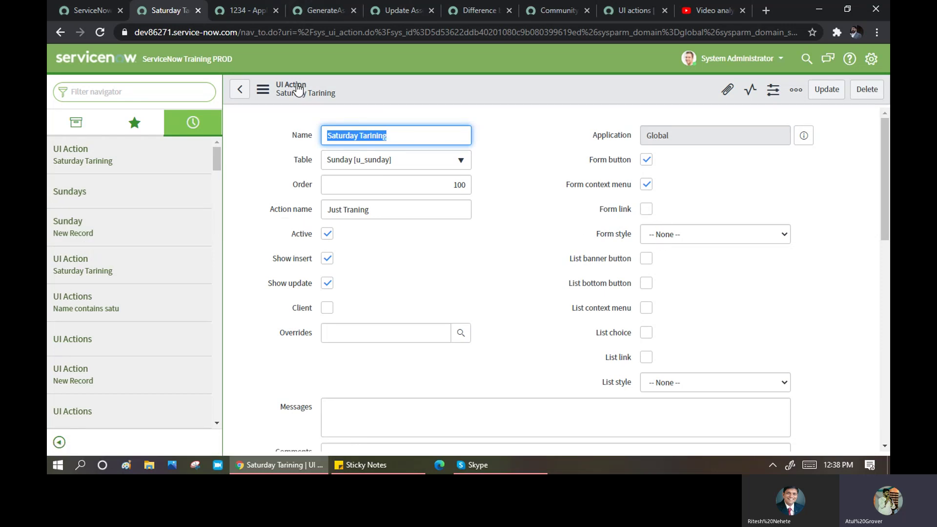
pyautogui.click(246, 10)
pyautogui.scroll(-5, 342, 306)
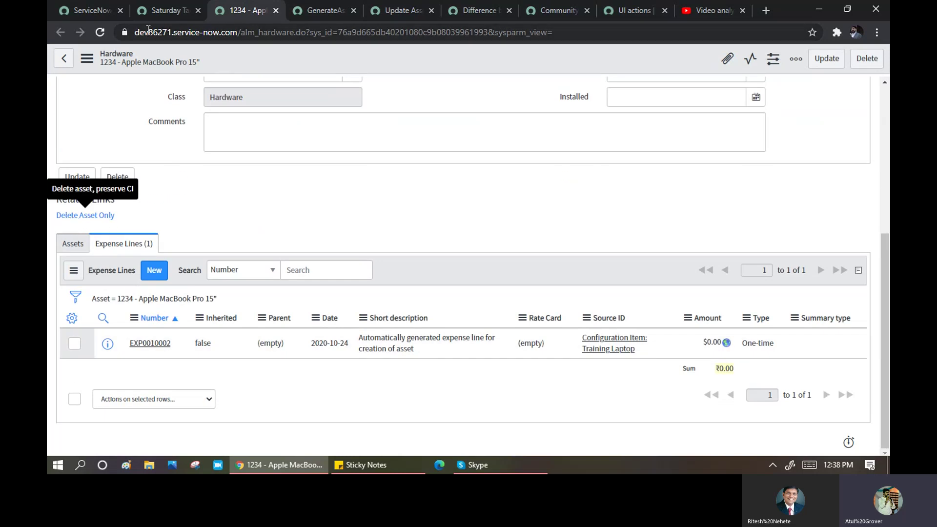
pyautogui.click(166, 12)
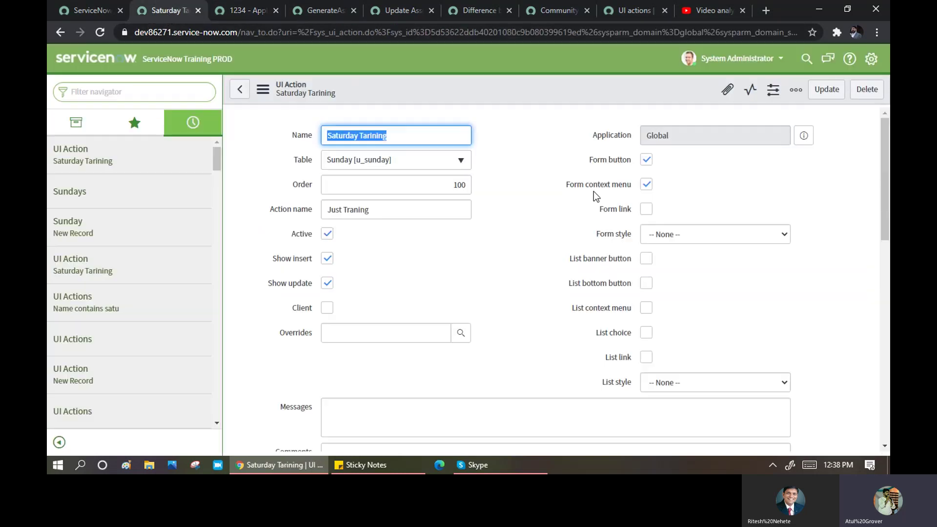
# Step: Enable Form link on the Saturday Tarining UI action, review the Form style choices while keeping None, and save the record
pyautogui.click(647, 211)
pyautogui.click(684, 237)
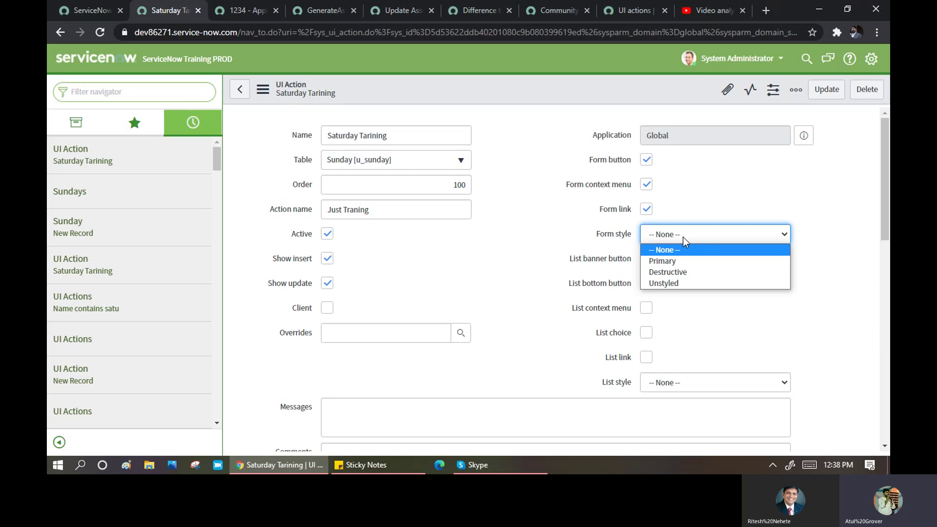
pyautogui.click(680, 263)
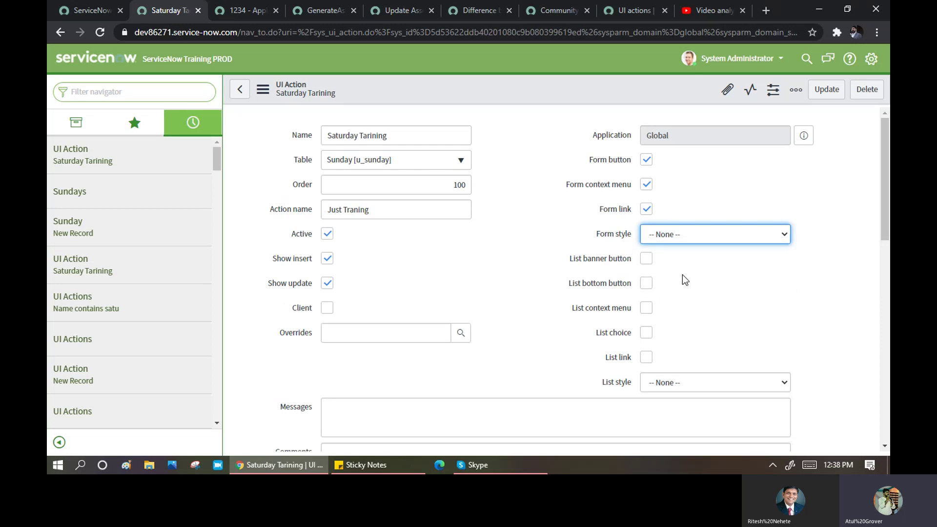
pyautogui.click(674, 238)
pyautogui.click(668, 247)
pyautogui.moveTo(631, 263); pyautogui.dragTo(564, 257)
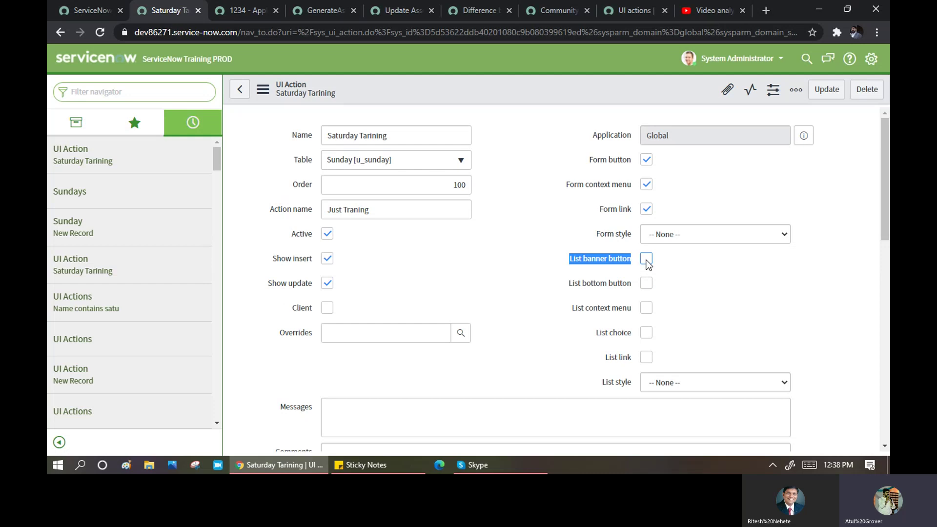
pyautogui.rightClick(467, 86)
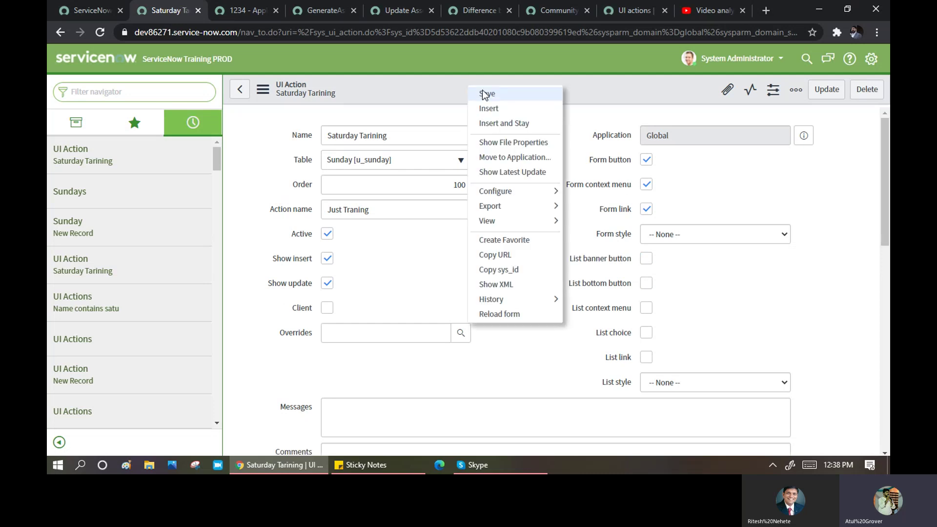
pyautogui.click(485, 95)
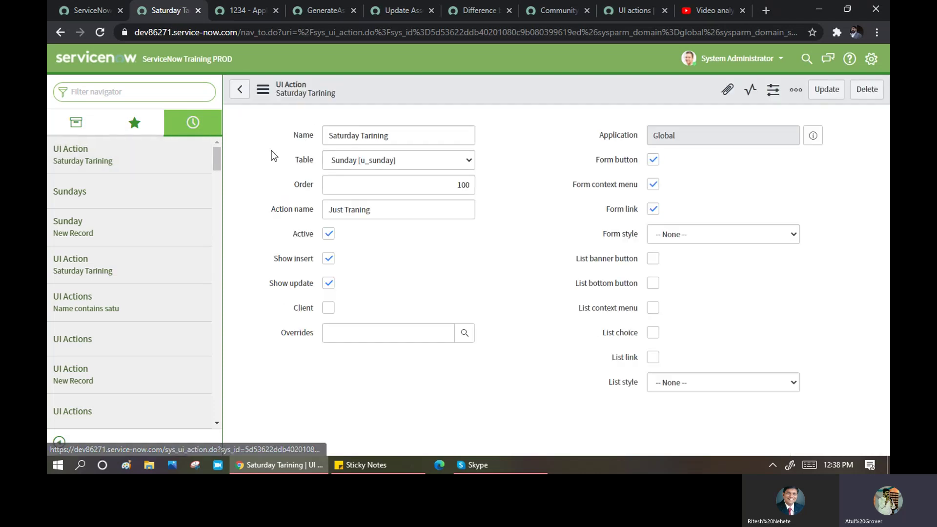
# Step: Open the new Sunday record from the history and test the Saturday Tarining related link
pyautogui.click(74, 228)
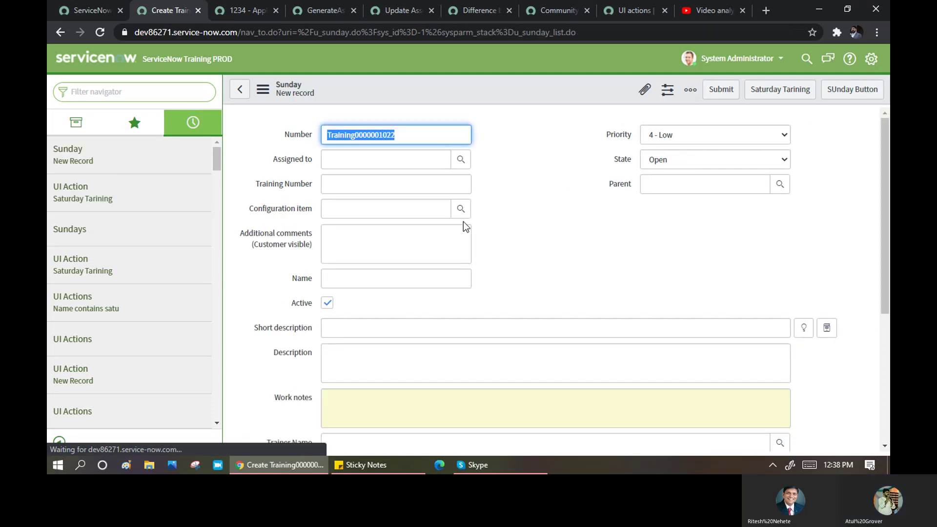
pyautogui.scroll(-4, 477, 213)
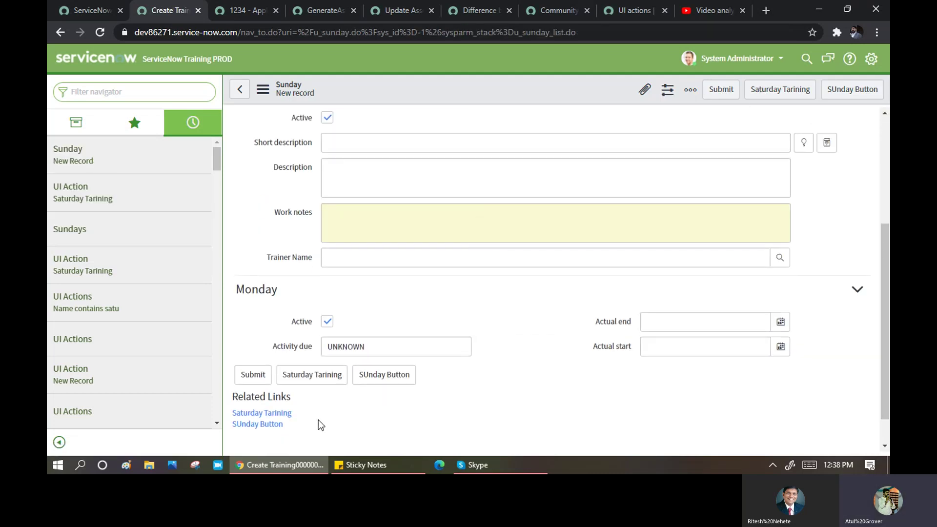
pyautogui.moveTo(292, 413); pyautogui.dragTo(227, 409)
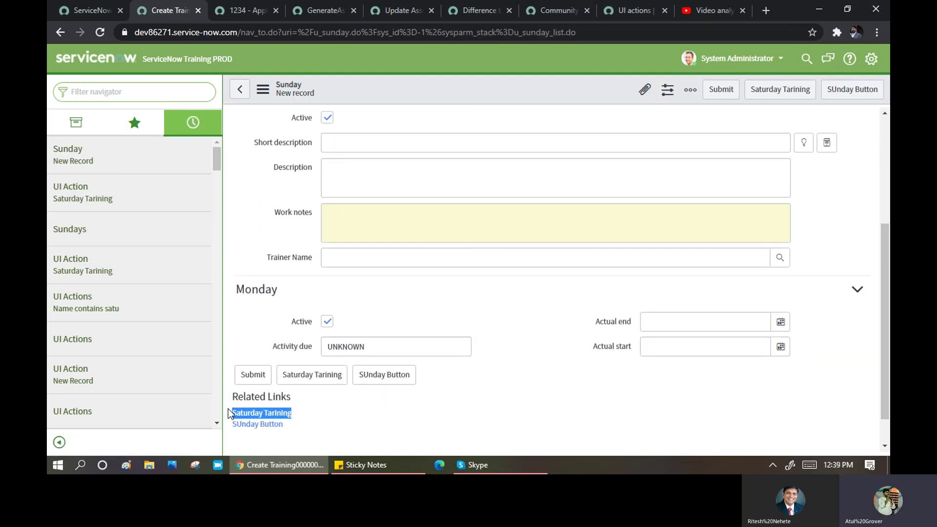
pyautogui.click(262, 415)
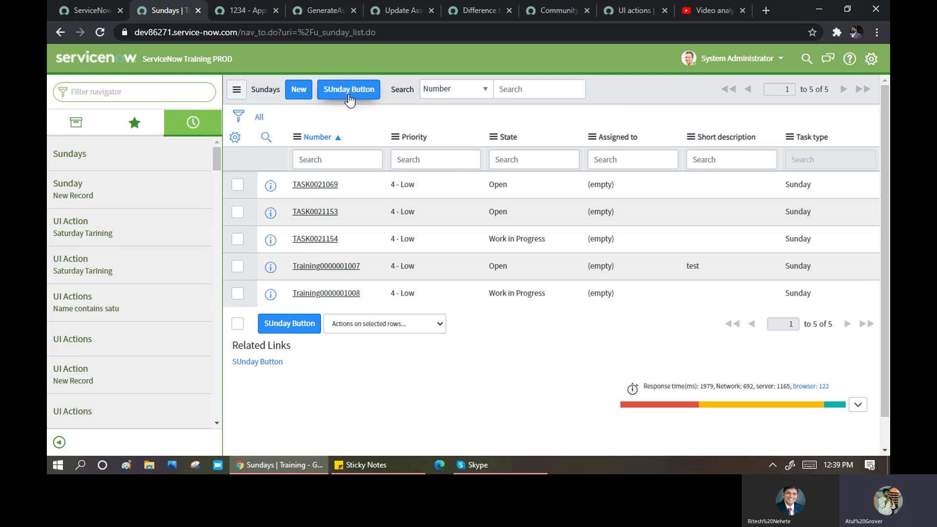
# Step: Reopen the Saturday Tarining UI action and enable List banner button, List bottom button and List context menu
pyautogui.click(90, 224)
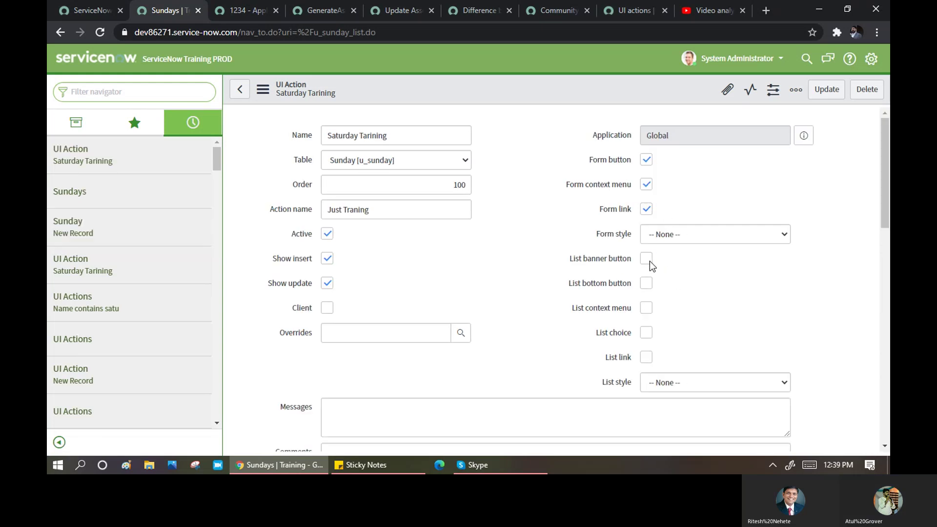
pyautogui.click(648, 259)
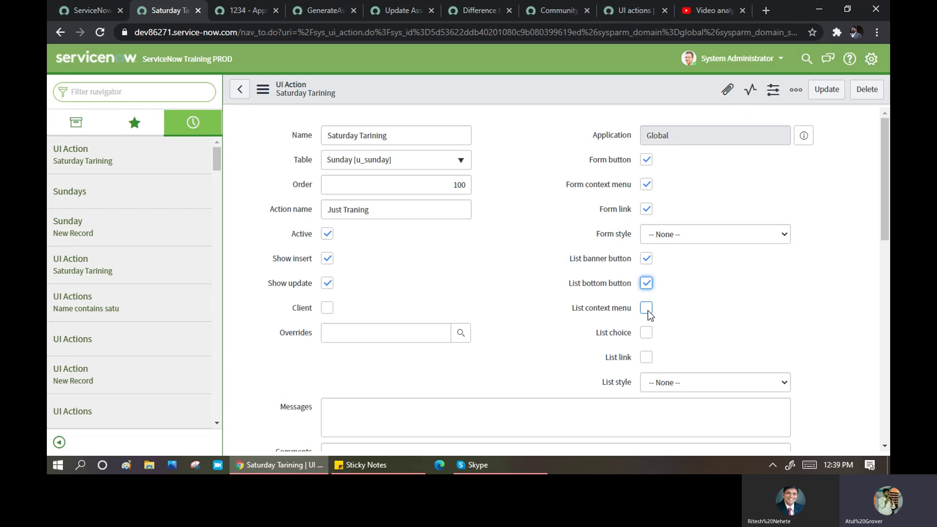
pyautogui.doubleClick(573, 185)
pyautogui.doubleClick(575, 308)
pyautogui.click(647, 308)
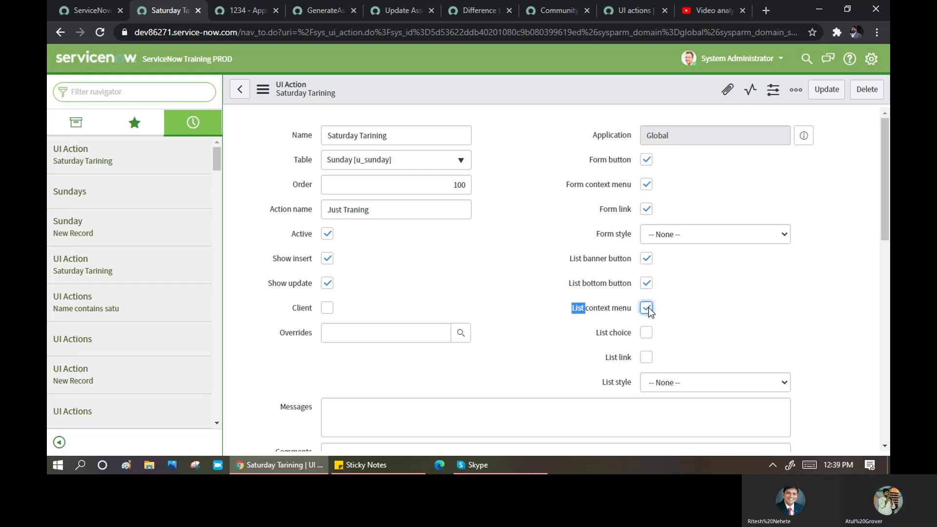
# Step: Enable List choice and List link on the Saturday Tarining UI action and save the record
pyautogui.scroll(-6, 499, 297)
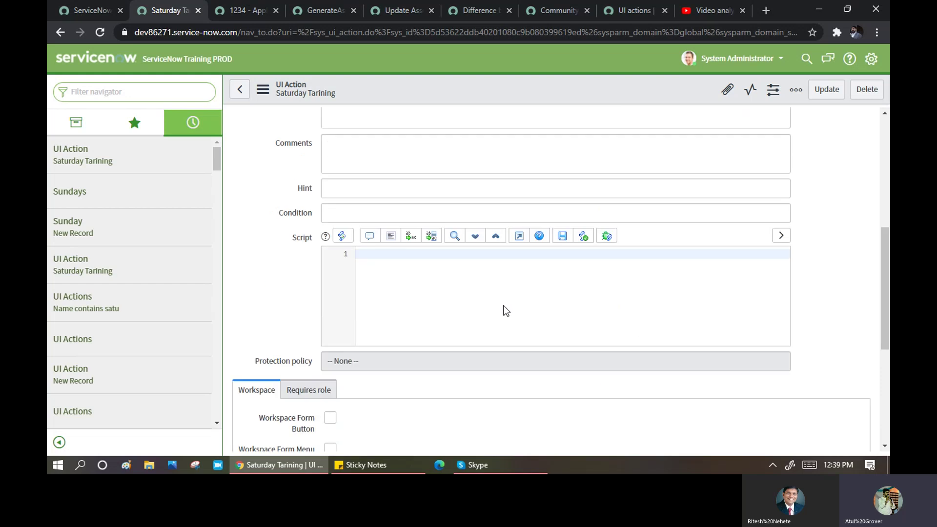
pyautogui.scroll(-5, 504, 306)
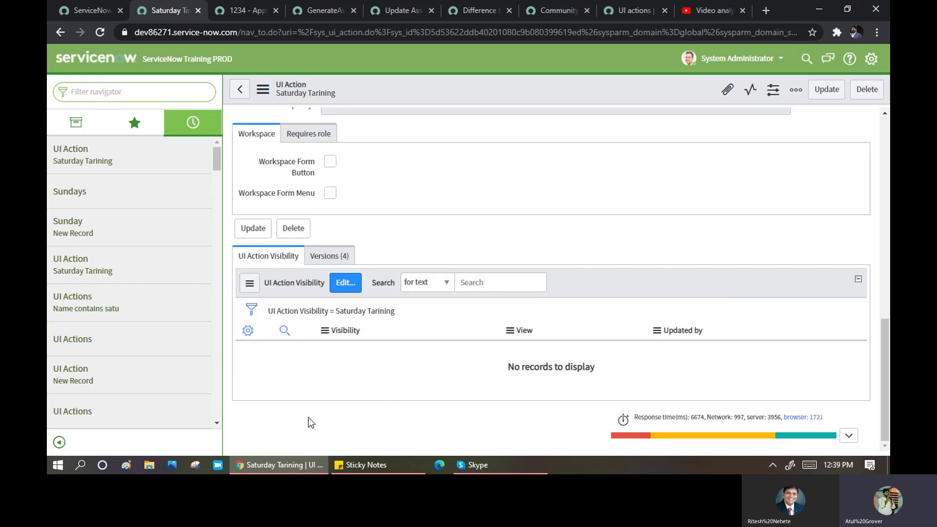
pyautogui.scroll(12, 392, 405)
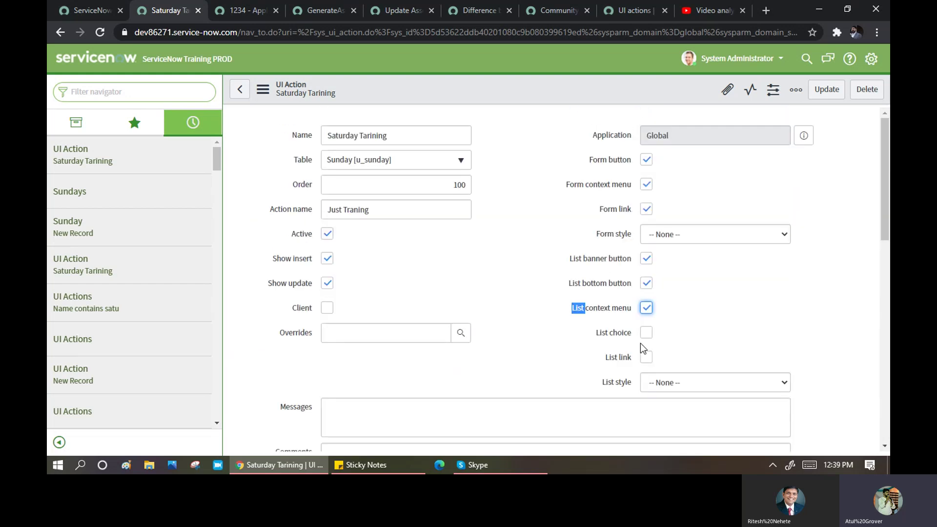
pyautogui.click(647, 333)
pyautogui.rightClick(510, 90)
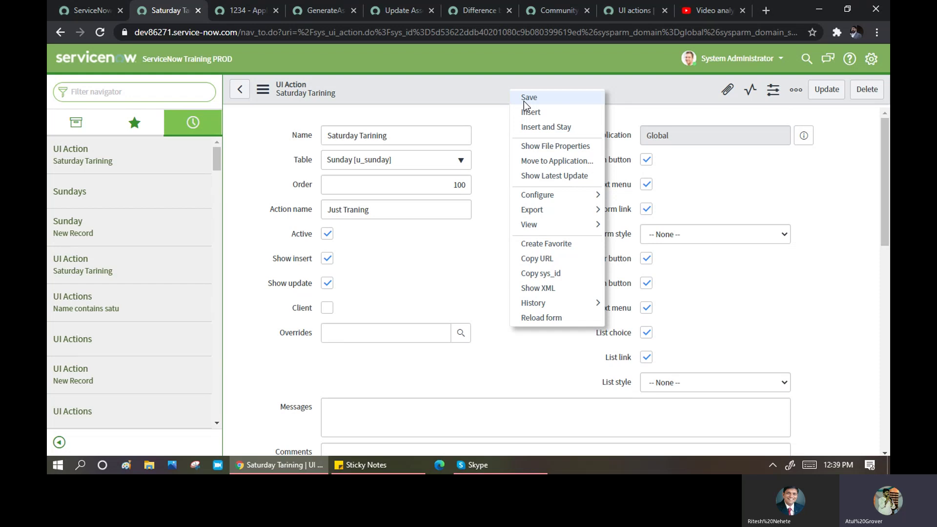
pyautogui.click(529, 98)
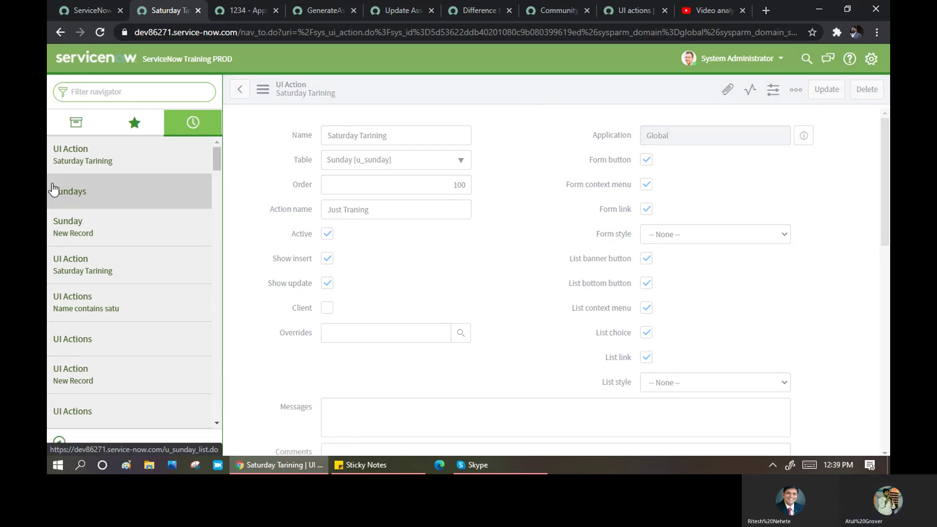
# Step: Open the new Sunday record from the history and examine its form buttons, context menu and additional actions
pyautogui.click(73, 234)
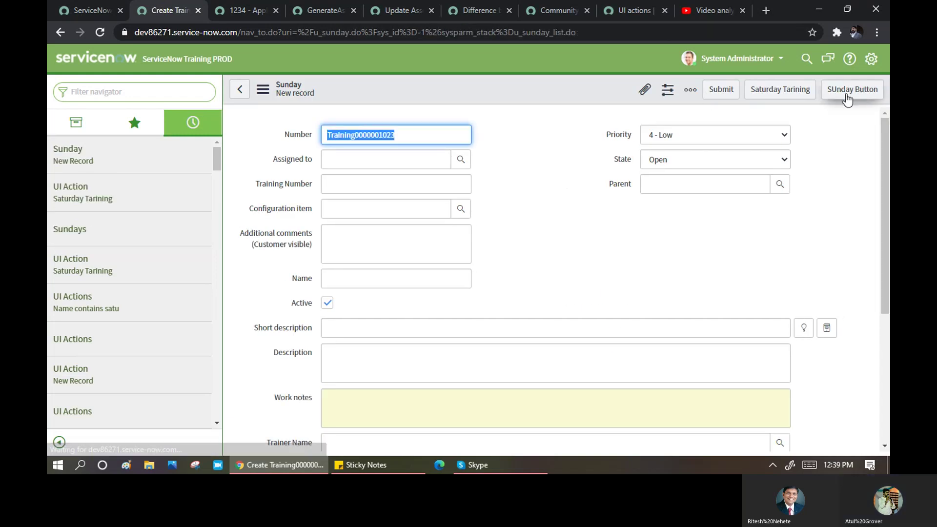
pyautogui.rightClick(404, 85)
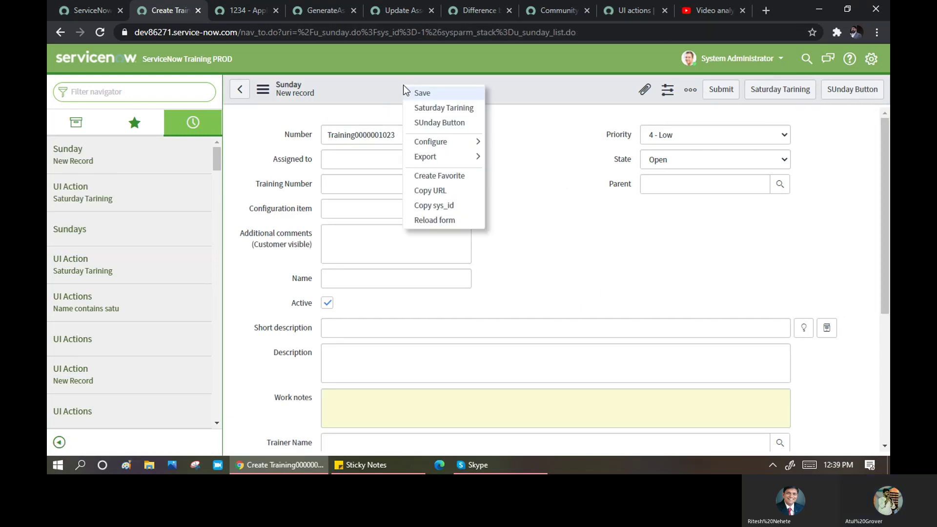
pyautogui.click(264, 91)
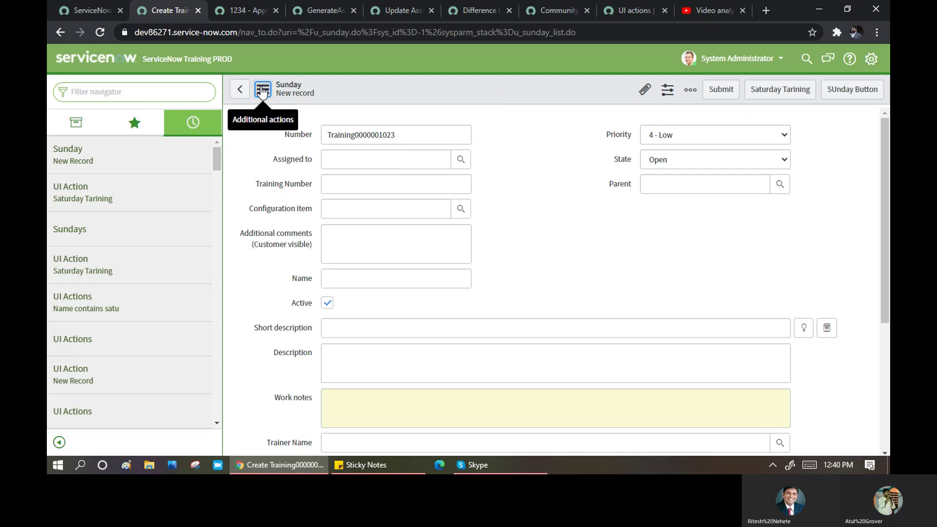
pyautogui.click(264, 90)
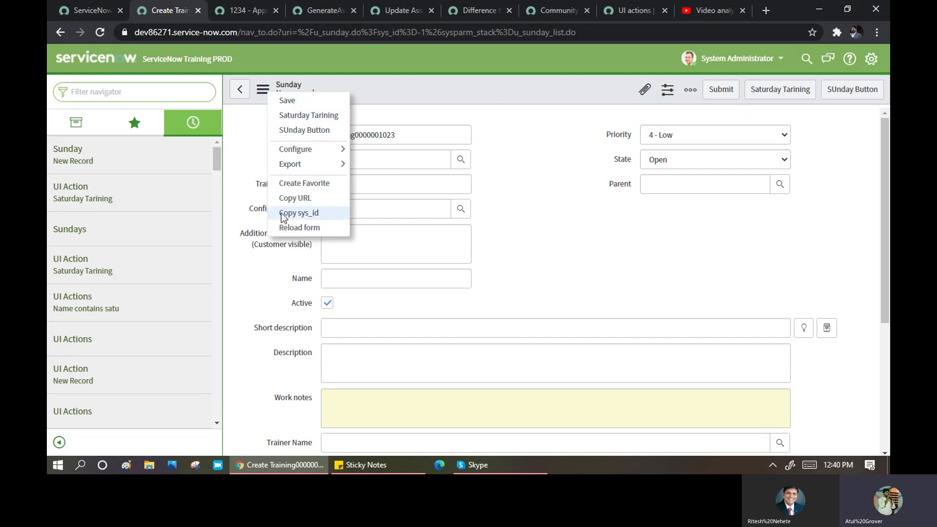
pyautogui.moveTo(295, 149)
# Step: Test the Saturday Tarining related link on the Sunday form and check the actions for selected rows on the Sundays list
pyautogui.scroll(-5, 476, 218)
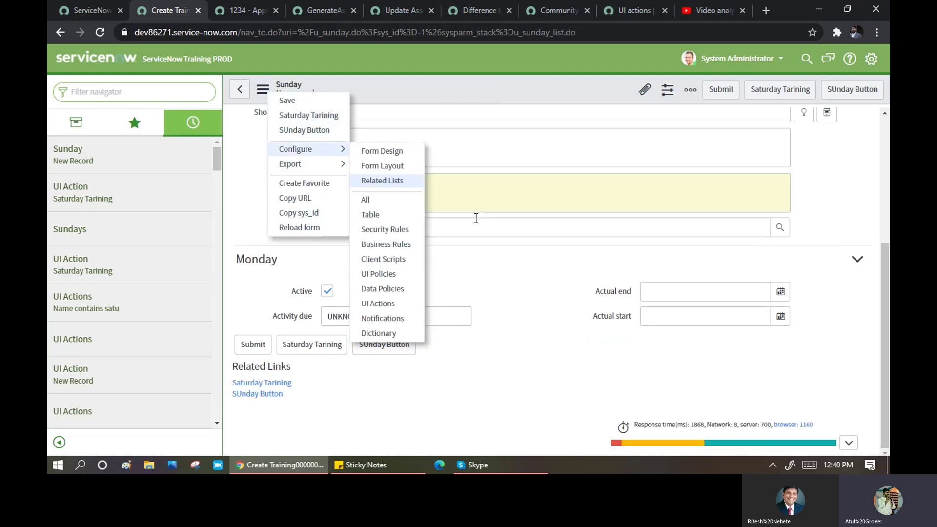
pyautogui.click(505, 257)
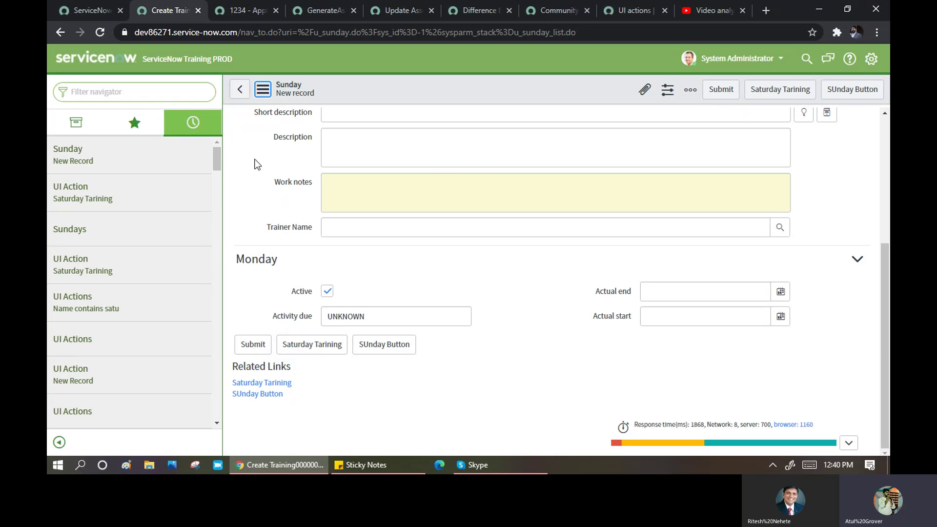
pyautogui.click(270, 384)
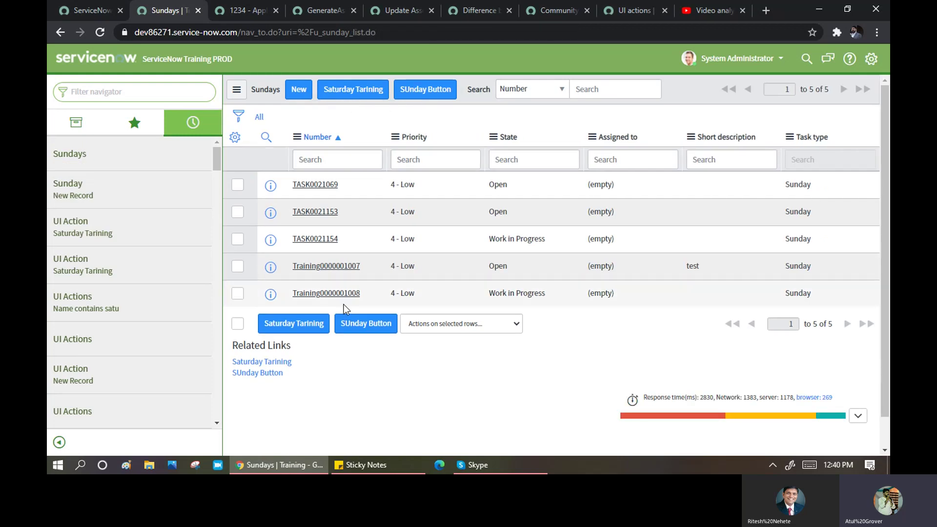
pyautogui.click(444, 324)
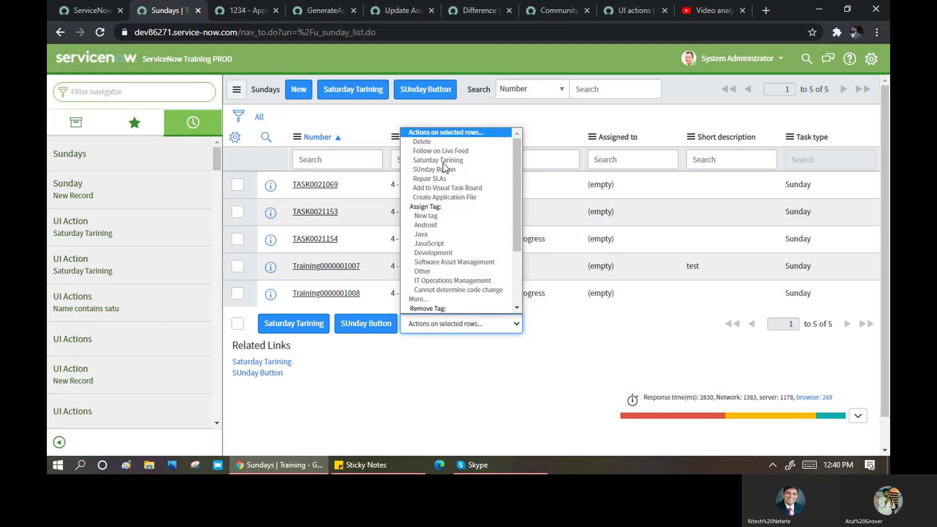
pyautogui.click(427, 361)
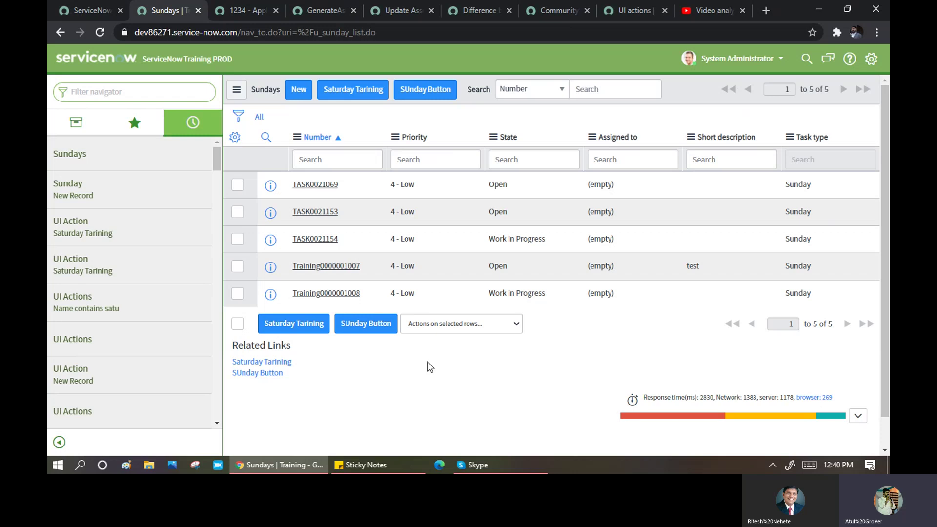
# Step: Reopen the Saturday Tarining UI action from the history, review its script area, and display its required roles
pyautogui.click(85, 225)
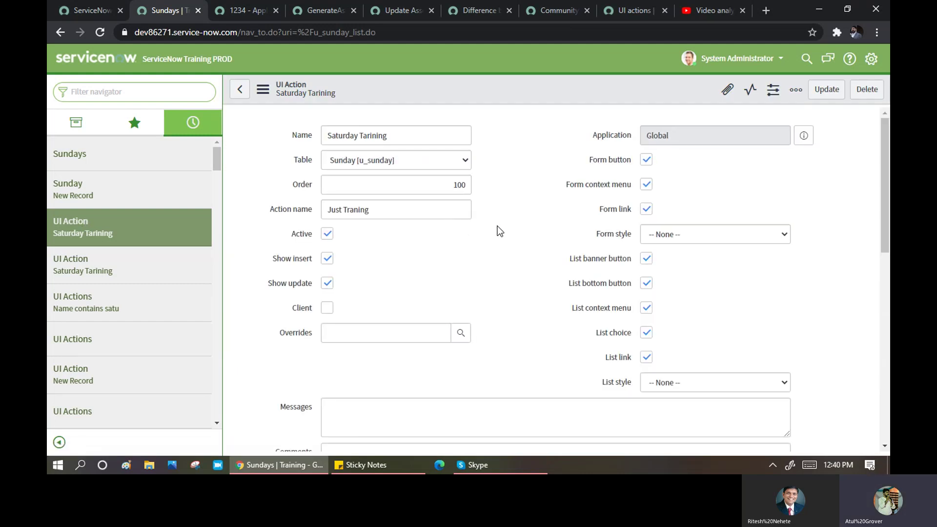
pyautogui.scroll(-5, 498, 226)
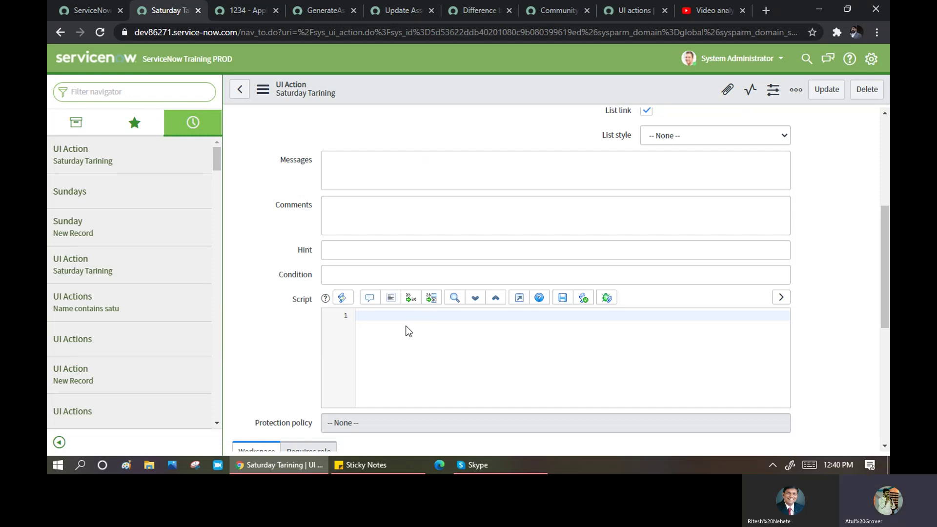
pyautogui.scroll(-4, 410, 326)
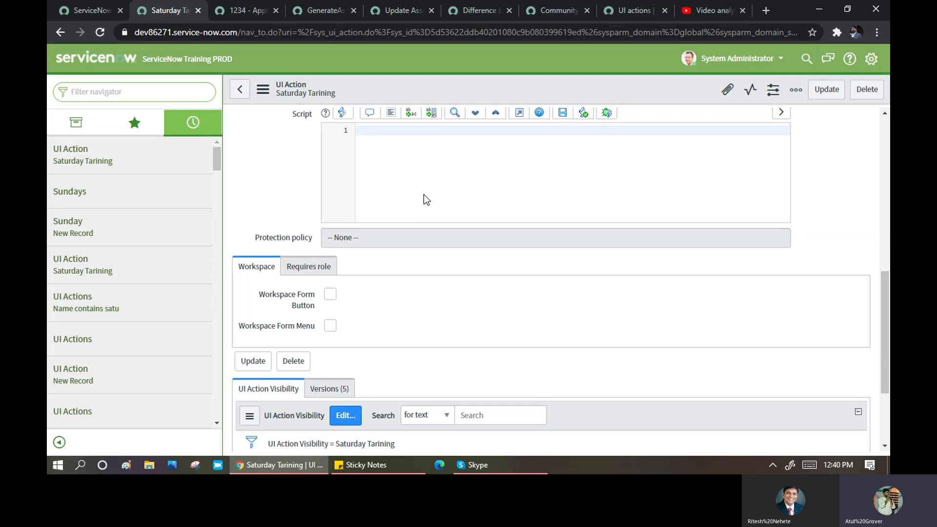
pyautogui.click(312, 267)
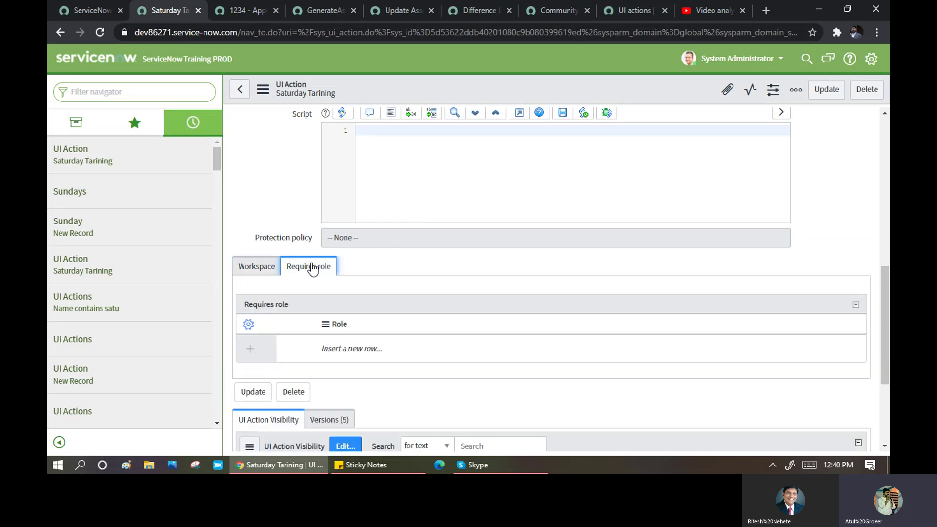
pyautogui.scroll(9, 378, 235)
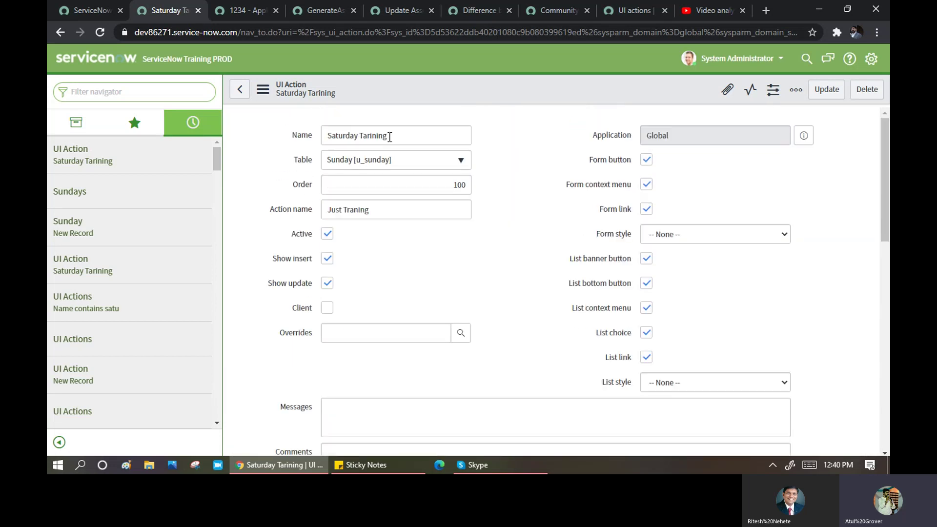
pyautogui.scroll(-10, 432, 199)
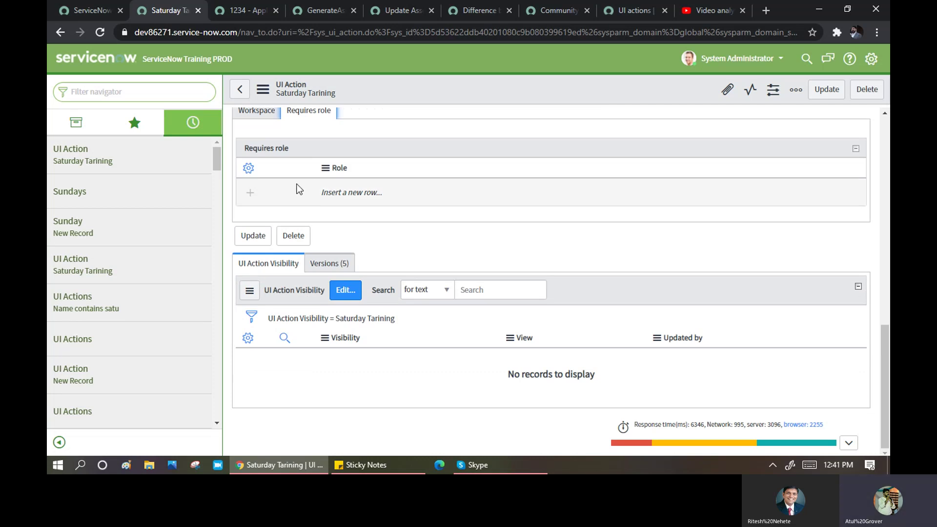
# Step: Add the itil role to the required roles of the Saturday Tarining UI action
pyautogui.doubleClick(334, 191)
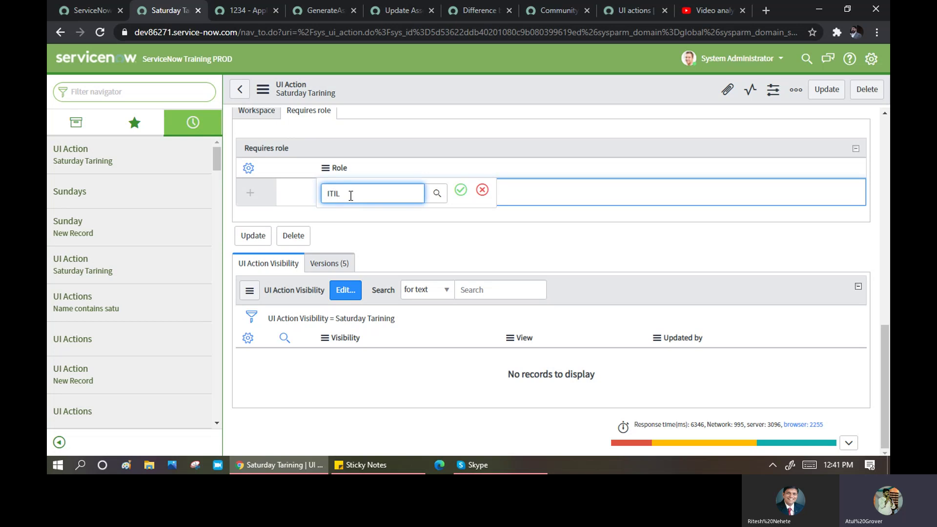
pyautogui.write('ITIL')
pyautogui.click(370, 218)
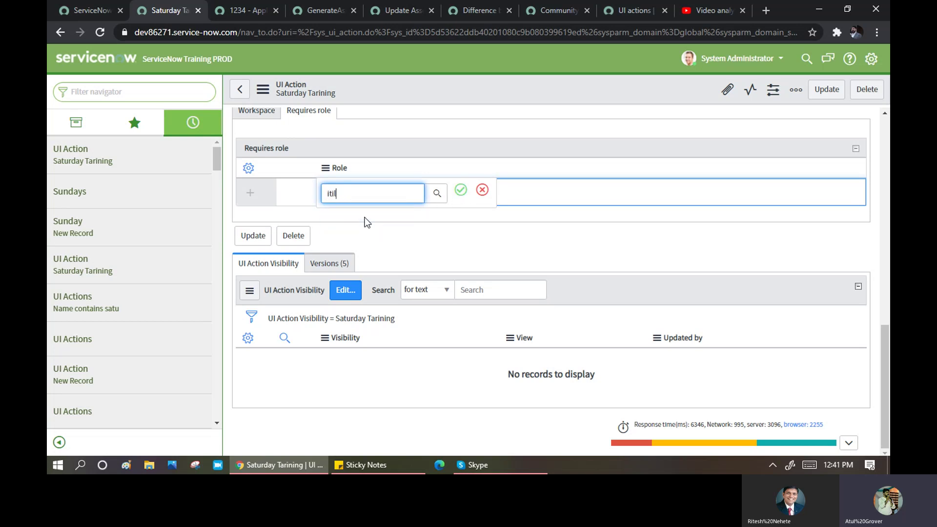
pyautogui.click(459, 190)
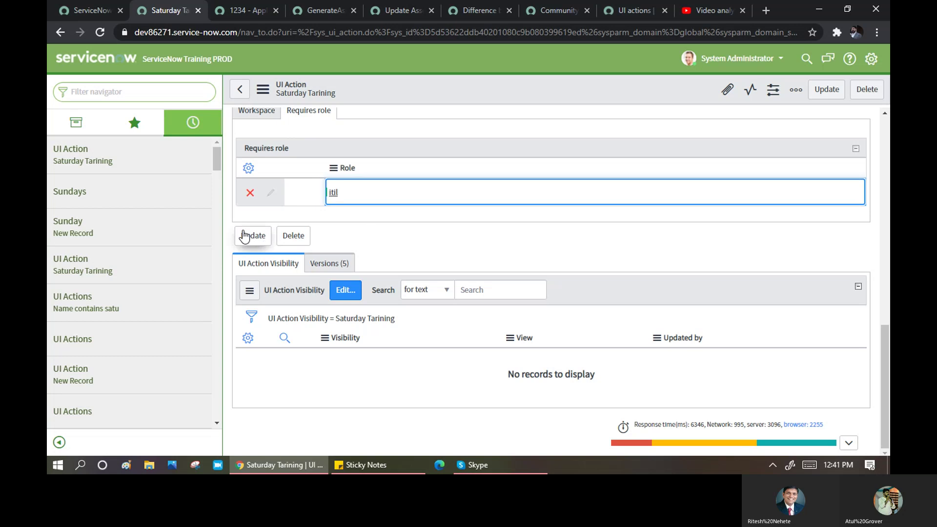
# Step: Add ecmdb_admin as a second required role and save the Saturday Tarining UI action
pyautogui.click(366, 218)
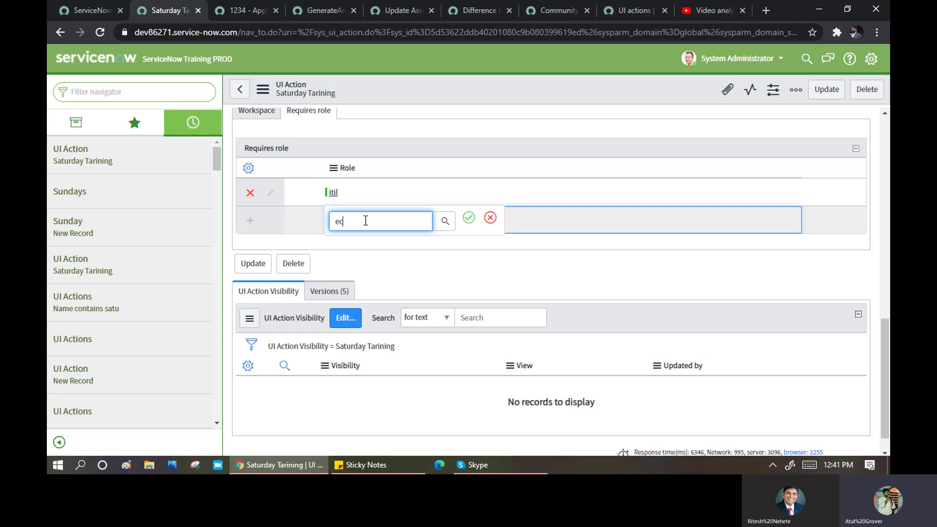
pyautogui.write('ec')
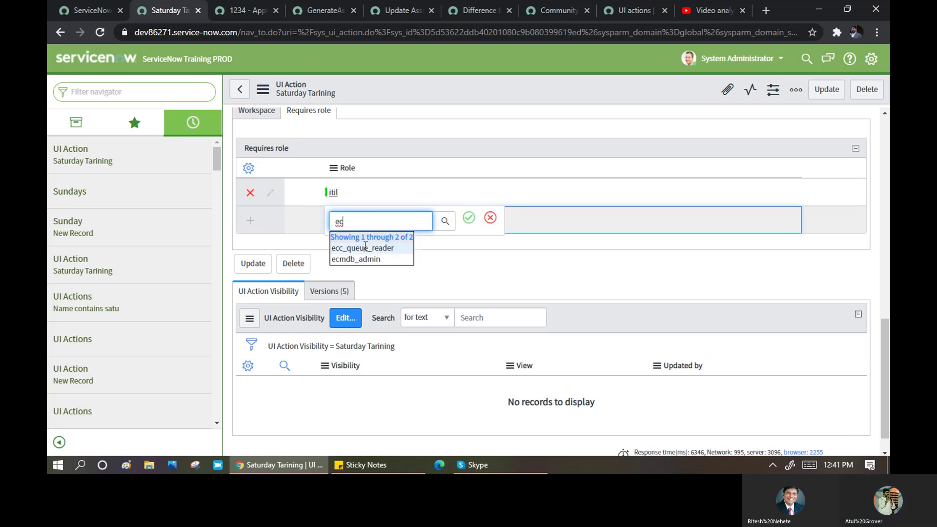
pyautogui.click(367, 255)
pyautogui.click(469, 218)
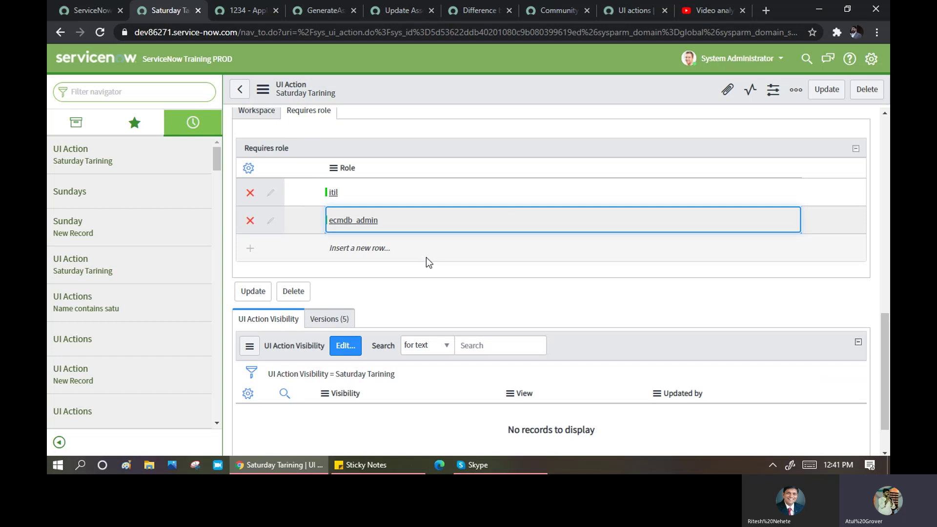
pyautogui.scroll(10, 426, 257)
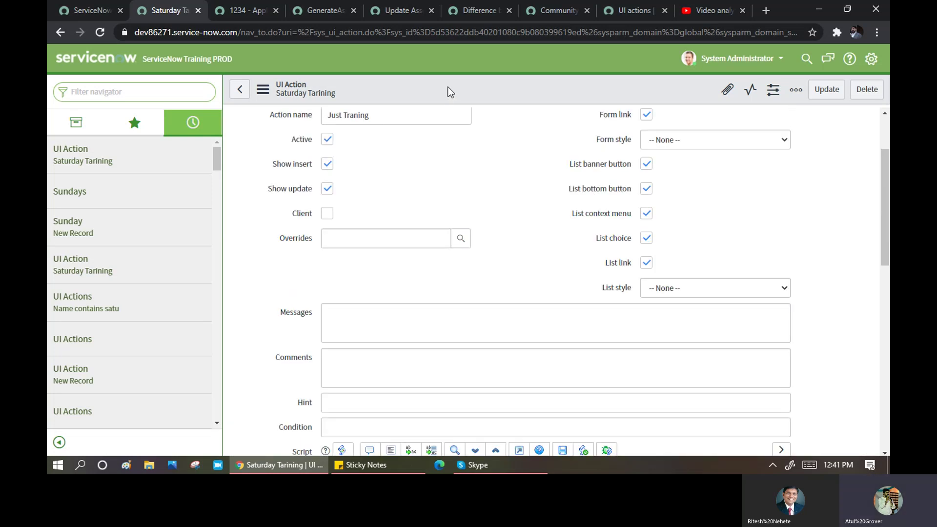
pyautogui.rightClick(450, 92)
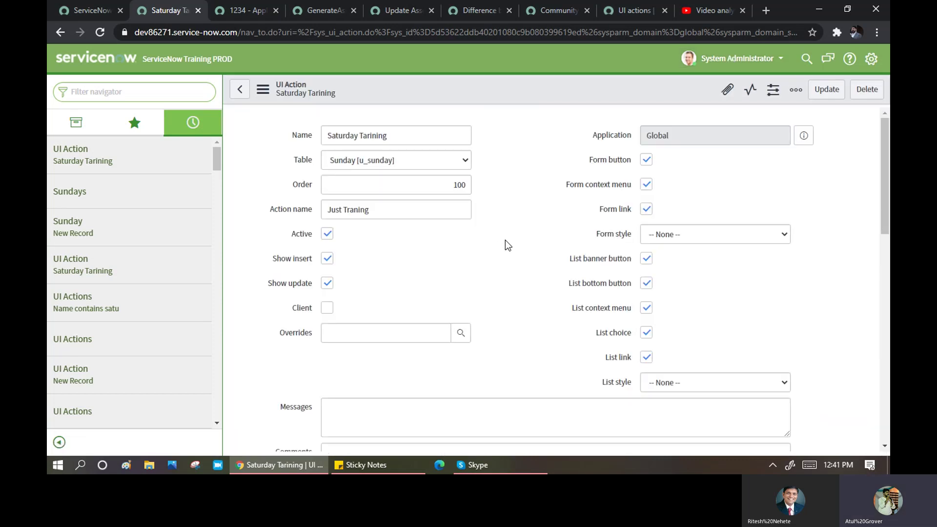
# Step: Review the Overrides field alongside the actions on the Sundays list, and reopen the Saturday Tarining UI action from the history
pyautogui.scroll(-1, 506, 240)
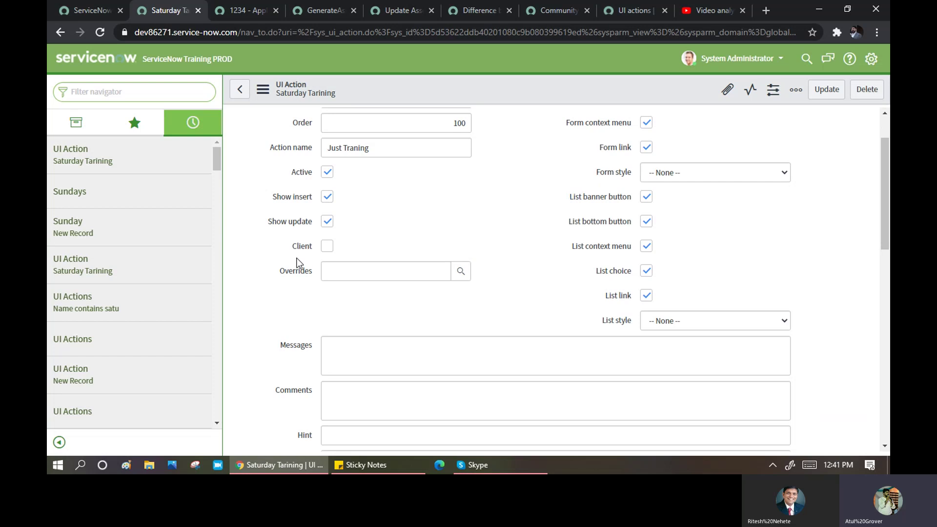
pyautogui.moveTo(313, 271); pyautogui.dragTo(283, 271)
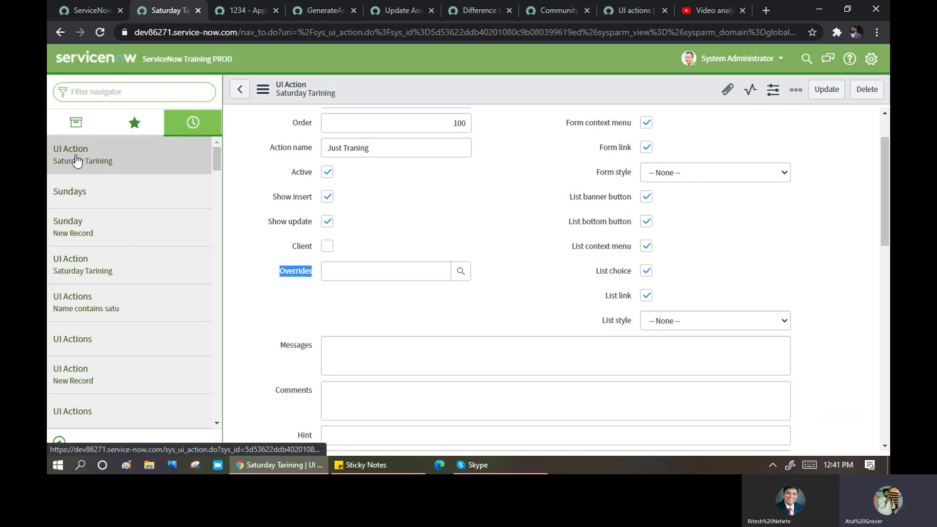
pyautogui.click(70, 194)
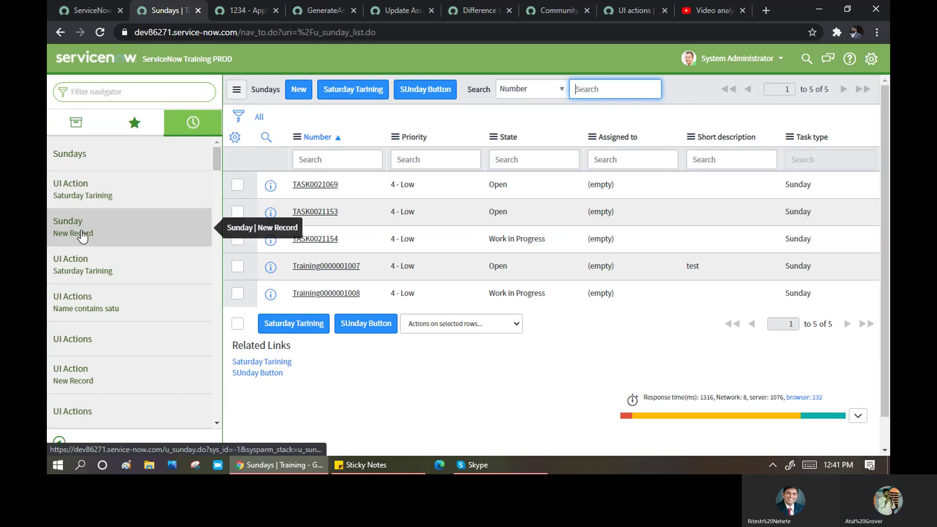
pyautogui.click(73, 272)
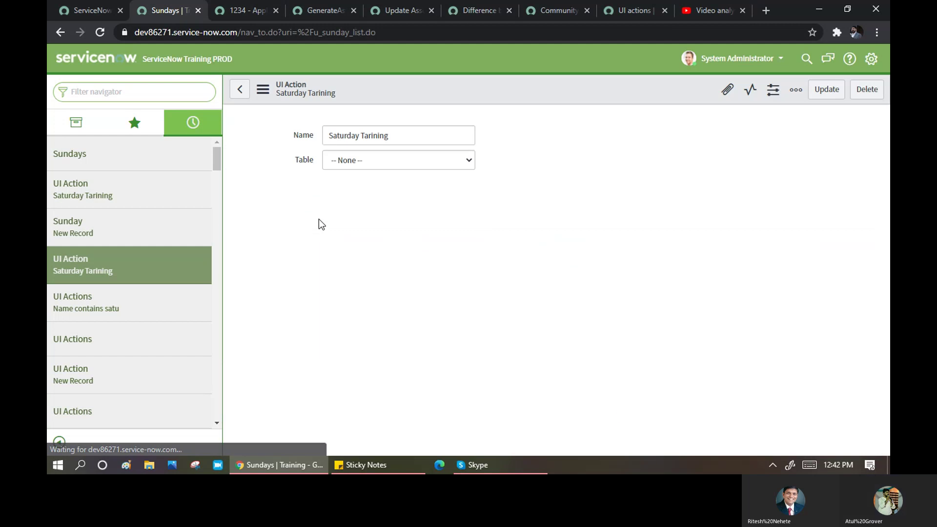
# Step: Look up candidates for the Overrides field of the Saturday Tarining UI action and clear the lookup's name filter to list all UI actions
pyautogui.scroll(-4, 388, 225)
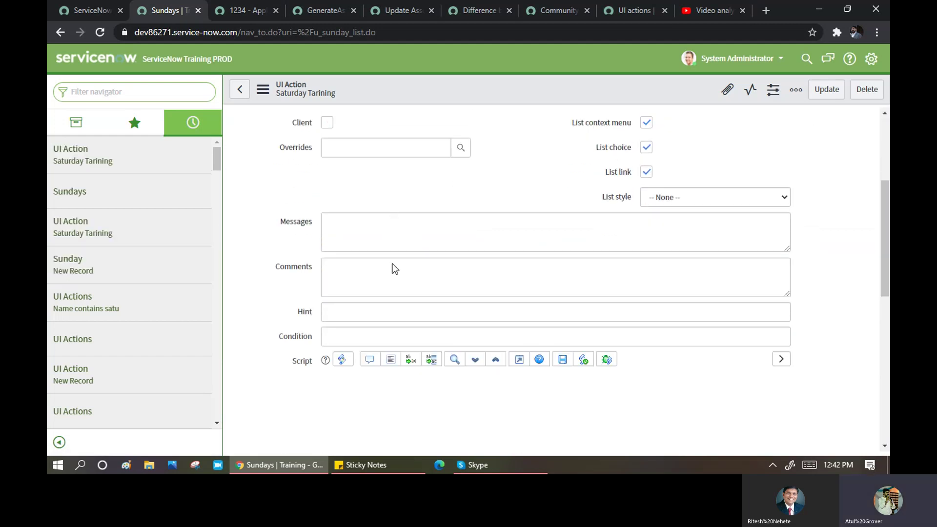
pyautogui.scroll(3, 380, 225)
pyautogui.scroll(-2, 376, 223)
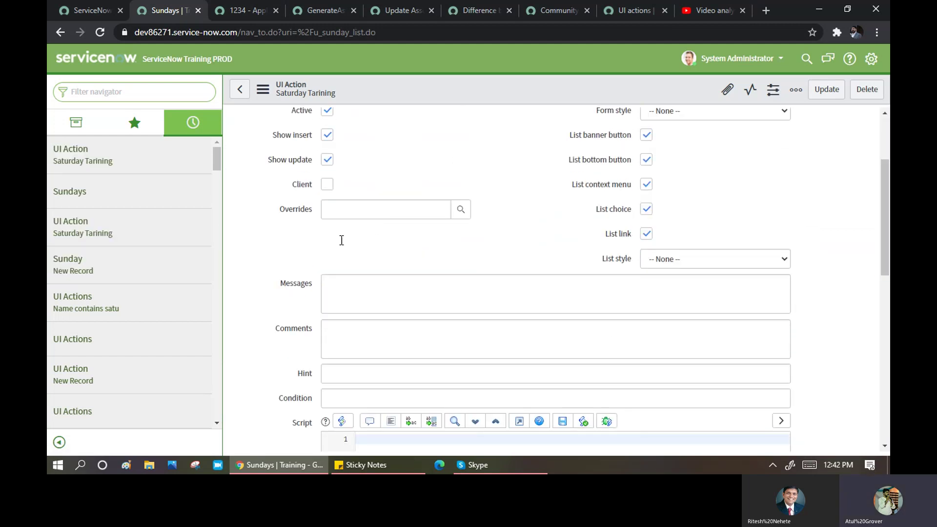
pyautogui.click(340, 210)
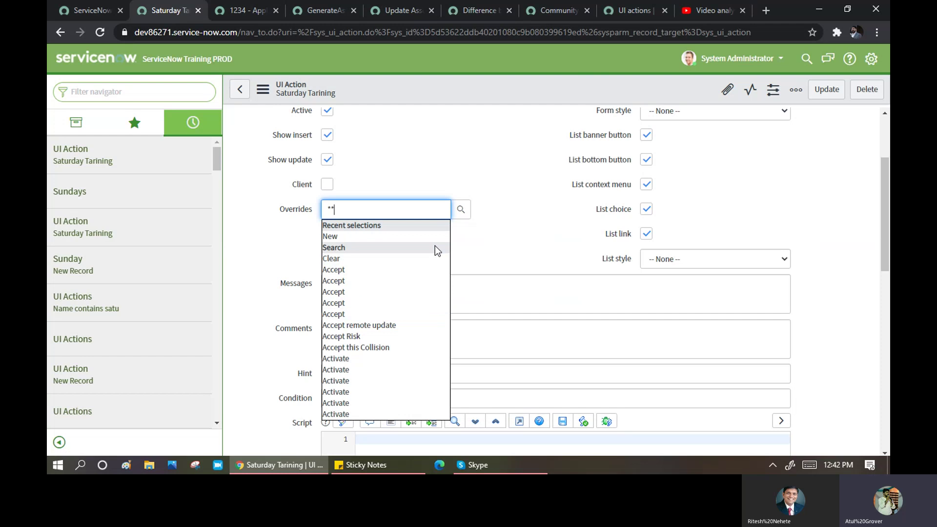
pyautogui.click(460, 210)
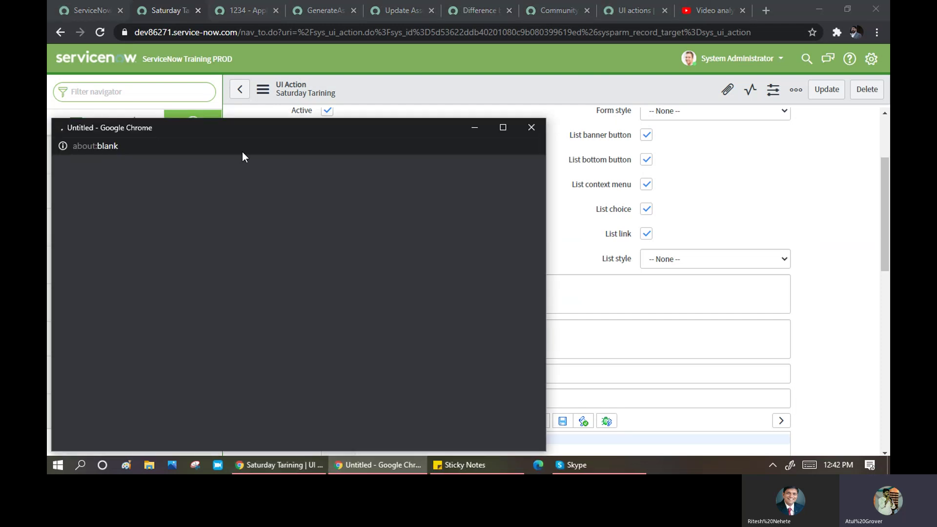
pyautogui.moveTo(254, 127); pyautogui.dragTo(354, 104)
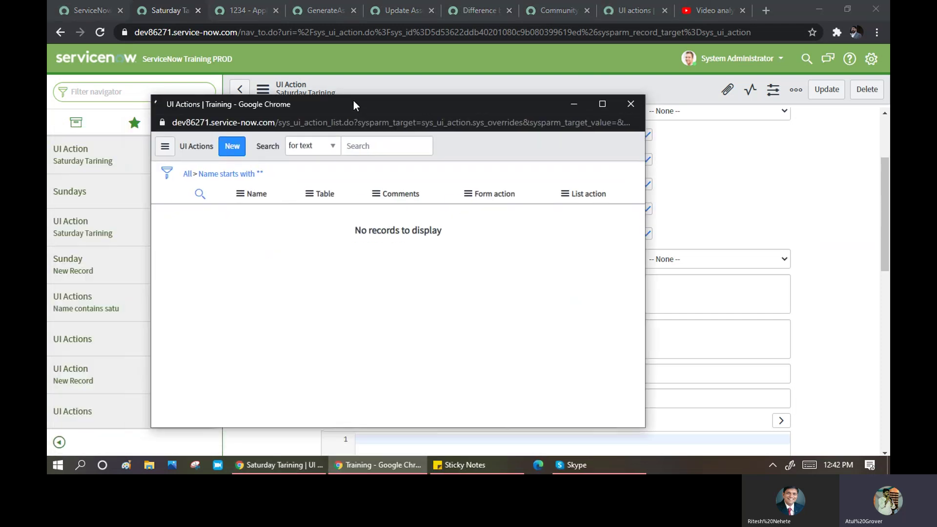
pyautogui.click(189, 175)
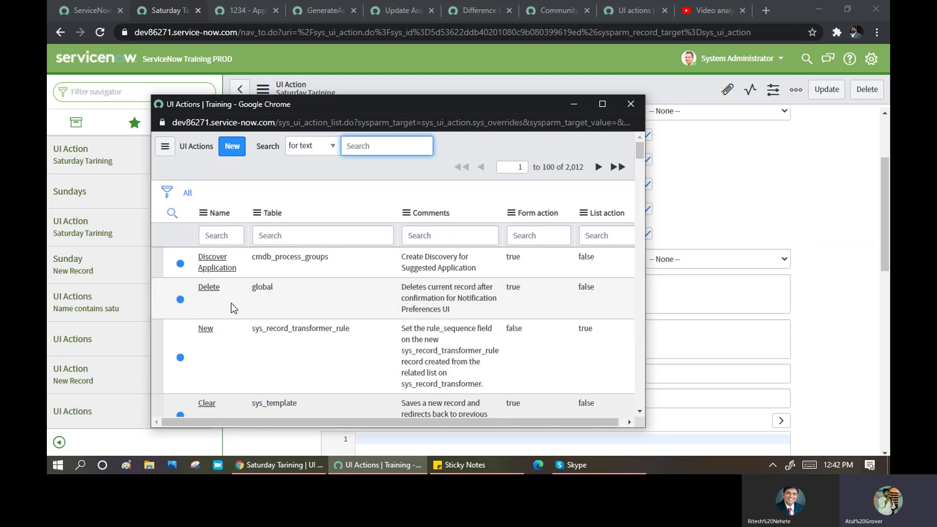
# Step: Filter the Overrides lookup by name with *new
pyautogui.click(232, 232)
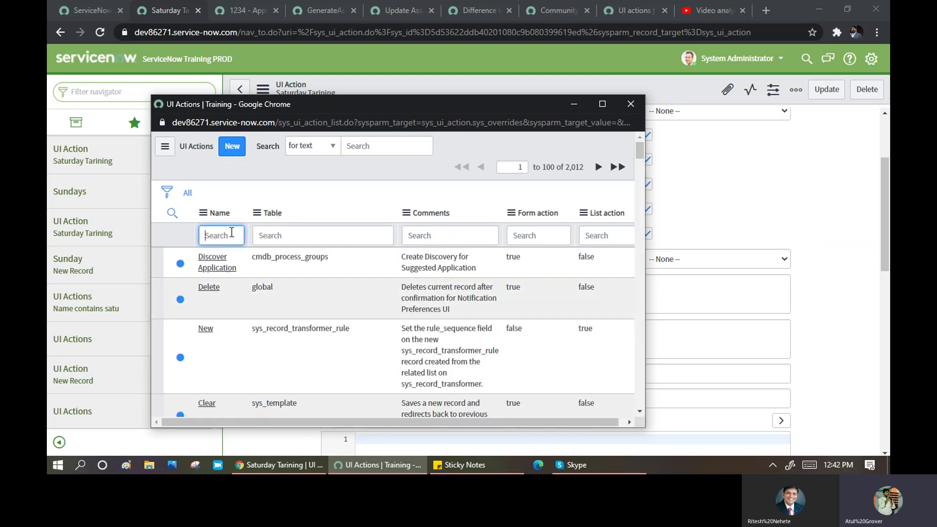
pyautogui.rightClick(204, 330)
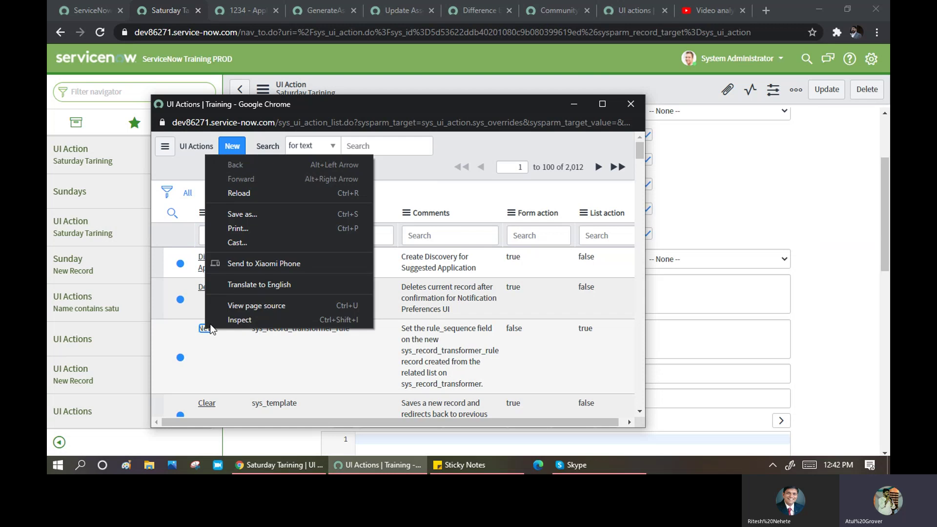
pyautogui.click(195, 350)
pyautogui.rightClick(204, 332)
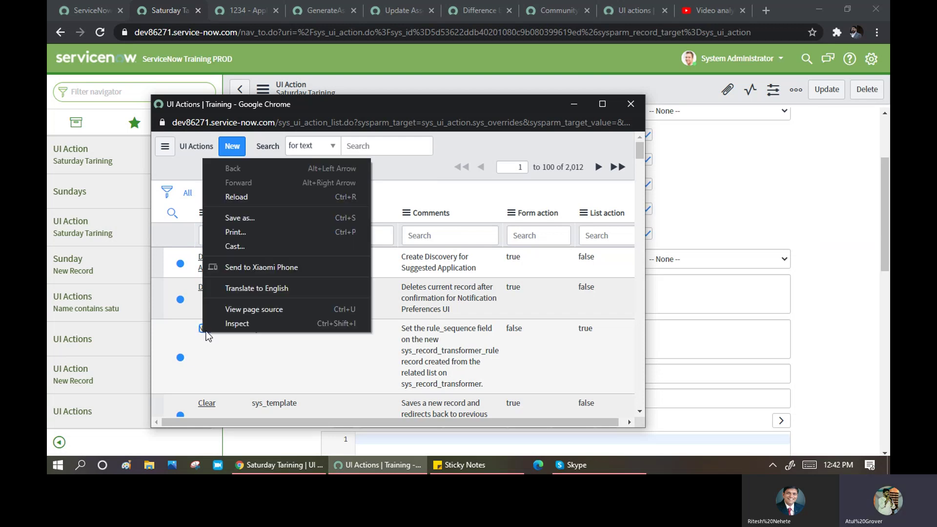
pyautogui.click(212, 379)
pyautogui.click(219, 237)
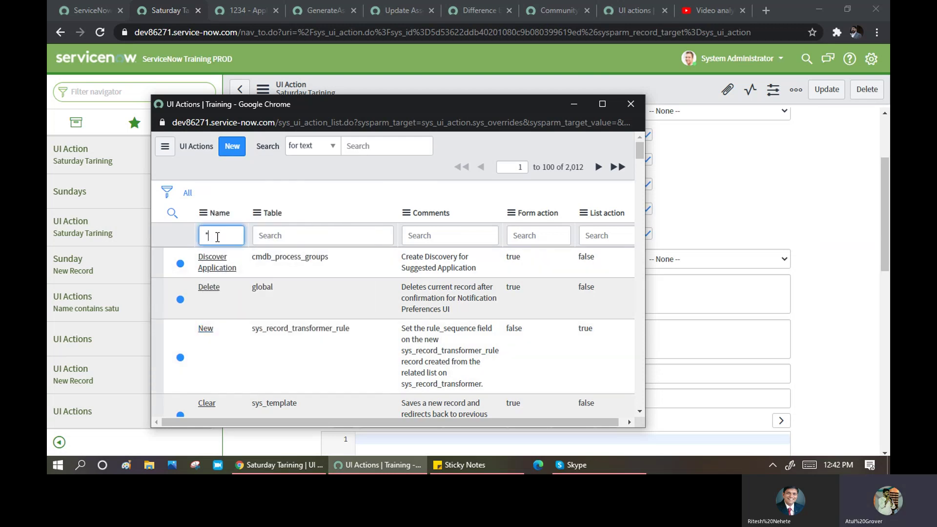
pyautogui.write('*new')
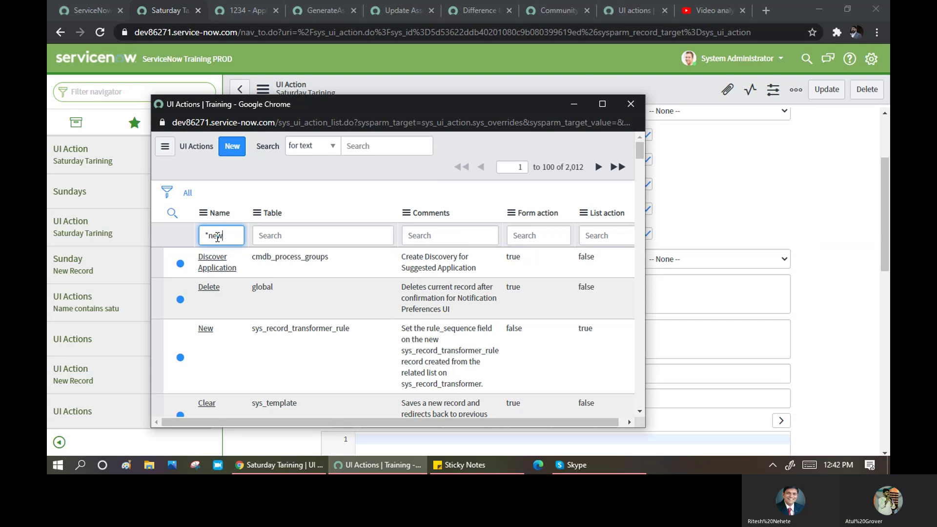
pyautogui.press('Return')
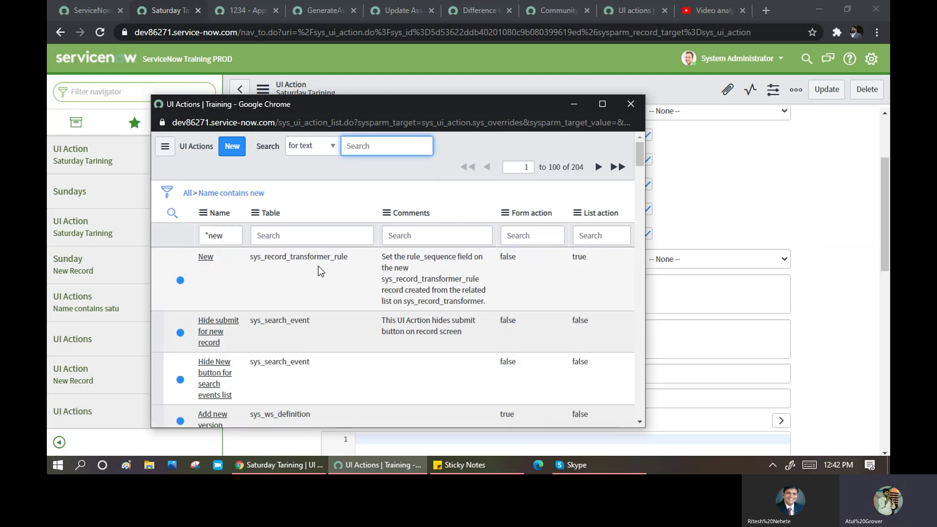
# Step: Examine the tables and comments of the New UI actions in the Overrides lookup, and close it without choosing one
pyautogui.scroll(-3, 318, 266)
pyautogui.scroll(-4, 318, 269)
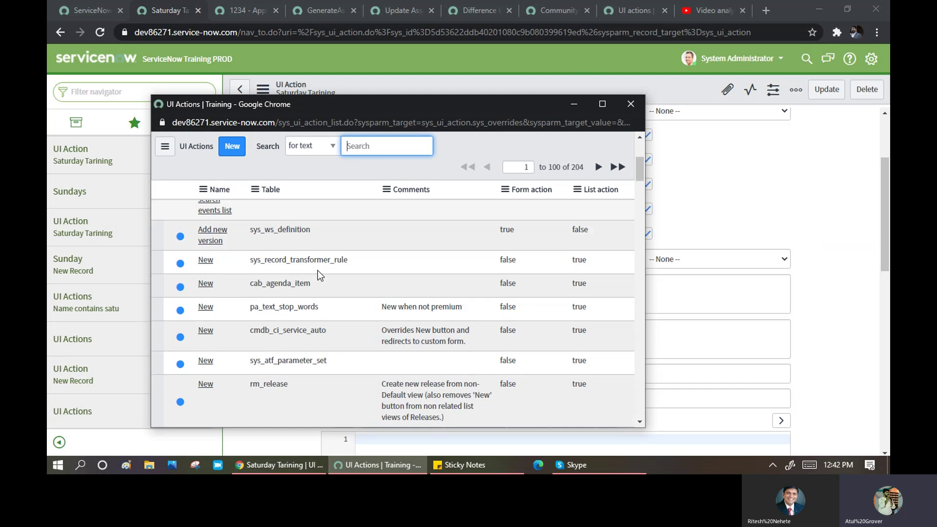
pyautogui.scroll(-3, 317, 276)
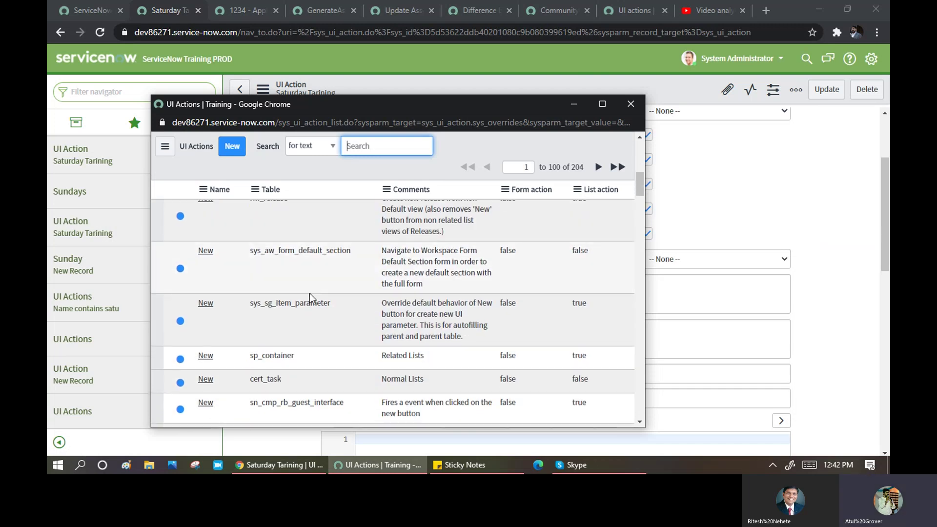
pyautogui.scroll(-5, 300, 298)
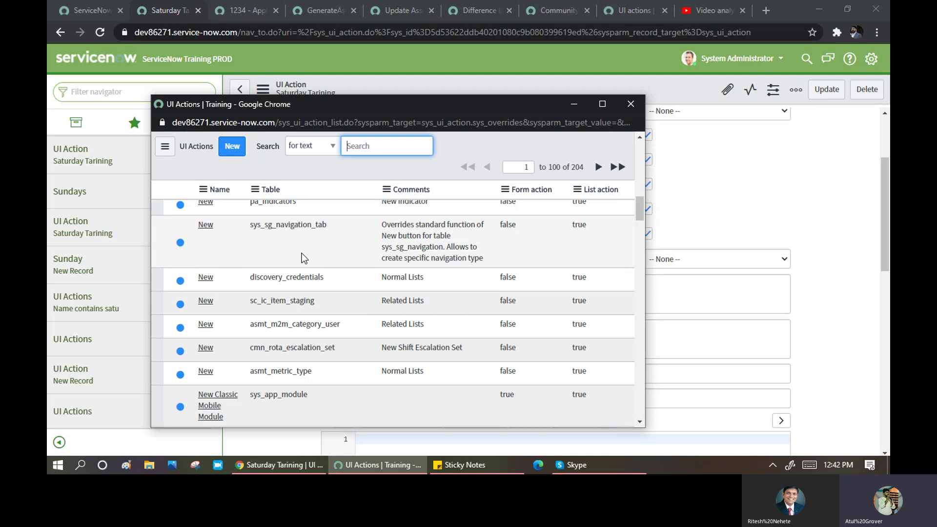
pyautogui.scroll(-1, 298, 254)
pyautogui.scroll(-8, 295, 262)
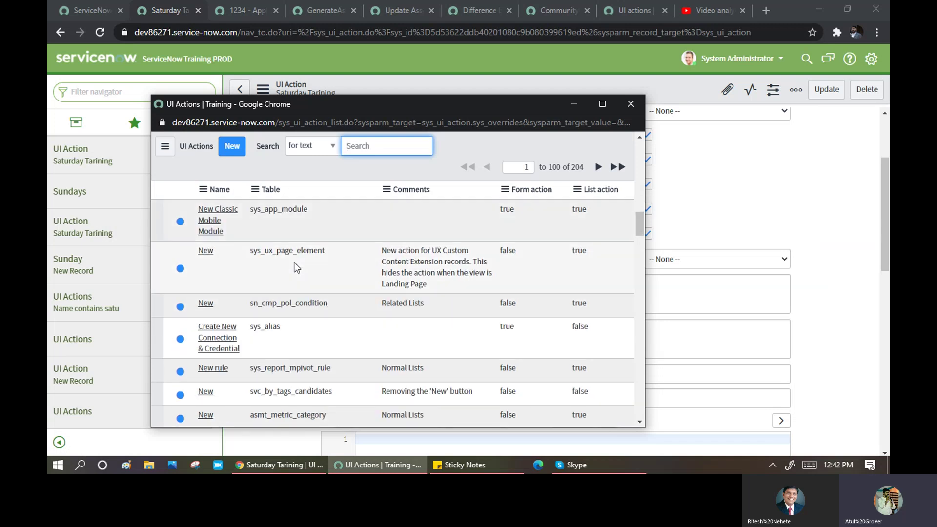
pyautogui.scroll(-7, 295, 263)
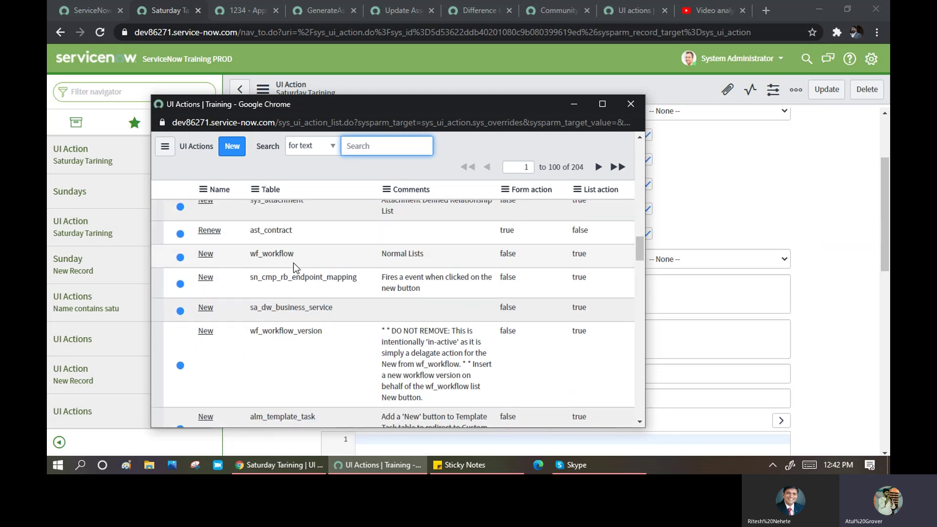
pyautogui.scroll(-10, 292, 270)
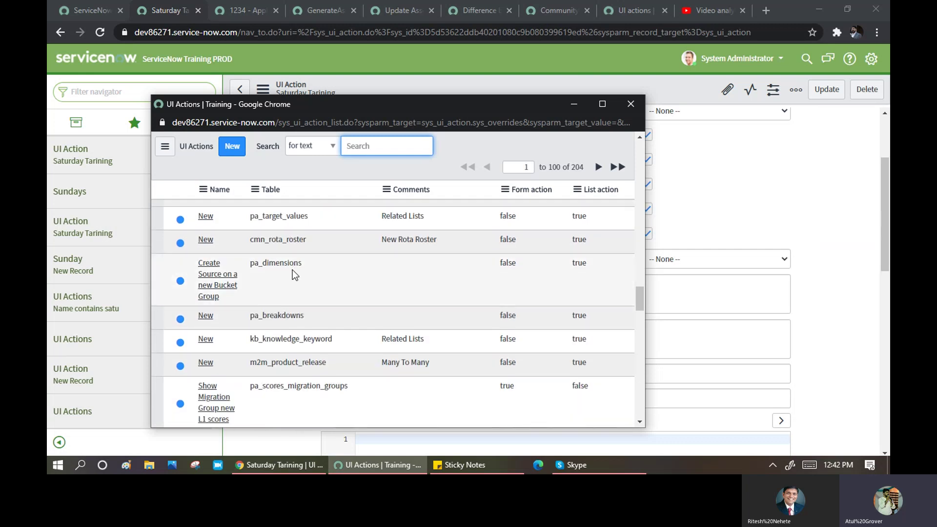
pyautogui.scroll(-3, 291, 274)
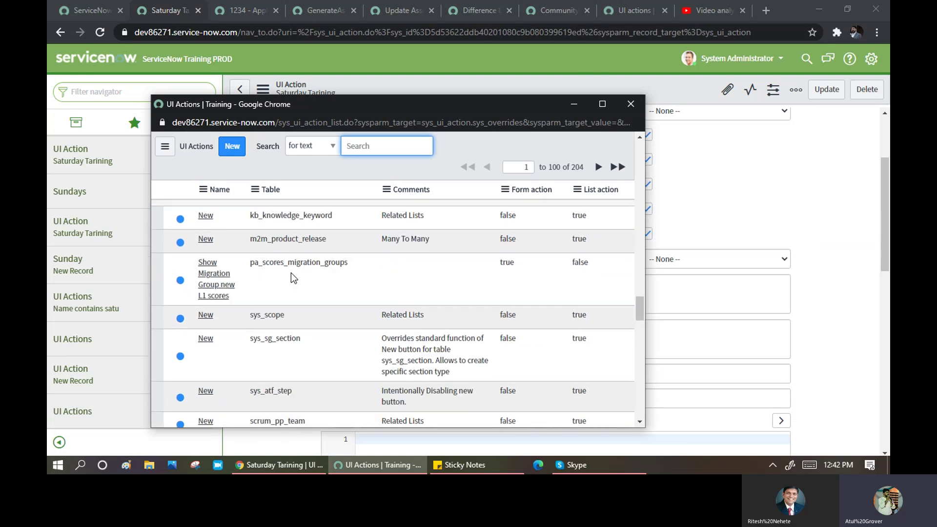
pyautogui.scroll(-4, 286, 280)
pyautogui.scroll(-4, 285, 280)
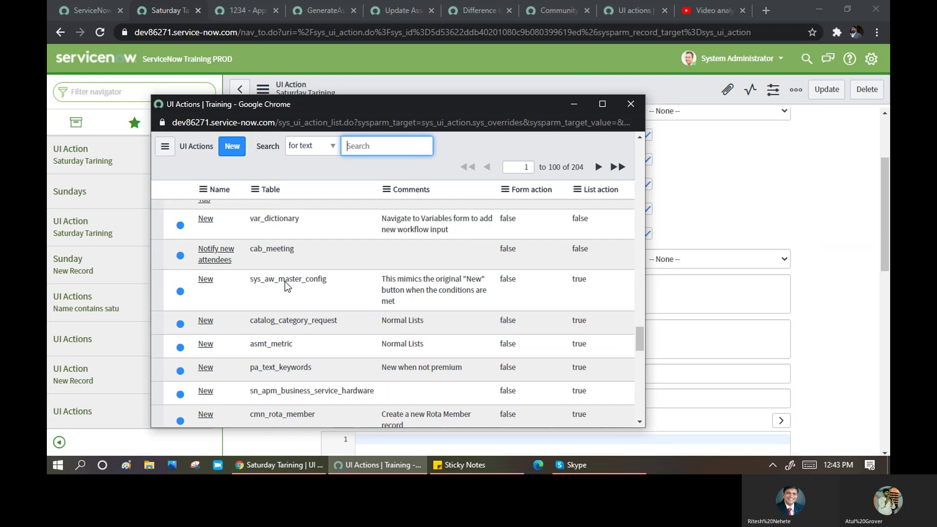
pyautogui.scroll(-5, 285, 281)
pyautogui.scroll(-3, 286, 282)
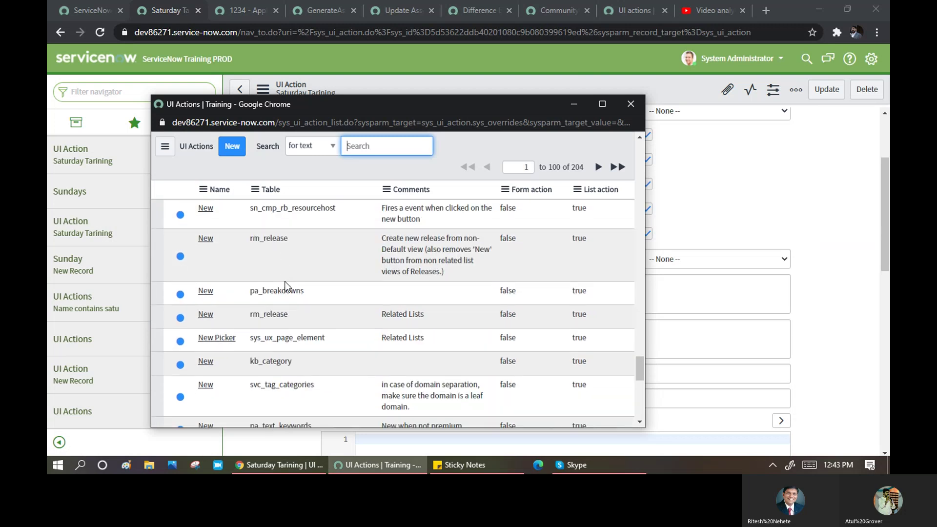
pyautogui.scroll(-3, 286, 286)
pyautogui.scroll(-3, 287, 287)
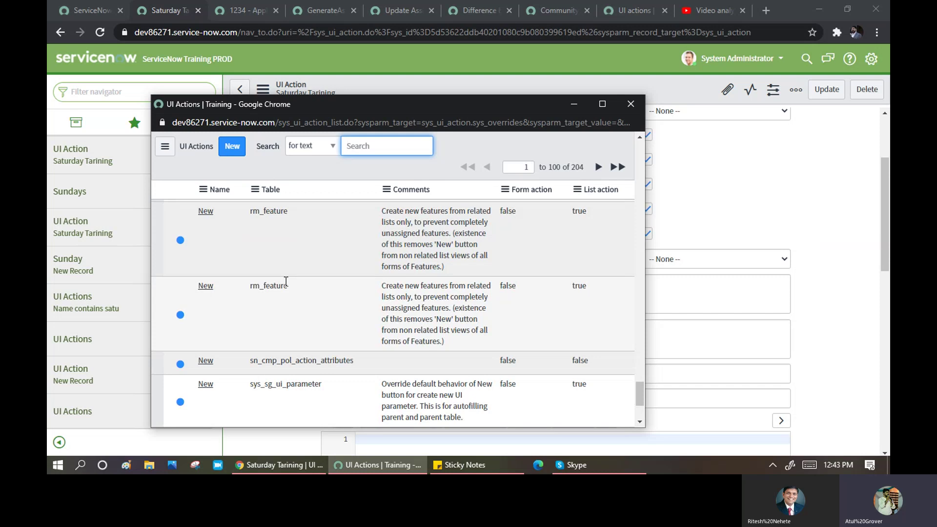
pyautogui.scroll(-3, 286, 283)
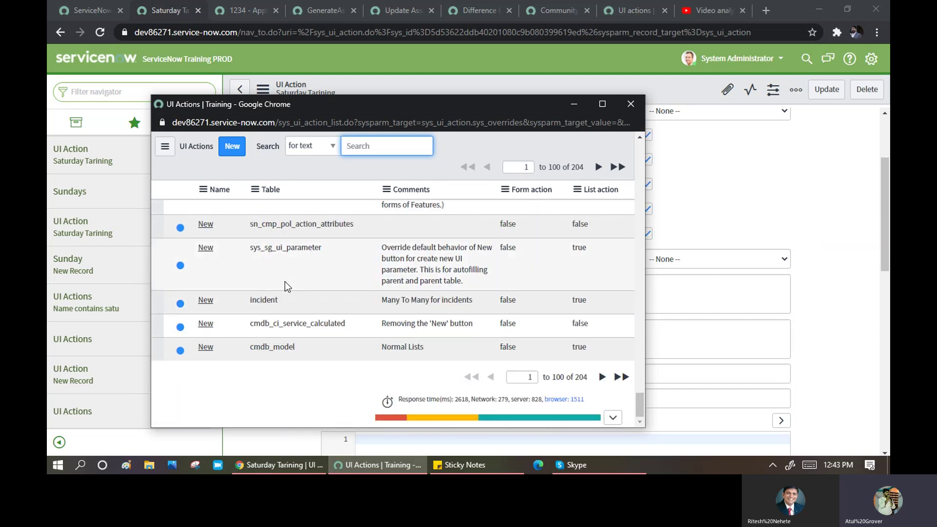
pyautogui.click(630, 104)
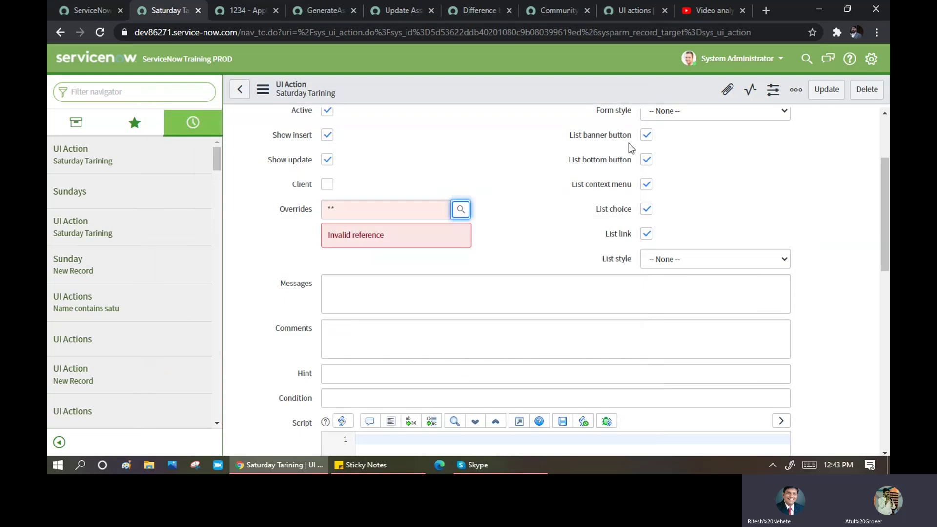
# Step: Leave the Saturday Tarining UI action and find the System UI module UI Actions in the navigator to open its list
pyautogui.click(240, 91)
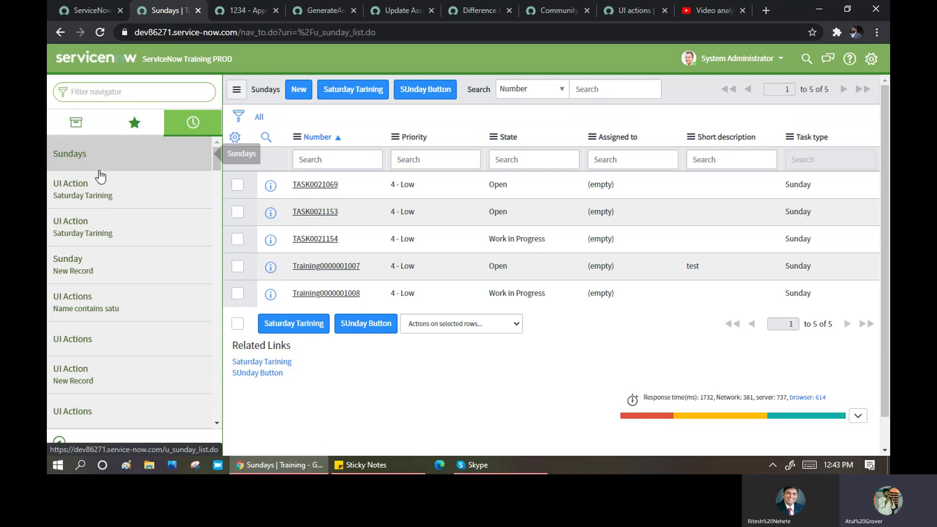
pyautogui.click(102, 93)
pyautogui.write('UI Actio')
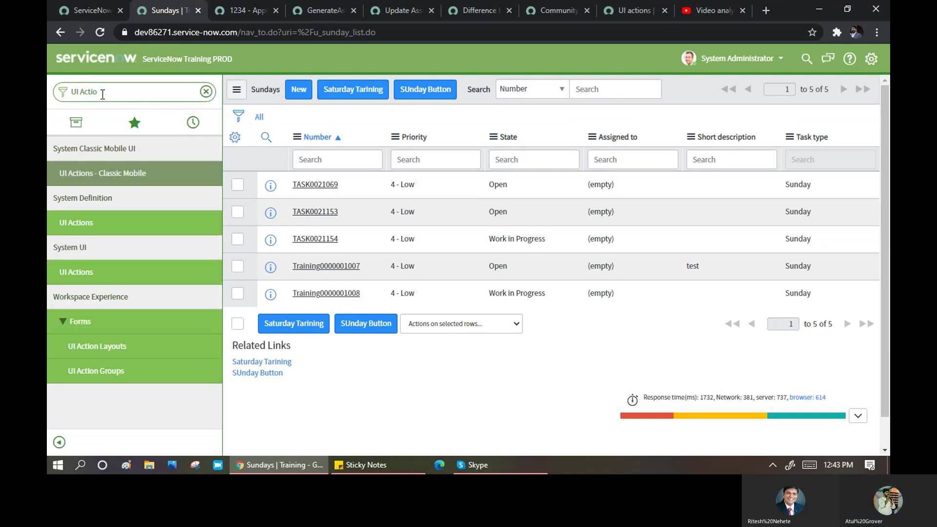
pyautogui.click(87, 273)
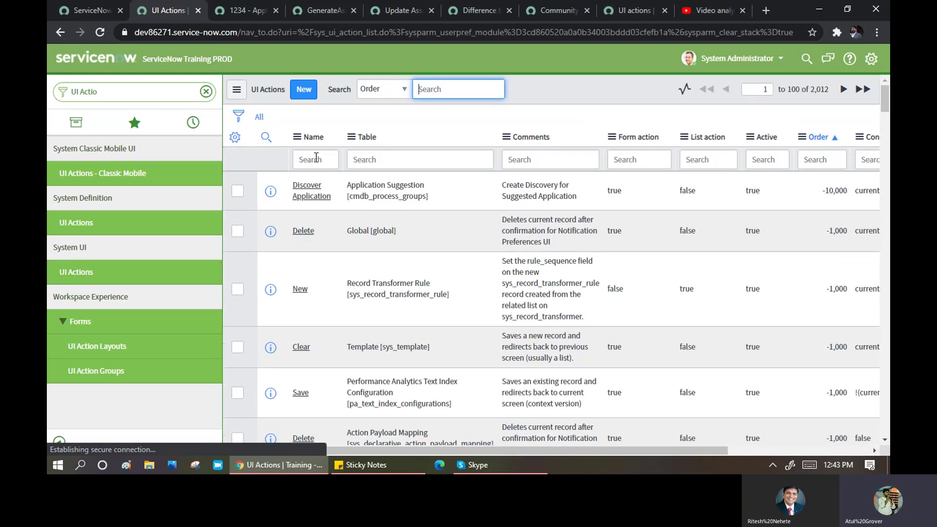
# Step: Filter the UI Actions list by name with *update and open the Update action belonging to the Global table
pyautogui.click(313, 160)
pyautogui.write('*update')
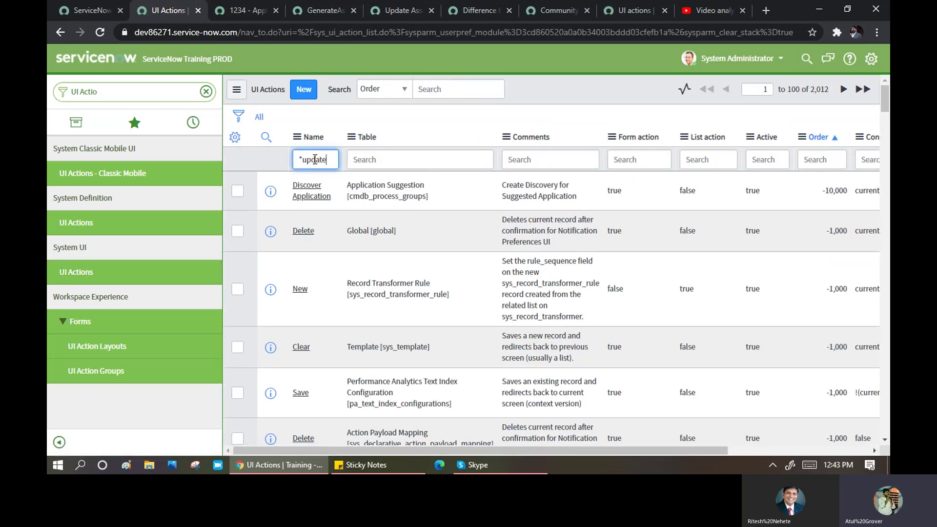
pyautogui.press('Return')
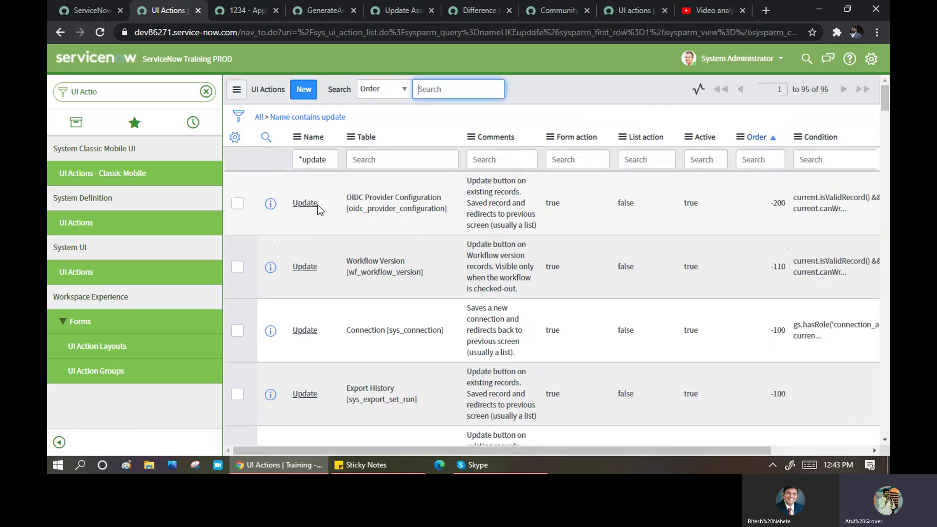
pyautogui.scroll(-3, 300, 230)
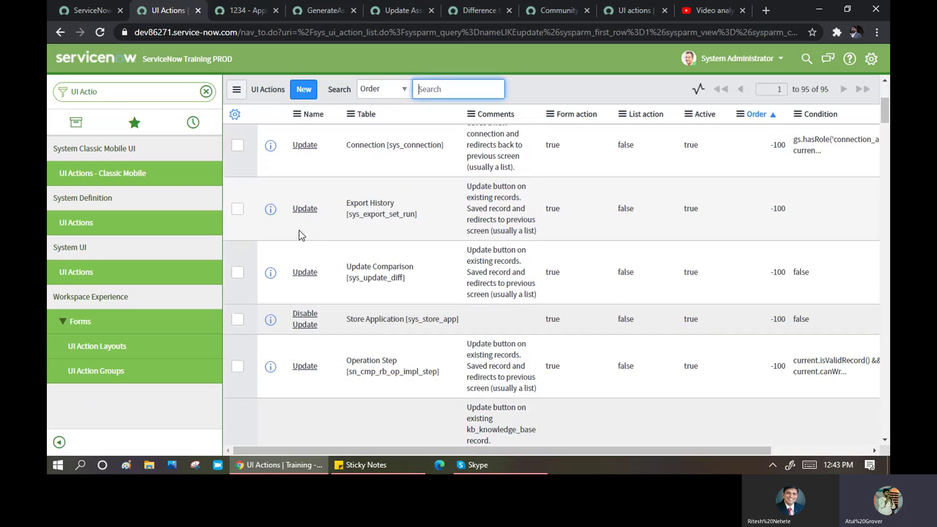
pyautogui.scroll(-3, 300, 231)
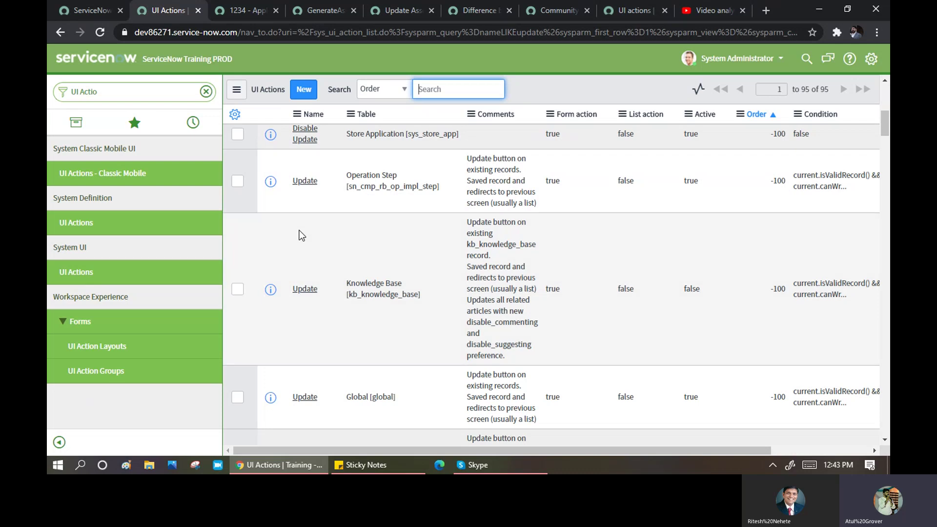
pyautogui.scroll(-5, 300, 230)
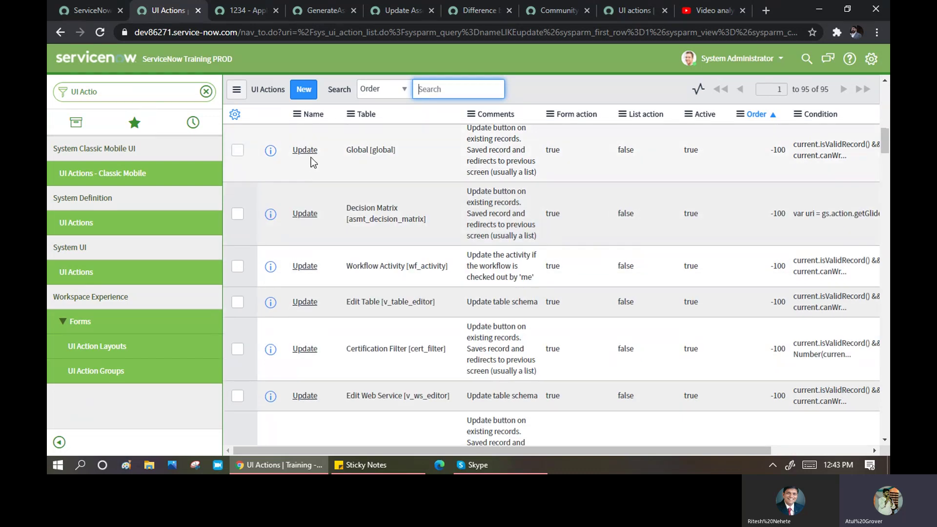
pyautogui.click(305, 150)
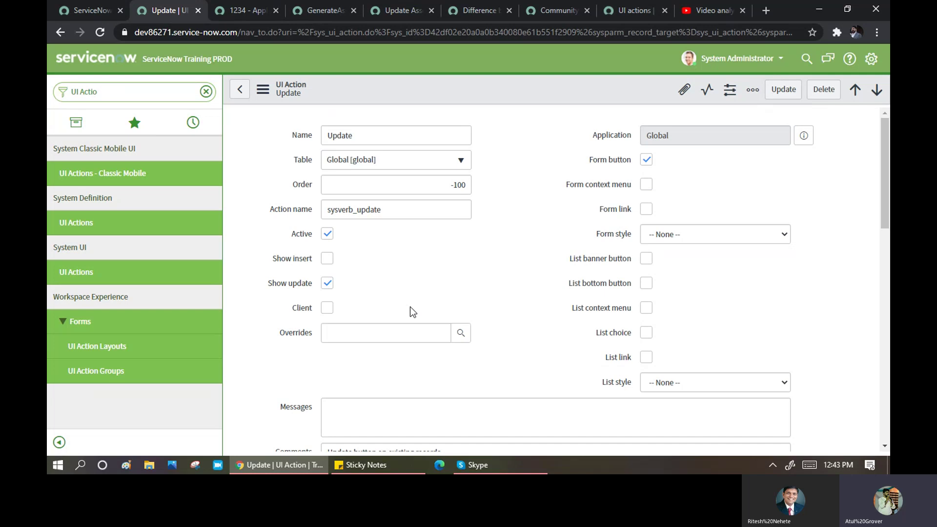
# Step: Examine the condition and script of the global Update action, highlighting the current.update() call
pyautogui.scroll(-5, 478, 271)
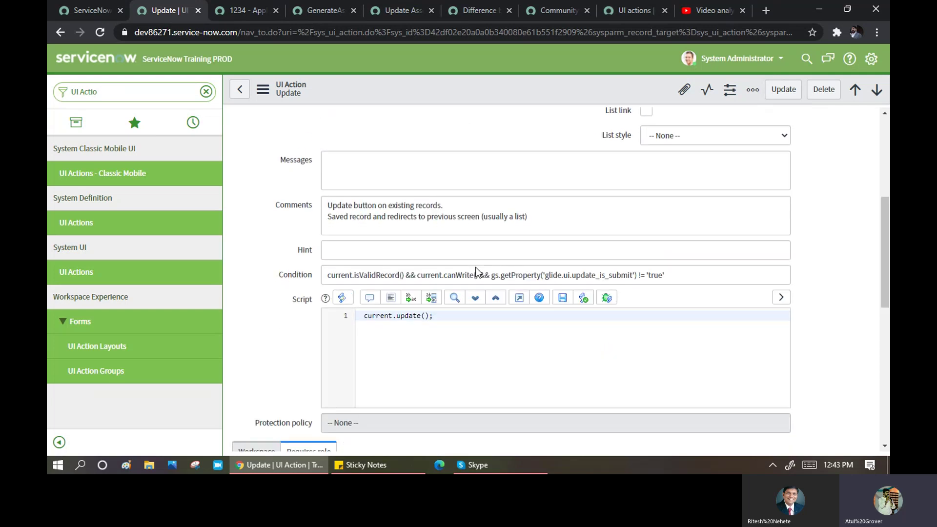
pyautogui.click(448, 316)
pyautogui.moveTo(447, 316); pyautogui.dragTo(382, 312)
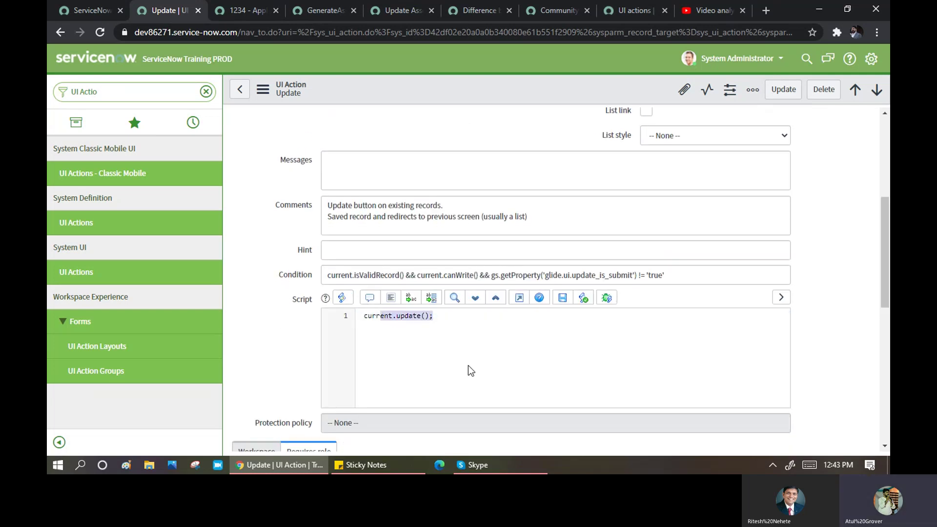
# Step: Examine the Update action's full condition, highlighting the glide.ui.update_is_submit property check and the current.update() script it governs
pyautogui.click(432, 356)
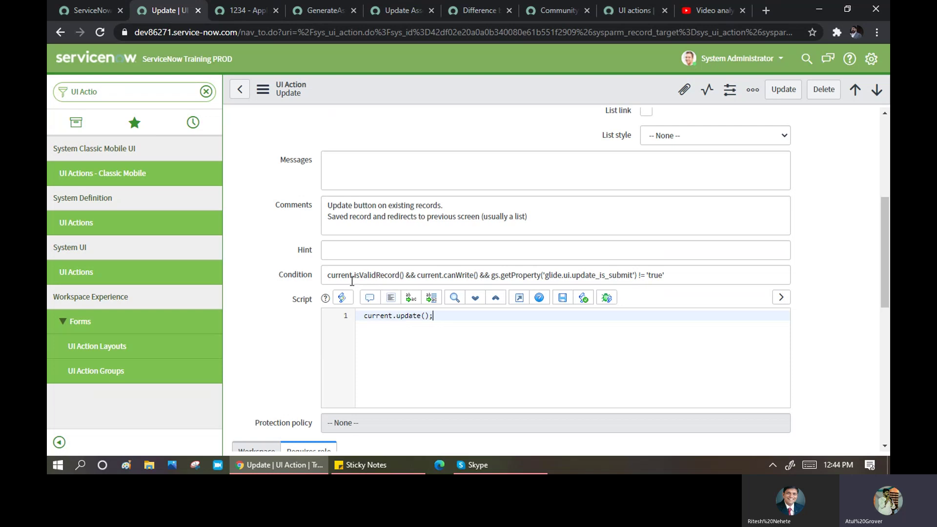
pyautogui.moveTo(327, 276); pyautogui.dragTo(678, 282)
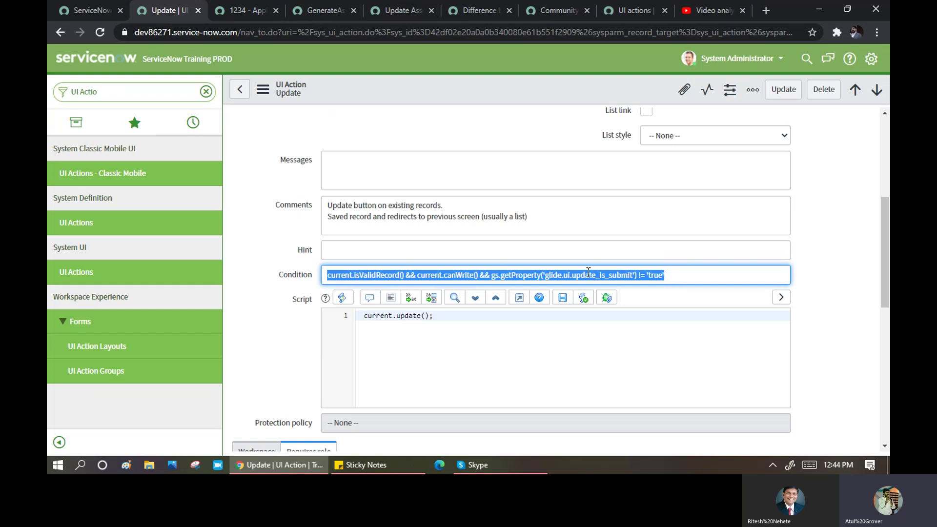
pyautogui.click(549, 278)
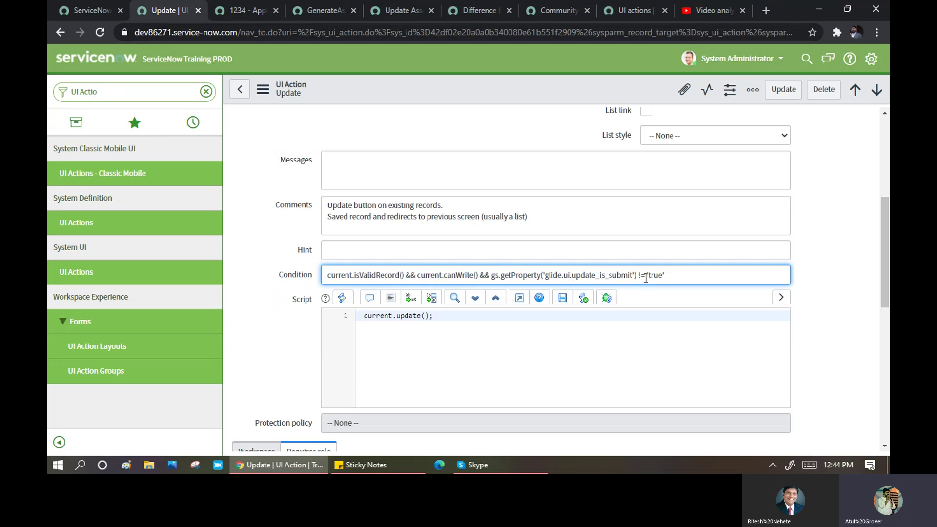
pyautogui.click(677, 275)
pyautogui.moveTo(543, 276); pyautogui.dragTo(682, 270)
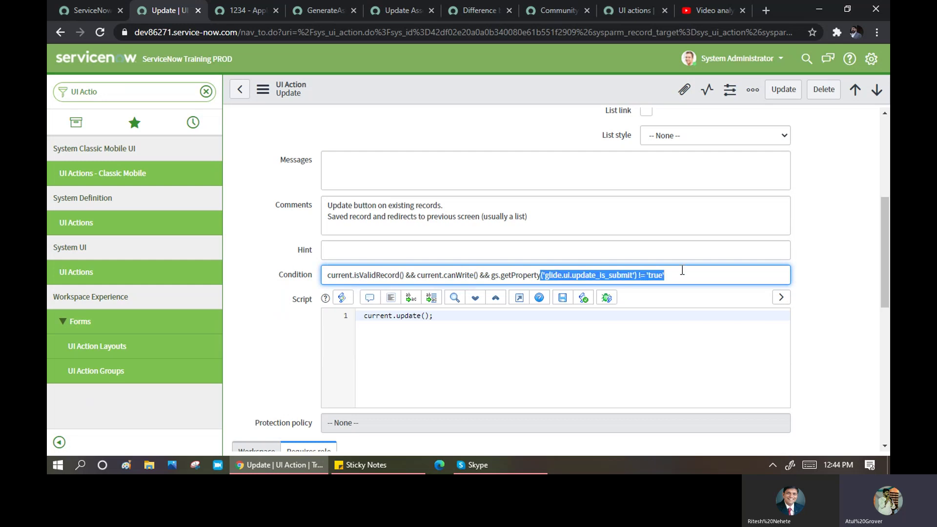
pyautogui.click(428, 318)
pyautogui.moveTo(428, 317); pyautogui.dragTo(362, 317)
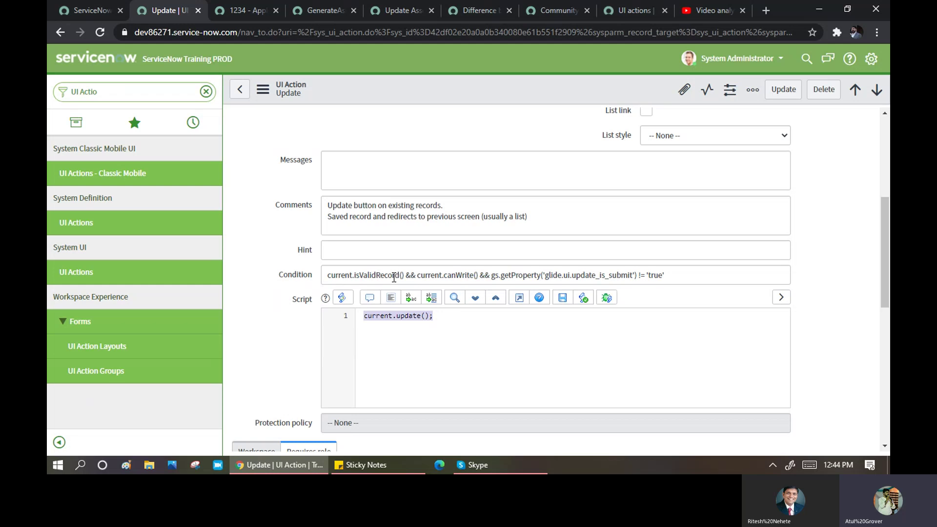
pyautogui.scroll(-3, 458, 339)
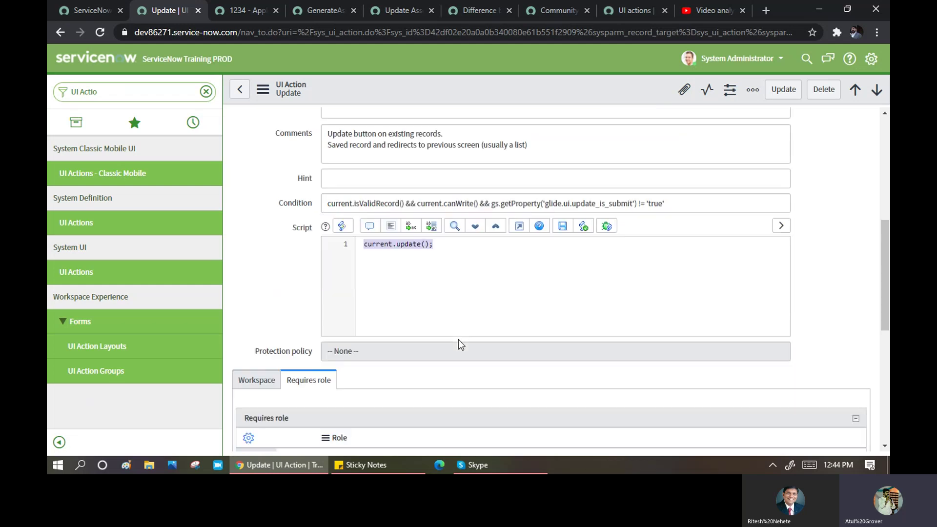
pyautogui.doubleClick(554, 153)
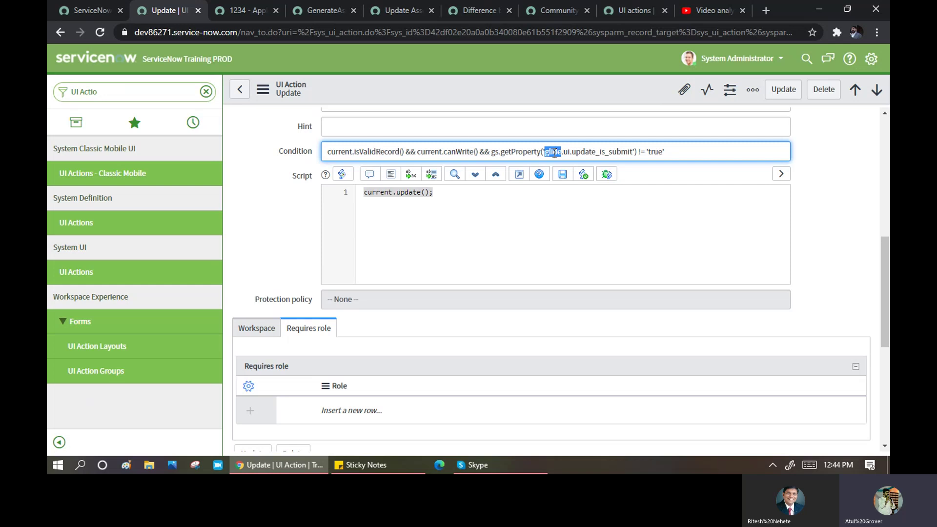
# Step: Examine the UI Action Visibility list of the Update action, highlighting the excluded views cmpView, Concourse Notification Preferences and cmp_disco_schedule
pyautogui.scroll(-5, 510, 282)
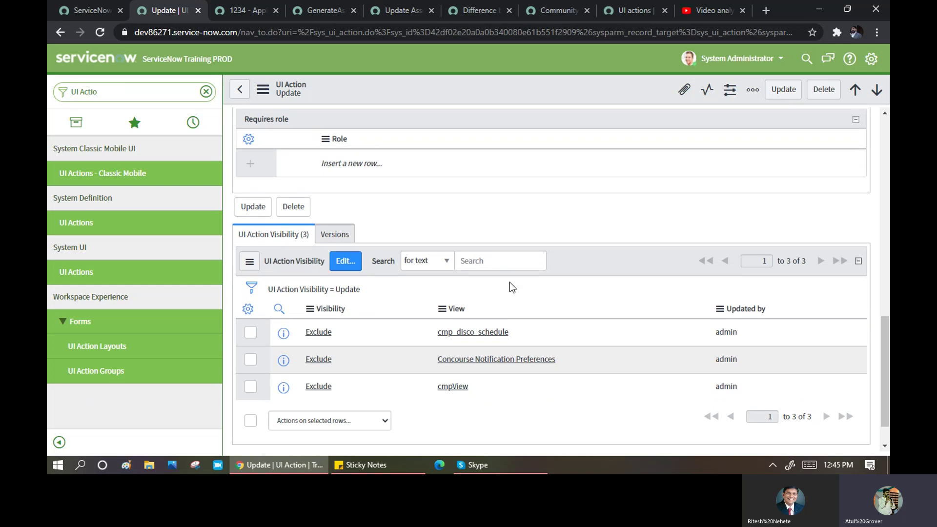
pyautogui.scroll(-1, 510, 282)
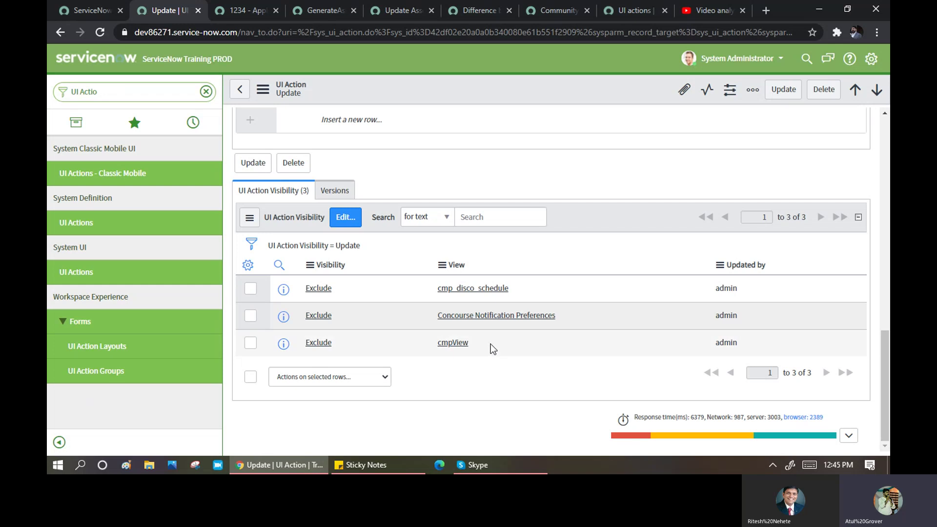
pyautogui.moveTo(489, 344); pyautogui.dragTo(432, 347)
pyautogui.moveTo(579, 312); pyautogui.dragTo(432, 323)
pyautogui.moveTo(534, 286); pyautogui.dragTo(430, 286)
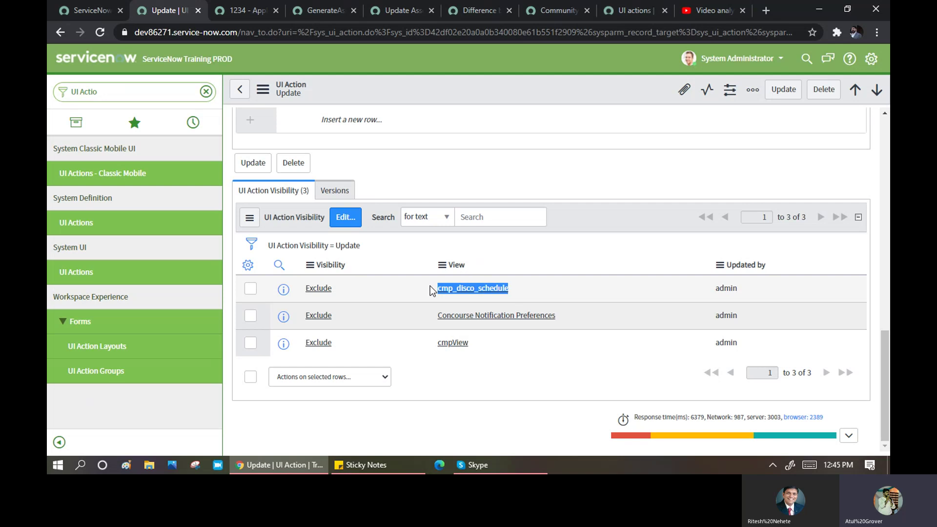
# Step: Show the Update record's form context options, including Insert and Insert and Stay, and dismiss them without choosing one
pyautogui.scroll(10, 429, 286)
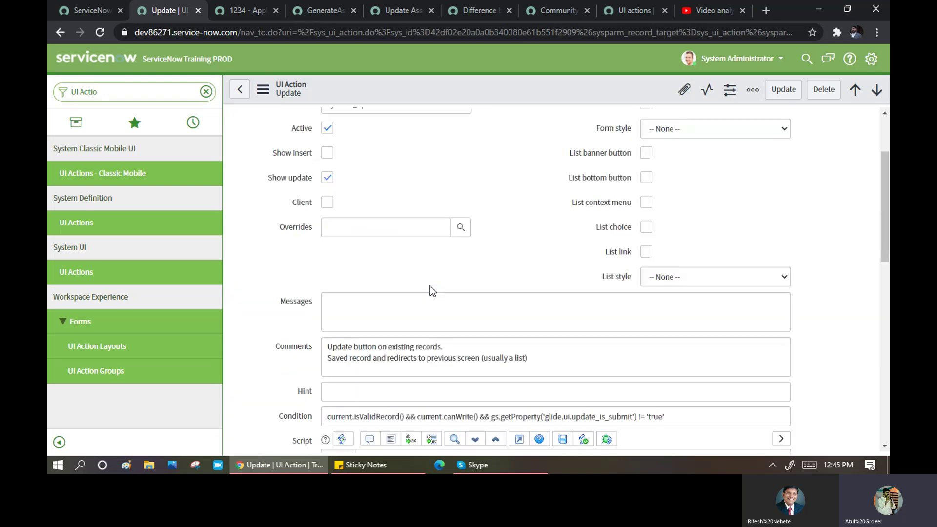
pyautogui.scroll(3, 430, 286)
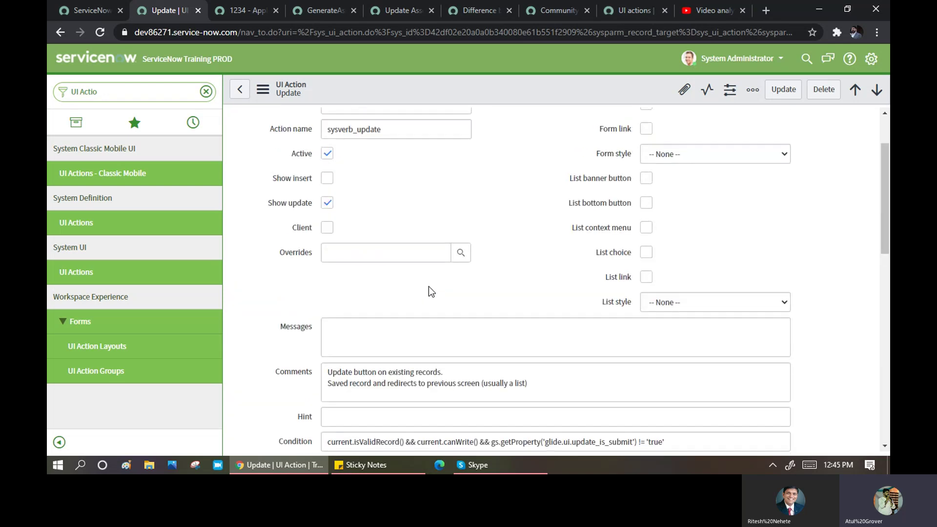
pyautogui.rightClick(379, 90)
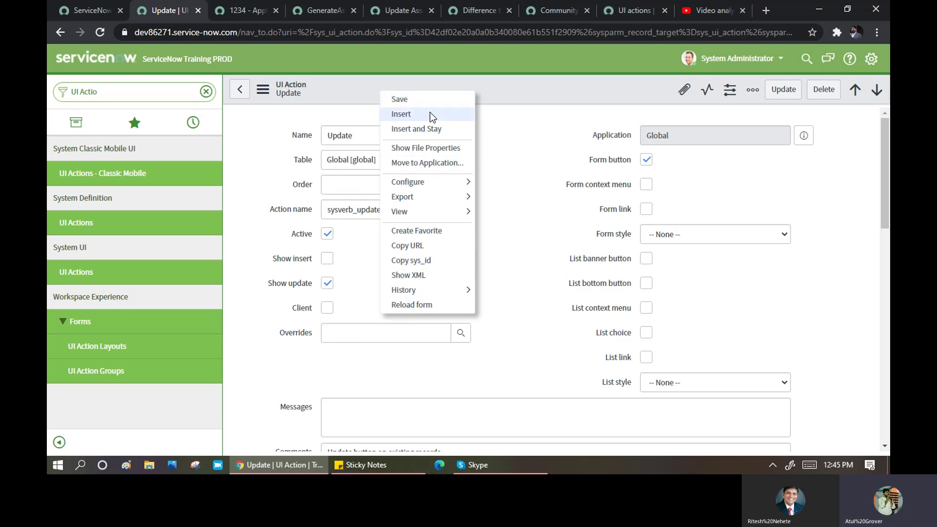
pyautogui.click(259, 151)
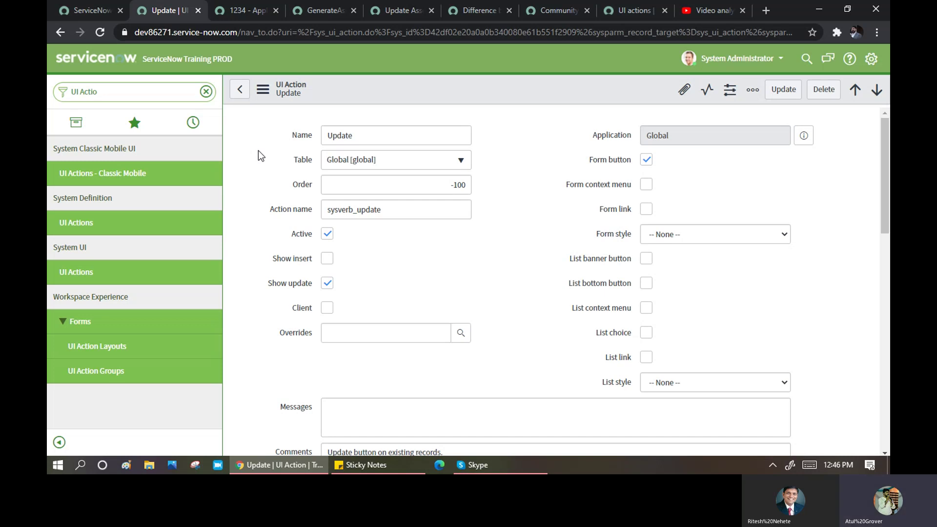
# Step: Review the Update action's script and required roles once more, and clear the UI Actio filter from the navigator
pyautogui.scroll(-4, 494, 286)
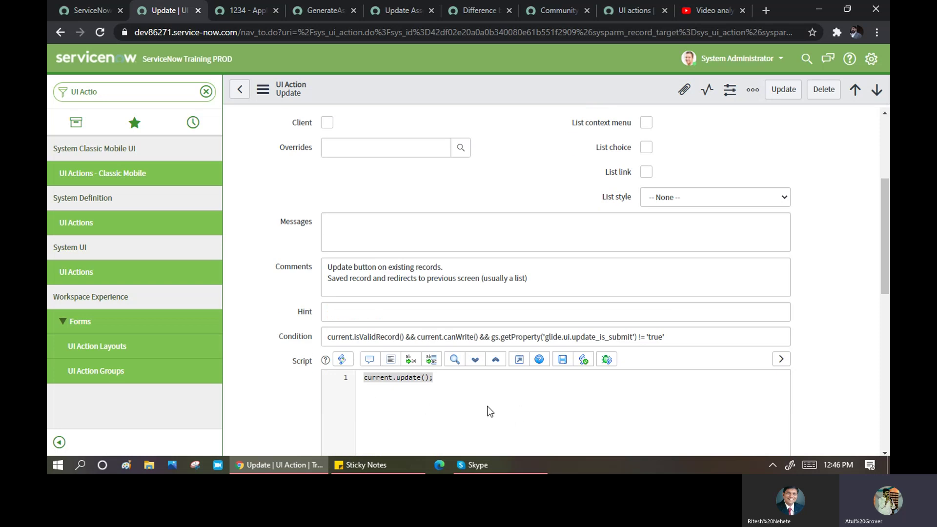
pyautogui.scroll(-4, 487, 408)
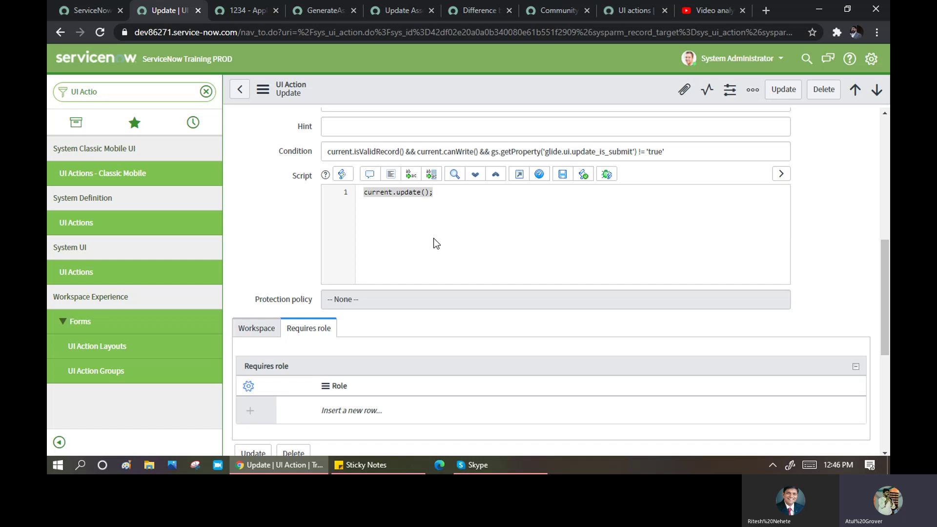
pyautogui.scroll(5, 433, 239)
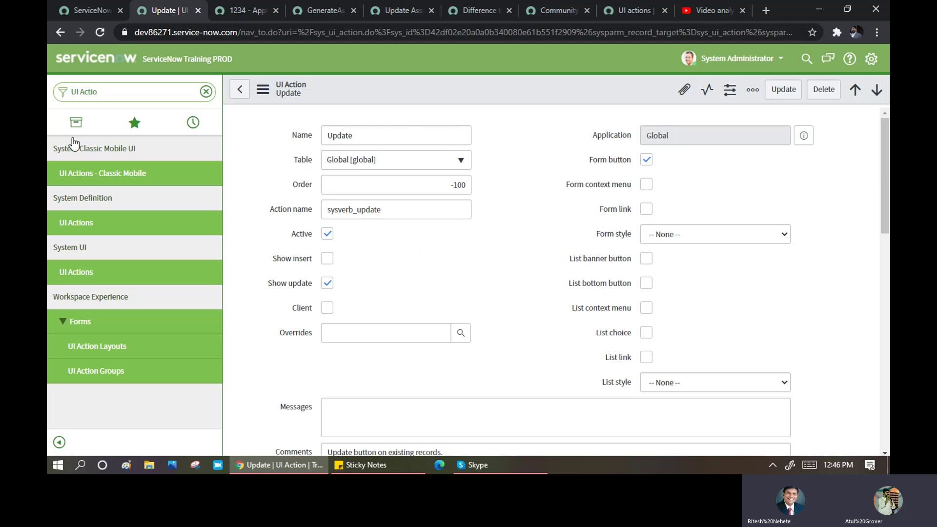
pyautogui.click(206, 95)
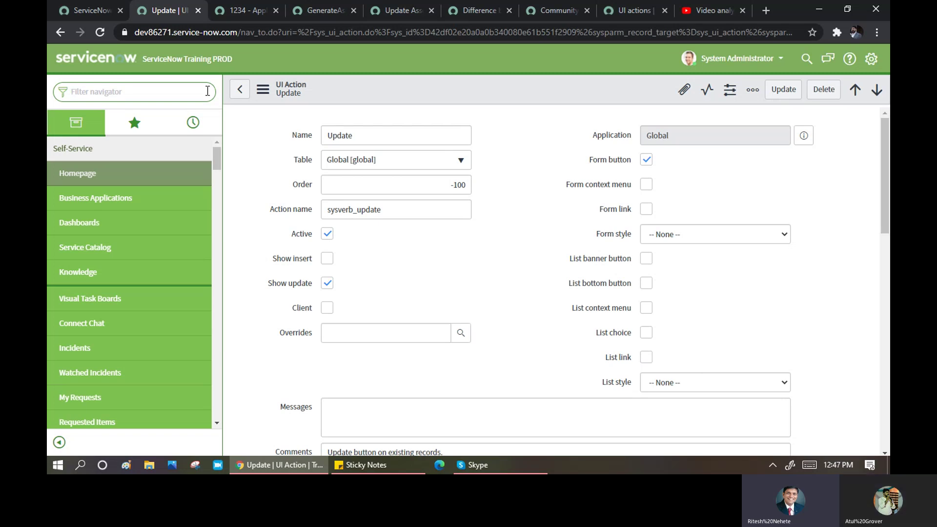
pyautogui.click(208, 91)
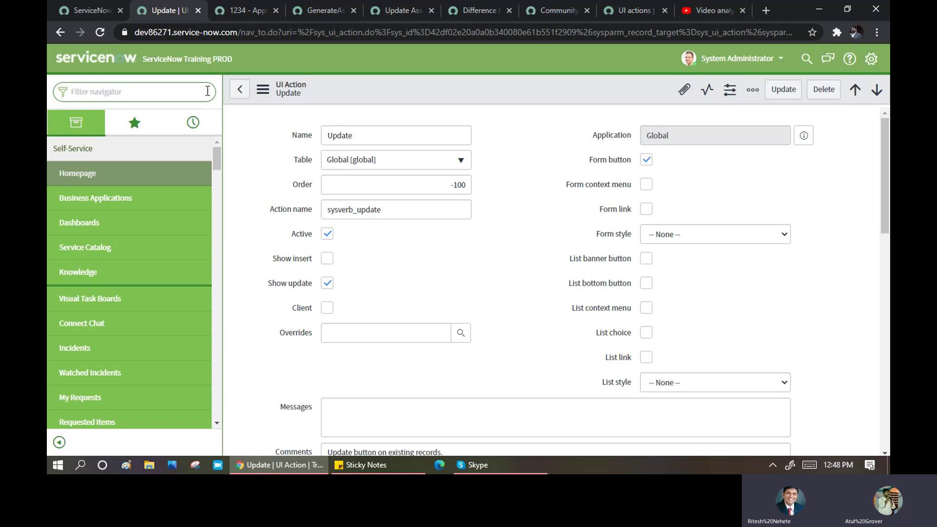
# Step: Switch to the ServiceNow Community question on assets versus CIs and read the two definitions, highlighting their configurability and financial wording
pyautogui.click(461, 12)
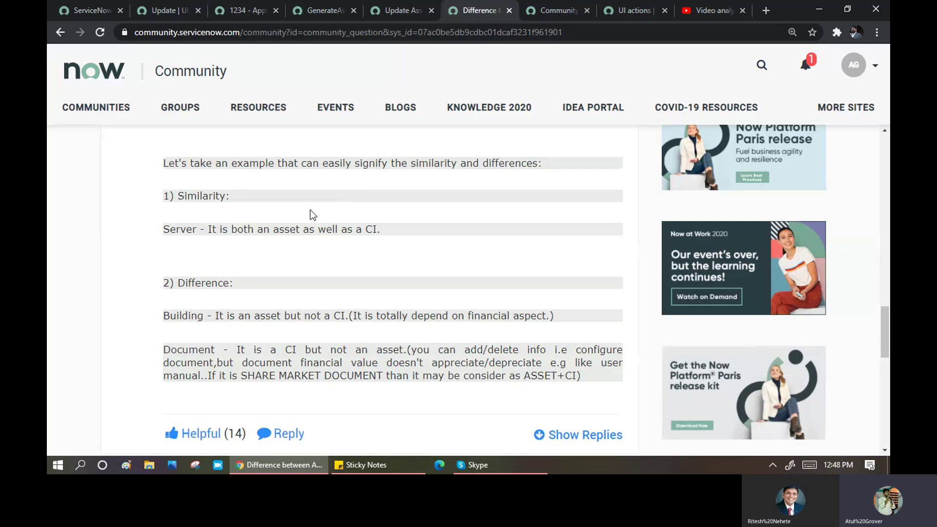
pyautogui.scroll(8, 313, 215)
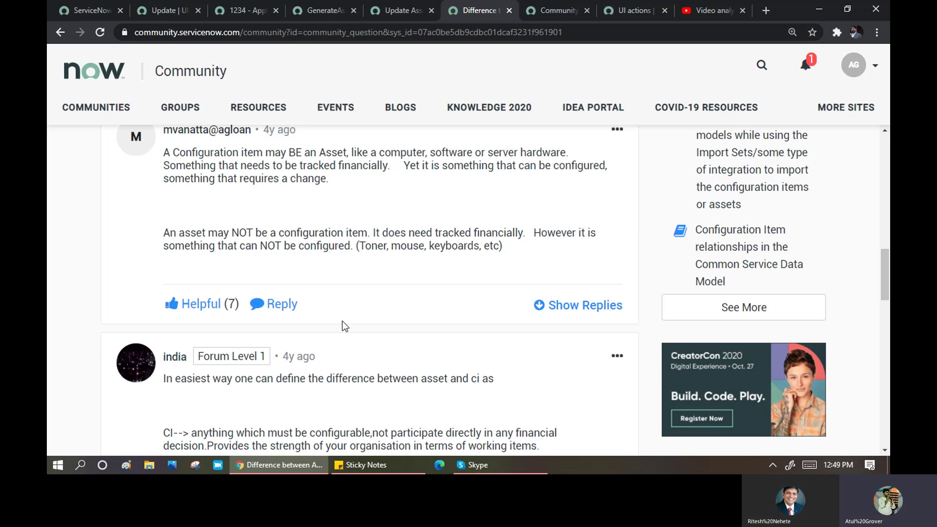
pyautogui.scroll(-3, 341, 323)
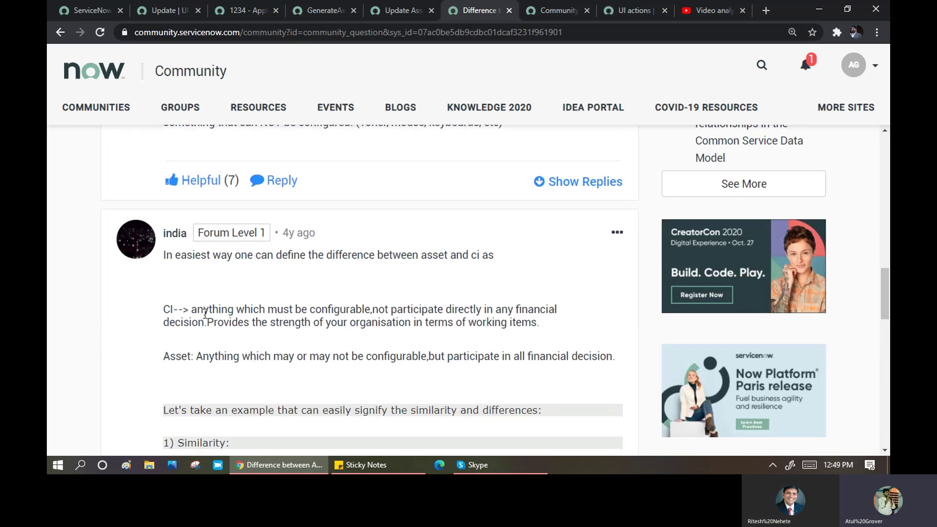
pyautogui.moveTo(205, 315); pyautogui.dragTo(362, 313)
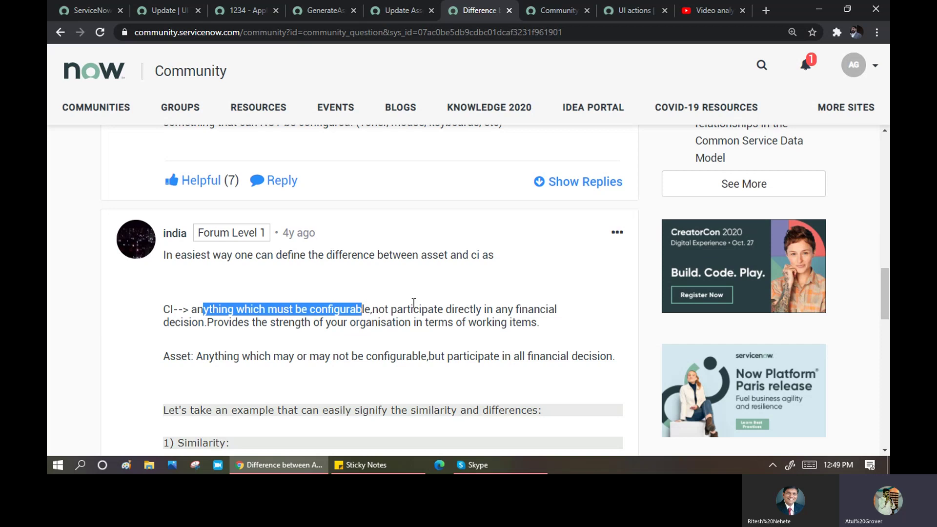
pyautogui.moveTo(434, 309); pyautogui.dragTo(564, 316)
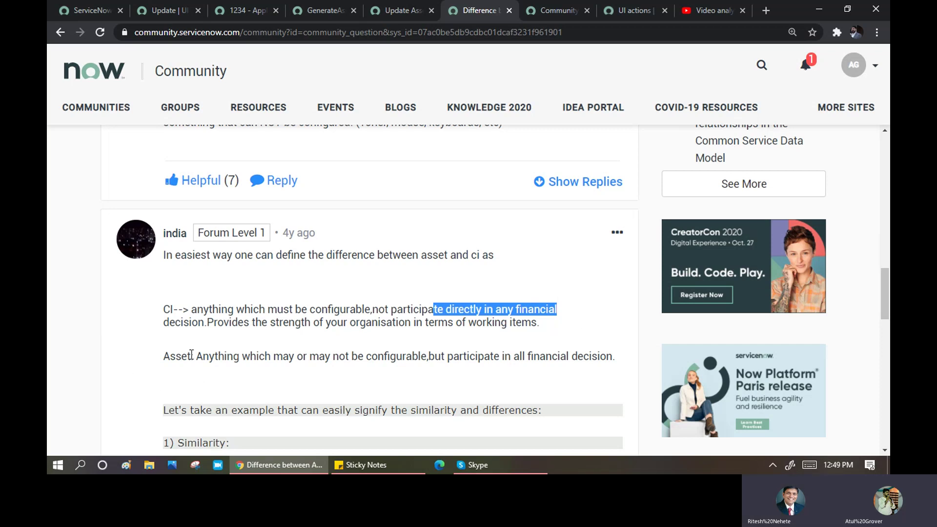
pyautogui.moveTo(196, 356); pyautogui.dragTo(419, 360)
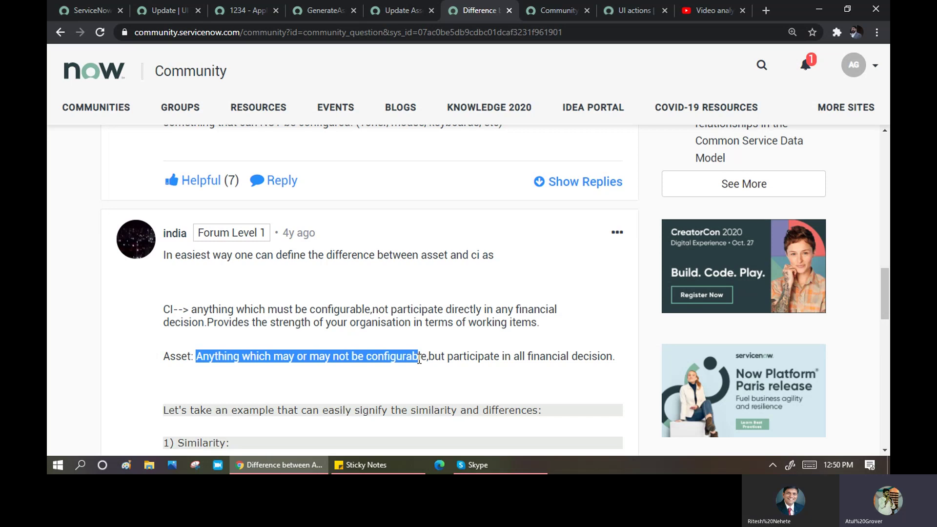
# Step: Read the Server, Building and Document examples in the same Community answer, highlighting the first two, and return to the Update UI action
pyautogui.scroll(-1, 362, 282)
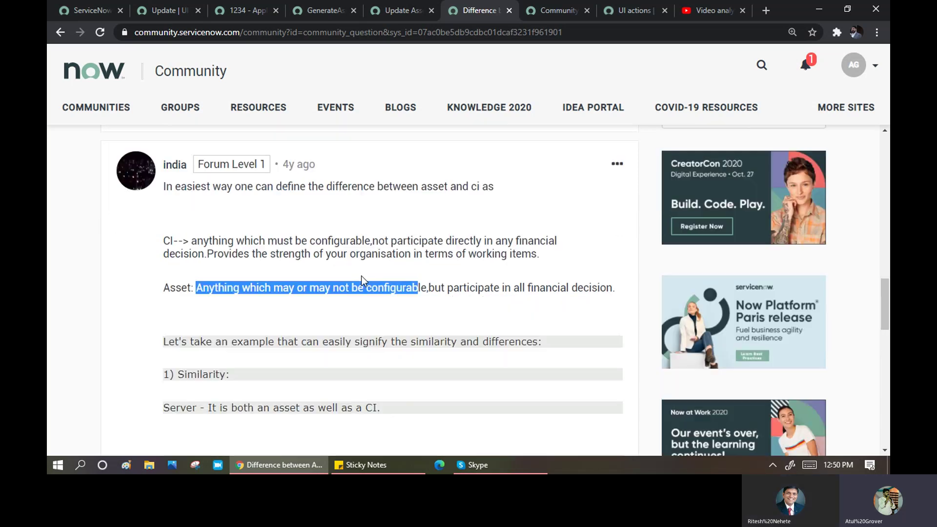
pyautogui.scroll(-1, 341, 288)
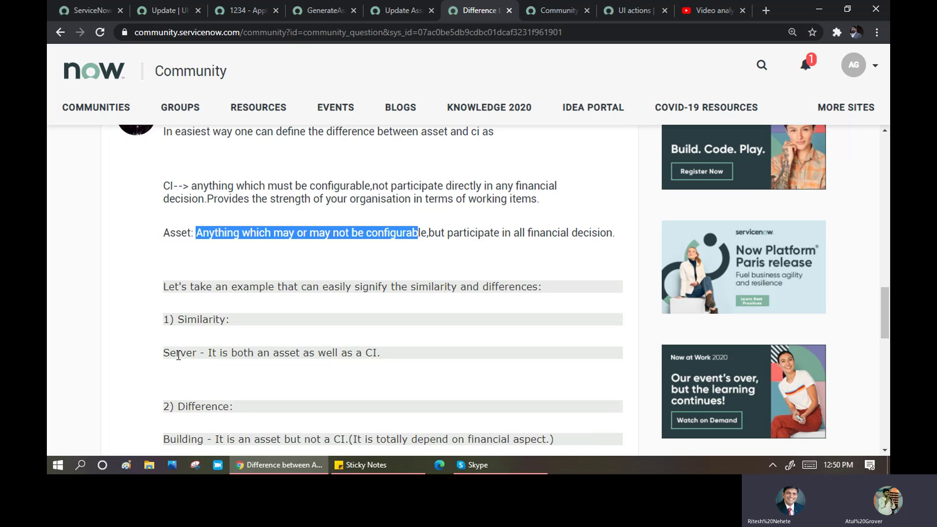
pyautogui.moveTo(209, 353); pyautogui.dragTo(382, 352)
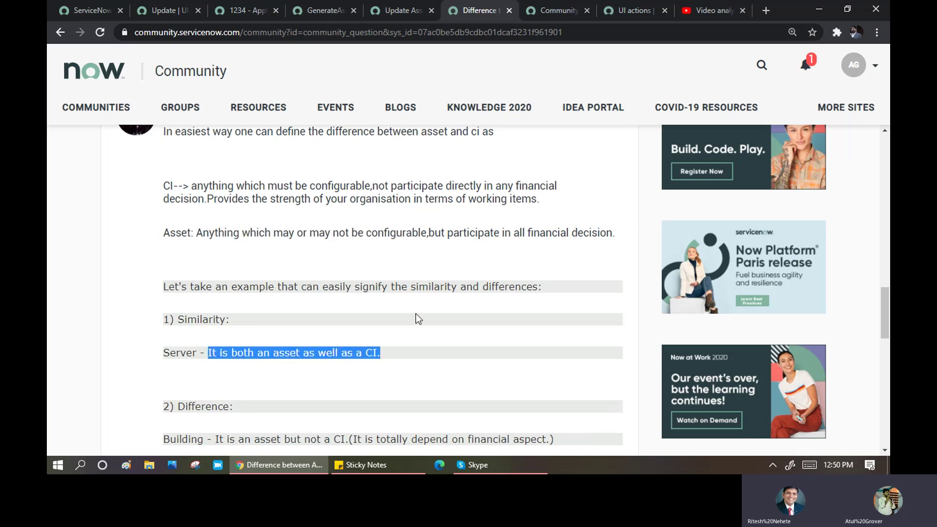
pyautogui.scroll(-4, 418, 318)
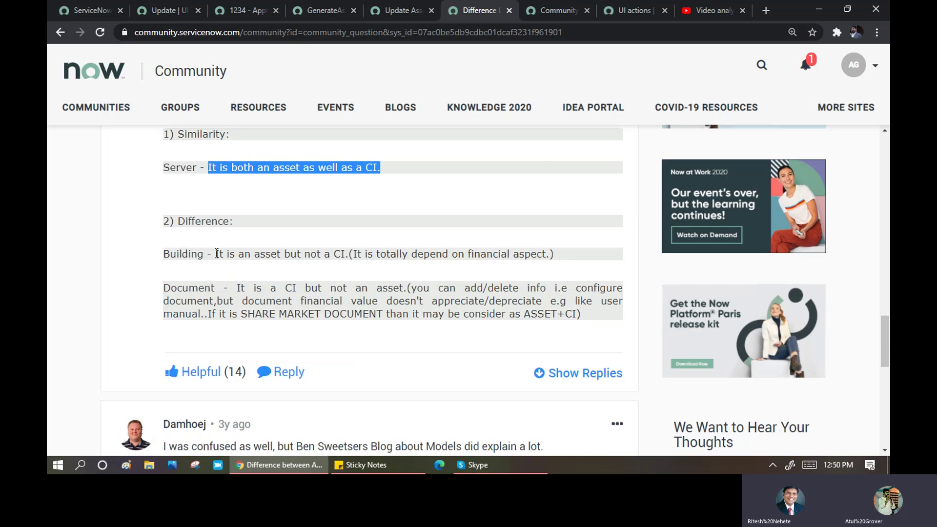
pyautogui.moveTo(216, 254); pyautogui.dragTo(348, 266)
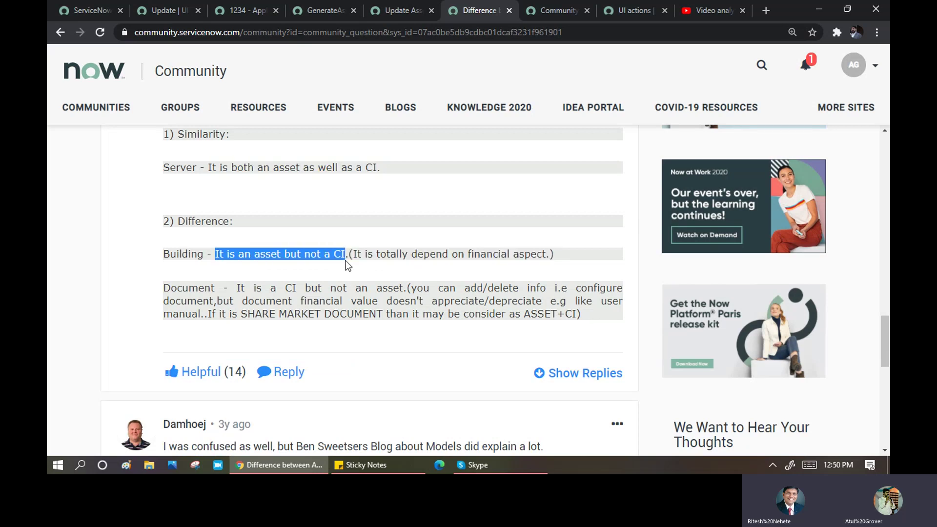
pyautogui.scroll(-3, 348, 266)
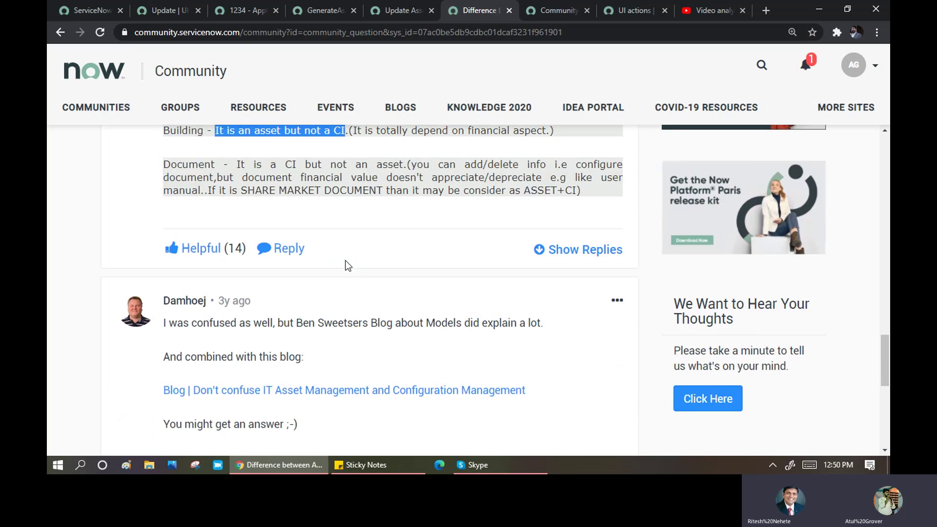
pyautogui.click(165, 11)
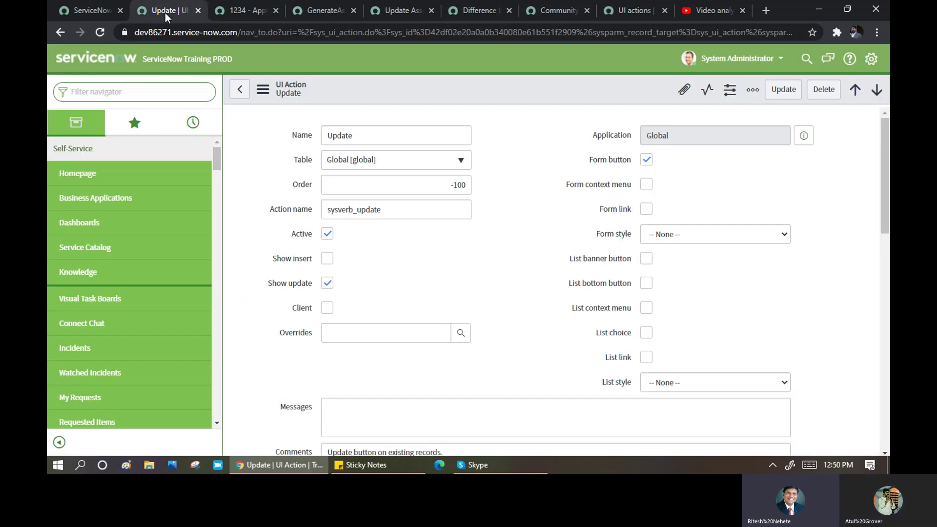
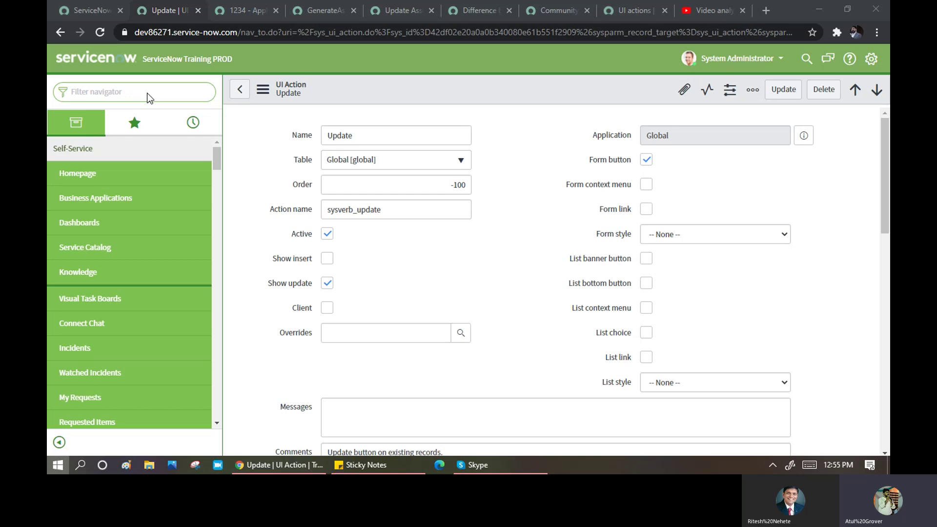
# Step: Switch to Paint with a blank untitled canvas
pyautogui.press('super')
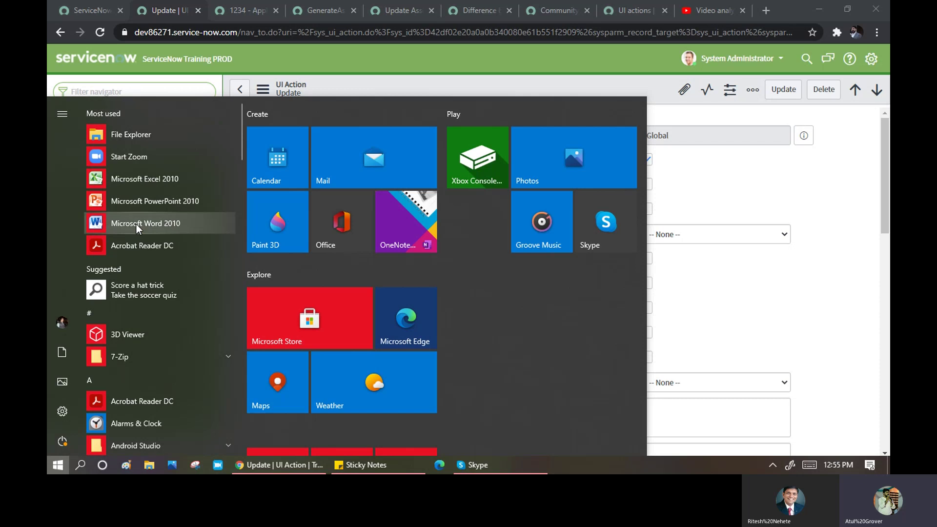
pyautogui.press('Escape')
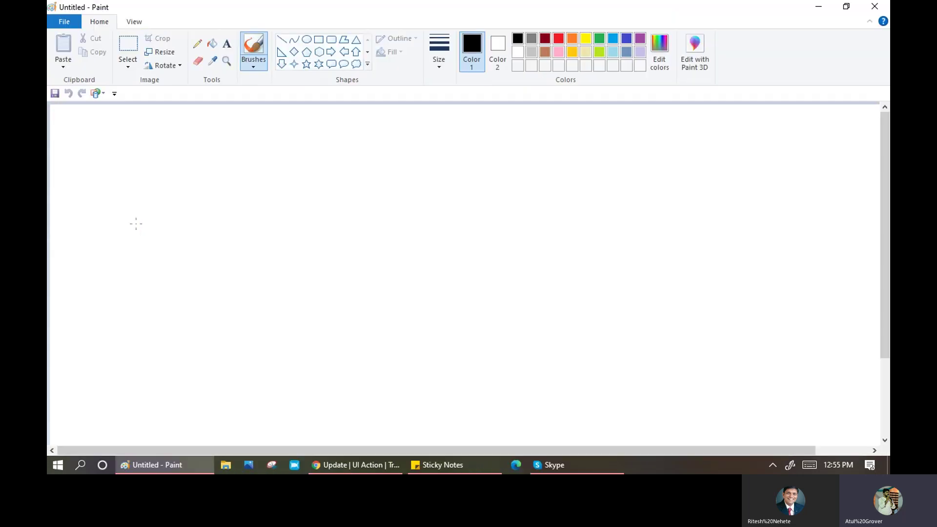
# Step: Insert a text box in the upper-left area of the canvas reading "CMDB ---> Classes"
pyautogui.click(227, 44)
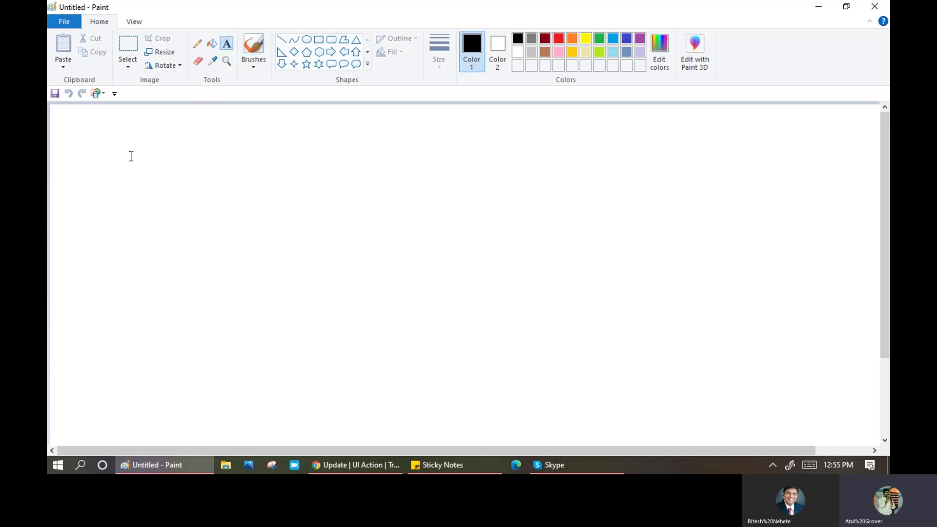
pyautogui.moveTo(131, 156)
pyautogui.mouseDown()
pyautogui.moveTo(247, 226)
pyautogui.moveTo(322, 240)
pyautogui.mouseUp()
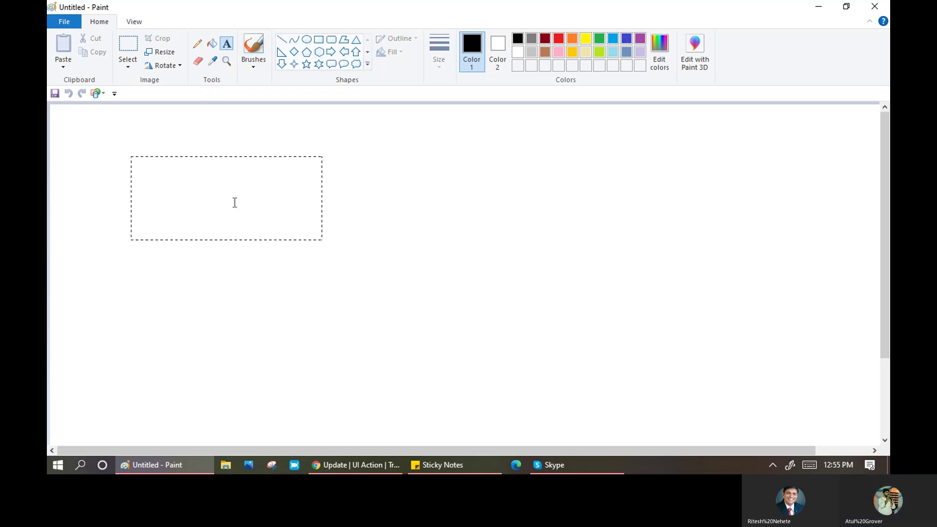
pyautogui.write('CMDB ')
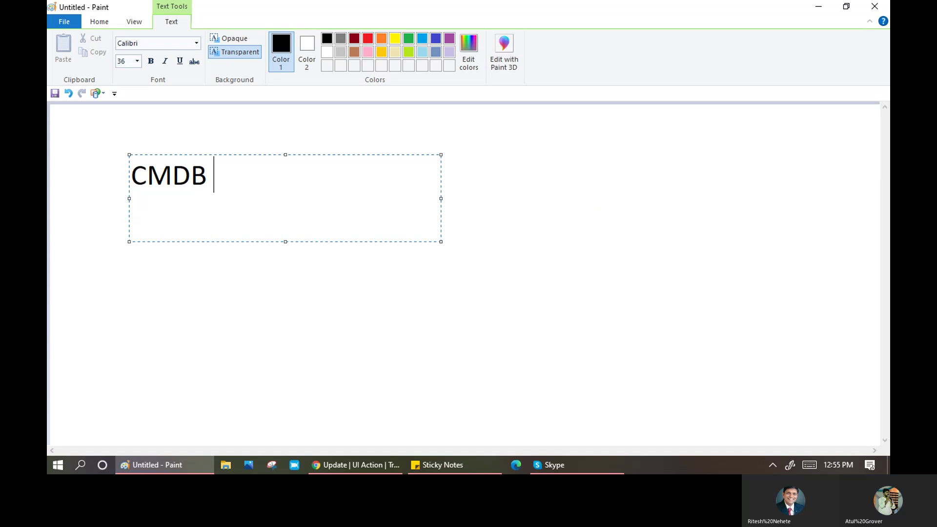
pyautogui.write('---> Cla')
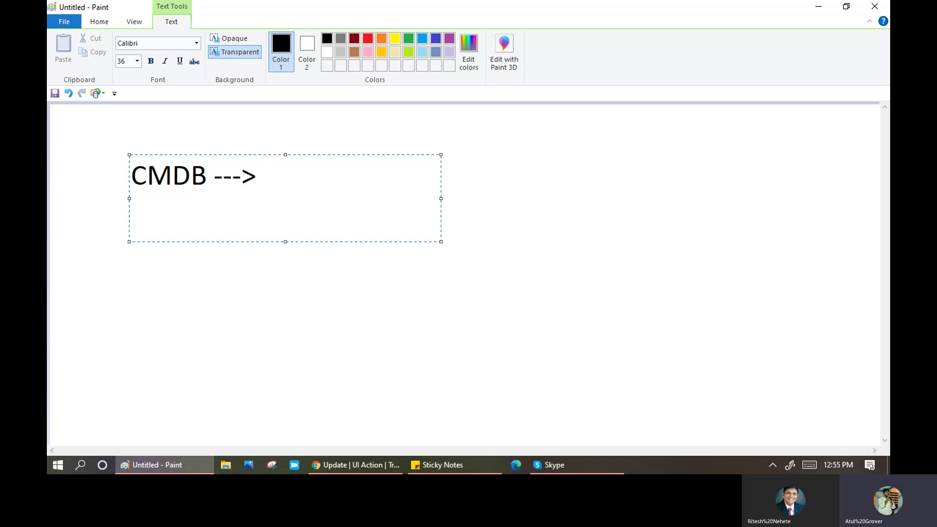
pyautogui.write('sses')
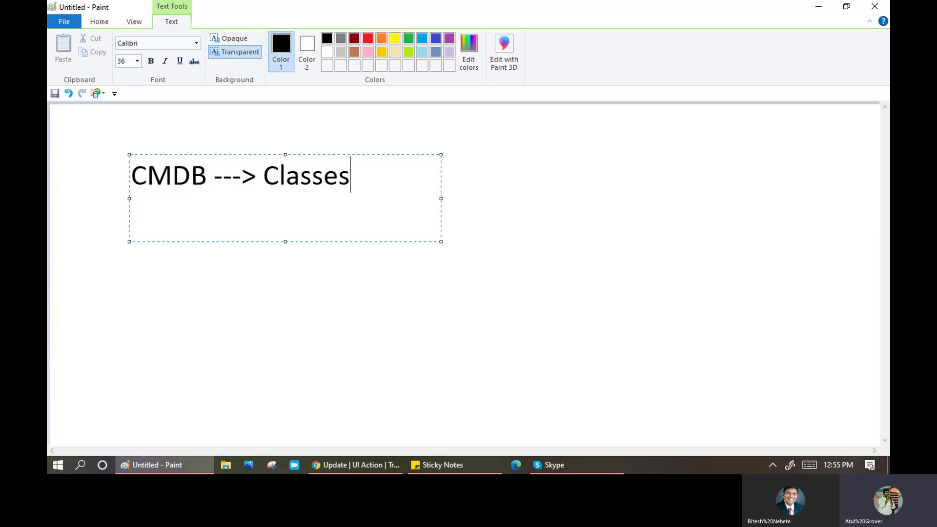
# Step: Replace the word "Classes" after the arrow in the text box with "Cl Class Manager"
pyautogui.press('BackSpace')
pyautogui.press('BackSpace')
pyautogui.press('BackSpace')
pyautogui.press('BackSpace')
pyautogui.press('BackSpace')
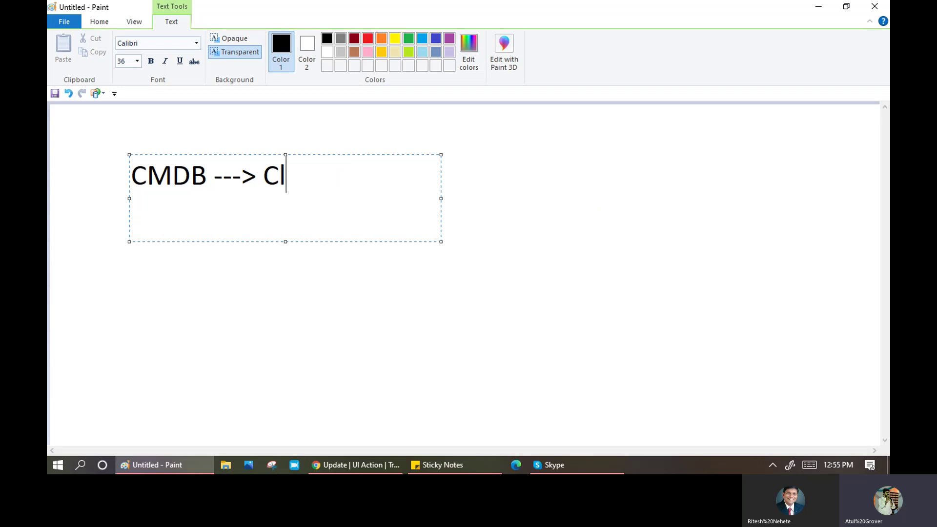
pyautogui.write('man')
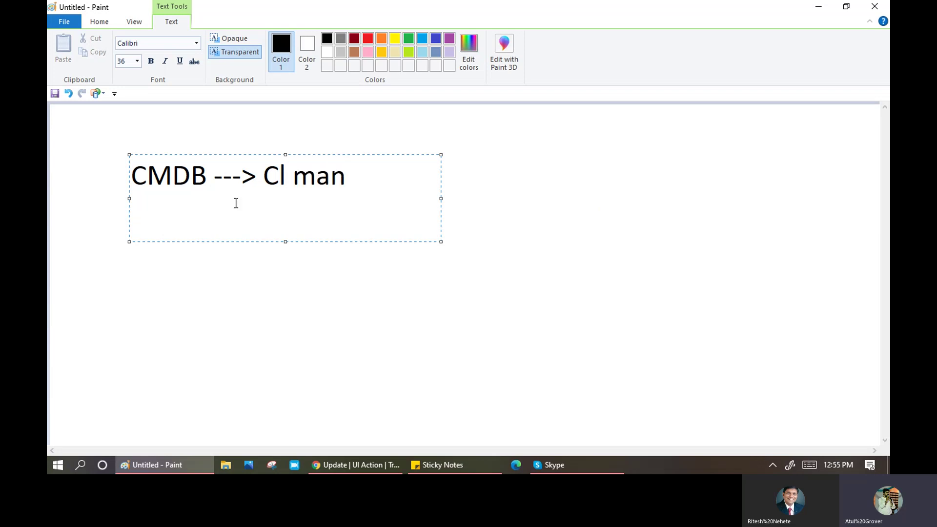
pyautogui.press('BackSpace')
pyautogui.press('BackSpace')
pyautogui.press('BackSpace')
pyautogui.write('Class Man')
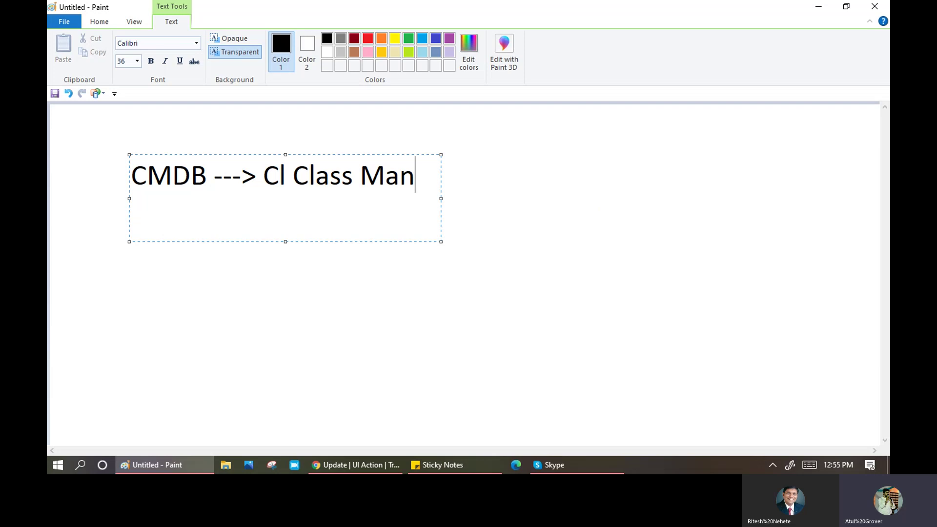
pyautogui.write('ager ')
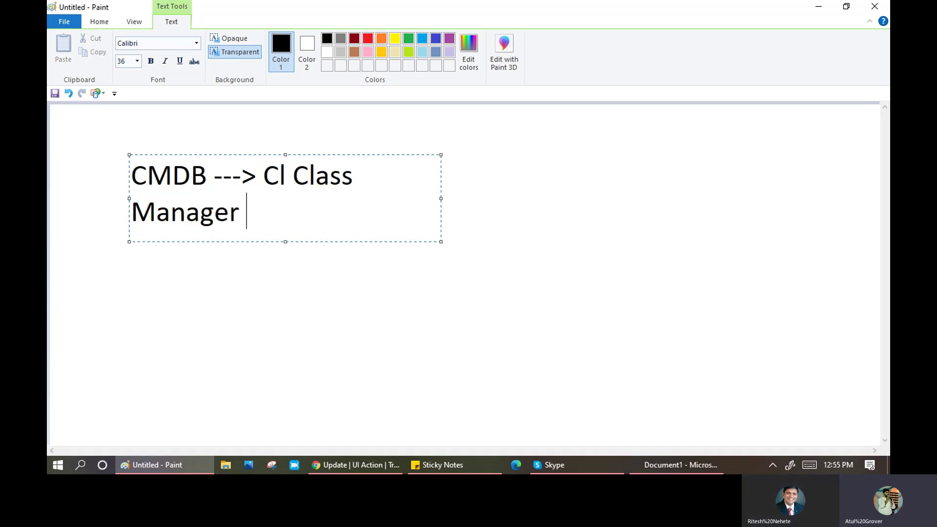
# Step: Extend the text chain after "Manager" with "--> Classes --> TYpe --> CI's"
pyautogui.write('--> Cla')
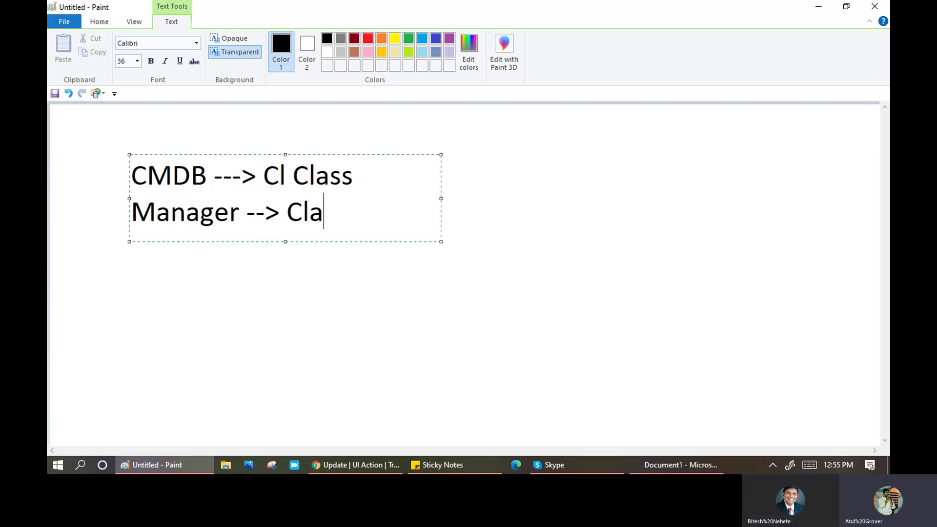
pyautogui.write('ssed')
pyautogui.write('s')
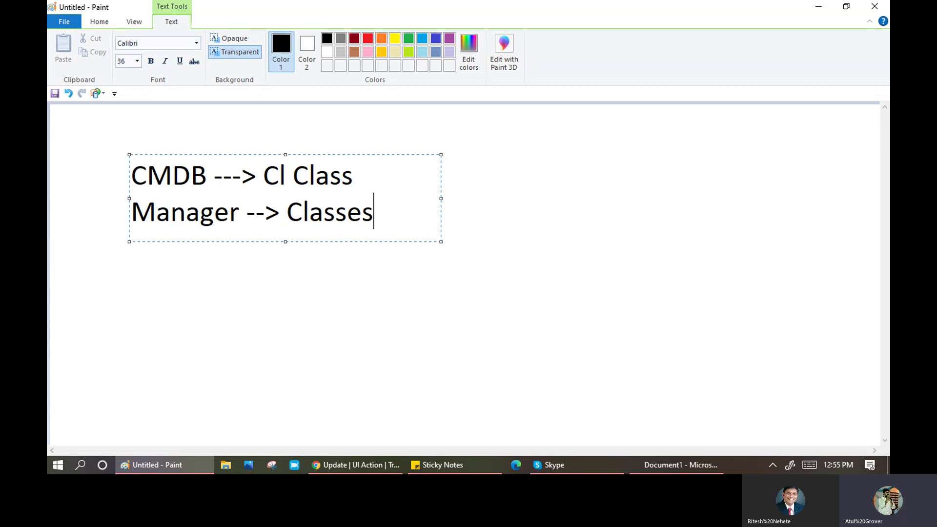
pyautogui.write(' --> TY')
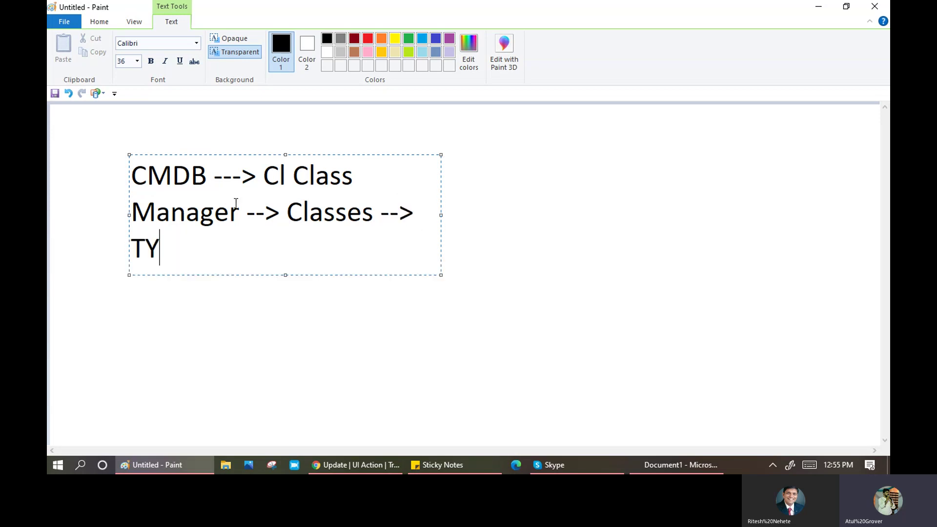
pyautogui.write("pe --> CI's")
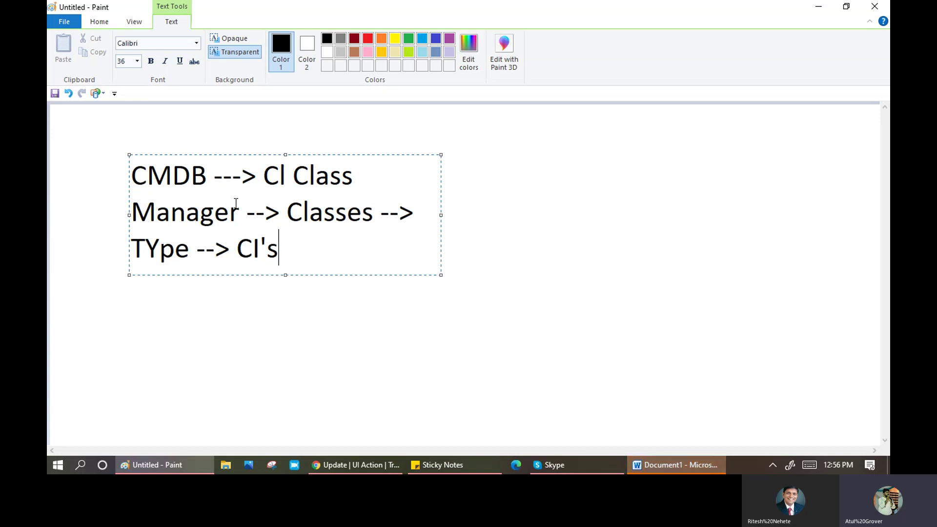
# Step: Switch to the ServiceNow instance in Chrome and filter the application navigator by "class"
pyautogui.click(356, 465)
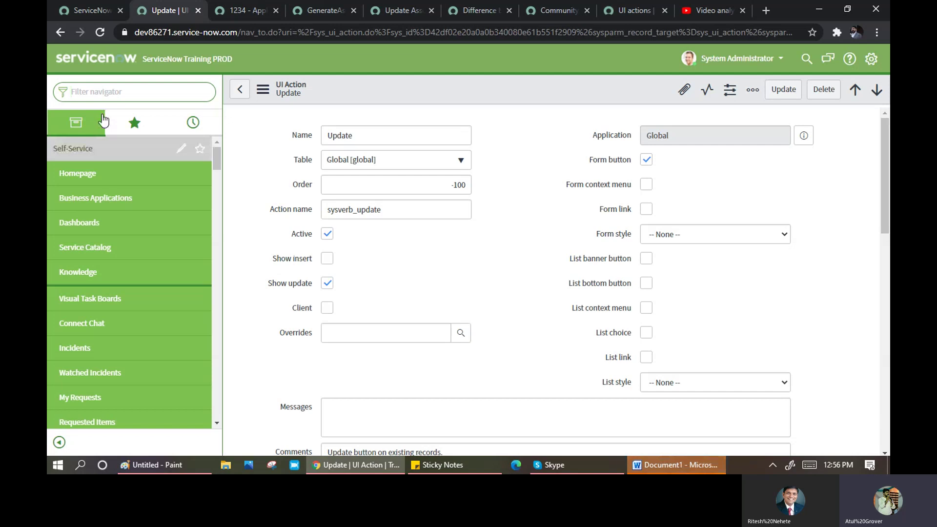
pyautogui.click(110, 91)
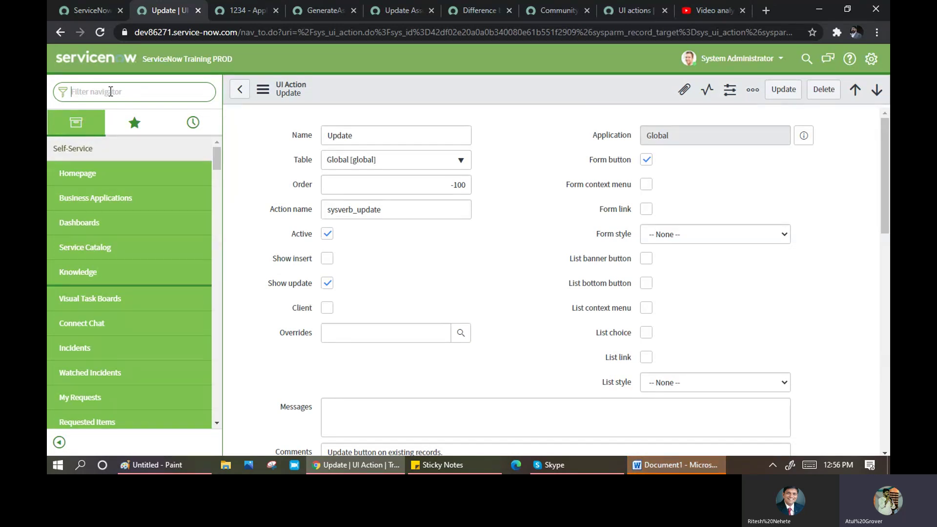
pyautogui.write('cla')
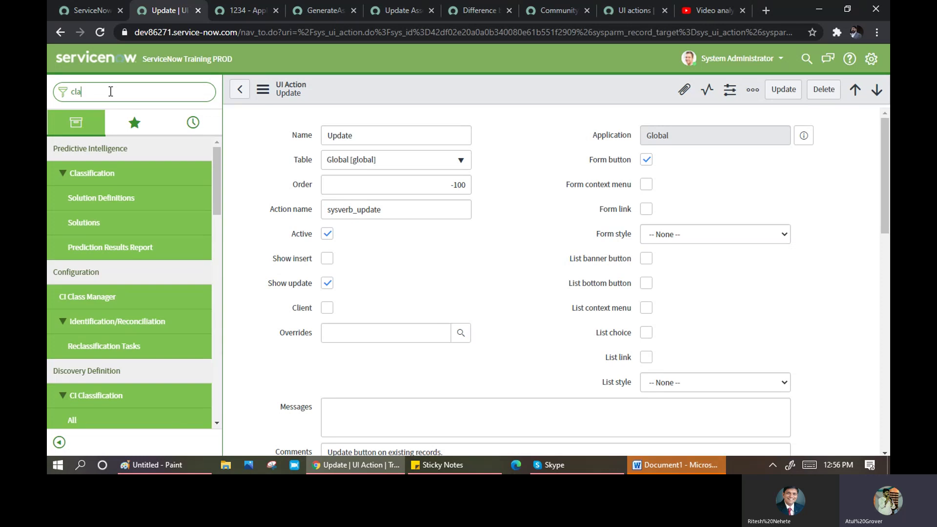
pyautogui.write('ss')
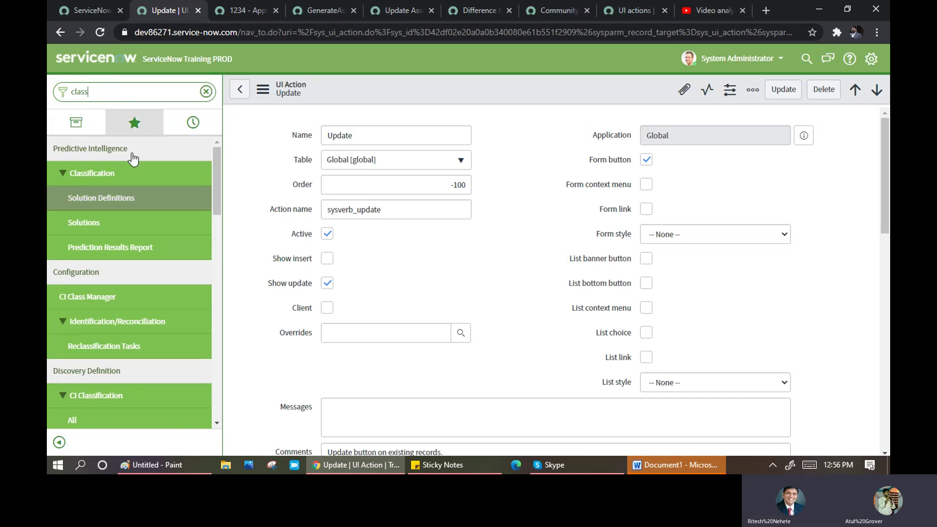
# Step: Look through the filtered navigator modules around Configuration and Discovery Definition, collapsing the CI Classification group
pyautogui.moveTo(219, 172); pyautogui.dragTo(217, 200)
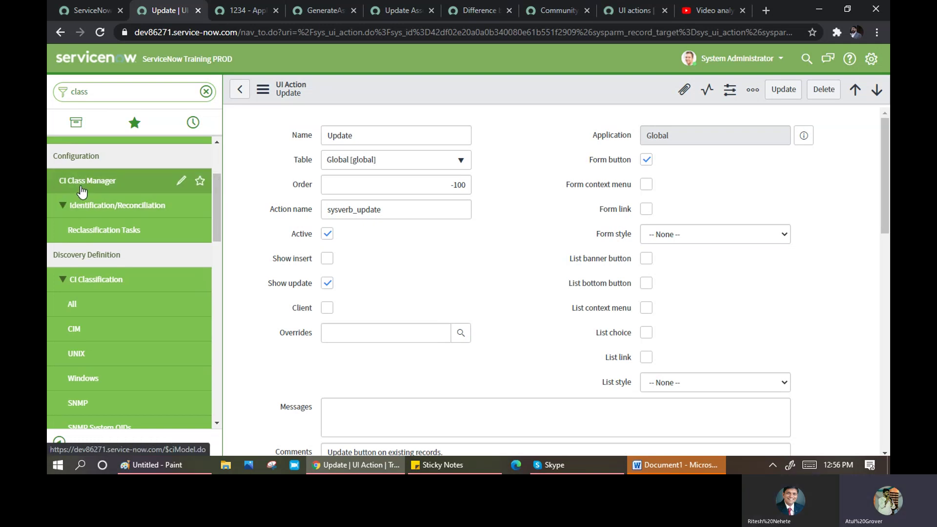
pyautogui.moveTo(215, 187); pyautogui.dragTo(212, 205)
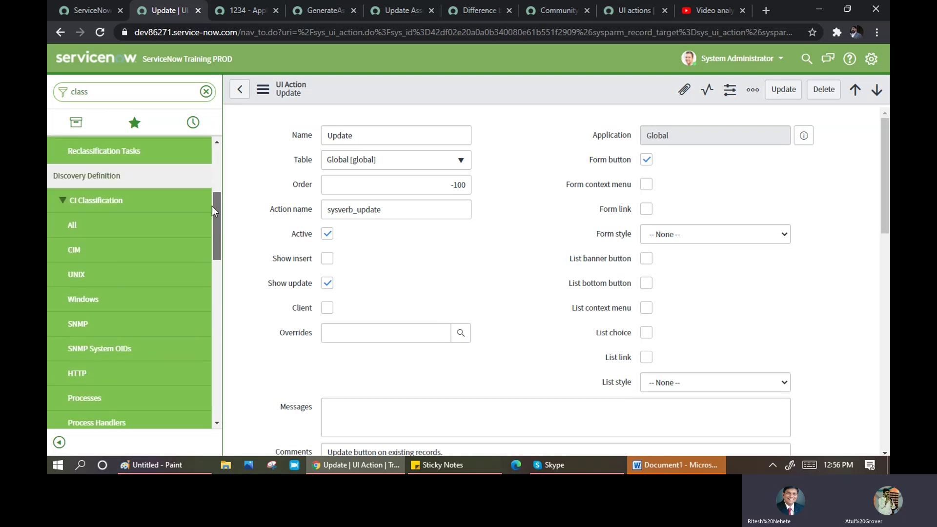
pyautogui.click(63, 203)
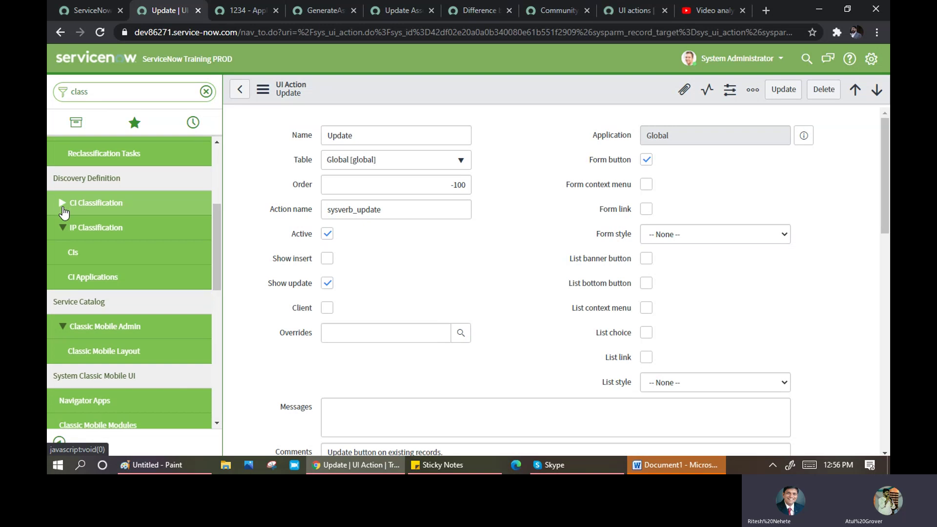
pyautogui.moveTo(215, 216)
pyautogui.mouseDown()
pyautogui.moveTo(217, 366)
pyautogui.moveTo(212, 199)
pyautogui.mouseUp()
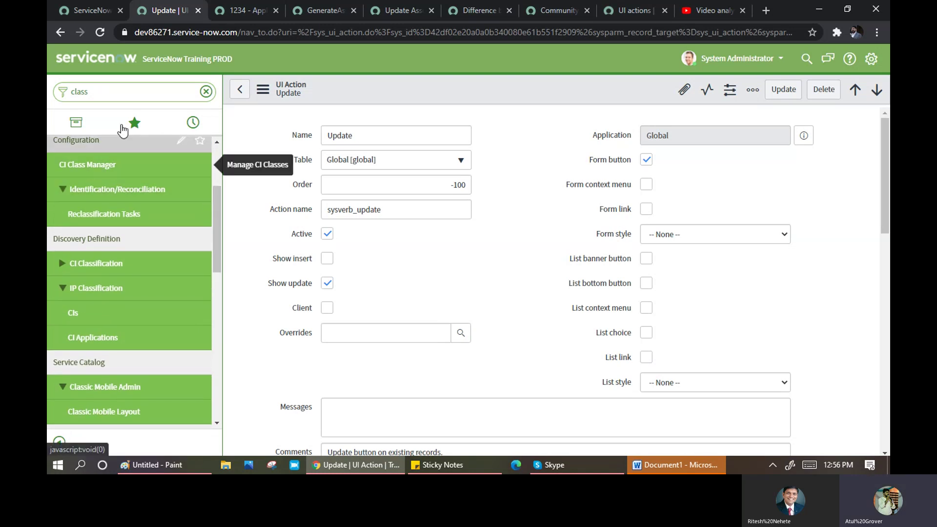
# Step: Narrow the navigator filter to "class mana" and open the CI Class Manager module
pyautogui.click(113, 92)
pyautogui.click(114, 93)
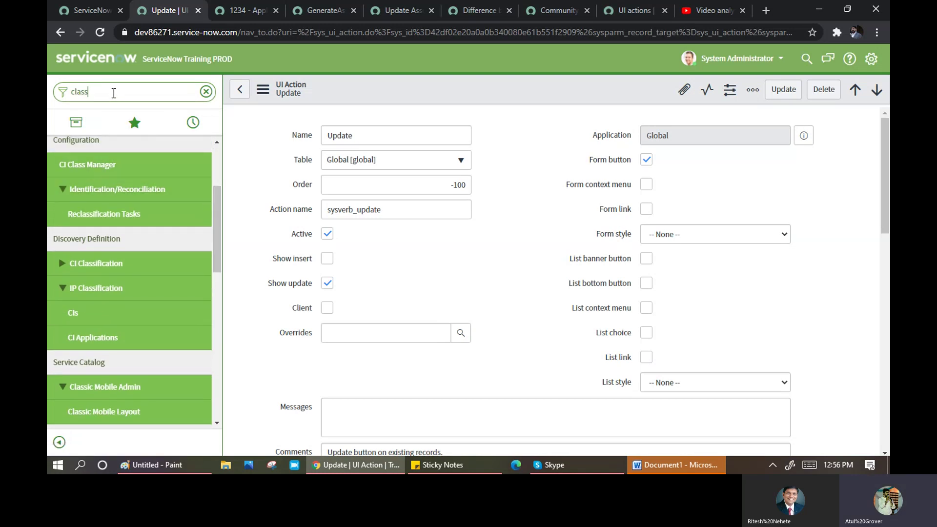
pyautogui.write('mana')
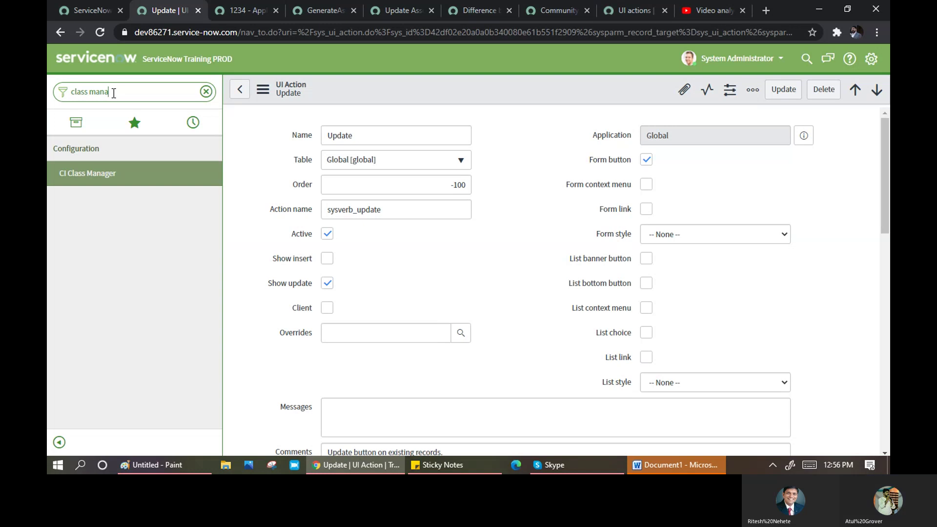
pyautogui.click(72, 175)
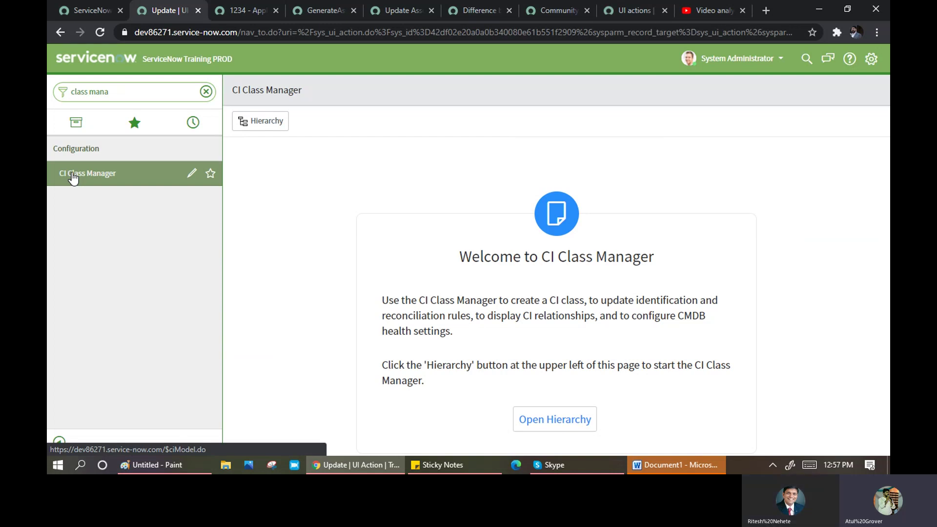
pyautogui.click(73, 178)
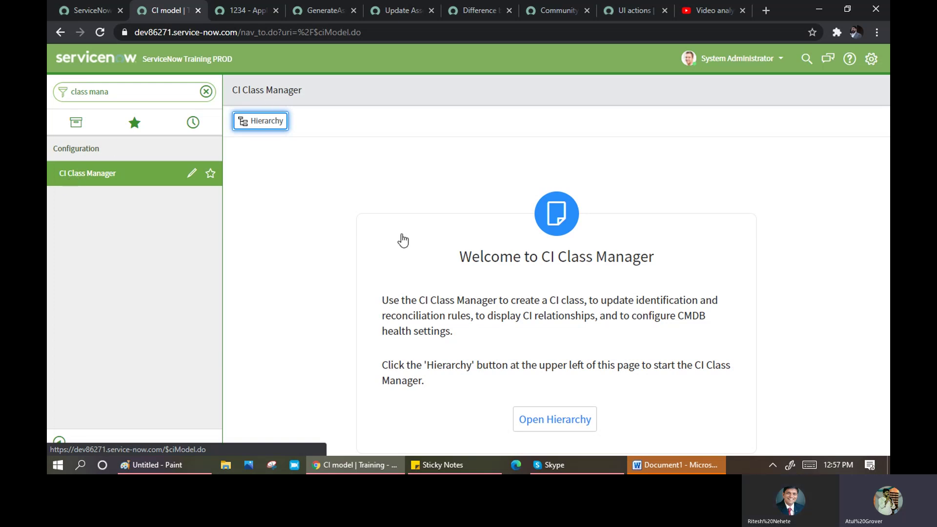
# Step: Open the CI class hierarchy and browse the classes listed under Configuration Item
pyautogui.click(547, 421)
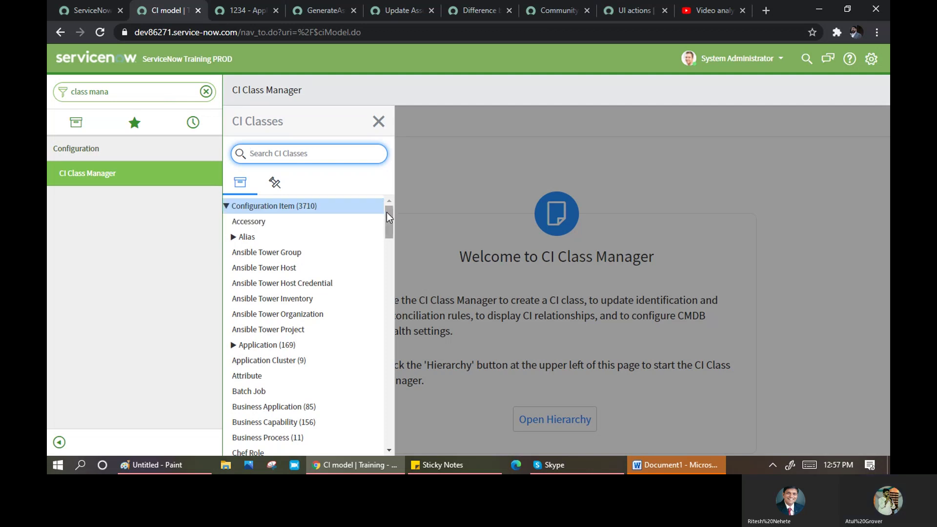
pyautogui.scroll(-1, 387, 212)
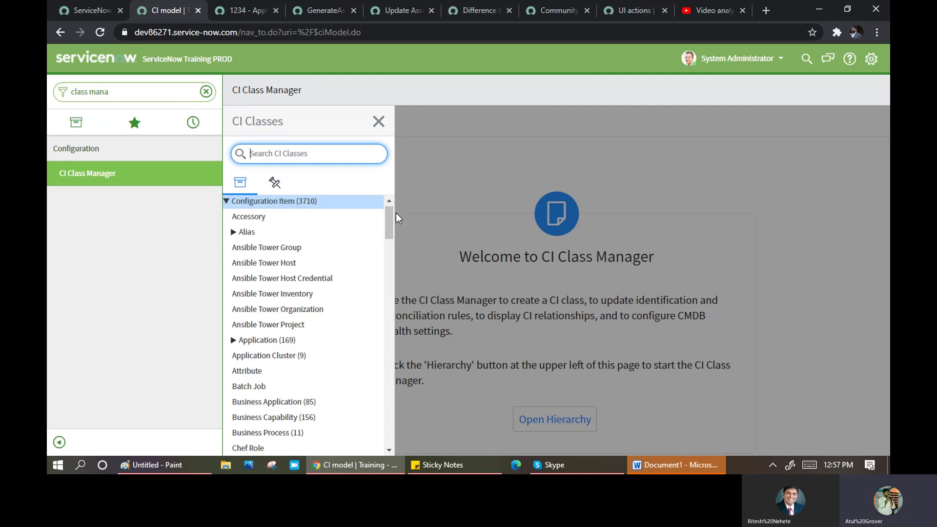
pyautogui.scroll(-3, 390, 215)
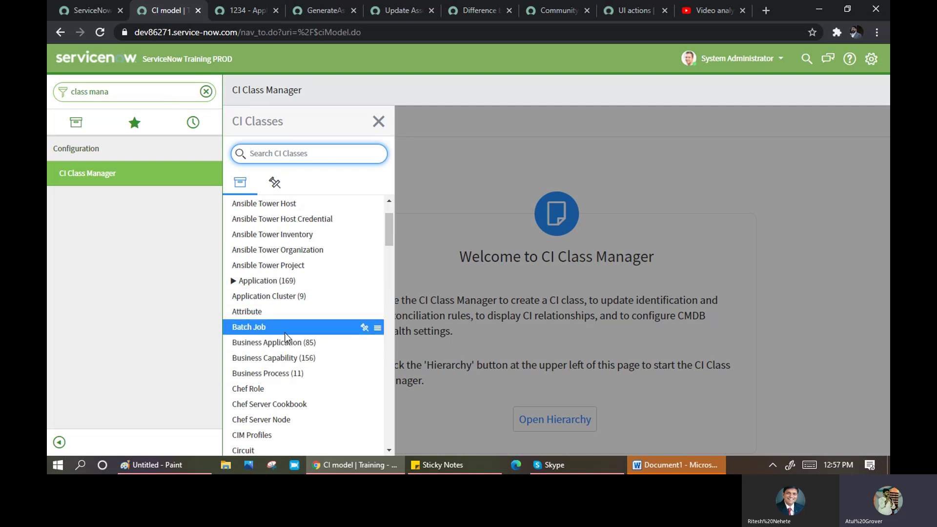
pyautogui.scroll(-2, 286, 336)
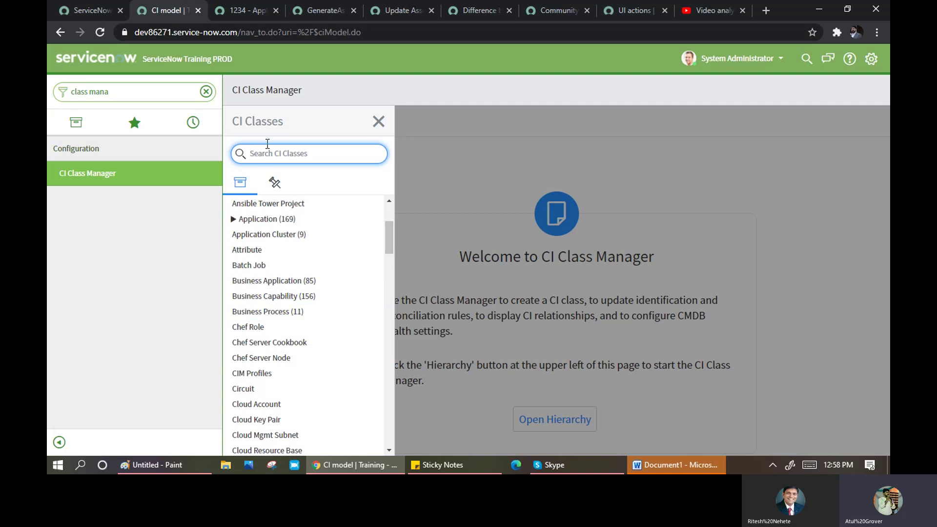
# Step: Search the CI classes for "Ser", replace the search with "Business", and choose the Business Application suggestion
pyautogui.write('Ser')
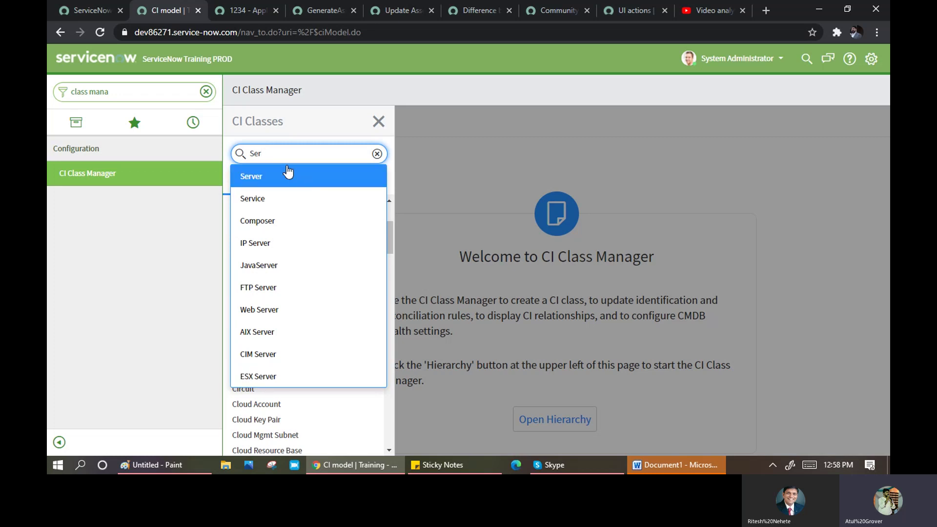
pyautogui.moveTo(282, 153); pyautogui.dragTo(248, 148)
pyautogui.write('Business')
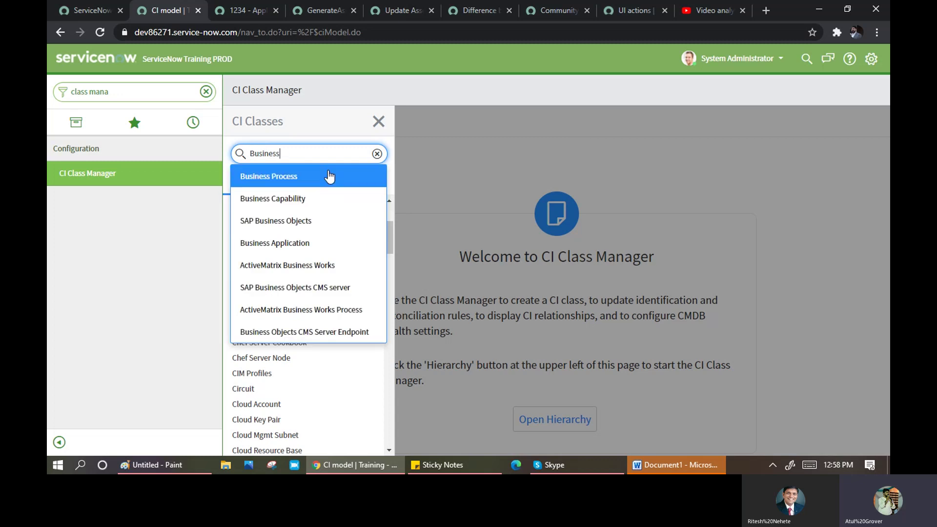
pyautogui.click(292, 242)
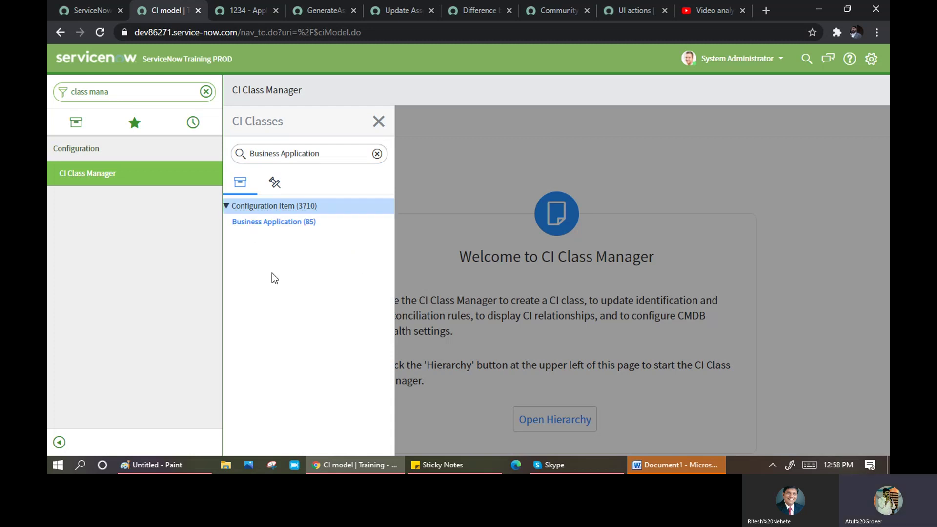
# Step: Open the Business Application class and highlight its table name in Basic Info
pyautogui.click(271, 229)
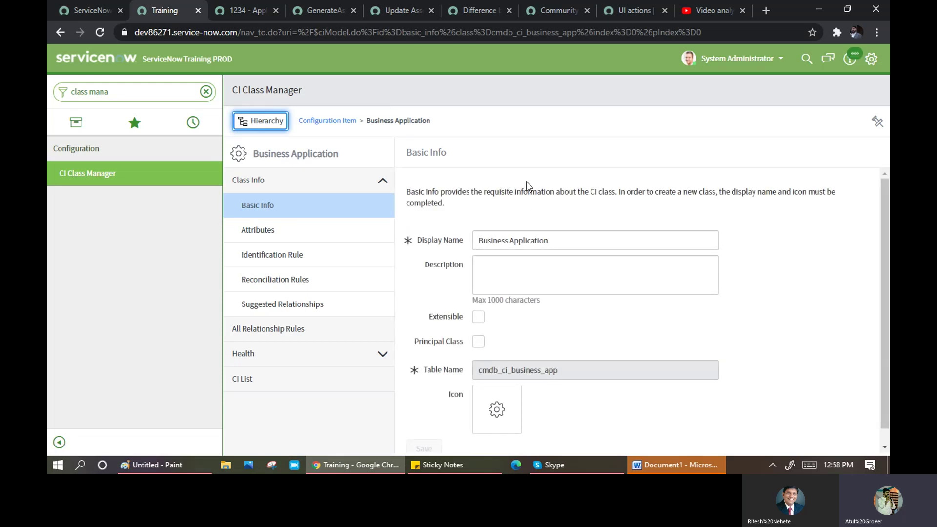
pyautogui.scroll(-1, 527, 185)
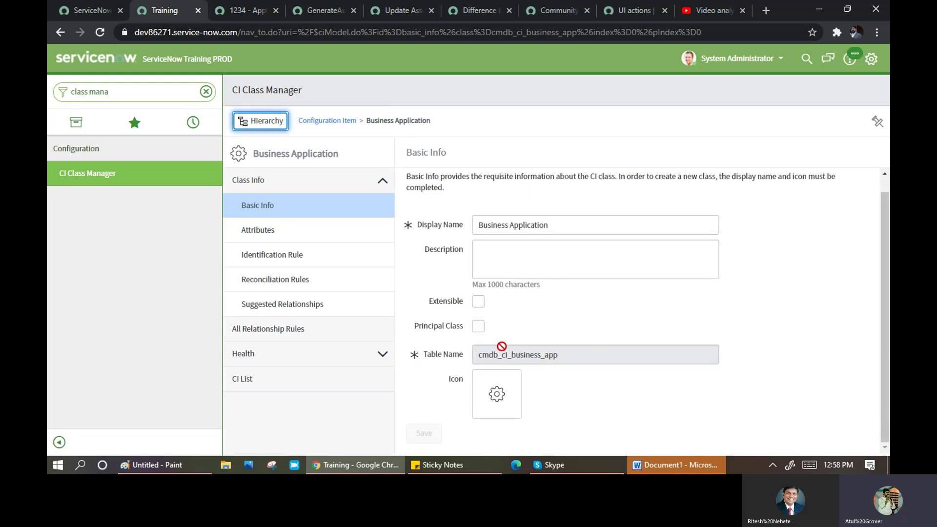
pyautogui.moveTo(573, 356); pyautogui.dragTo(495, 359)
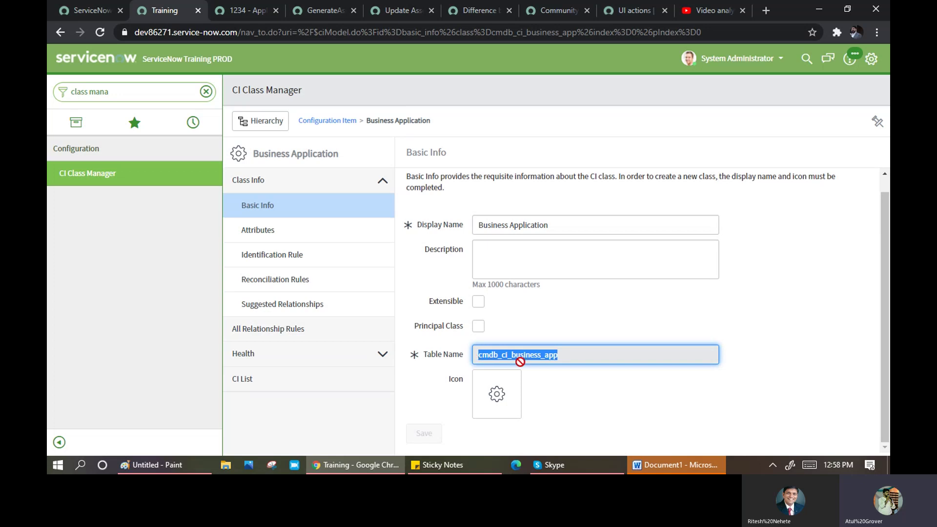
# Step: Open the Business Application class's attributes and review the full list of derived and added columns
pyautogui.click(260, 232)
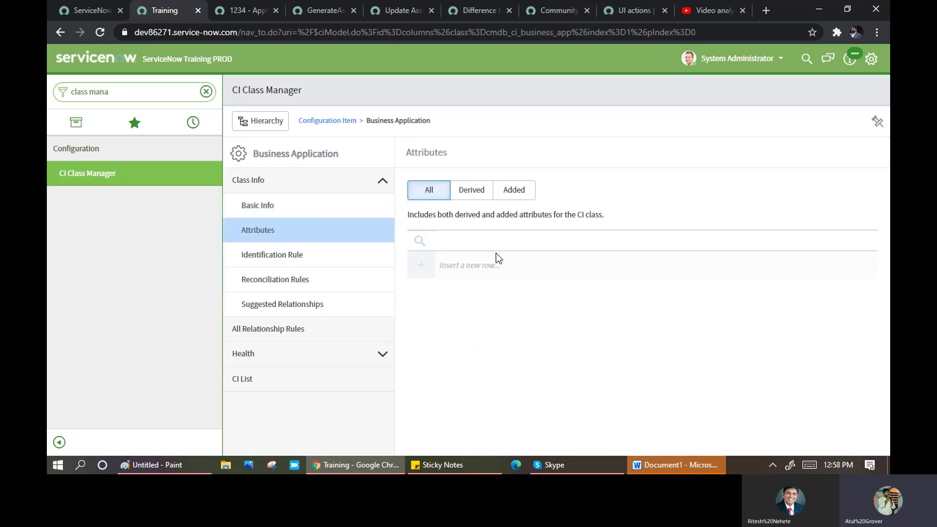
pyautogui.click(472, 196)
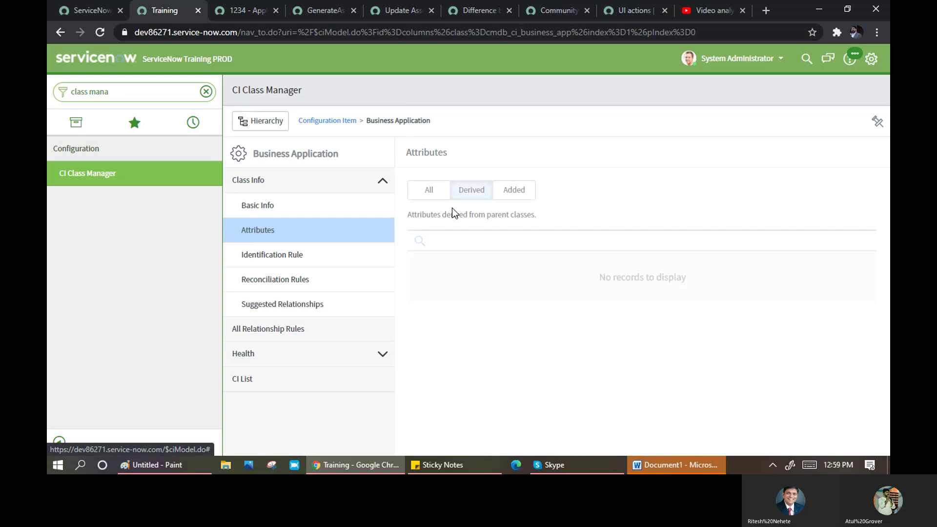
pyautogui.click(423, 191)
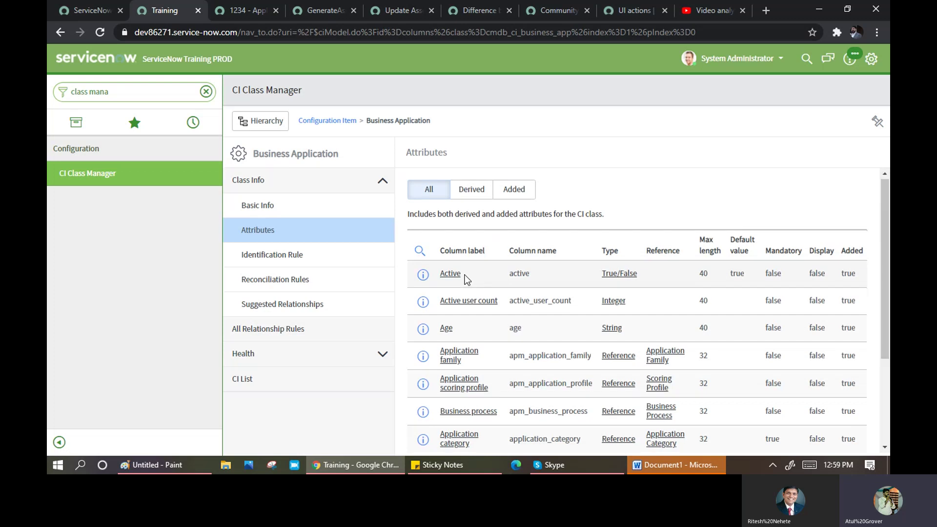
pyautogui.scroll(-1, 466, 271)
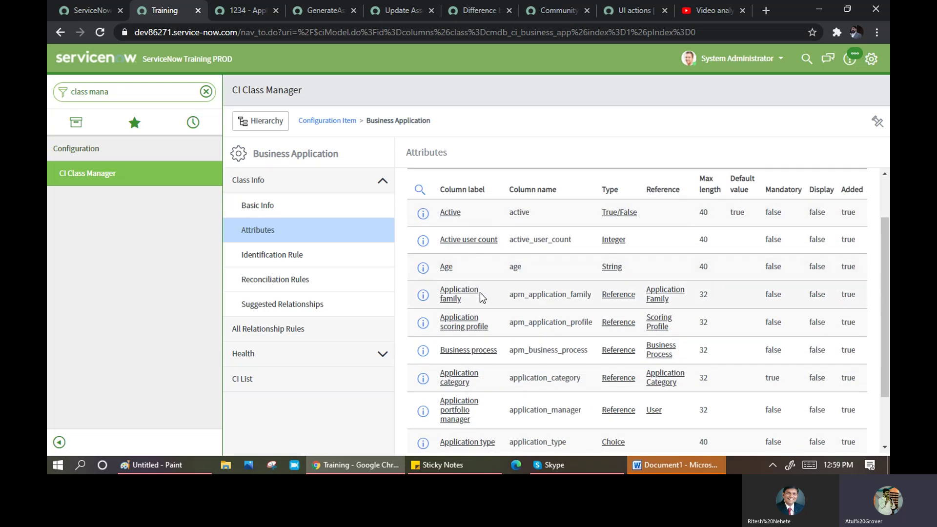
pyautogui.scroll(-1, 485, 287)
pyautogui.scroll(-1, 484, 287)
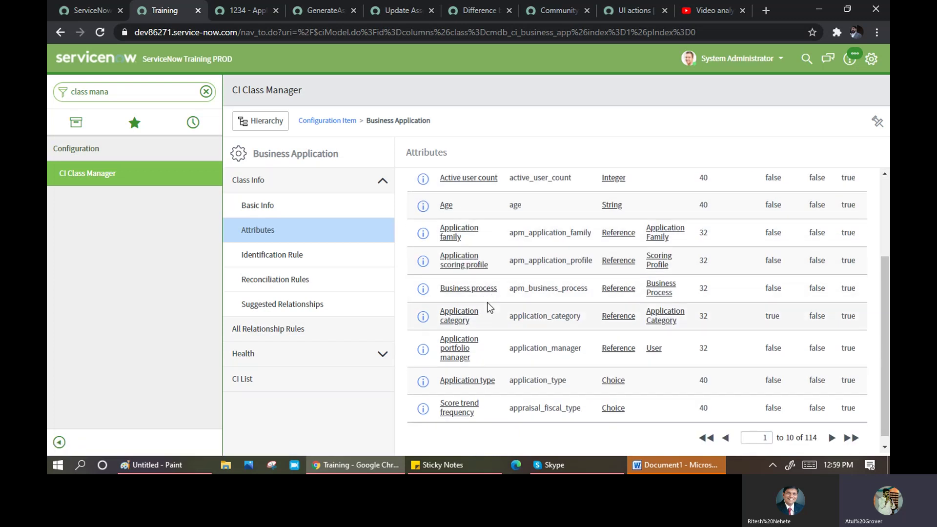
pyautogui.scroll(-1, 488, 305)
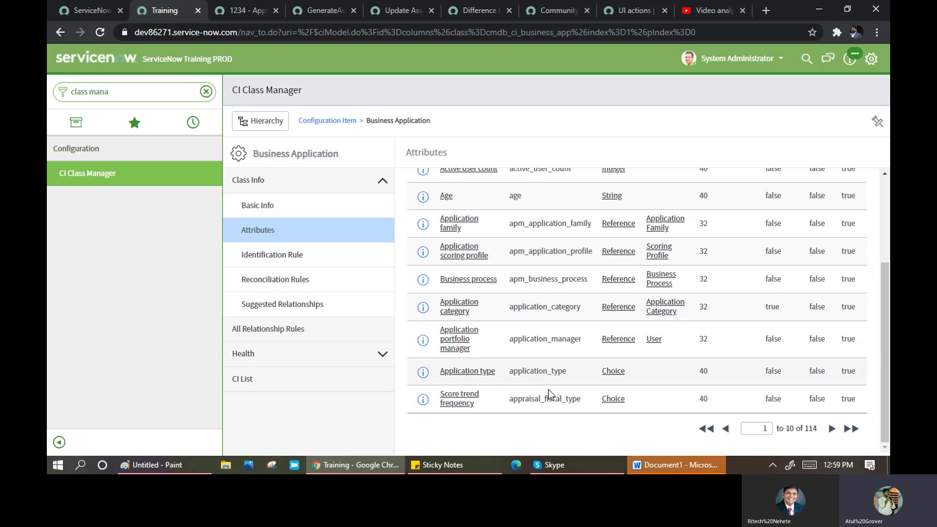
pyautogui.scroll(5, 516, 264)
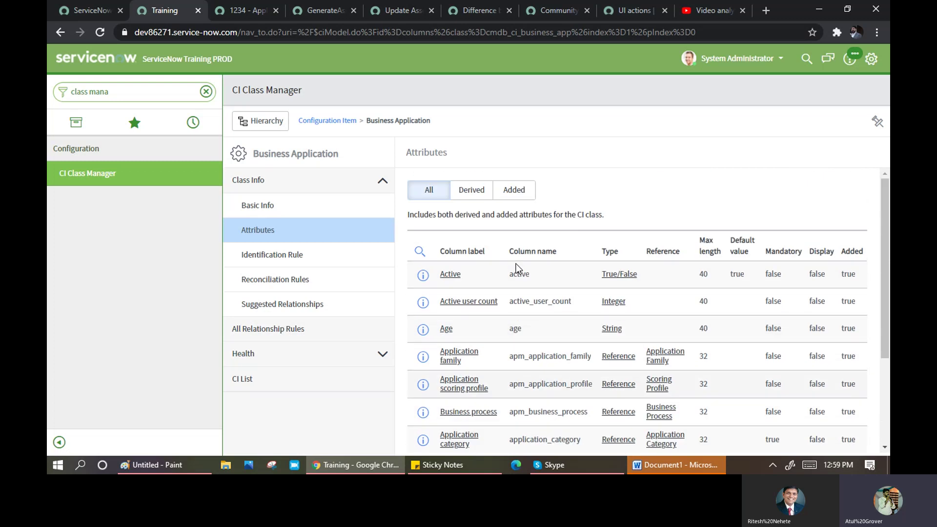
# Step: Review the Business Application attributes derived from parent classes, followed by those added specifically for the class
pyautogui.click(471, 190)
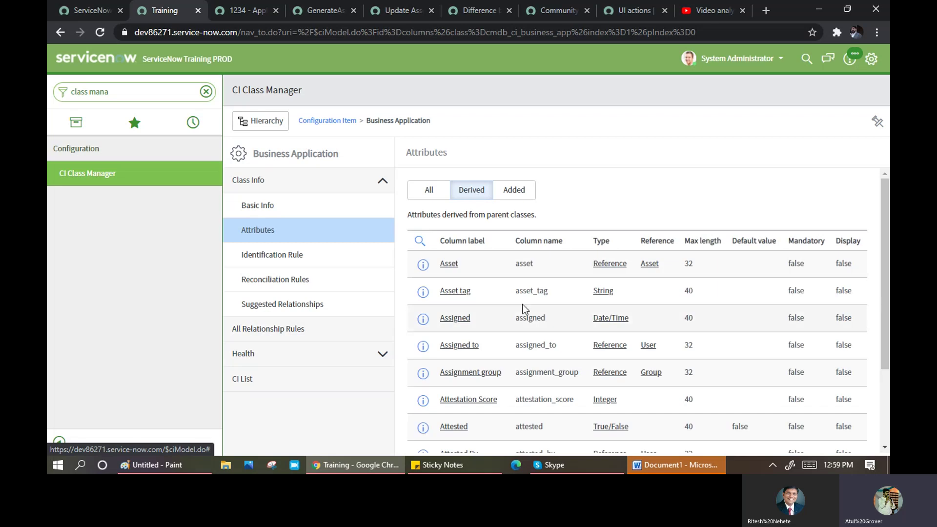
pyautogui.scroll(-3, 524, 322)
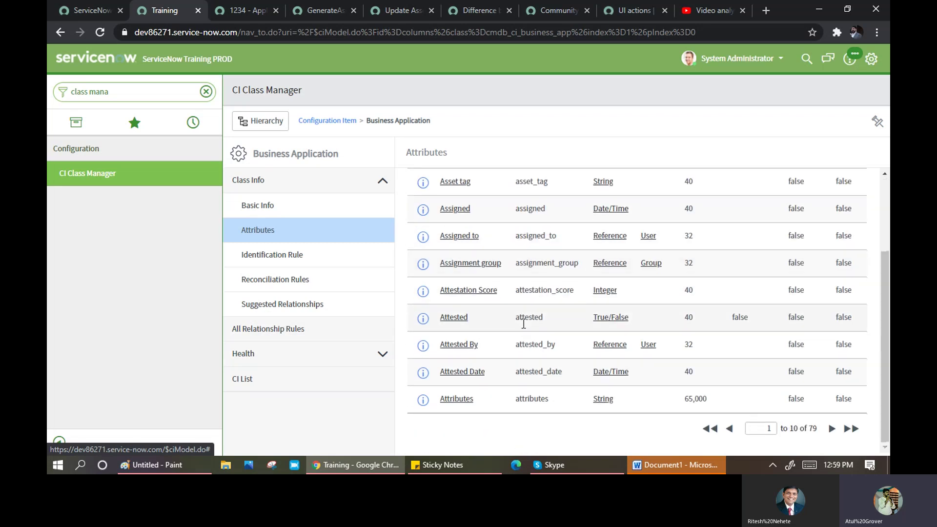
pyautogui.scroll(3, 523, 329)
pyautogui.click(515, 191)
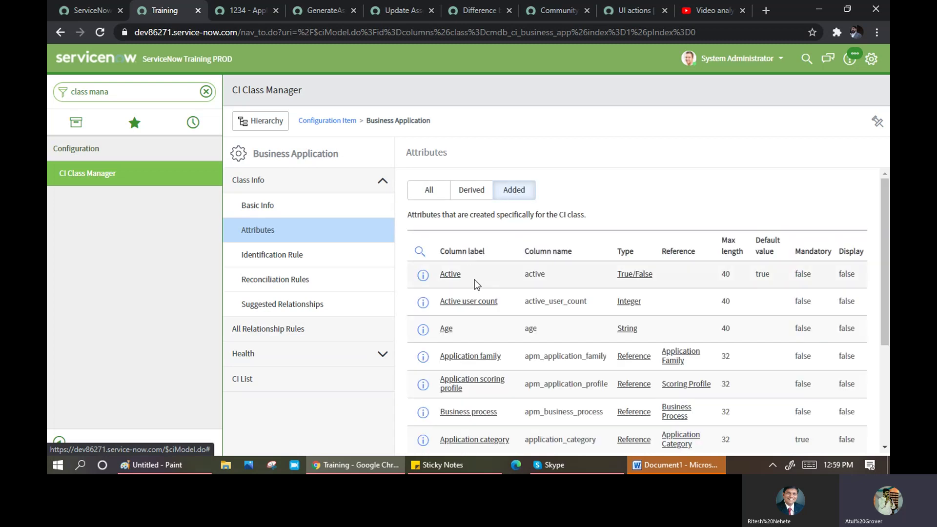
pyautogui.scroll(-3, 479, 288)
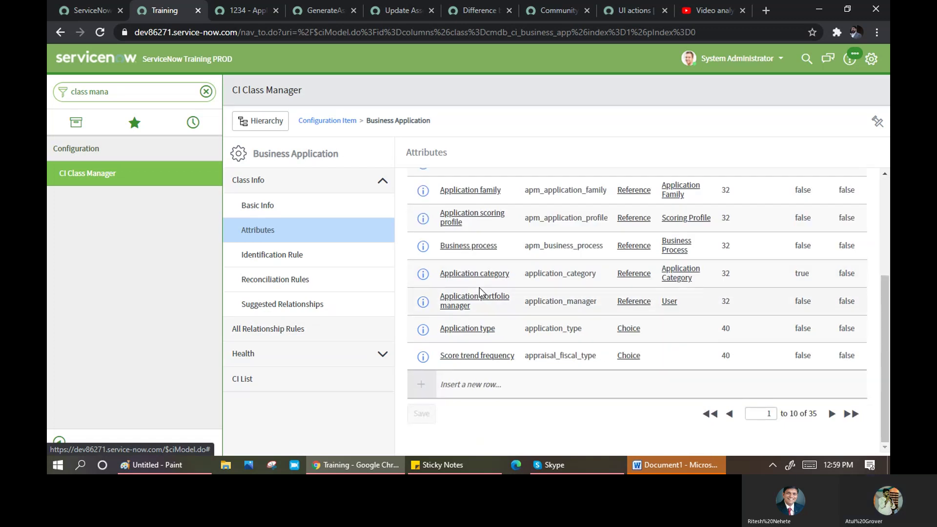
# Step: Open the CI List of the Business Application class and look through its records
pyautogui.click(250, 385)
pyautogui.click(298, 207)
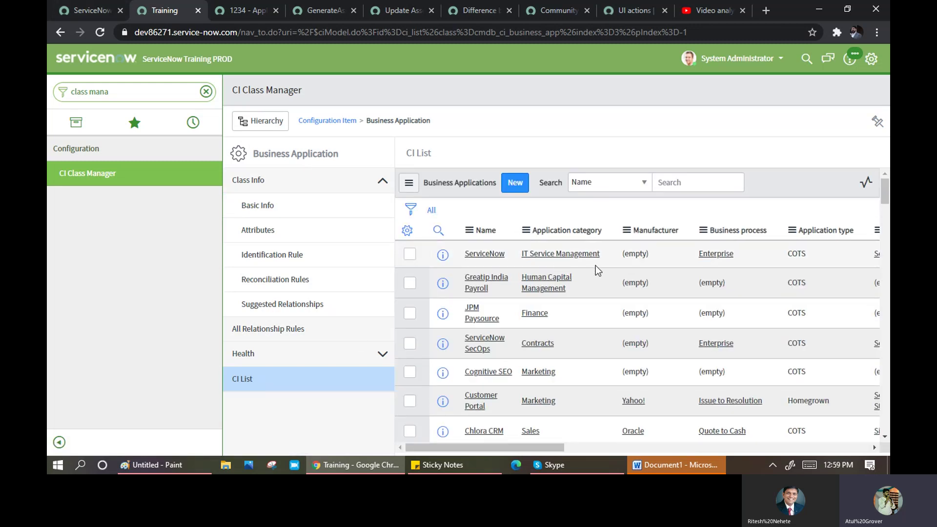
pyautogui.scroll(-3, 595, 265)
pyautogui.scroll(-15, 595, 270)
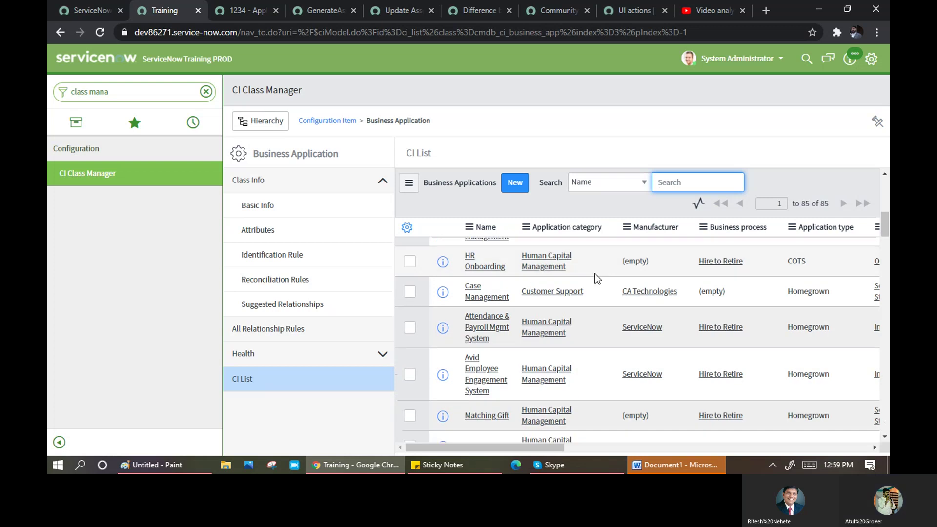
pyautogui.scroll(-15, 595, 281)
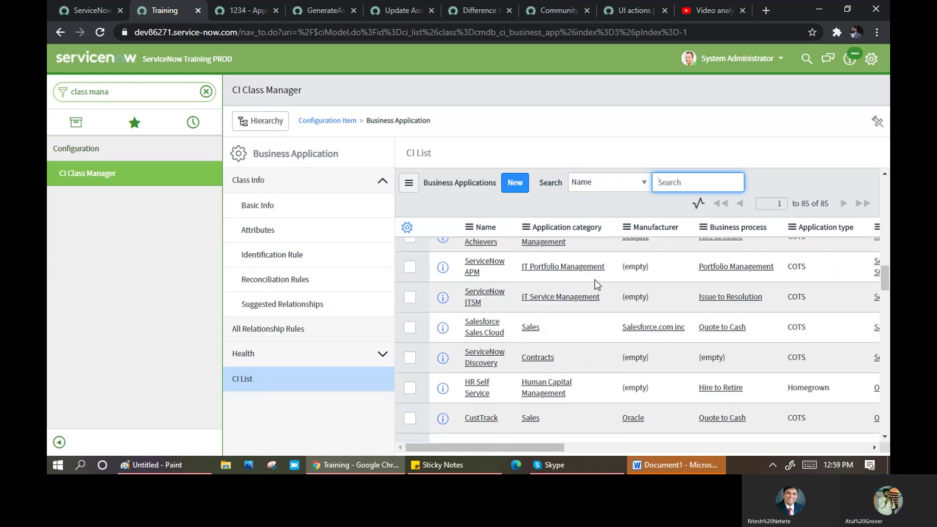
pyautogui.scroll(-10, 596, 288)
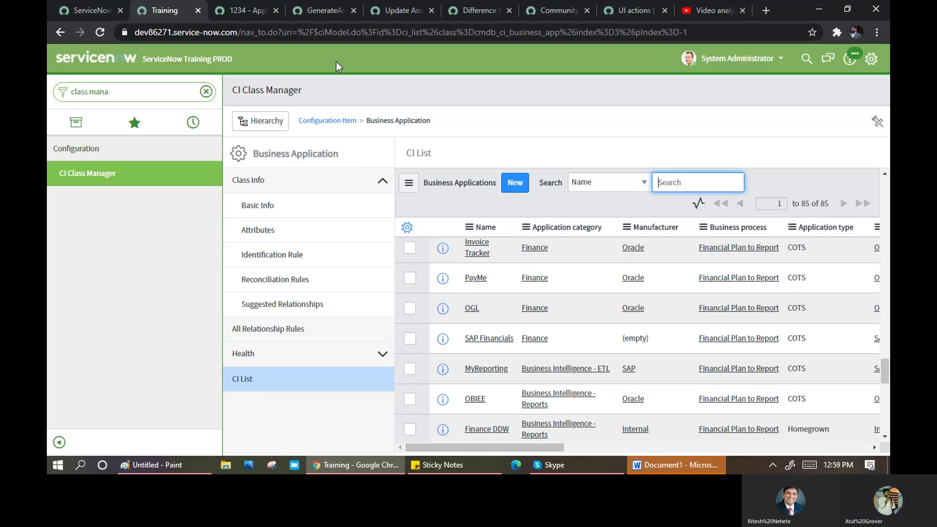
pyautogui.click(146, 97)
pyautogui.tripleClick(146, 97)
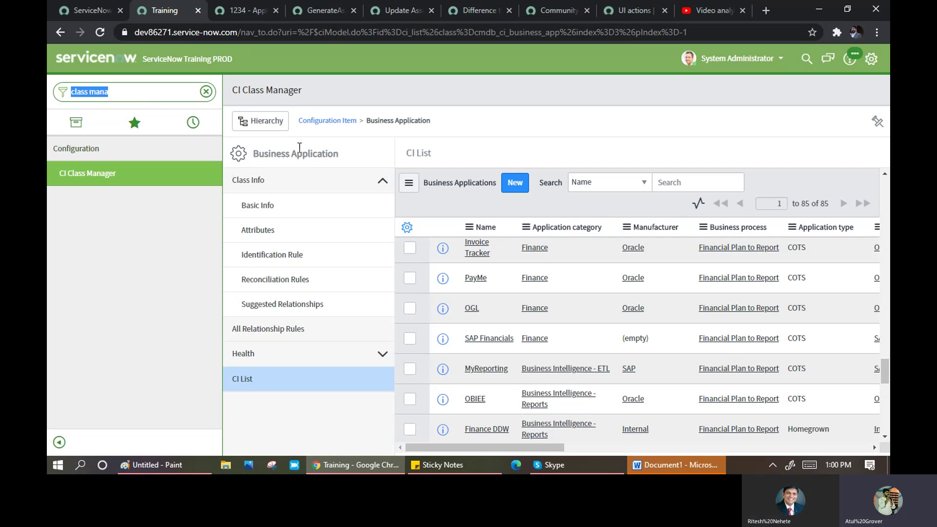
# Step: Go up to the Configuration Item class, search its class hierarchy for "com", and choose the Computer suggestion
pyautogui.click(326, 121)
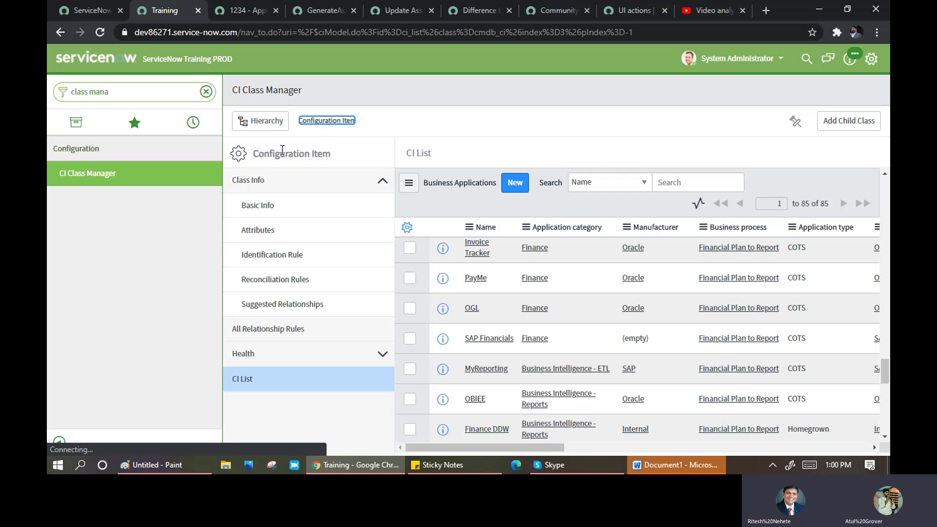
pyautogui.click(261, 126)
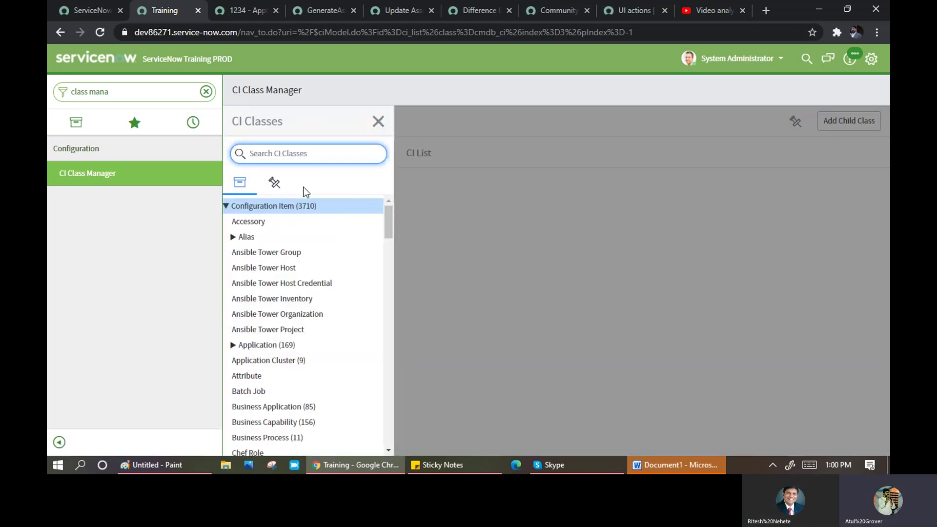
pyautogui.write('com')
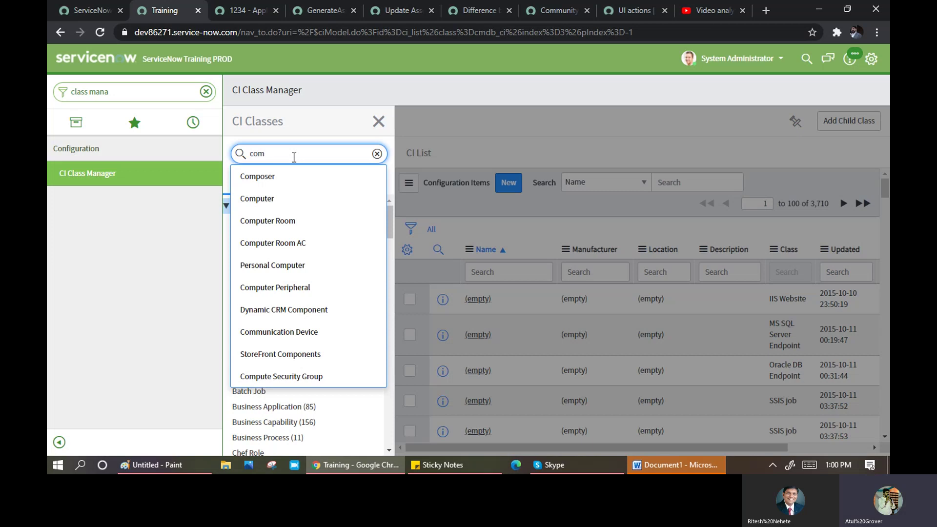
pyautogui.click(259, 205)
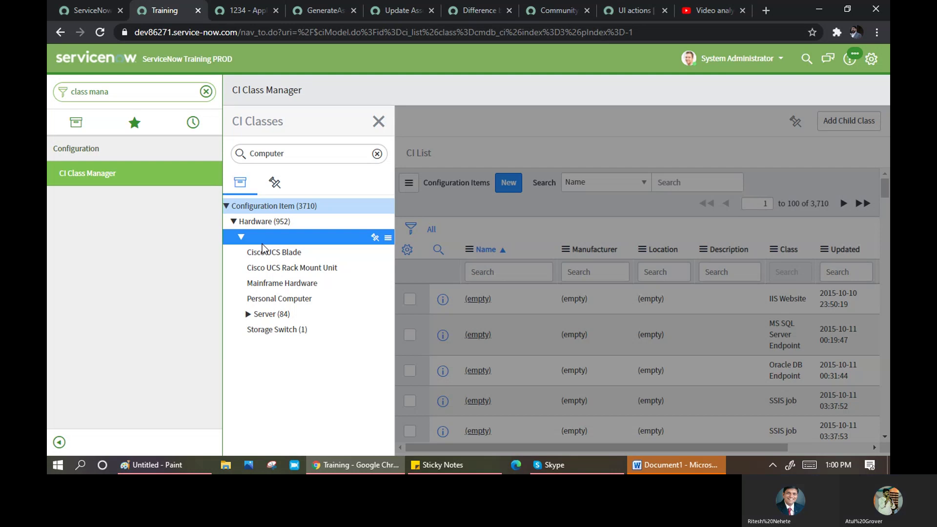
# Step: Expand the Server class under Hardware > Computer and look through its child classes
pyautogui.click(227, 206)
pyautogui.click(226, 206)
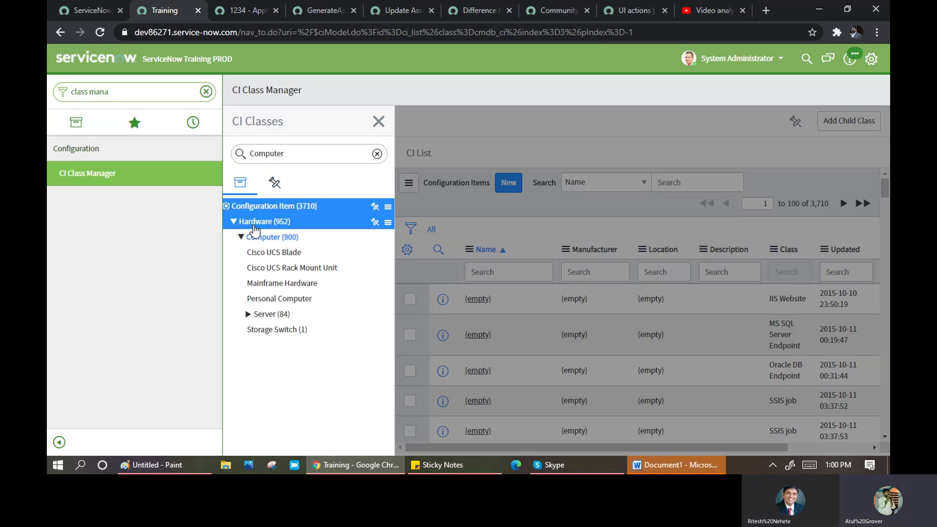
pyautogui.click(248, 314)
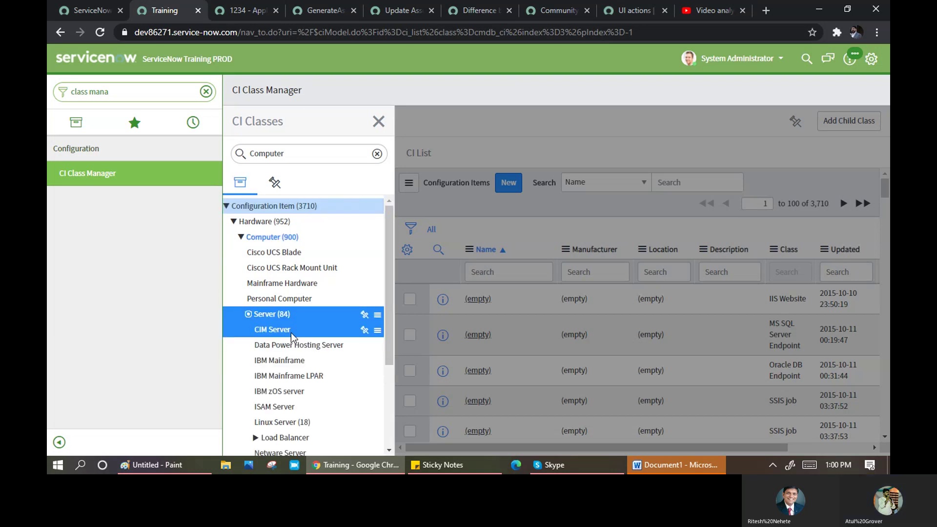
pyautogui.scroll(-1, 295, 344)
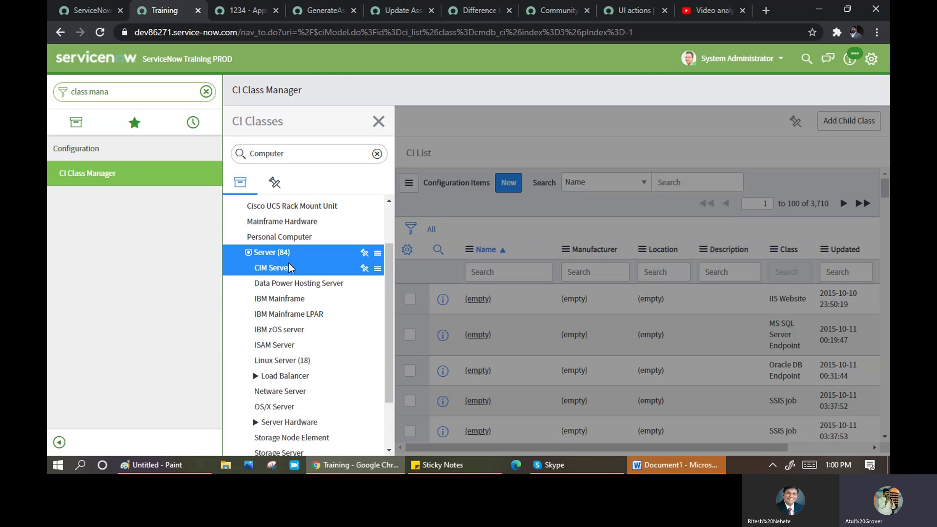
pyautogui.scroll(-1, 293, 323)
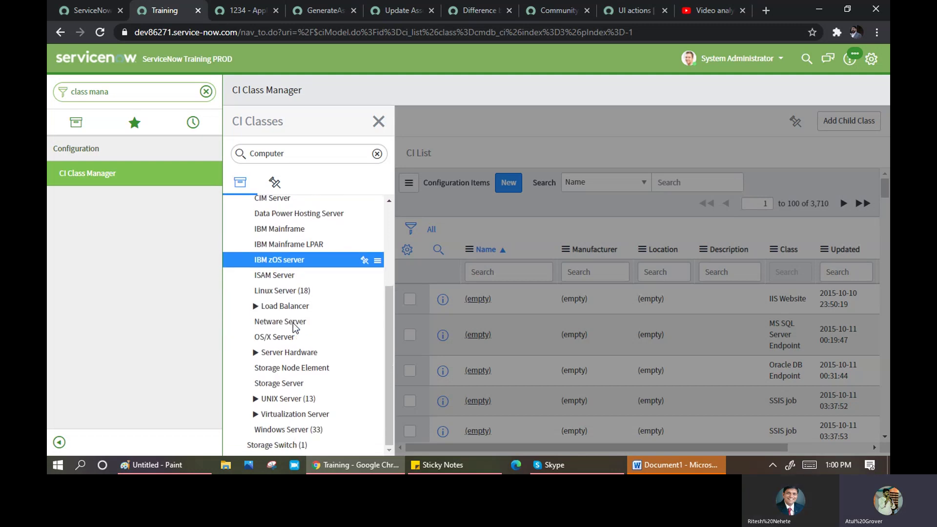
pyautogui.click(293, 322)
pyautogui.scroll(2, 293, 329)
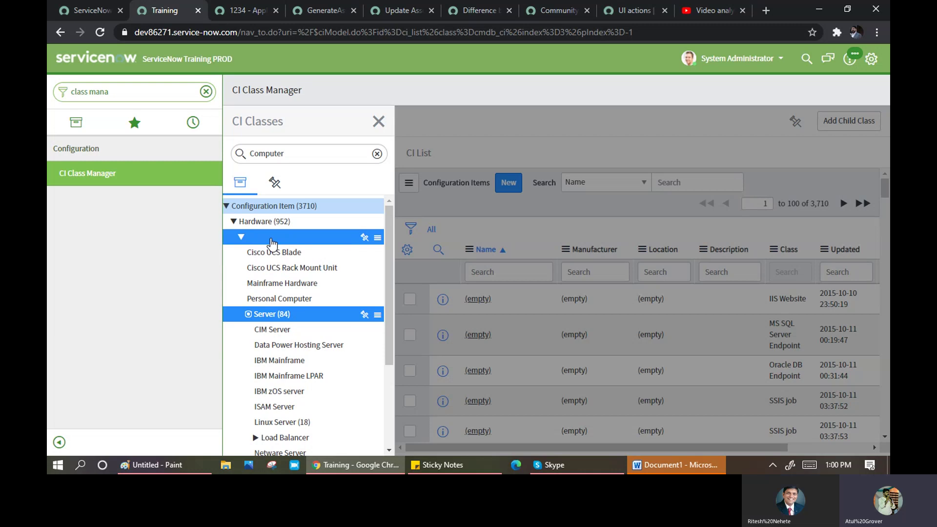
# Step: Open the Personal Computer class and review its full attribute list
pyautogui.click(273, 299)
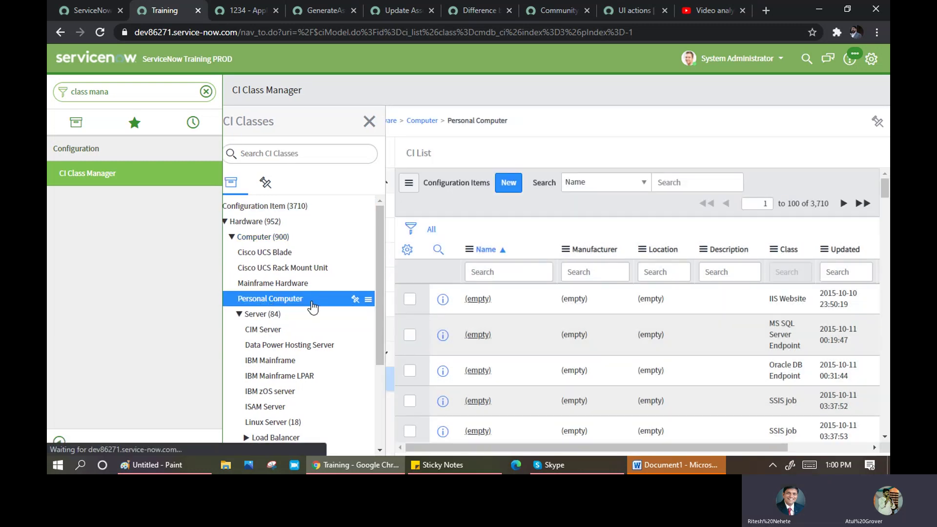
pyautogui.click(332, 286)
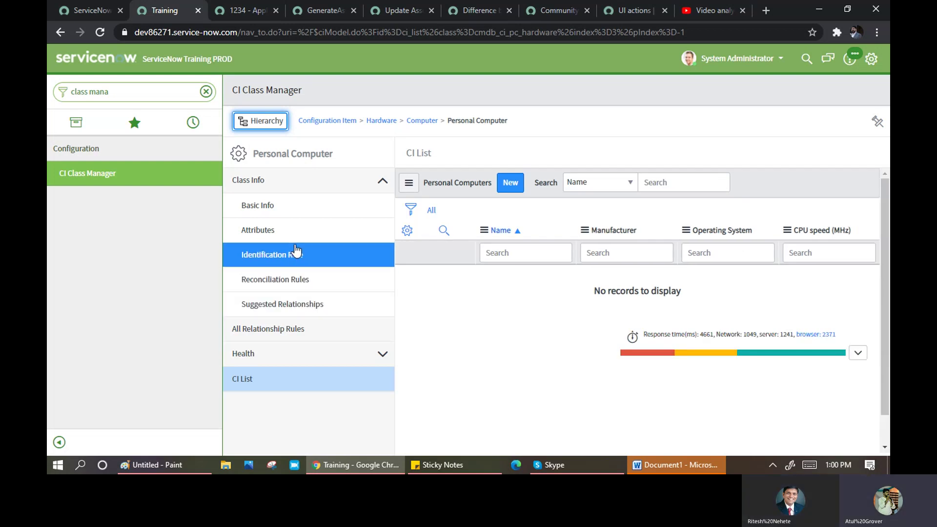
pyautogui.click(268, 230)
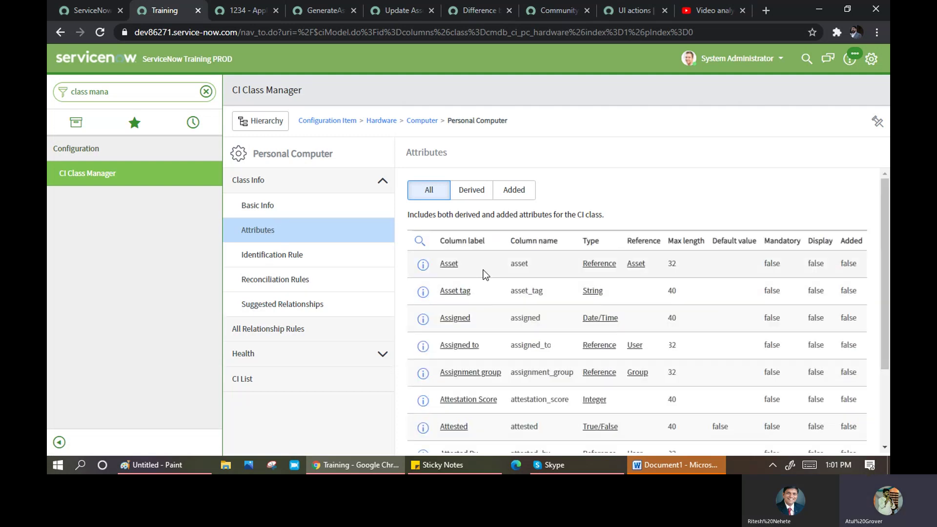
pyautogui.scroll(-3, 485, 274)
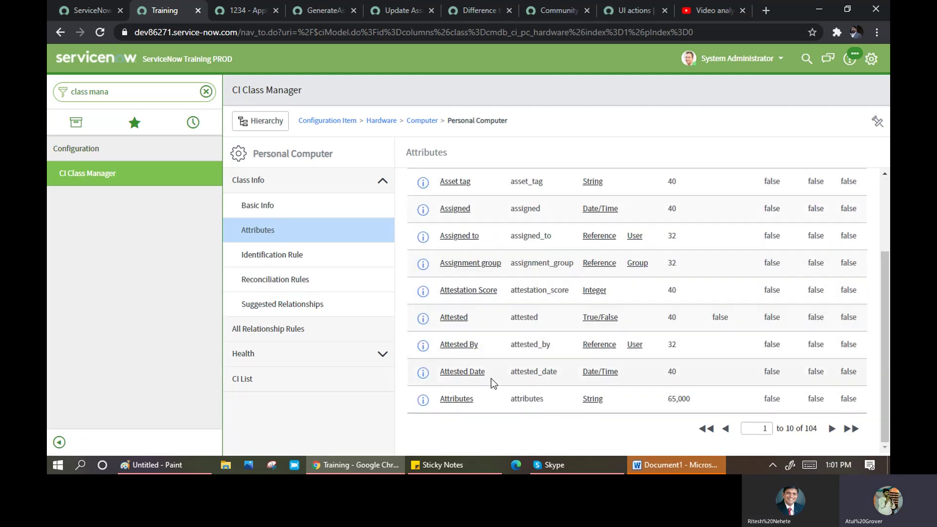
# Step: Move up through the parent classes Computer and Hardware to view their attributes, and collapse the Class Info section
pyautogui.click(422, 124)
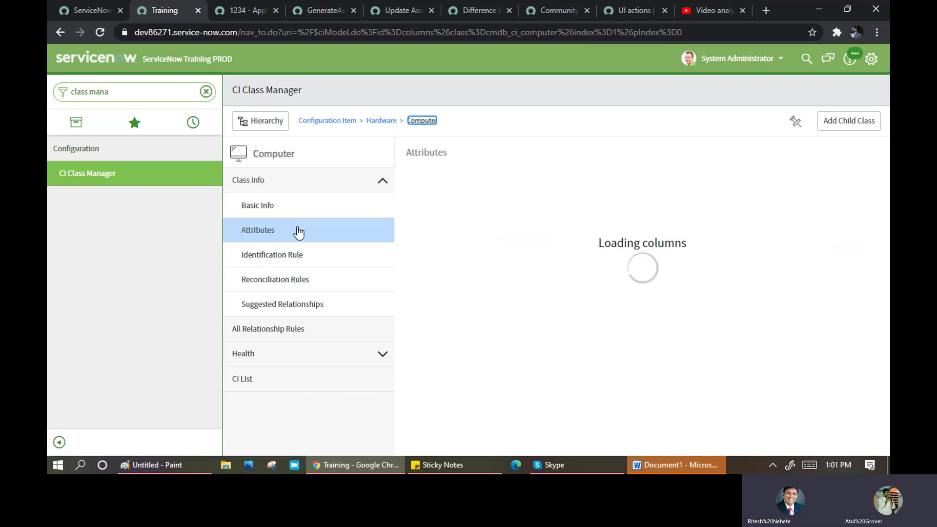
pyautogui.click(381, 122)
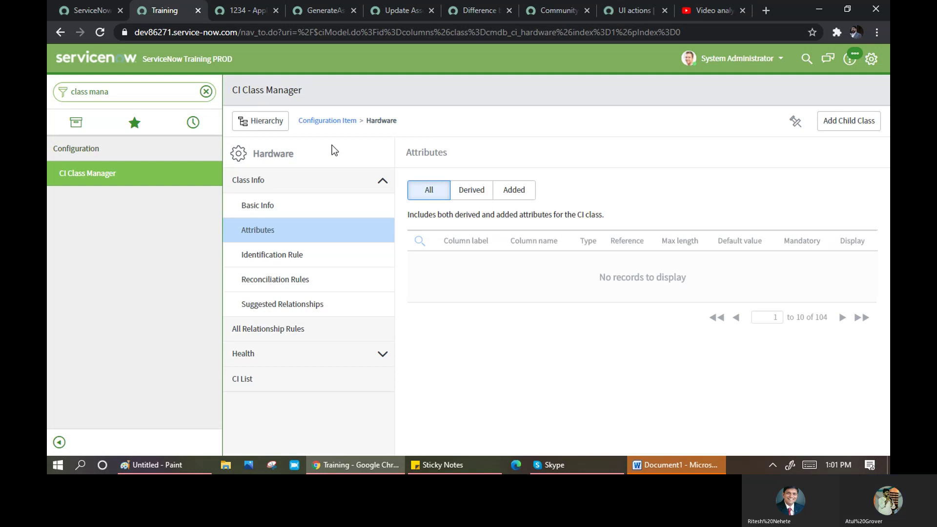
pyautogui.click(381, 186)
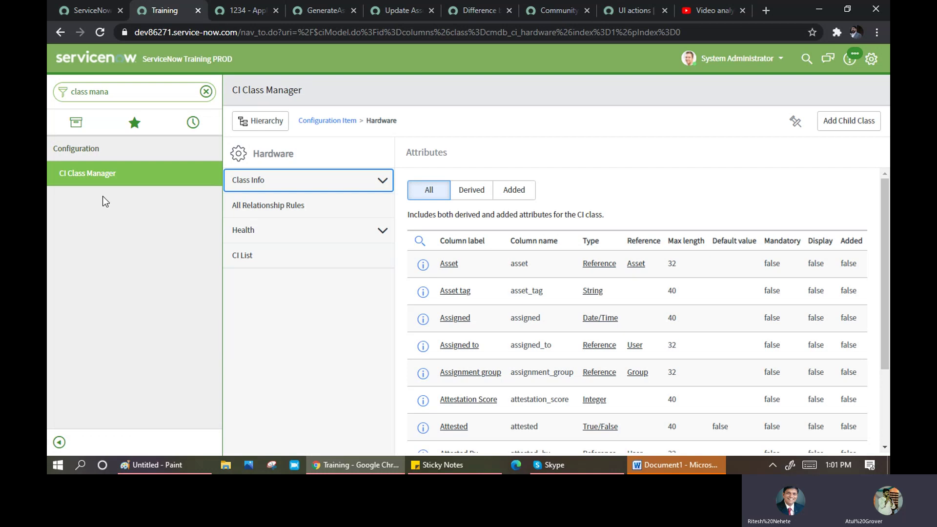
# Step: Filter the navigator by "compu" and open the Computers list under Base Items
pyautogui.click(151, 95)
pyautogui.write('c')
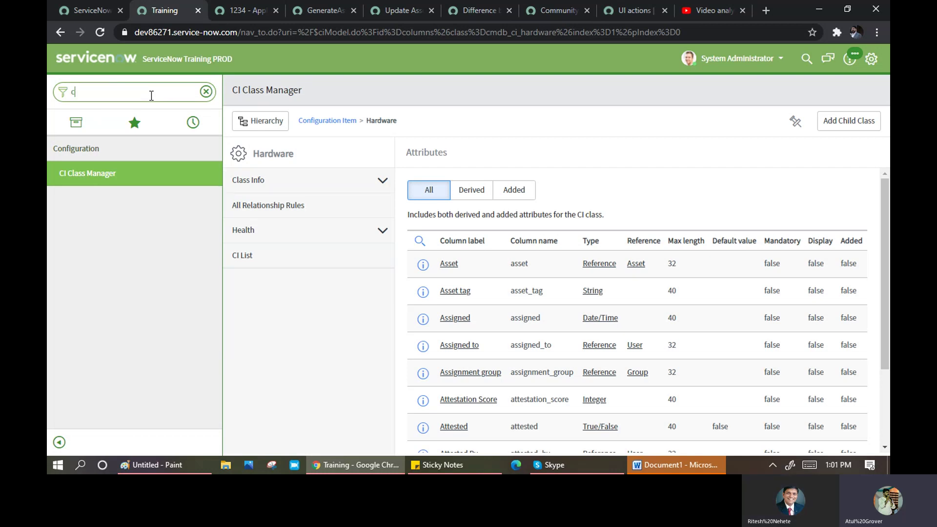
pyautogui.write('ompu')
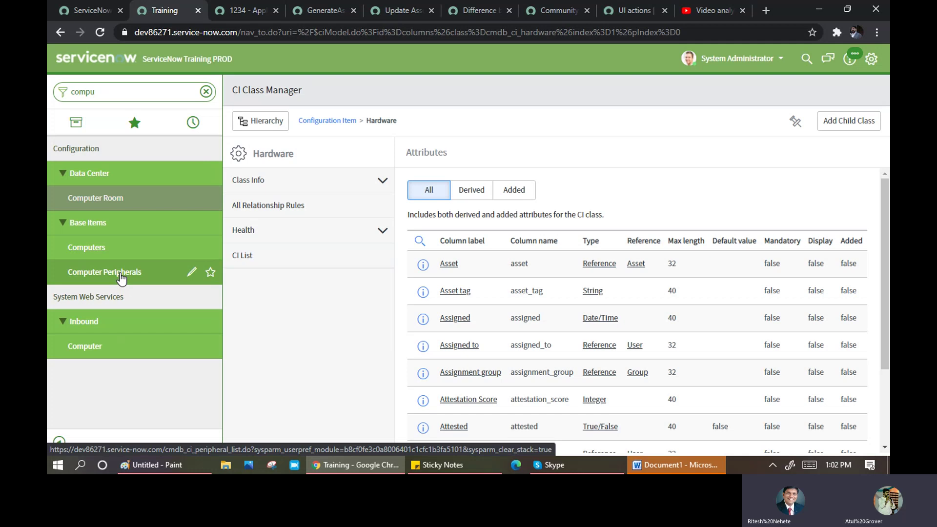
pyautogui.click(86, 248)
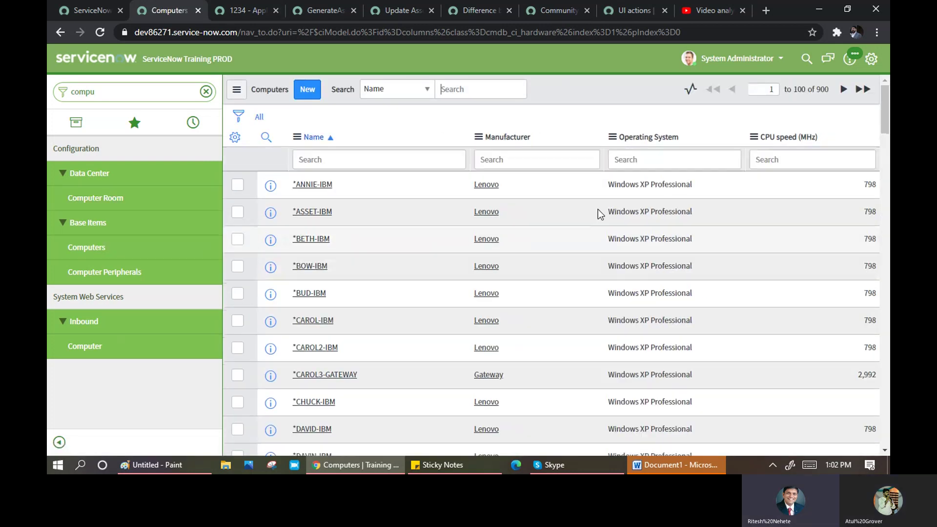
# Step: Start a new Computer record, collapse the navigator and name the record Laptop 3150
pyautogui.click(307, 90)
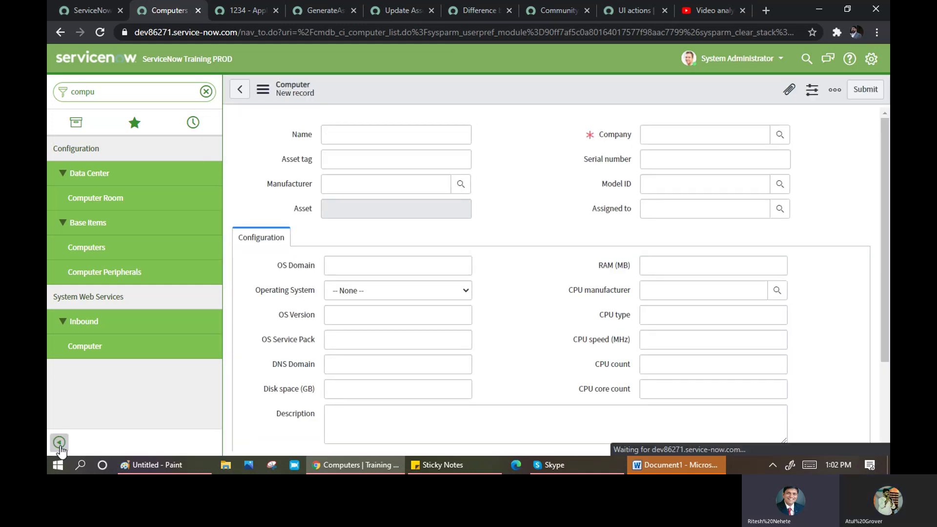
pyautogui.click(59, 442)
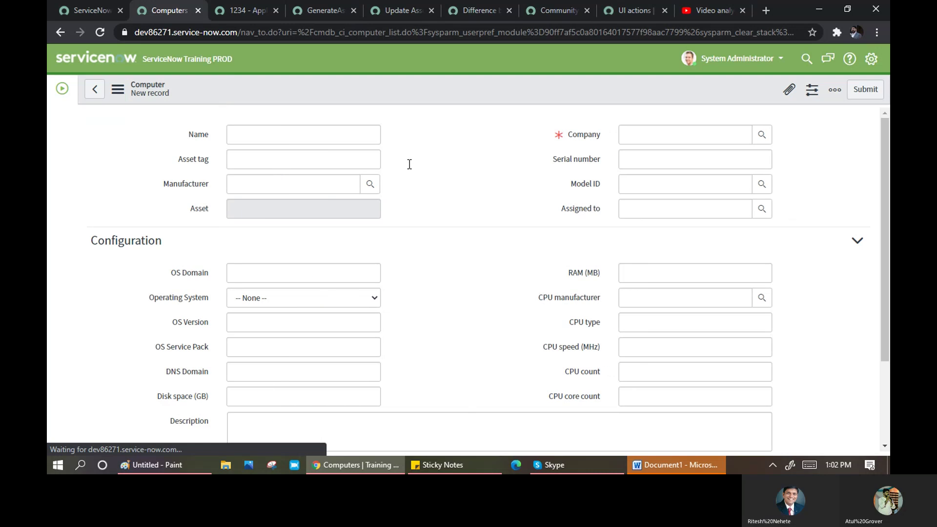
pyautogui.click(260, 140)
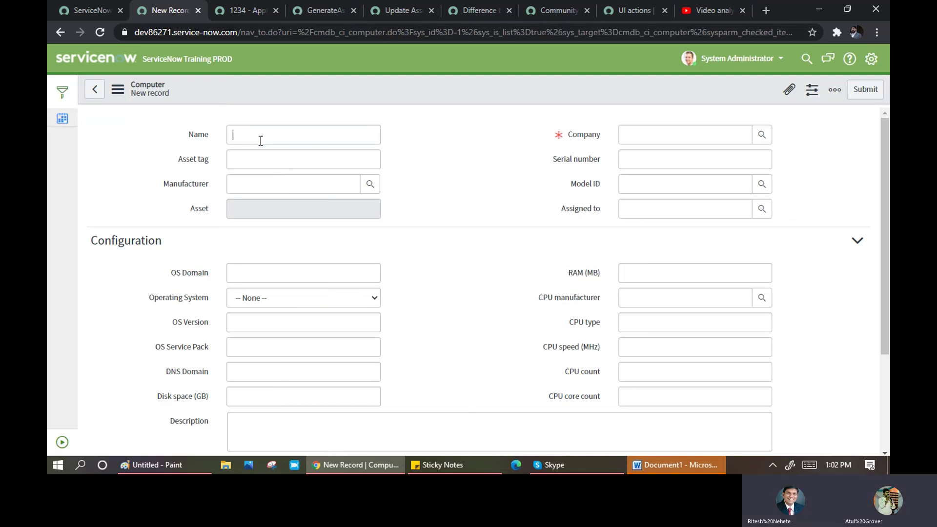
pyautogui.write('Ri')
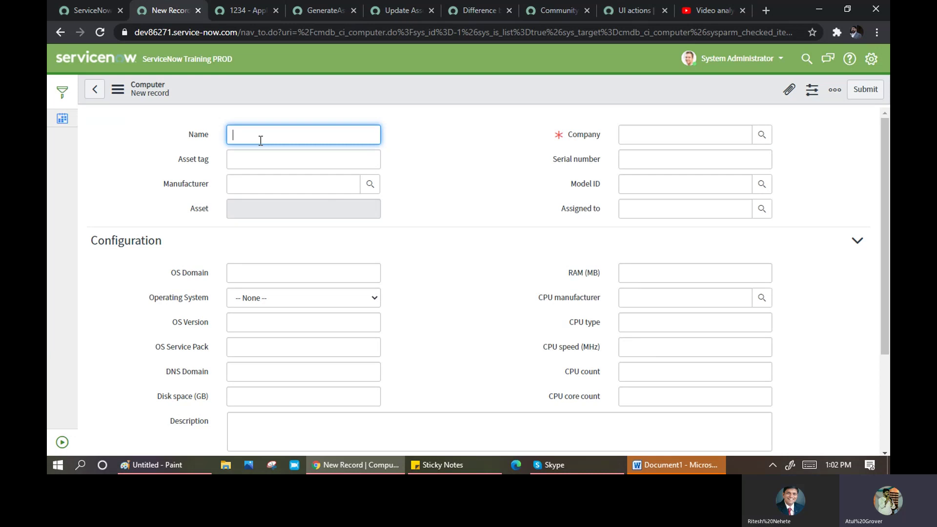
pyautogui.write('tesh Laptopn')
pyautogui.click(260, 160)
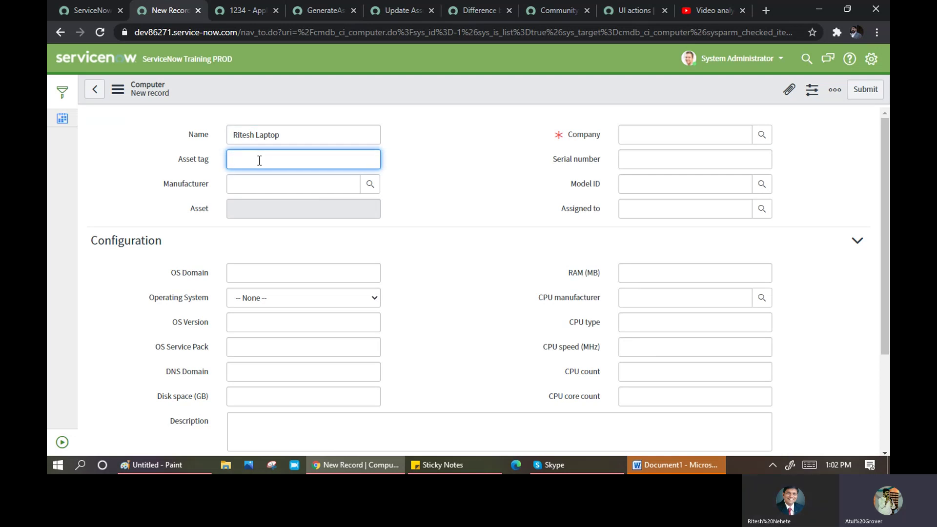
pyautogui.moveTo(283, 140); pyautogui.dragTo(223, 135)
pyautogui.write('Laptopn')
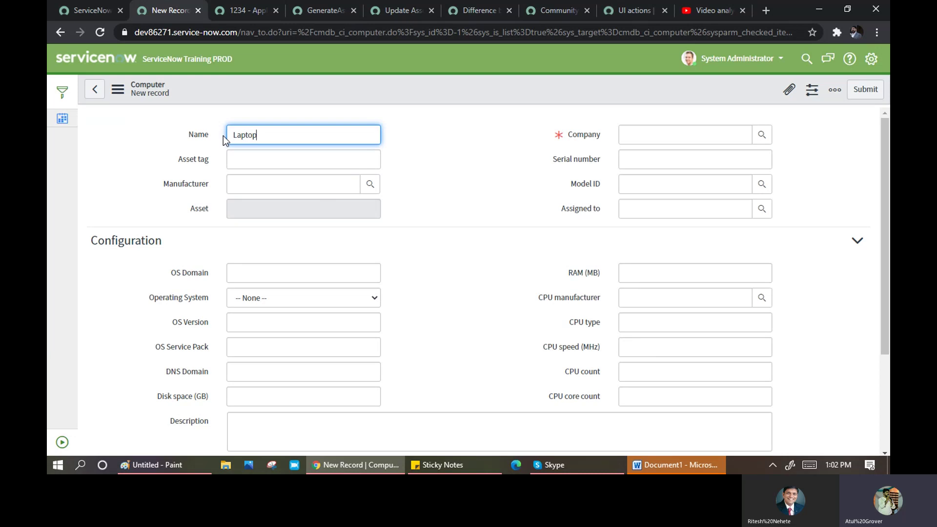
pyautogui.write(' 3150')
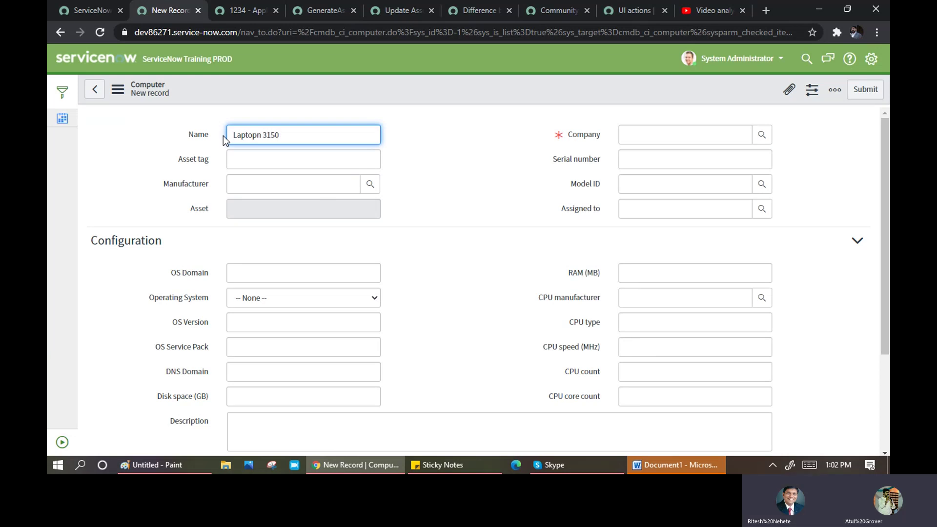
pyautogui.press('BackSpace')
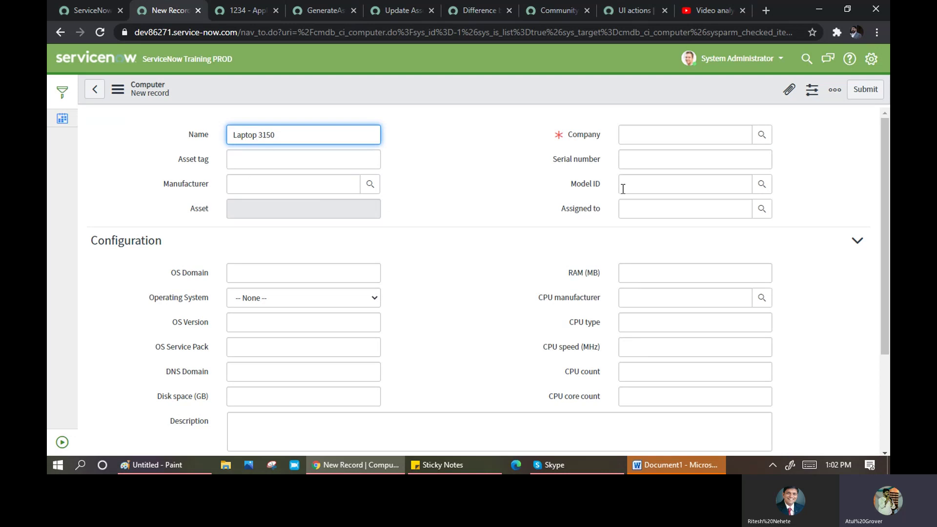
pyautogui.click(297, 138)
# Step: Enter asset tag 456765 and choose ACME China as the company for the new computer
pyautogui.click(275, 163)
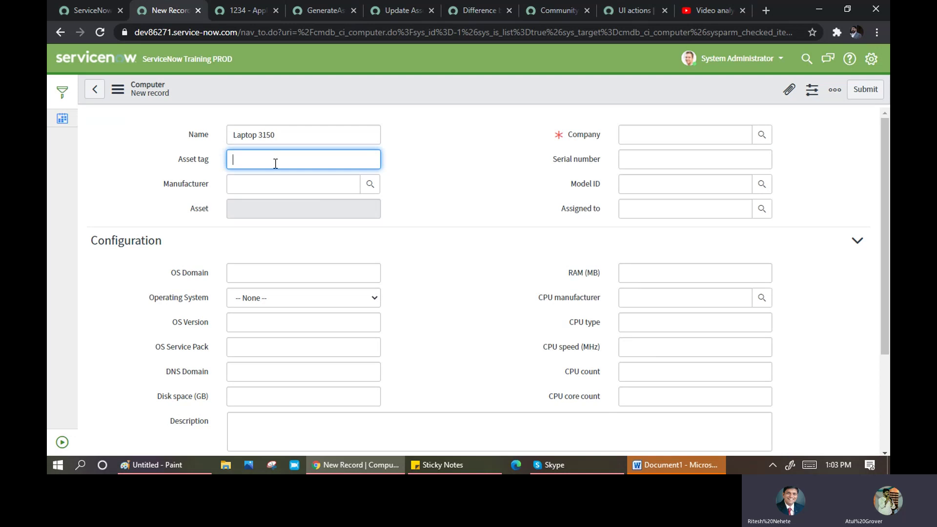
pyautogui.write('456765')
pyautogui.click(674, 133)
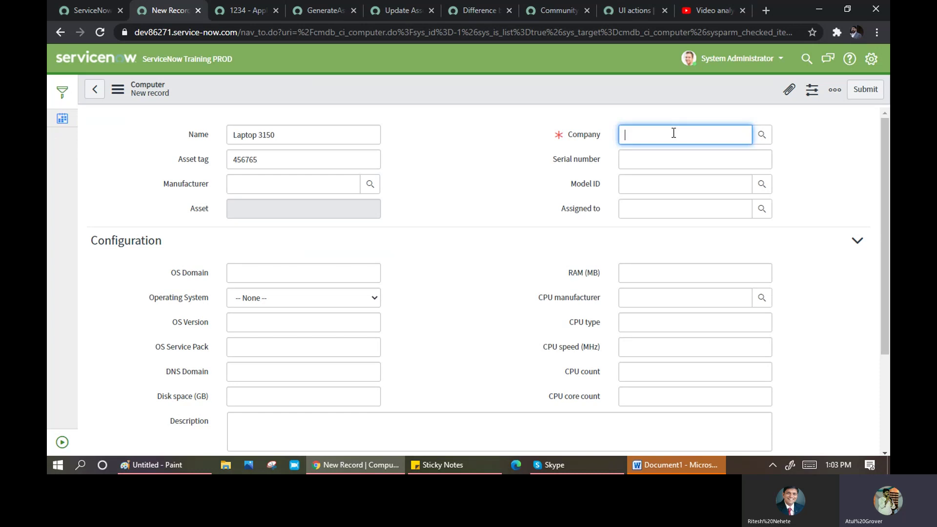
pyautogui.write('**')
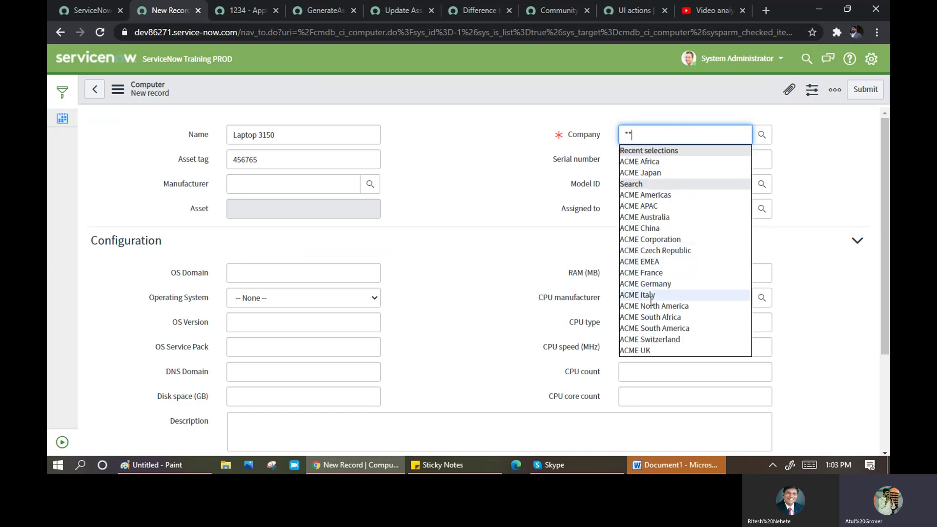
pyautogui.click(649, 228)
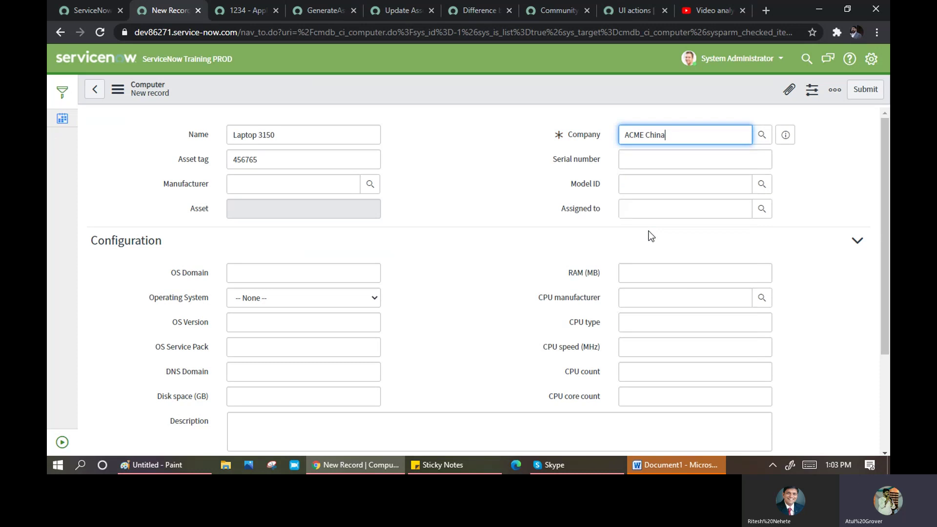
# Step: Choose Apple as the manufacturer and Asus A53 Series as the model ID
pyautogui.click(336, 183)
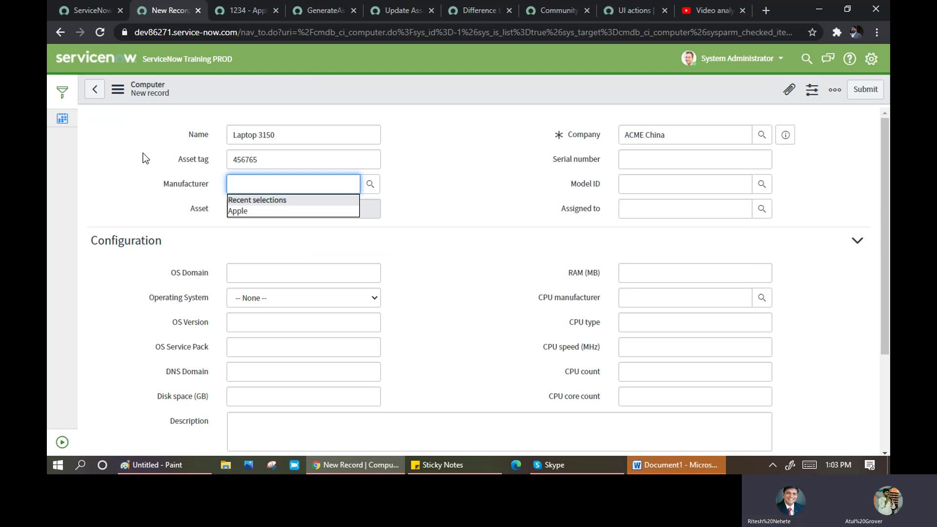
pyautogui.click(240, 211)
pyautogui.click(639, 182)
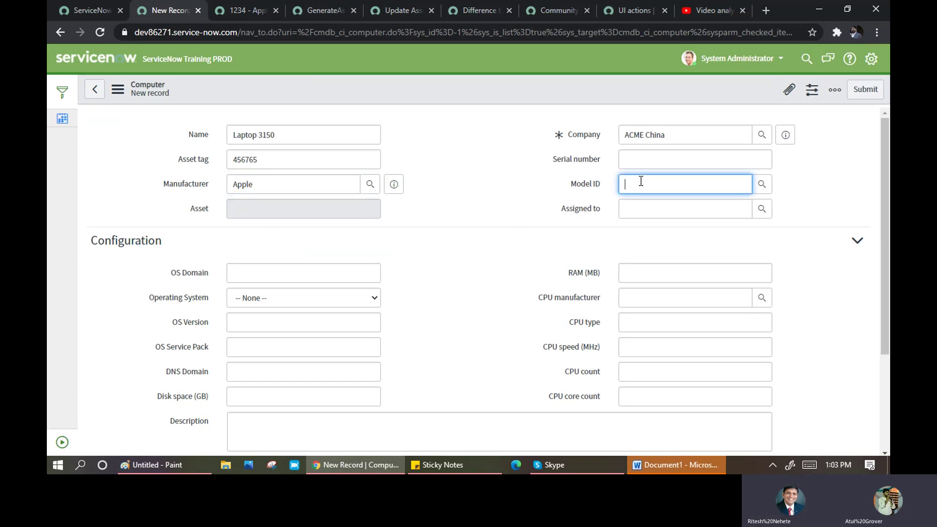
pyautogui.write('**')
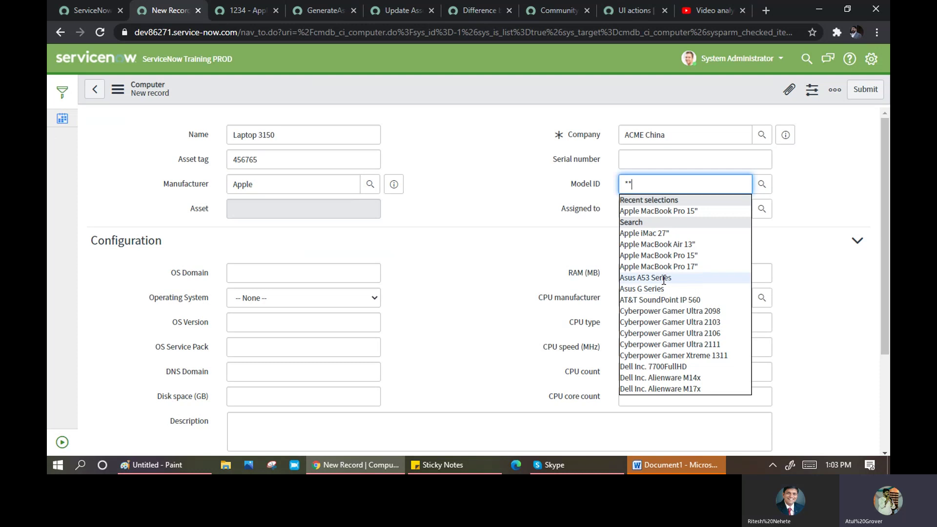
pyautogui.click(661, 277)
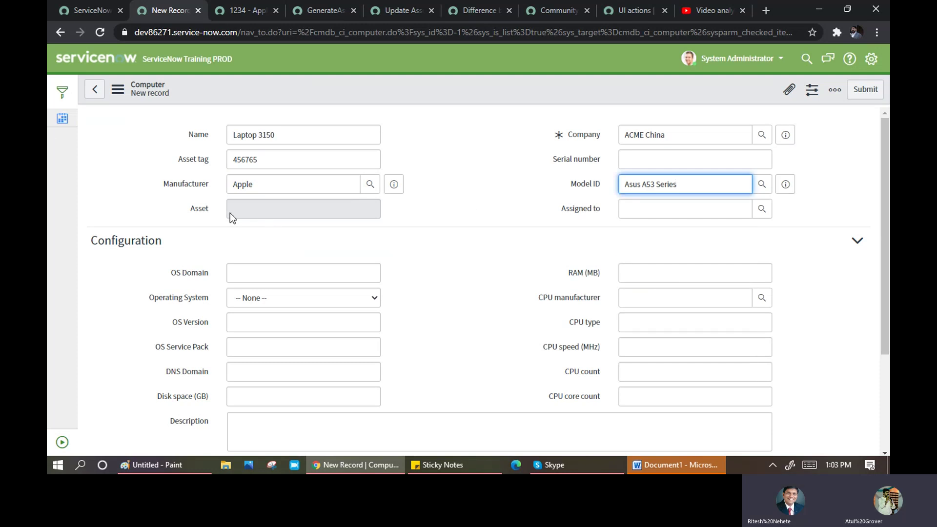
# Step: Check the read-only Asset field and save the new computer record, staying on its form
pyautogui.click(283, 211)
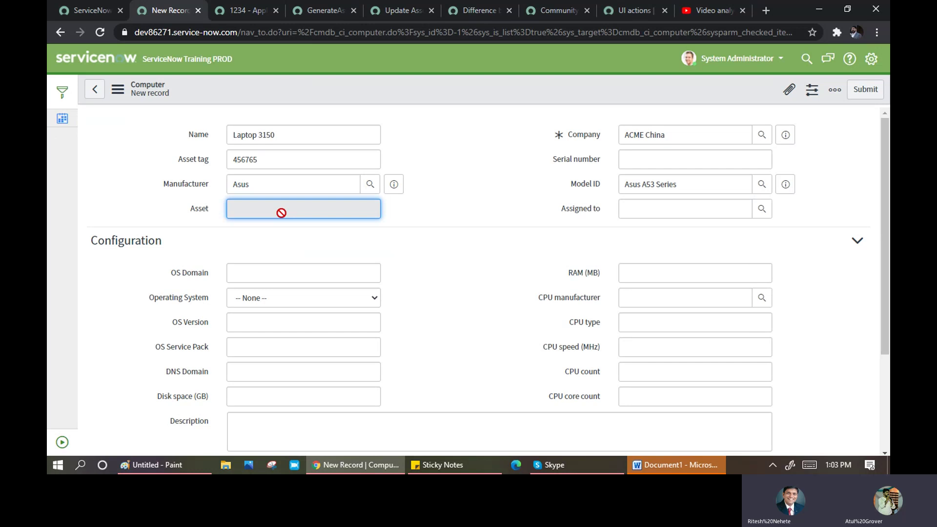
pyautogui.click(391, 88)
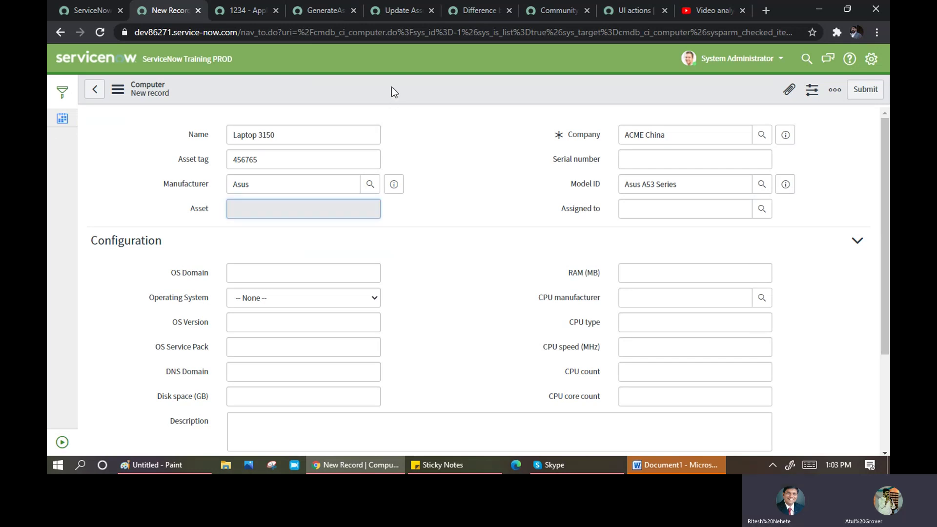
pyautogui.rightClick(392, 88)
pyautogui.click(406, 95)
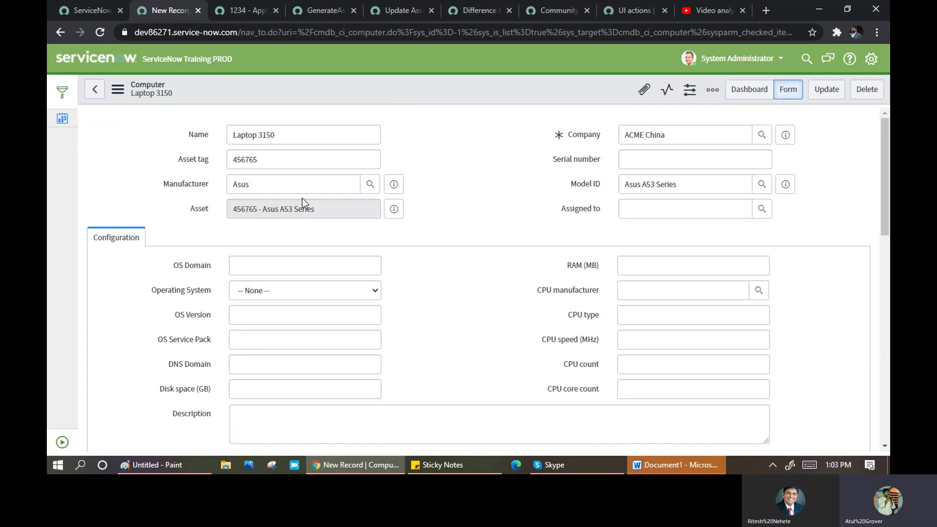
# Step: Copy the Asset value into the computer's Name field, making it 456765 - Asus A53 Series
pyautogui.click(294, 209)
pyautogui.tripleClick(294, 208)
pyautogui.hotkey('ctrl', 'c')
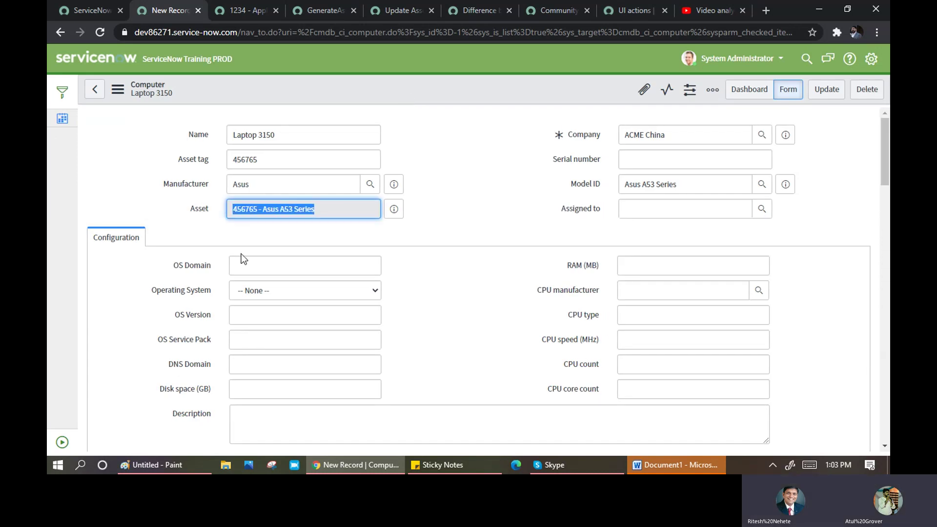
pyautogui.moveTo(209, 162); pyautogui.dragTo(169, 157)
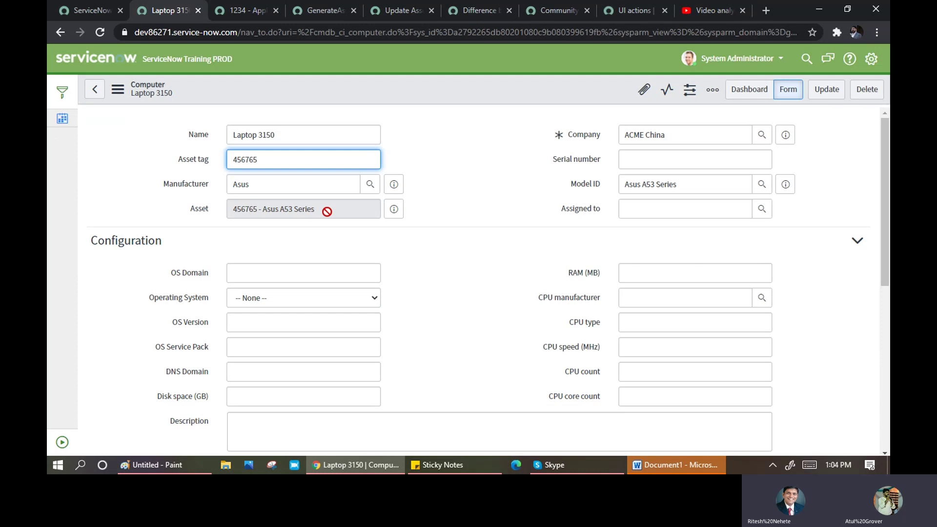
pyautogui.moveTo(326, 211); pyautogui.dragTo(225, 214)
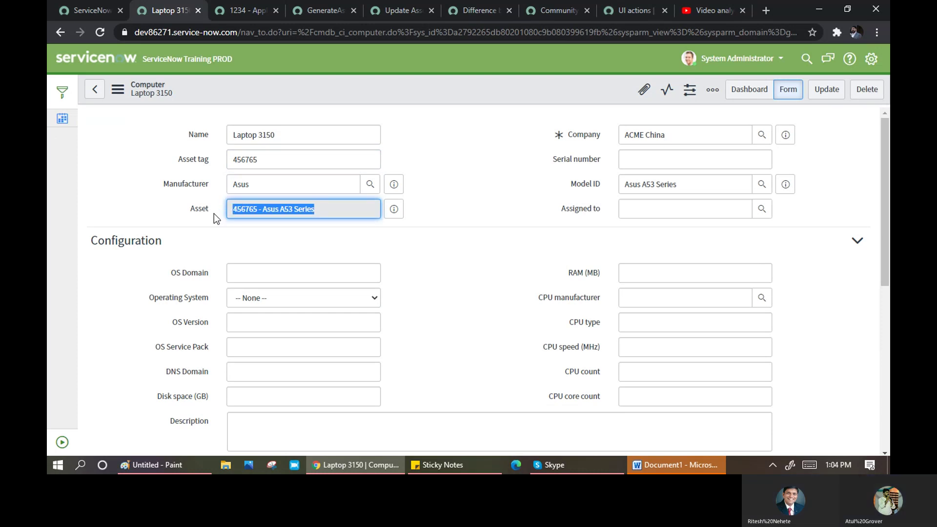
pyautogui.moveTo(286, 137); pyautogui.dragTo(202, 132)
pyautogui.hotkey('ctrl', 'v')
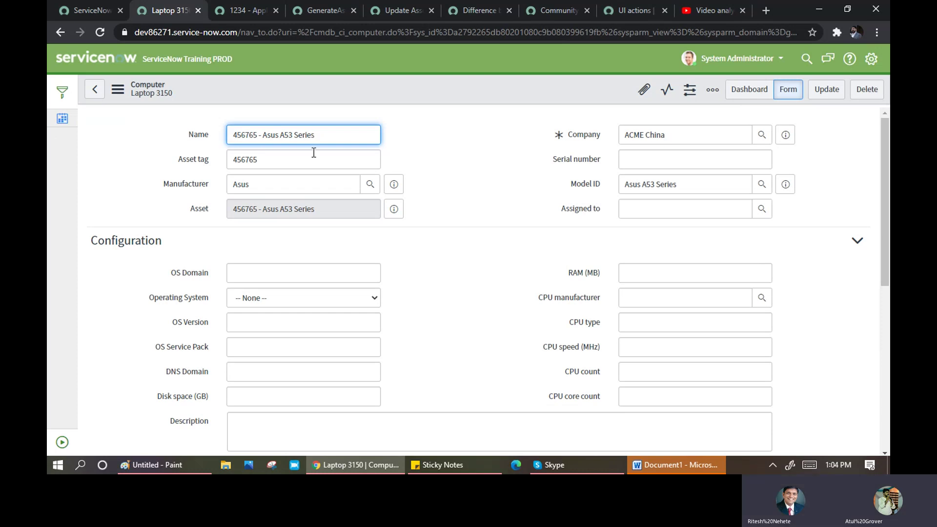
# Step: Assign the computer to a user from the suggested people and save the record
pyautogui.click(634, 210)
pyautogui.write('**')
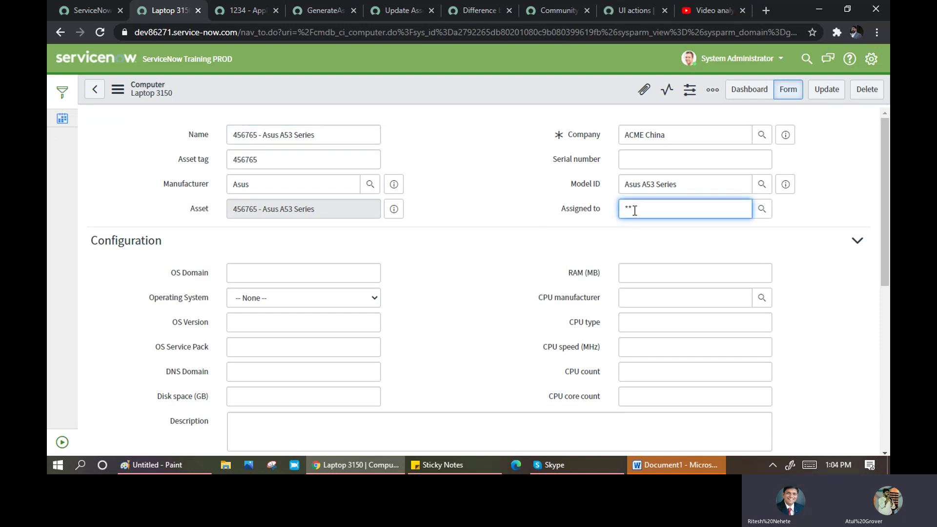
pyautogui.click(653, 248)
pyautogui.rightClick(421, 90)
pyautogui.click(437, 98)
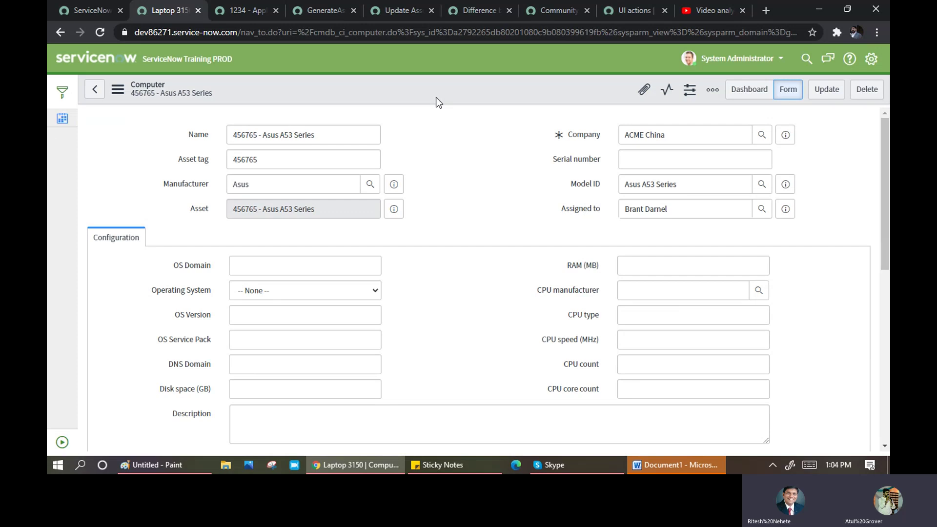
# Step: Compare the computer's Name and Asset values and look through its Configuration fields and Description
pyautogui.click(348, 135)
pyautogui.moveTo(335, 136); pyautogui.dragTo(218, 135)
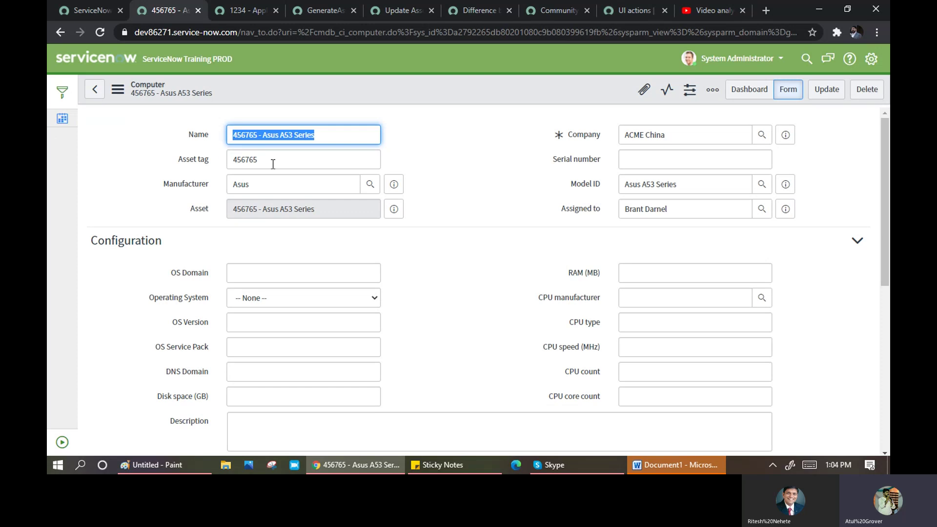
pyautogui.click(261, 213)
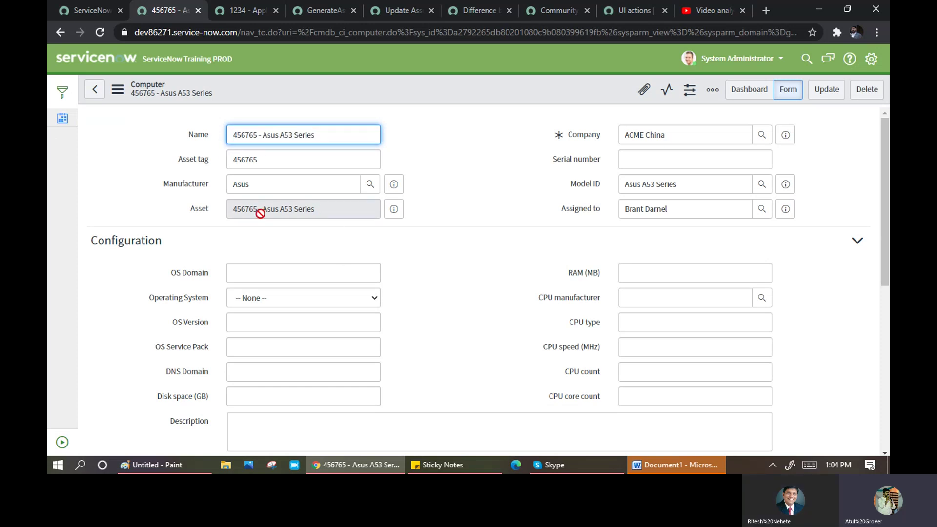
pyautogui.moveTo(322, 209); pyautogui.dragTo(238, 210)
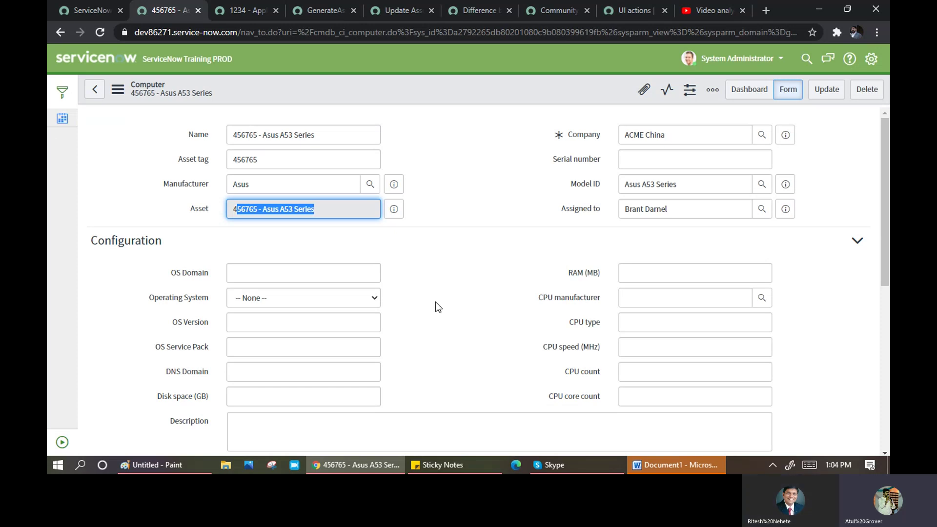
pyautogui.click(304, 272)
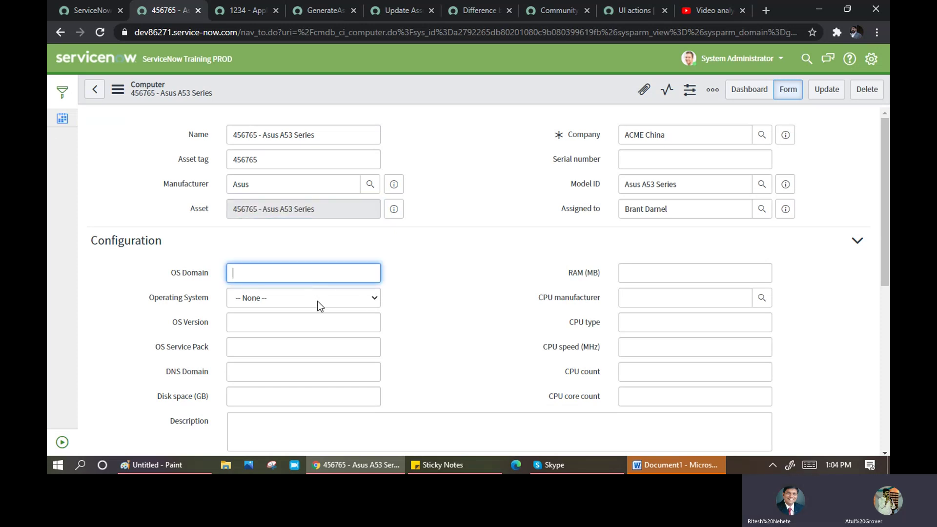
pyautogui.scroll(-1, 295, 254)
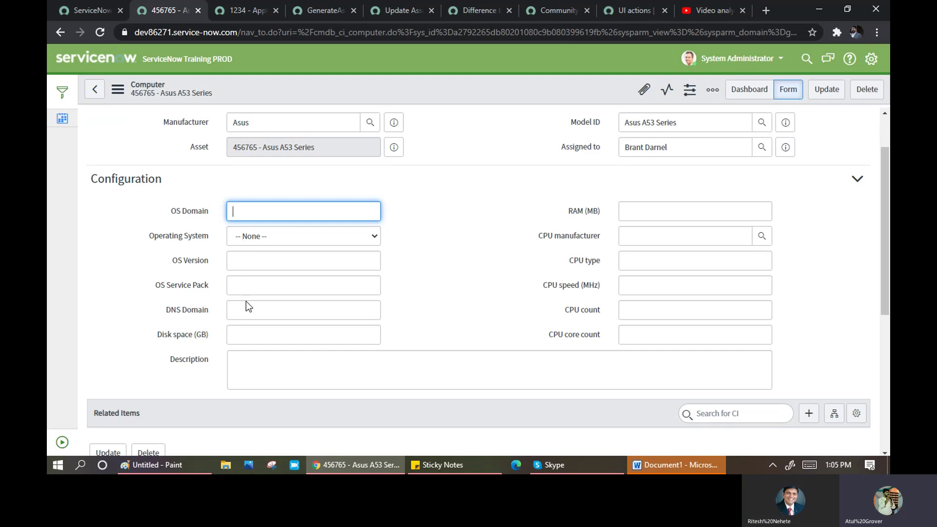
pyautogui.click(264, 369)
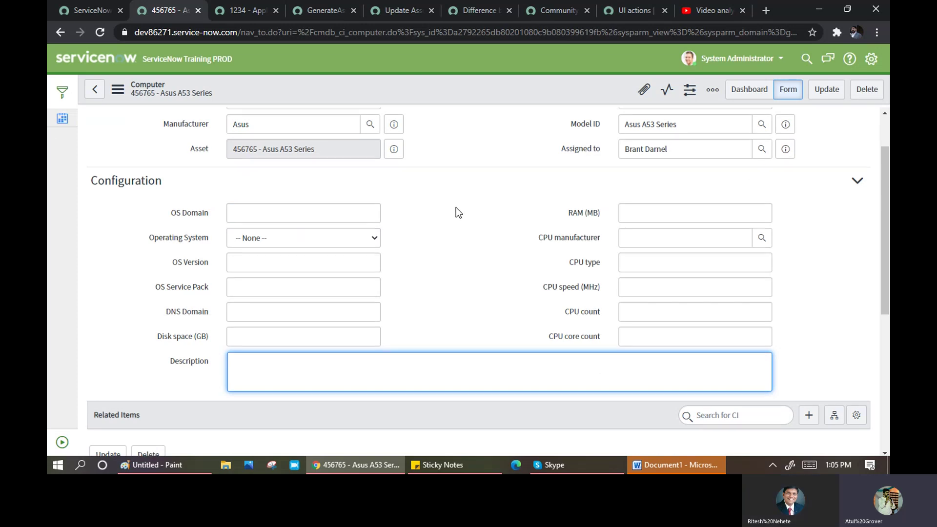
pyautogui.scroll(2, 455, 207)
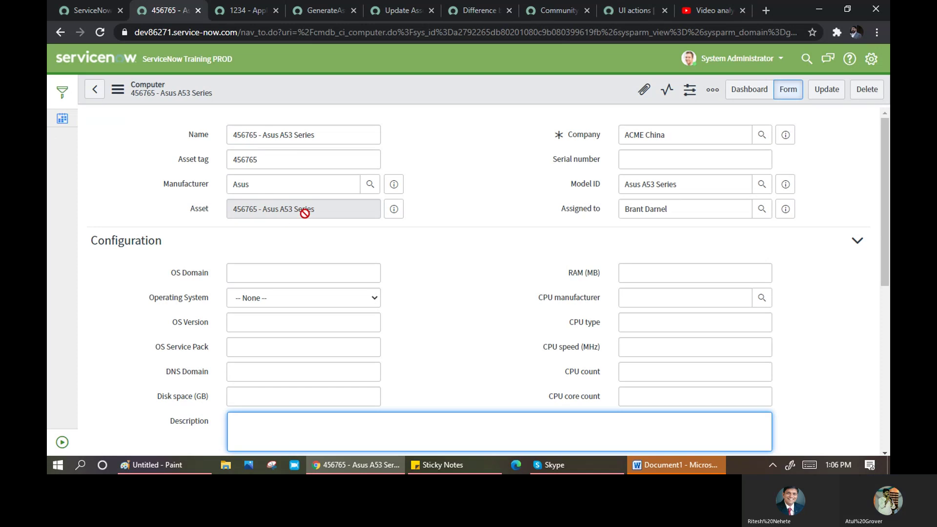
# Step: Preview the linked hardware asset, open its record in a separate tab and close the old 1234 tab
pyautogui.click(396, 210)
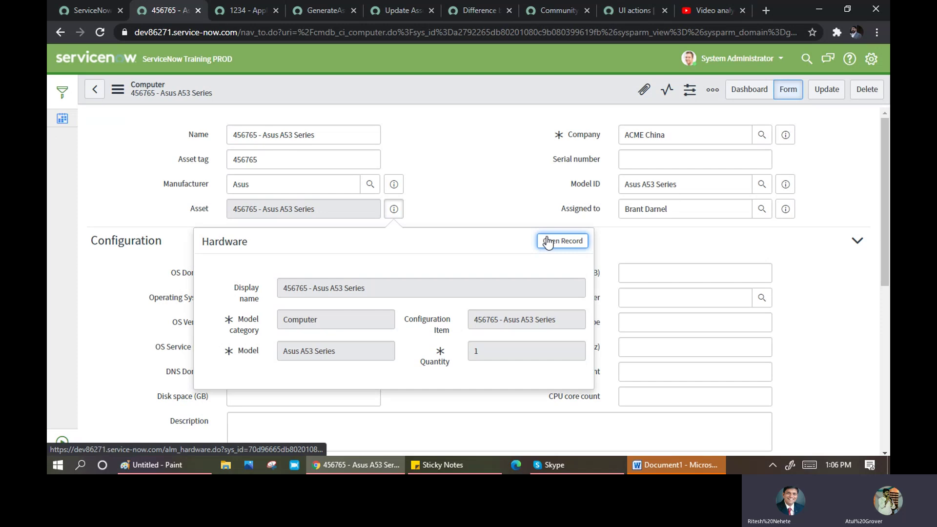
pyautogui.middleClick(547, 243)
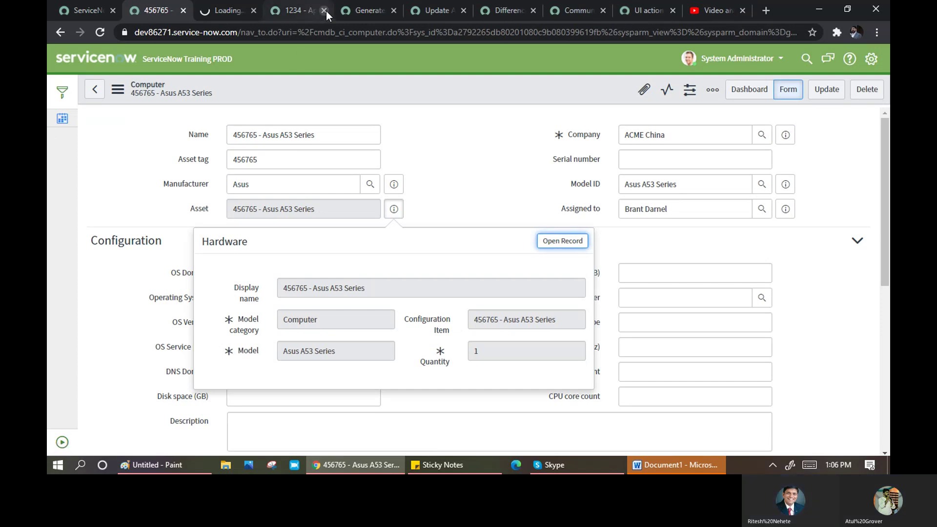
pyautogui.click(324, 11)
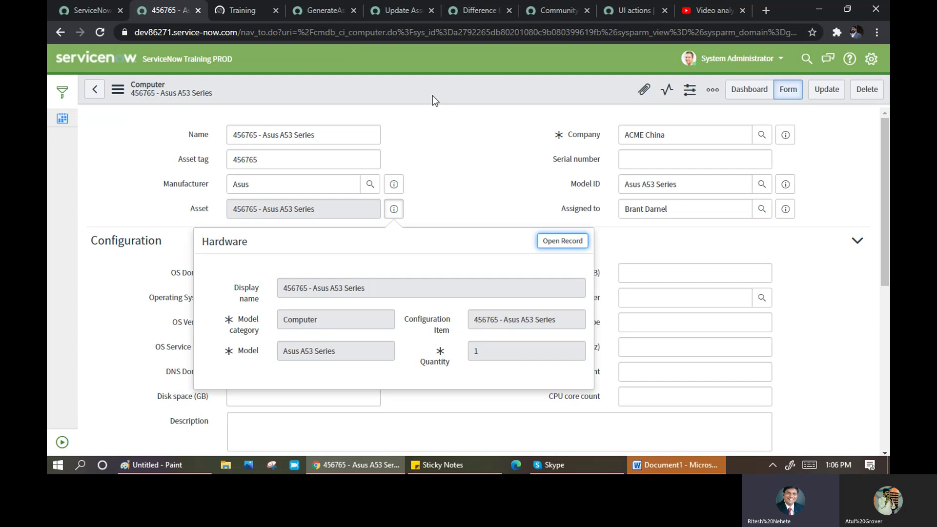
# Step: Close the asset preview, check who the hardware asset record is assigned to and return to the computer record
pyautogui.press('Escape')
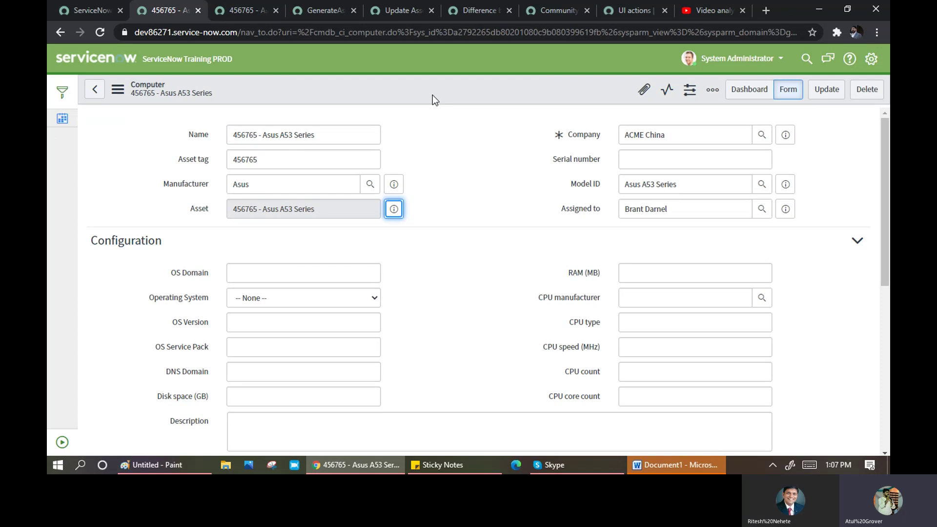
pyautogui.click(231, 12)
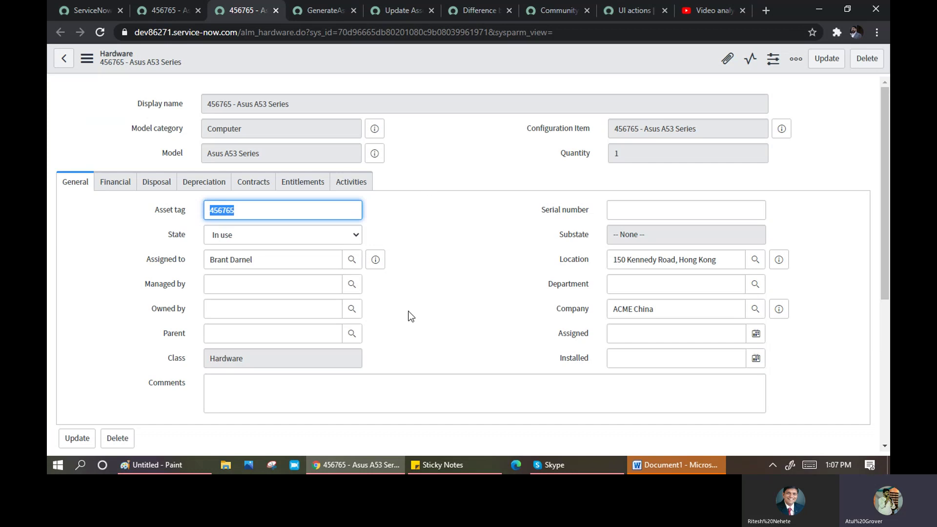
pyautogui.click(163, 9)
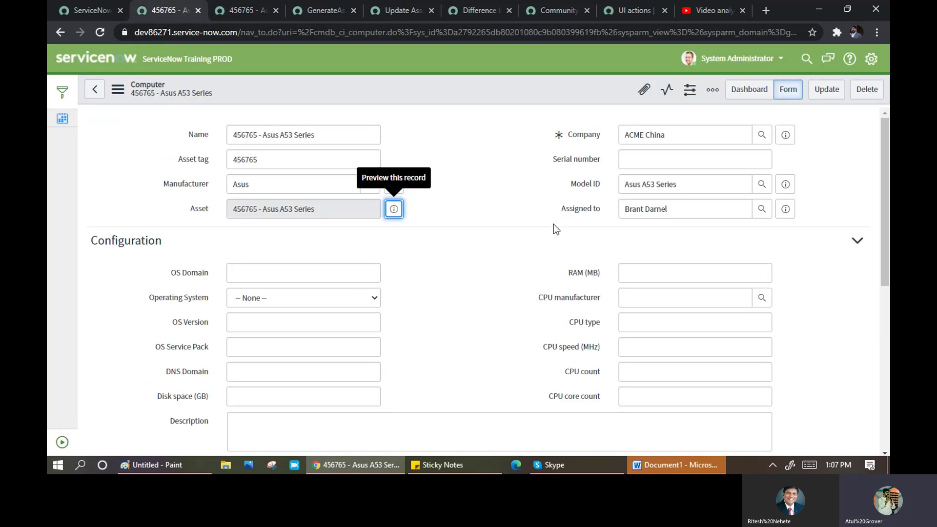
# Step: Reassign the computer to a different user from the suggested people and save the record
pyautogui.click(561, 208)
pyautogui.write('**')
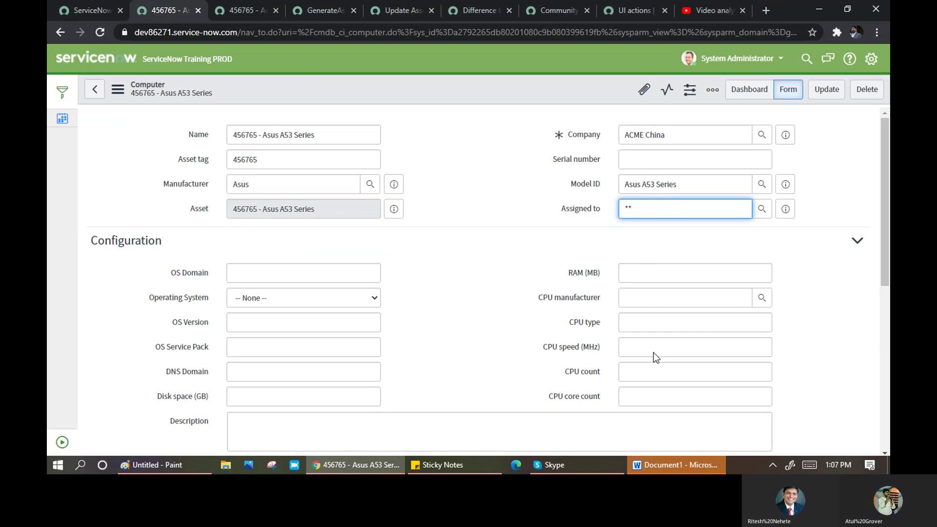
pyautogui.click(654, 370)
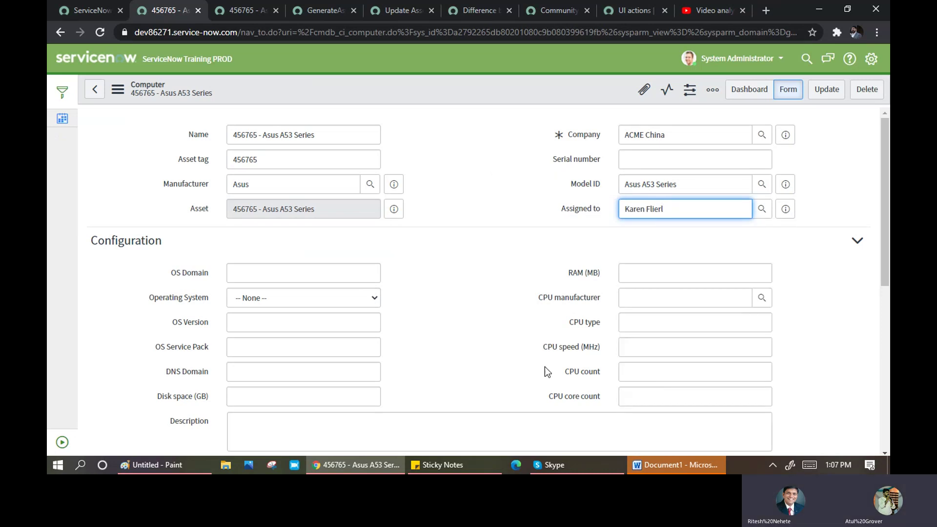
pyautogui.rightClick(372, 86)
pyautogui.click(389, 96)
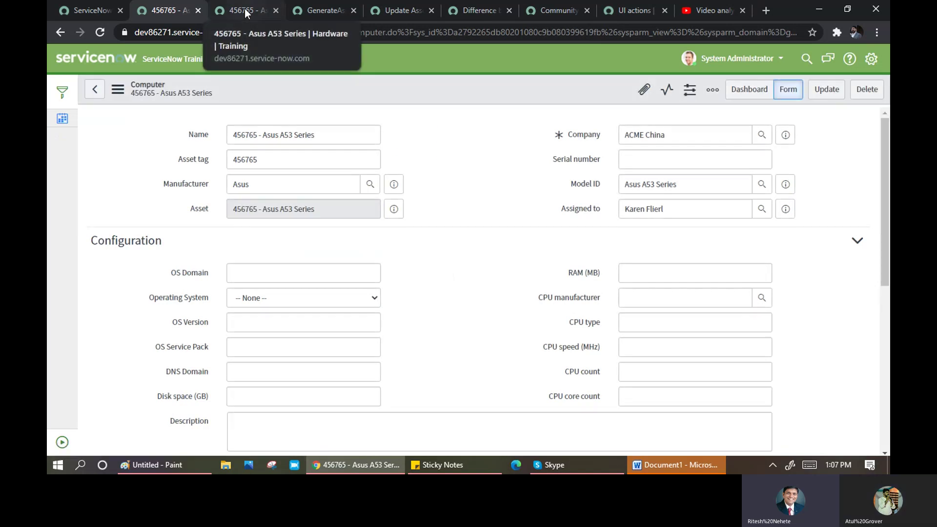
# Step: Compare the Assigned to value on the hardware asset record with the one on the computer record
pyautogui.click(244, 8)
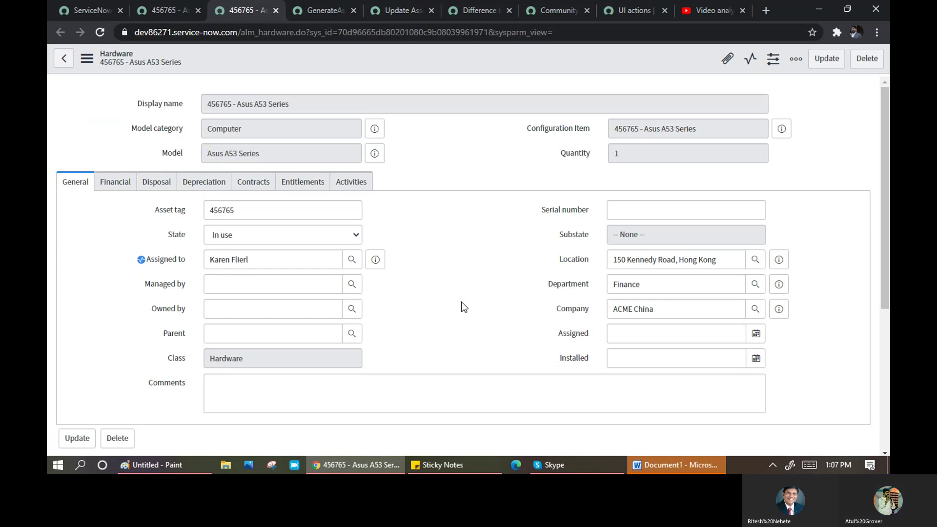
pyautogui.click(158, 14)
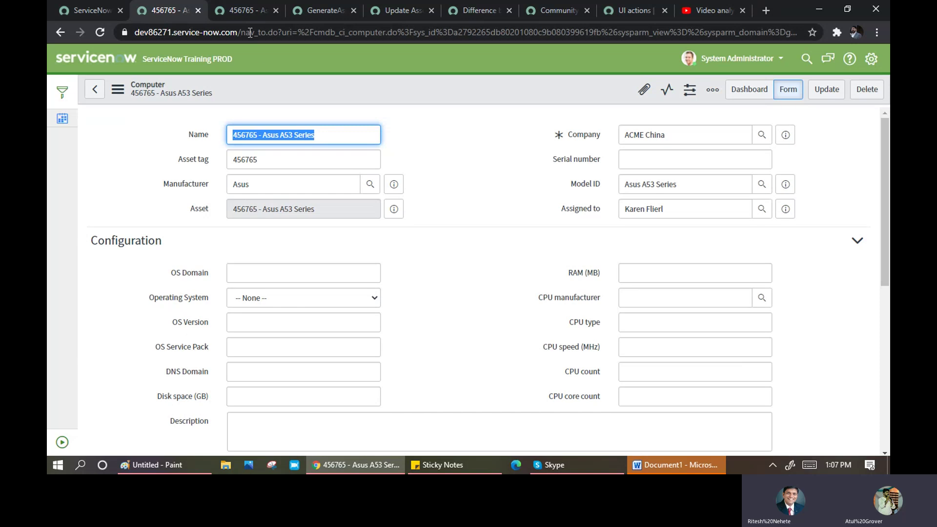
pyautogui.click(237, 8)
pyautogui.click(254, 265)
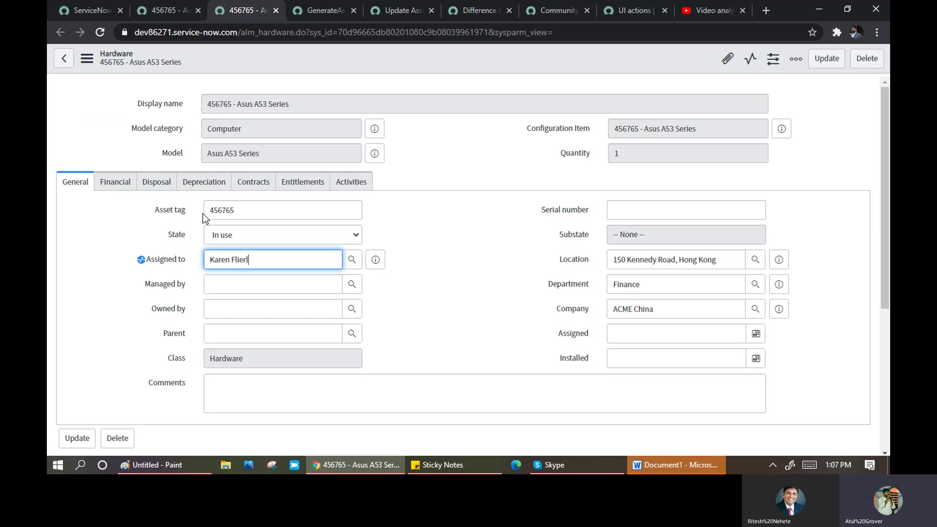
# Step: Find the mapping modules in the navigator, open Asset-CI Field Mapping in a separate tab and examine the assigned field's mapping
pyautogui.click(157, 13)
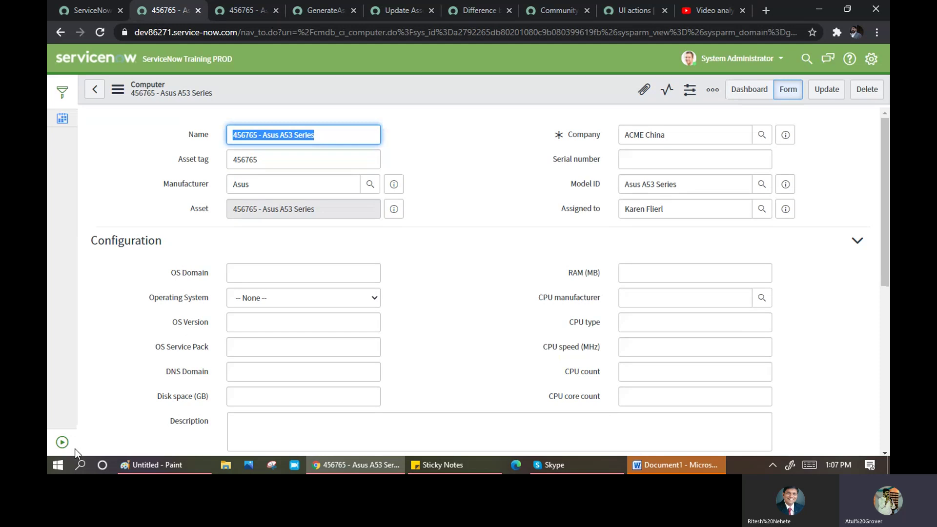
pyautogui.click(62, 443)
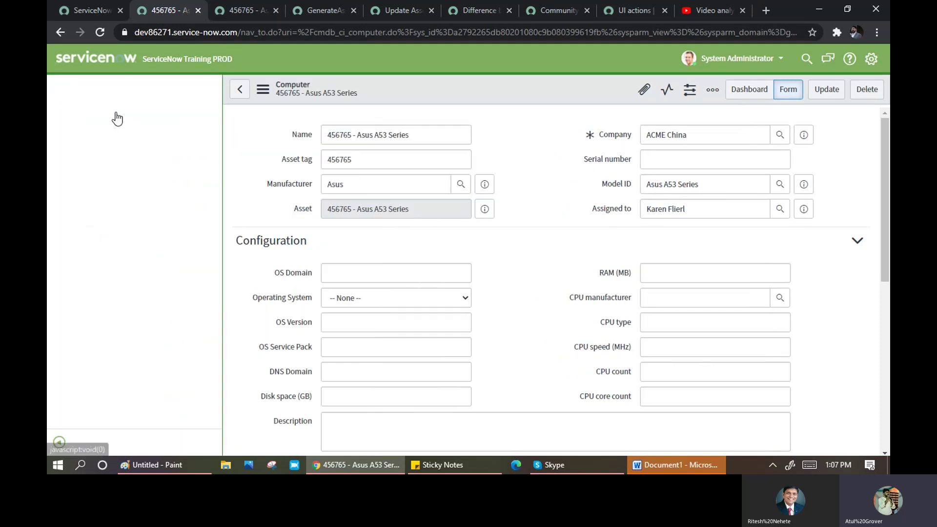
pyautogui.click(120, 93)
pyautogui.write('ma')
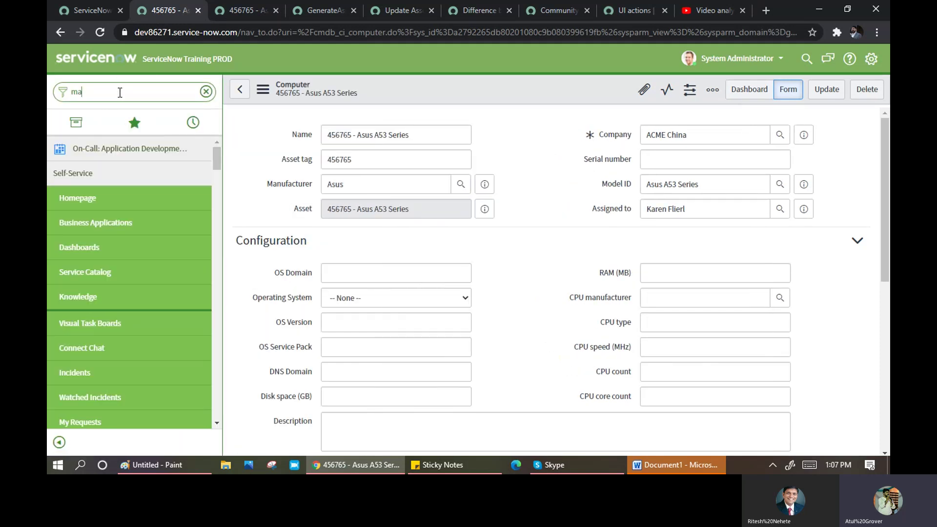
pyautogui.write('pping')
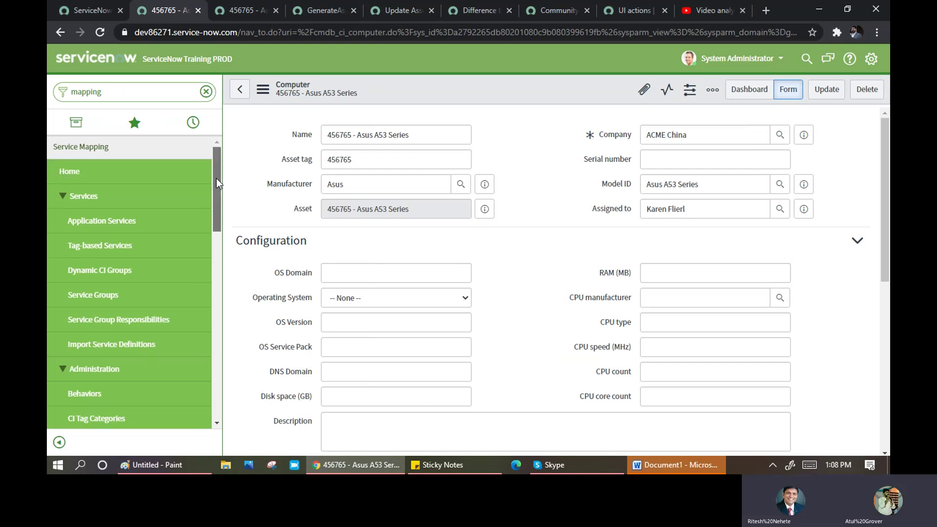
pyautogui.moveTo(218, 177); pyautogui.dragTo(217, 366)
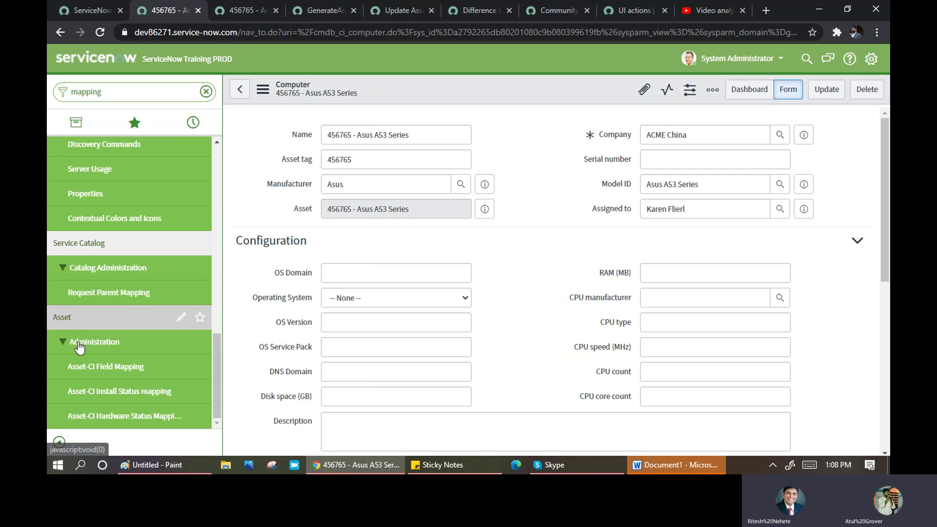
pyautogui.middleClick(86, 373)
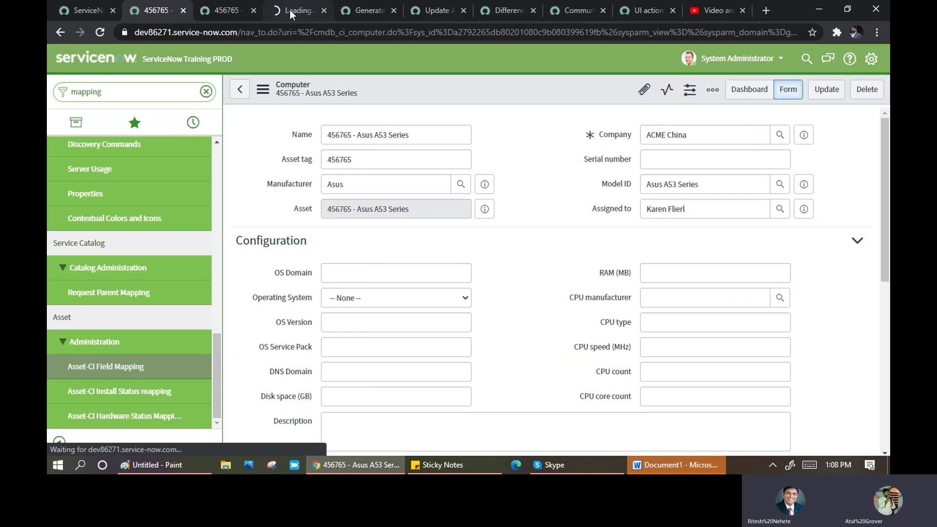
pyautogui.click(290, 9)
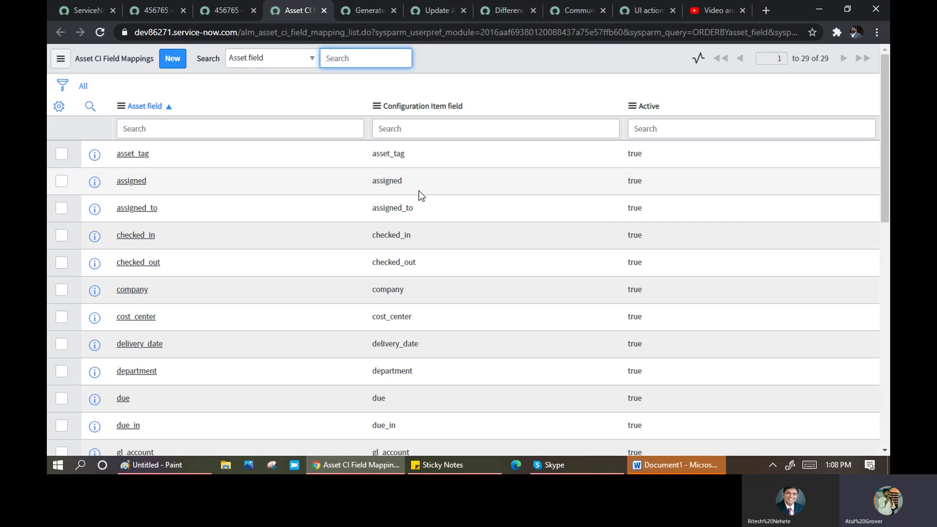
pyautogui.moveTo(418, 191); pyautogui.dragTo(364, 184)
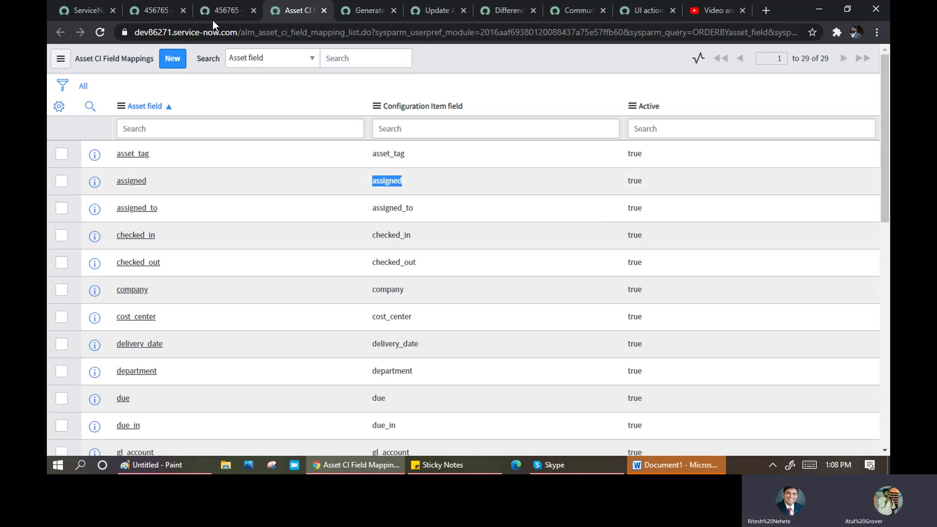
# Step: Reassign the 456765 hardware asset to another user from the suggested people and save the record
pyautogui.click(229, 12)
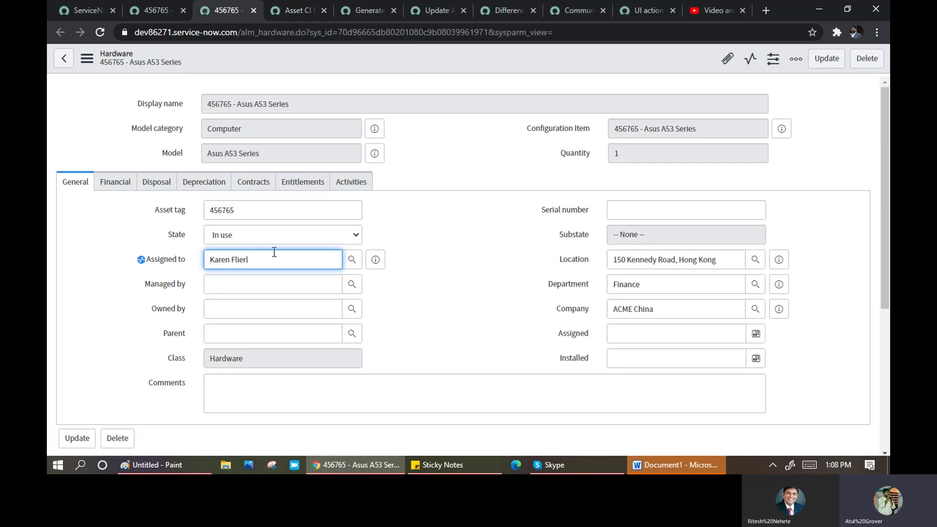
pyautogui.moveTo(274, 252); pyautogui.dragTo(121, 235)
pyautogui.write('**')
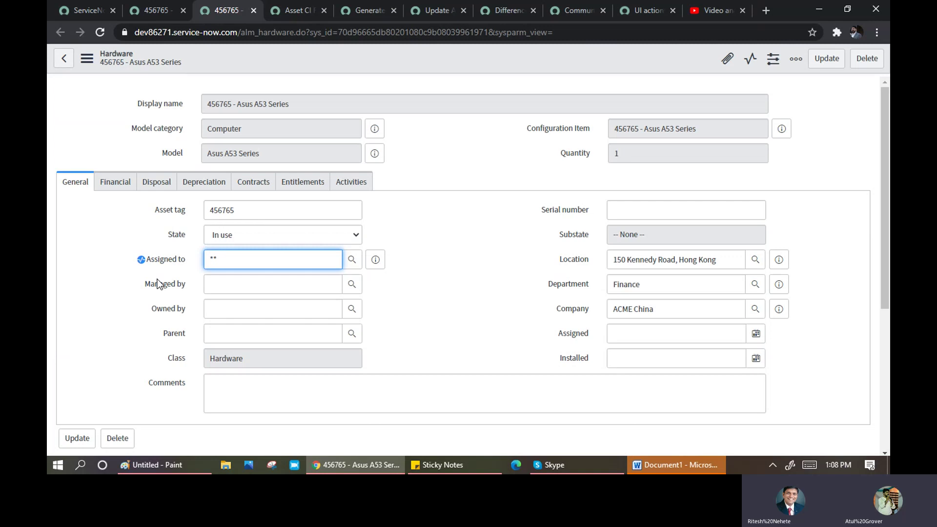
pyautogui.click(241, 264)
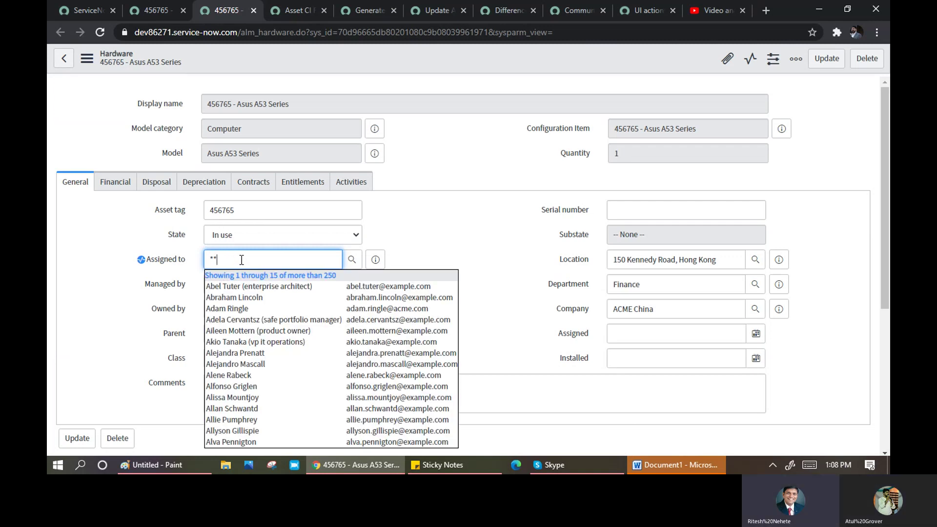
pyautogui.click(235, 398)
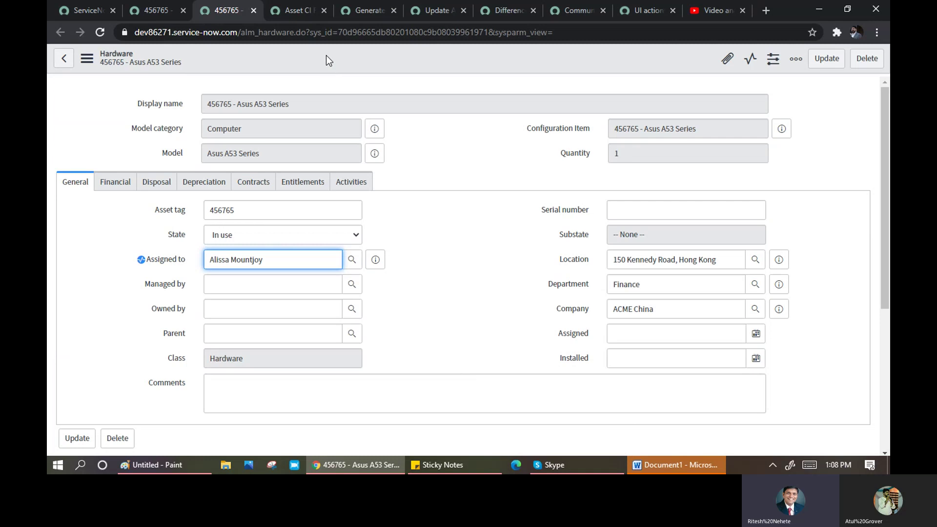
pyautogui.click(418, 216)
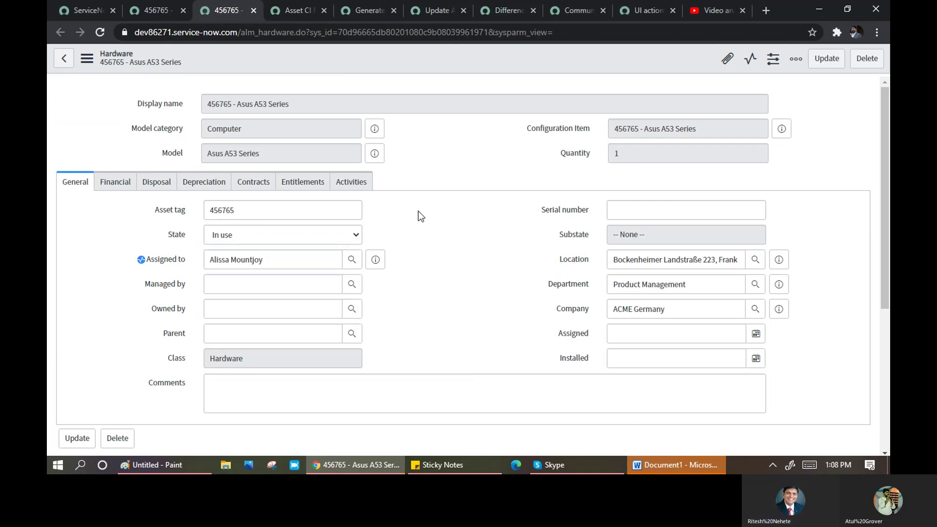
pyautogui.rightClick(357, 52)
pyautogui.click(373, 61)
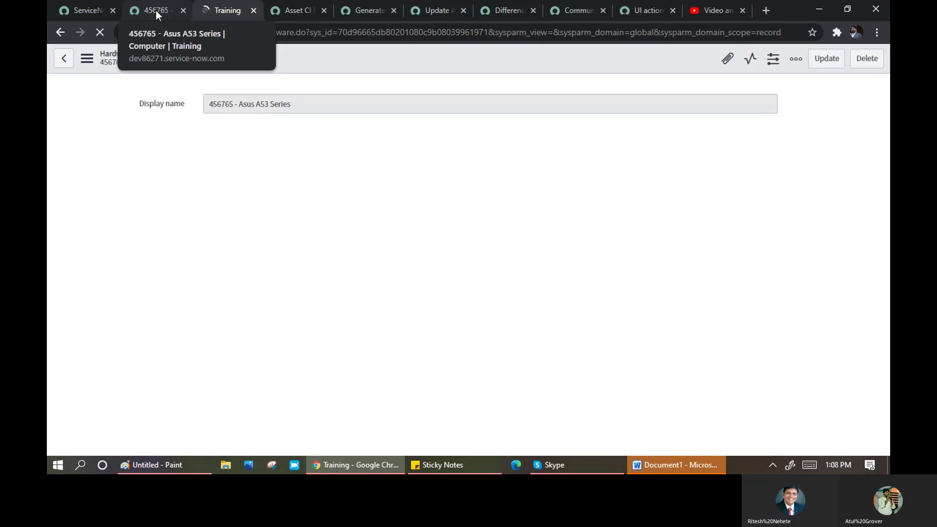
# Step: Check the computer record's Company and Assigned to values and review the Asset CI Field Mappings list again
pyautogui.click(156, 11)
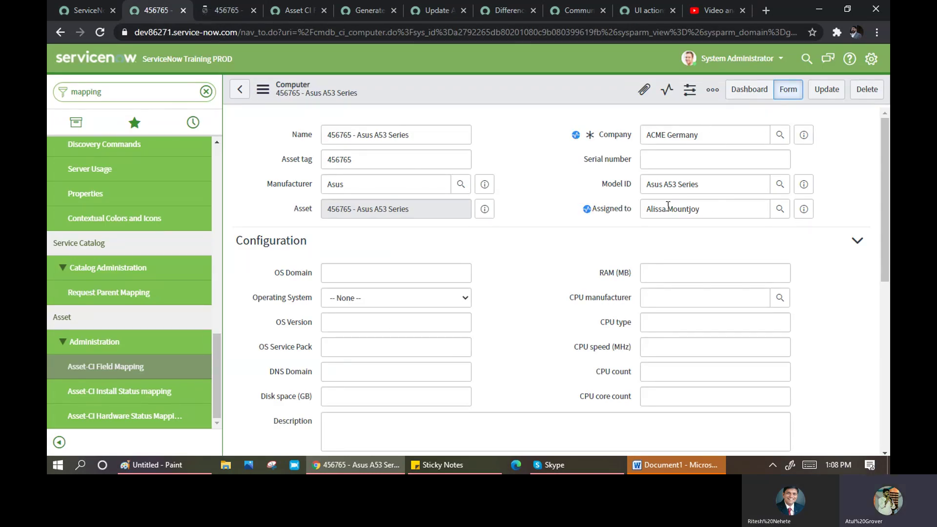
pyautogui.click(287, 12)
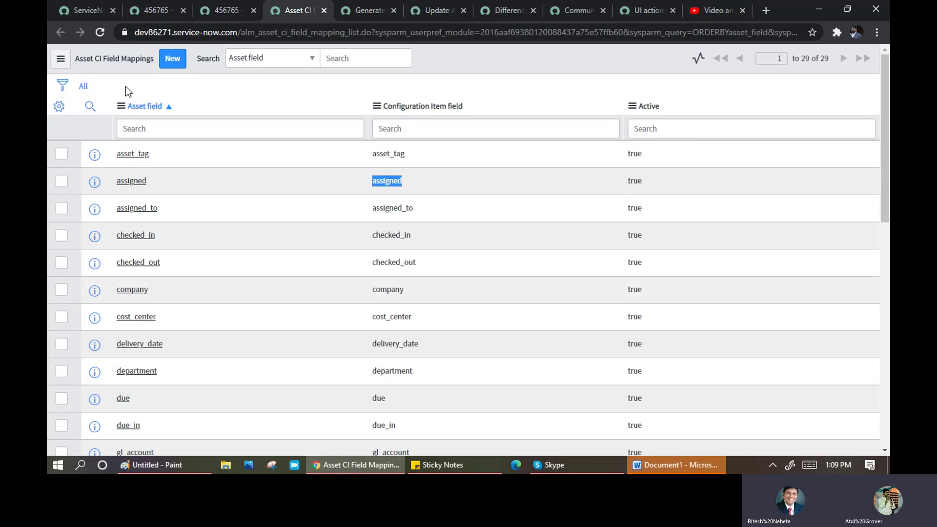
pyautogui.click(83, 9)
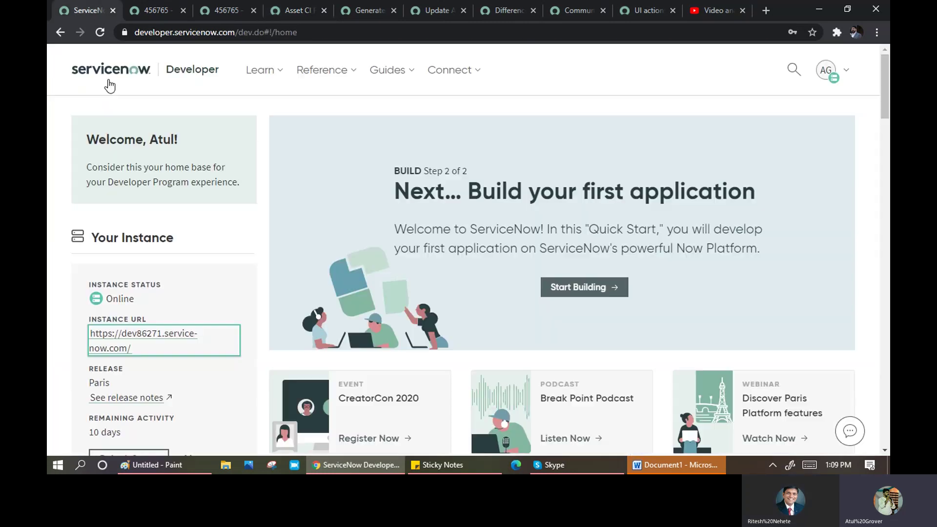
# Step: Search the navigator for "business Rule" from the computer record's tab and open the Discovery Definition business rules
pyautogui.click(157, 10)
pyautogui.click(104, 84)
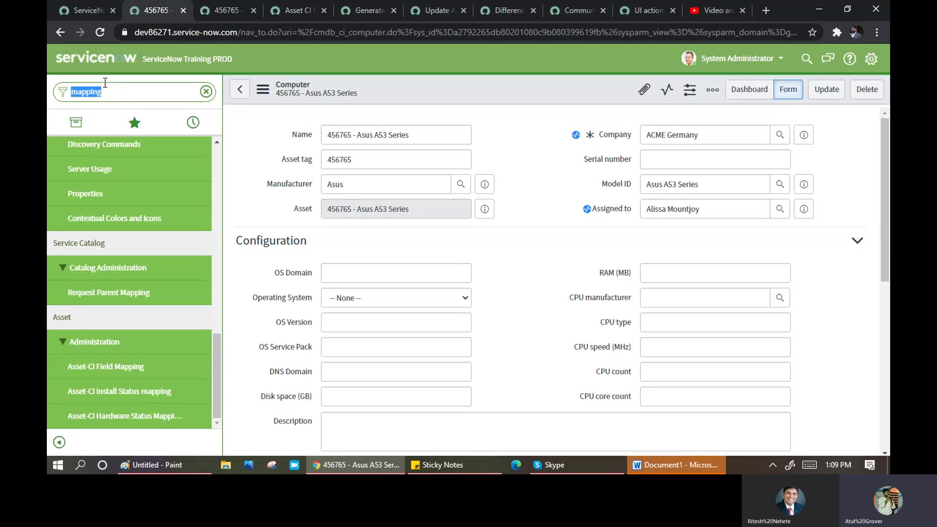
pyautogui.write('business Rule')
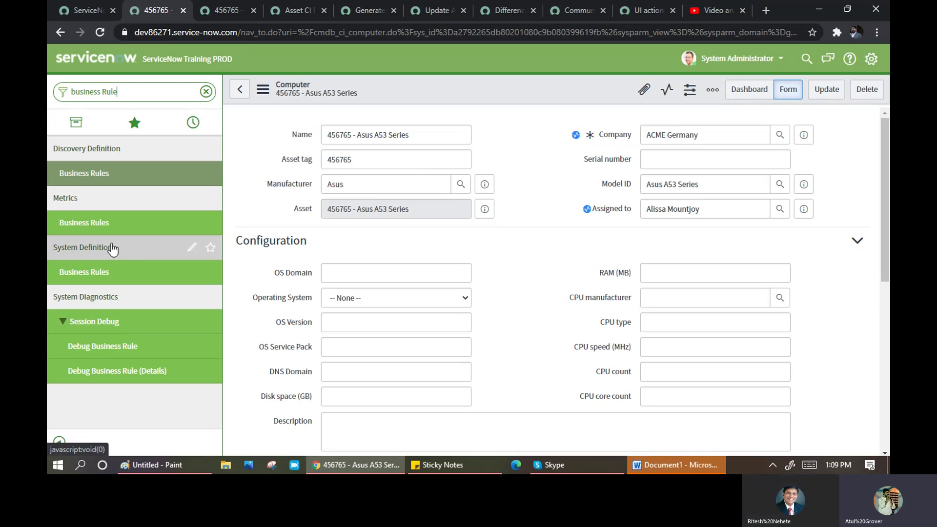
pyautogui.click(89, 174)
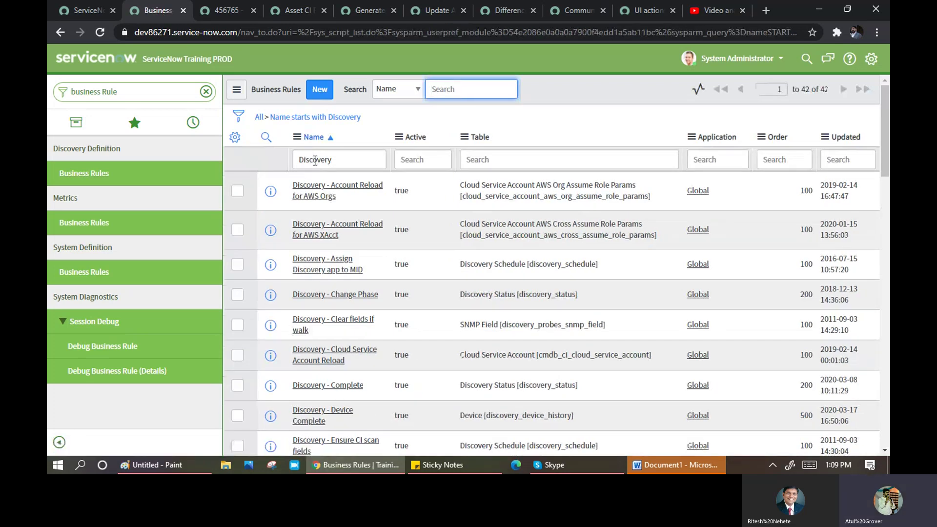
# Step: Filter the business rules to names containing "asset", locate the GenerateAssets rule and return to the hardware asset record
pyautogui.click(314, 166)
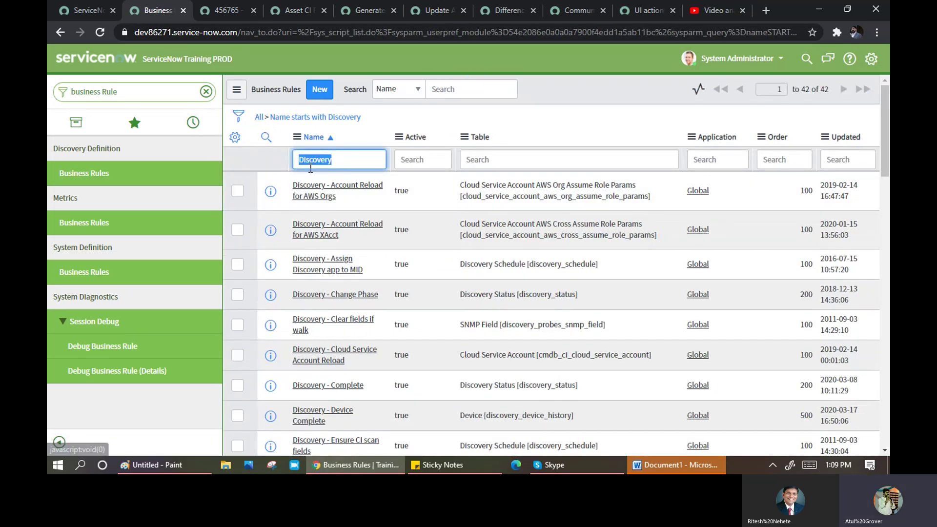
pyautogui.write('*as')
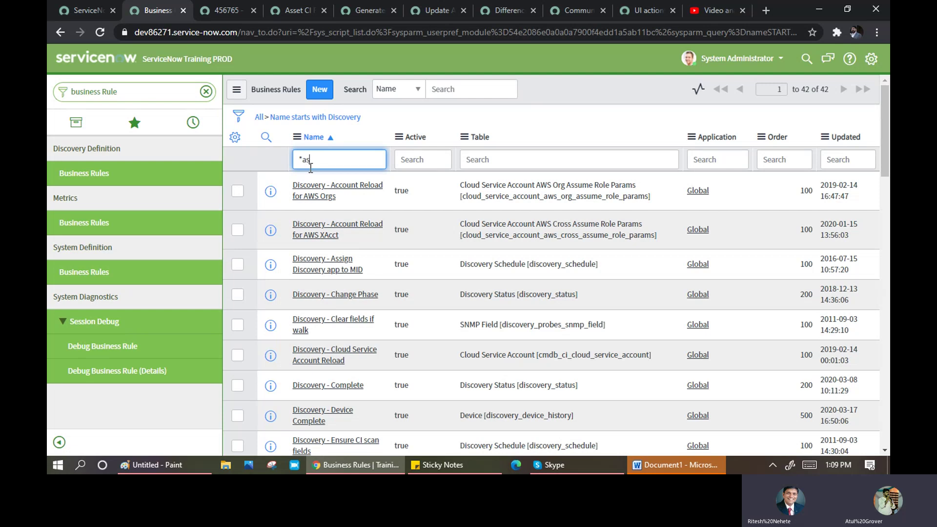
pyautogui.write('set')
pyautogui.press('Return')
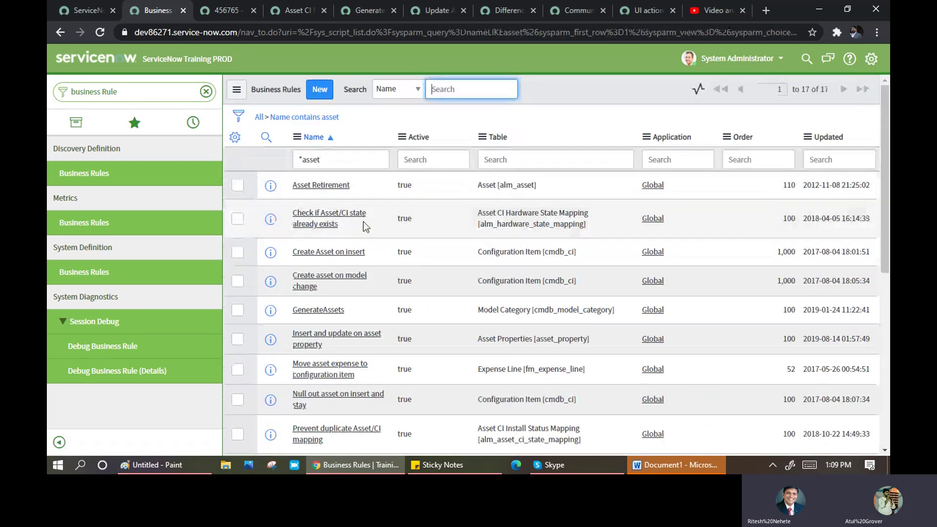
pyautogui.scroll(-2, 365, 227)
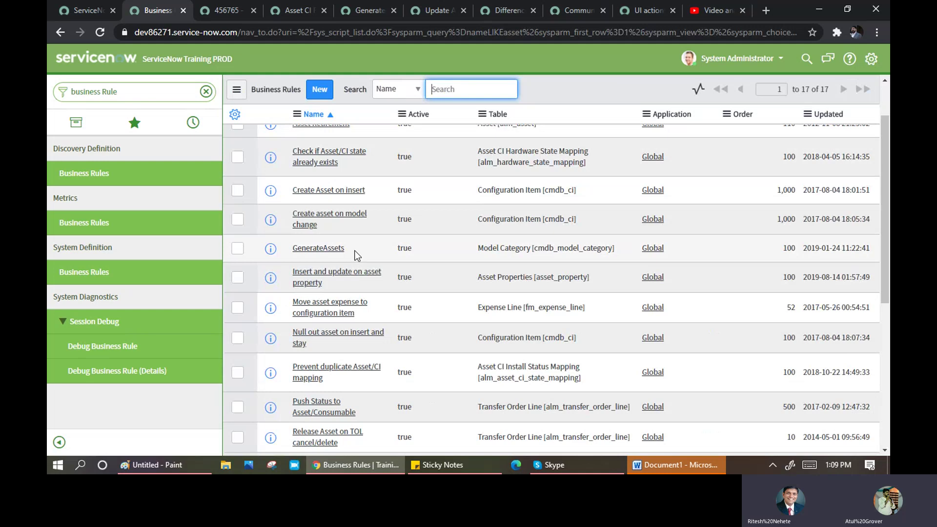
pyautogui.click(344, 252)
pyautogui.moveTo(344, 252); pyautogui.dragTo(291, 250)
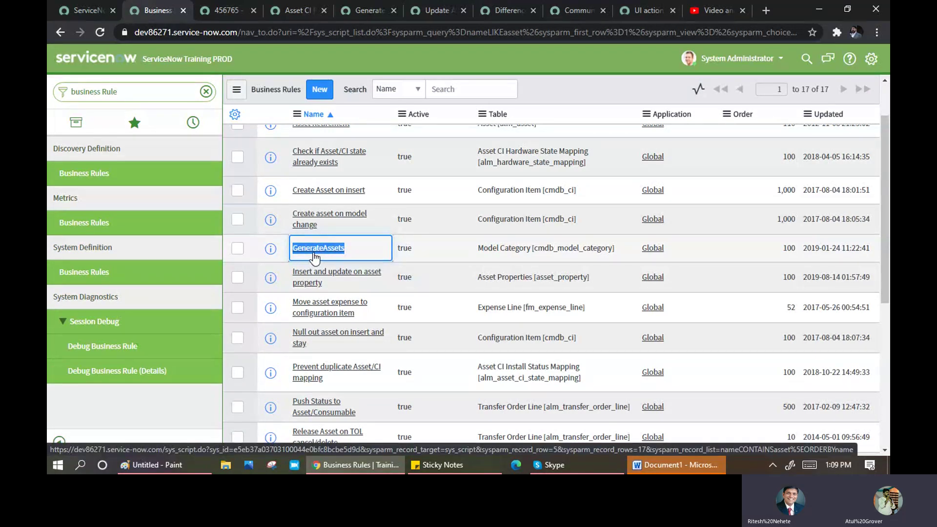
pyautogui.click(219, 10)
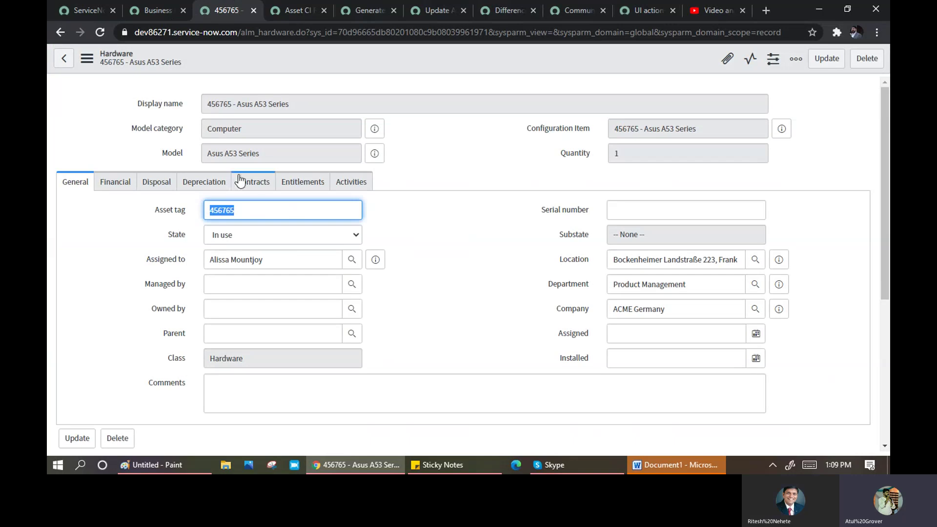
# Step: Highlight the hardware asset's Model value and open the GenerateAssets business rule from the filtered rules list in a separate tab
pyautogui.tripleClick(201, 148)
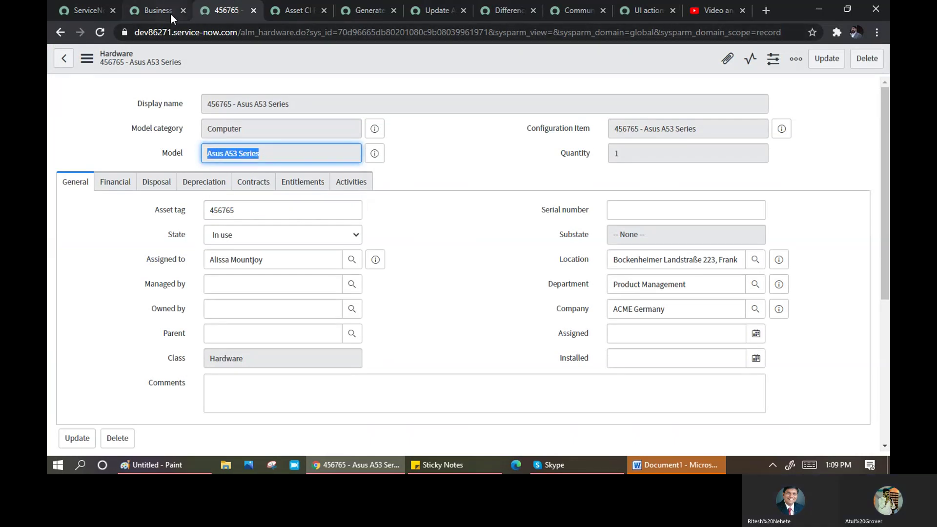
pyautogui.click(155, 12)
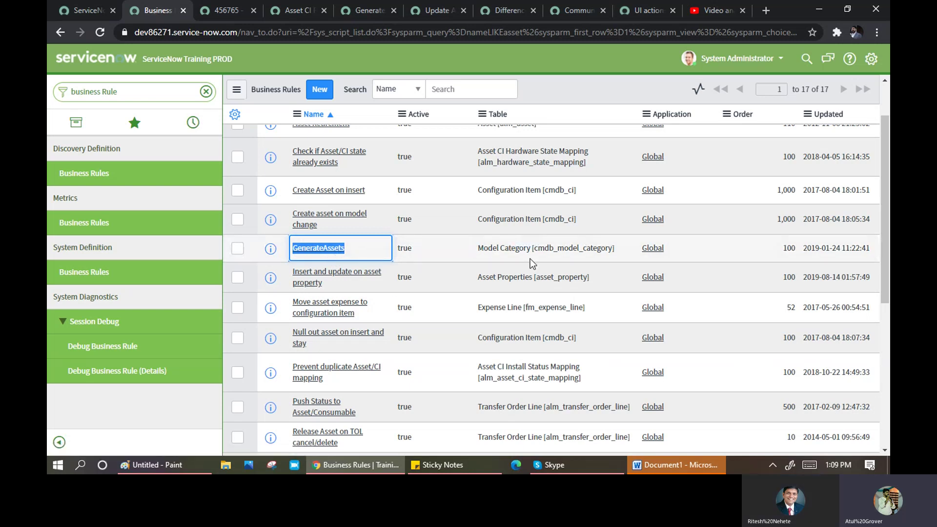
pyautogui.click(336, 252)
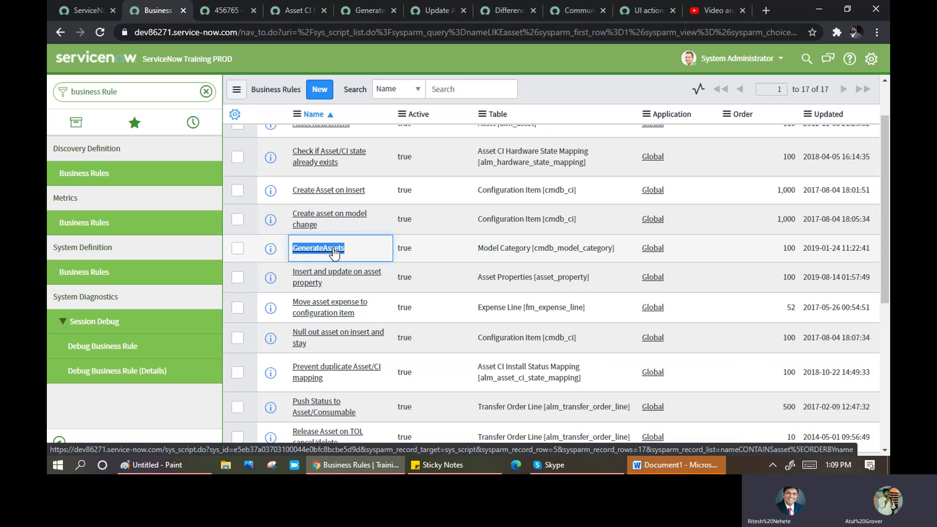
pyautogui.click(204, 10)
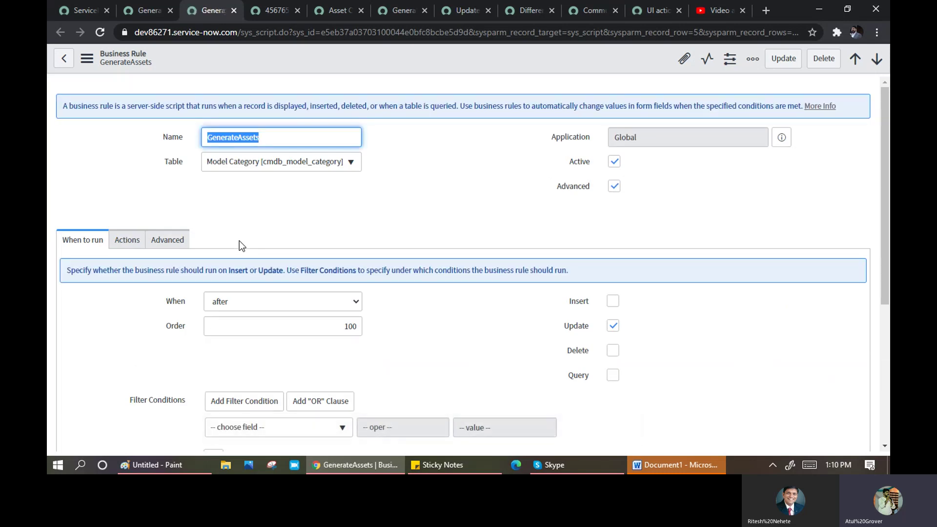
# Step: Review the GenerateAssets rule's actions, condition and script, including the ASSET_ASYNC_PROPERTY check and the assetMgmBaseJob variable
pyautogui.click(126, 240)
pyautogui.click(173, 244)
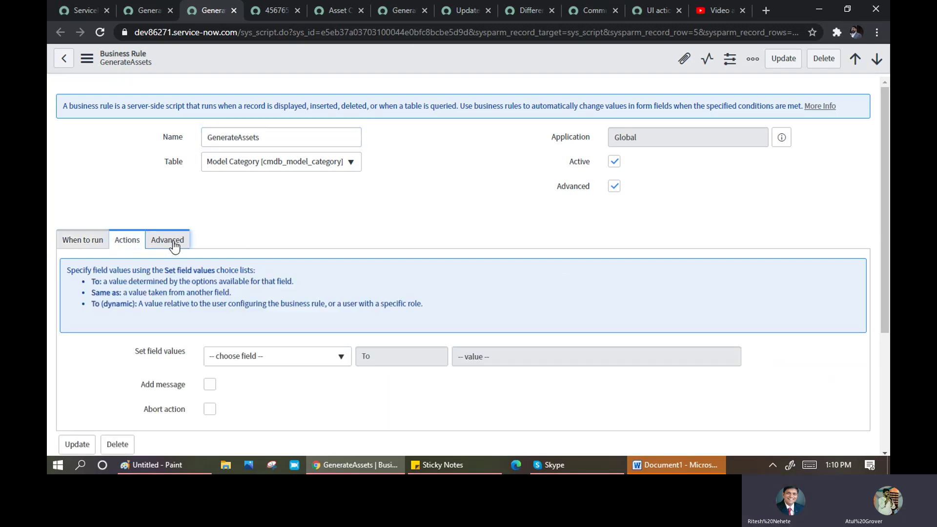
pyautogui.scroll(-1, 325, 238)
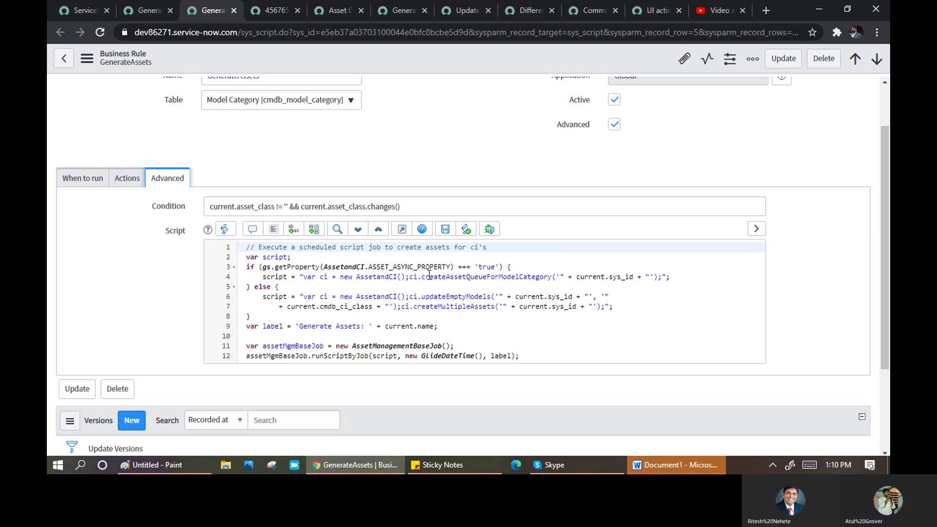
pyautogui.moveTo(475, 267); pyautogui.dragTo(459, 267)
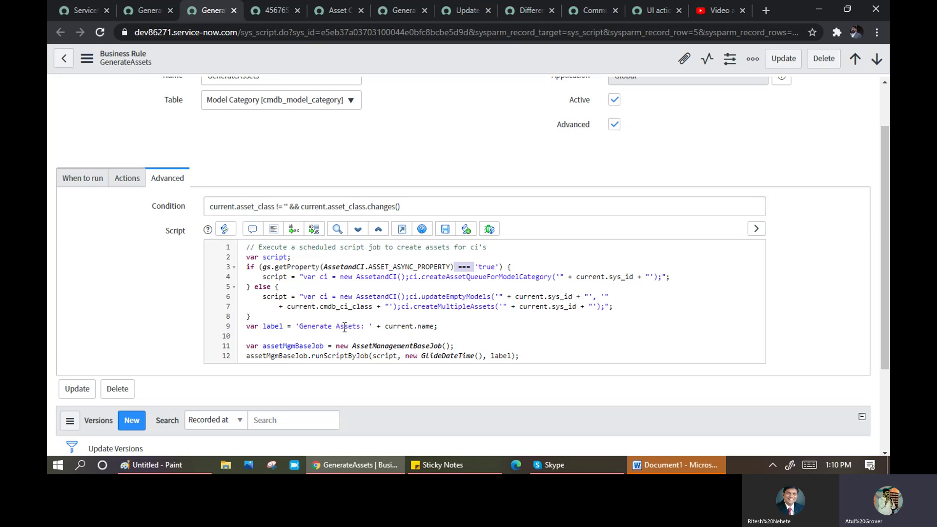
pyautogui.scroll(-1, 345, 327)
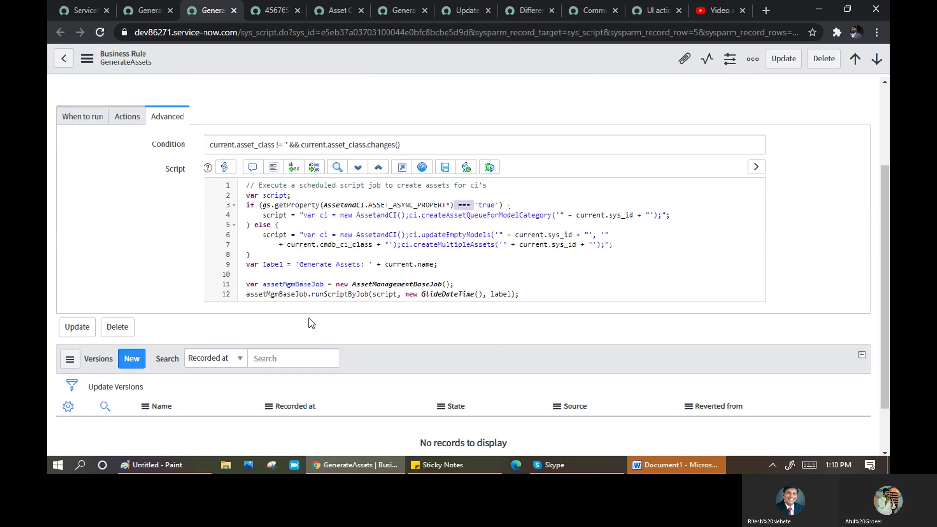
pyautogui.doubleClick(298, 285)
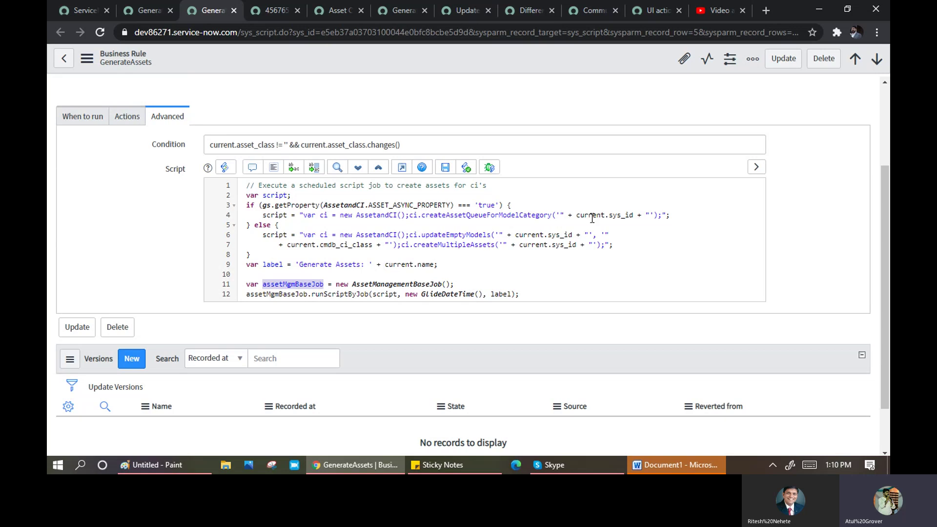
pyautogui.scroll(-2, 511, 260)
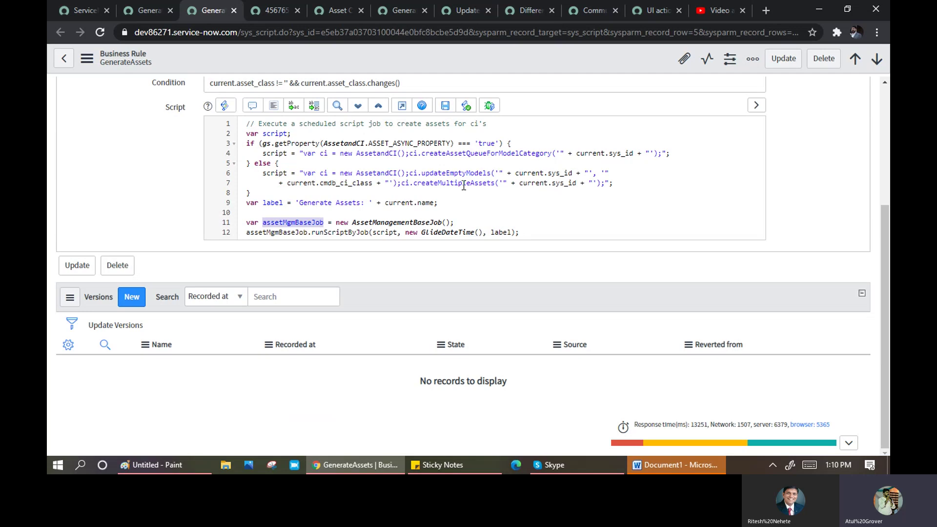
pyautogui.scroll(3, 464, 186)
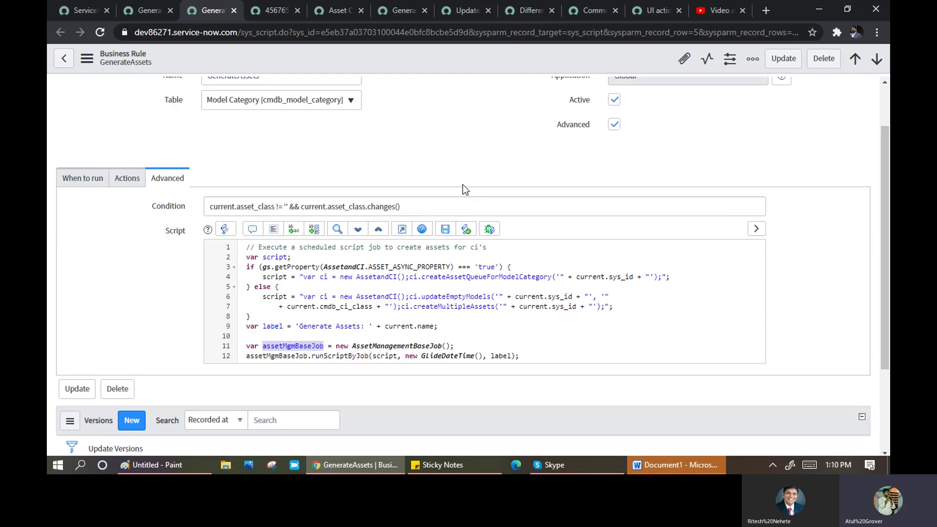
# Step: Search the navigator for "mapping" and open Asset-CI Install Status mapping under Asset Administration in a new tab
pyautogui.click(77, 12)
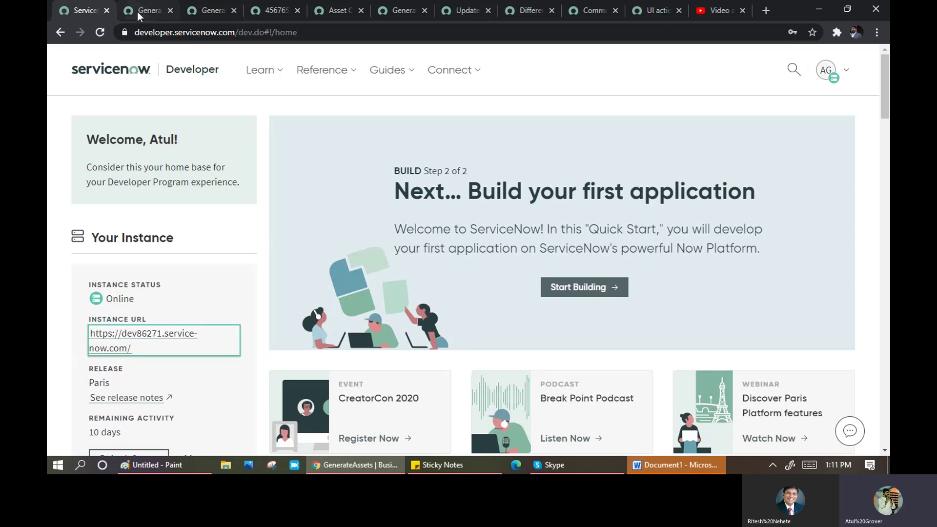
pyautogui.click(137, 11)
pyautogui.click(129, 93)
pyautogui.write('mapping')
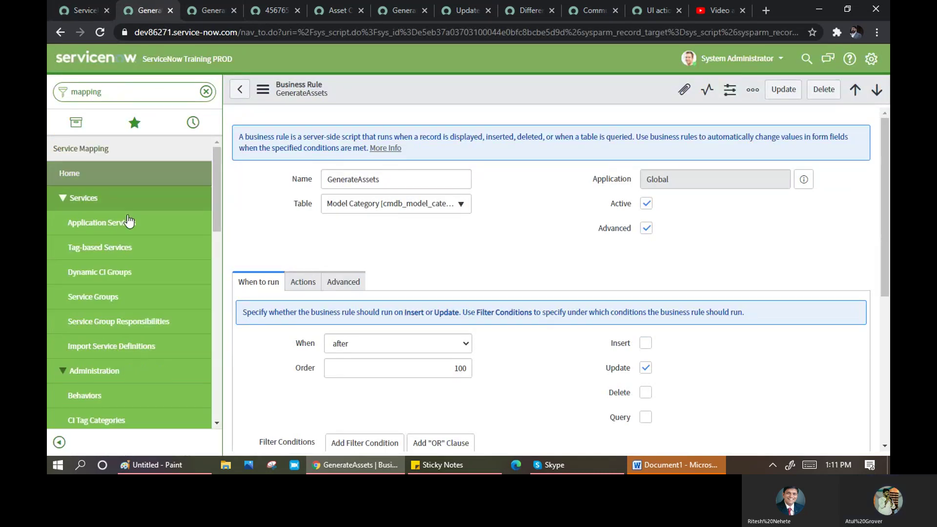
pyautogui.scroll(-15, 117, 230)
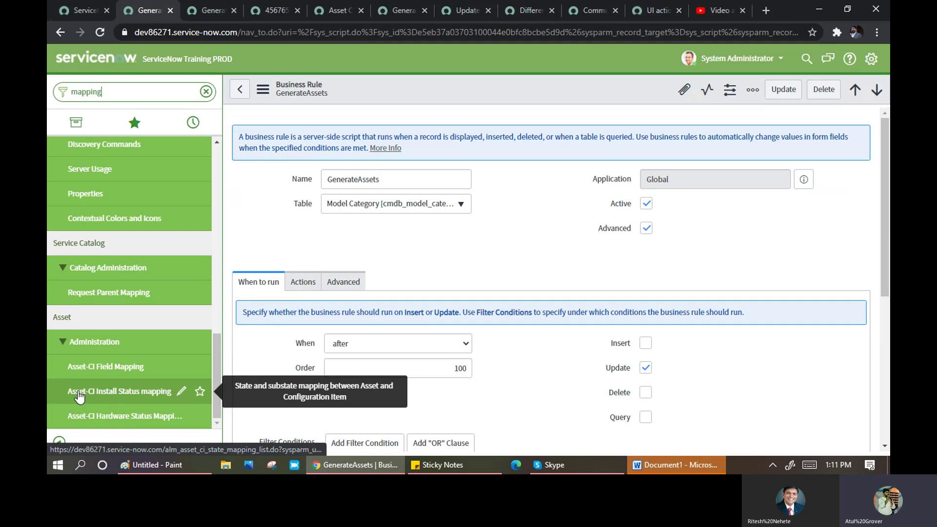
pyautogui.middleClick(123, 391)
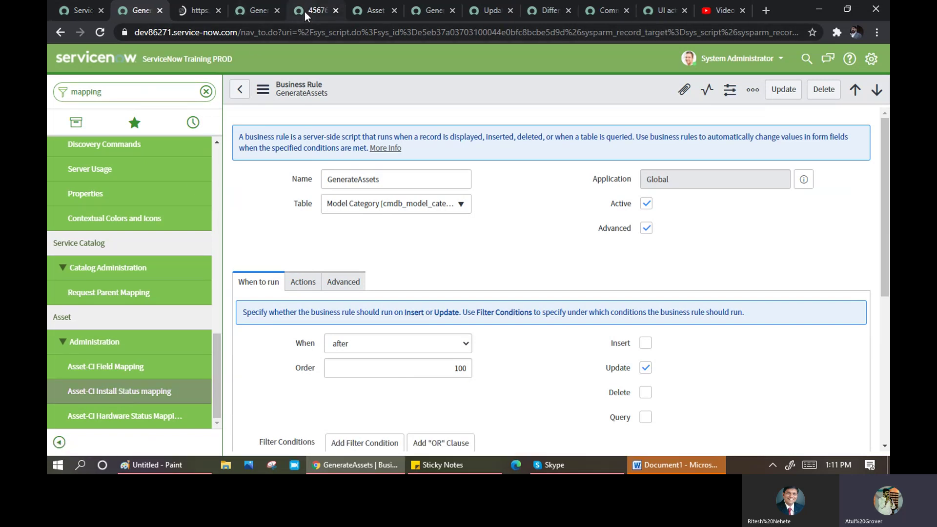
# Step: Check the hardware asset's State choices and list all Asset CI Install Status Mappings without the Out of the box filter, highlighting In transit
pyautogui.click(305, 11)
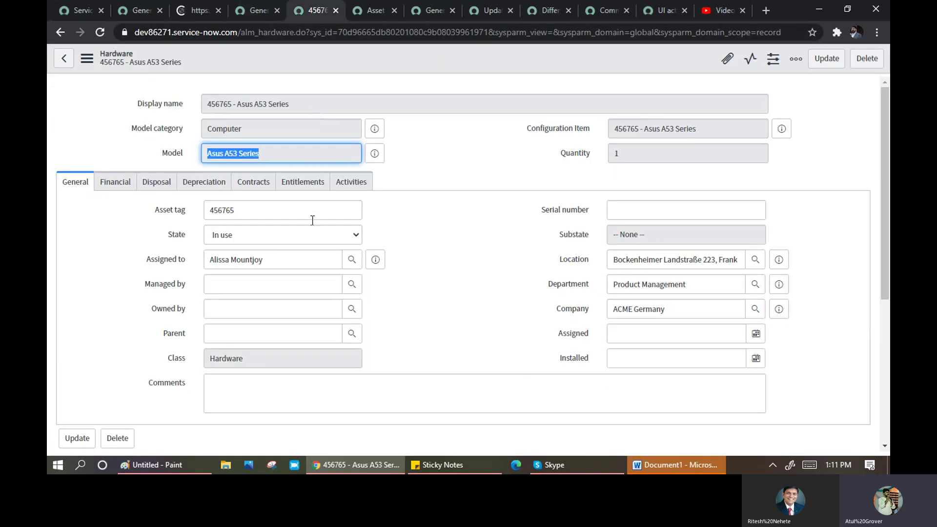
pyautogui.click(264, 239)
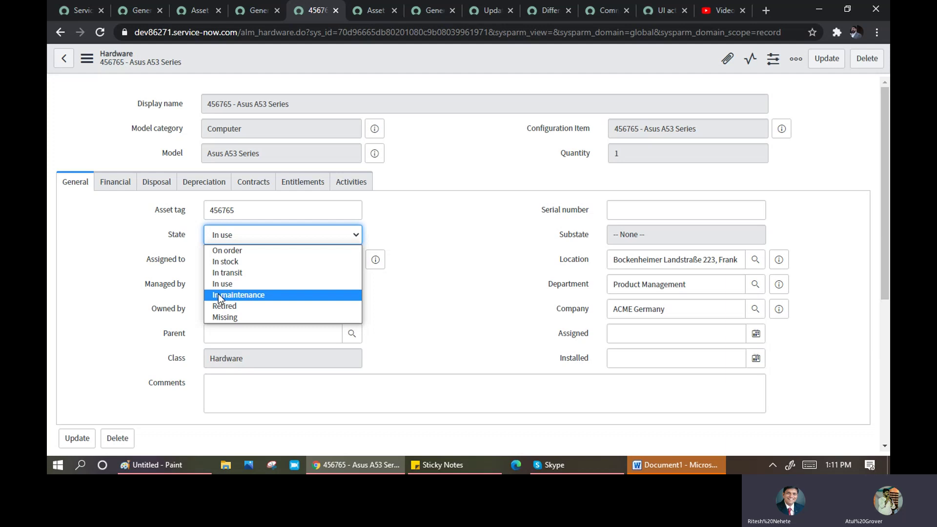
pyautogui.click(193, 11)
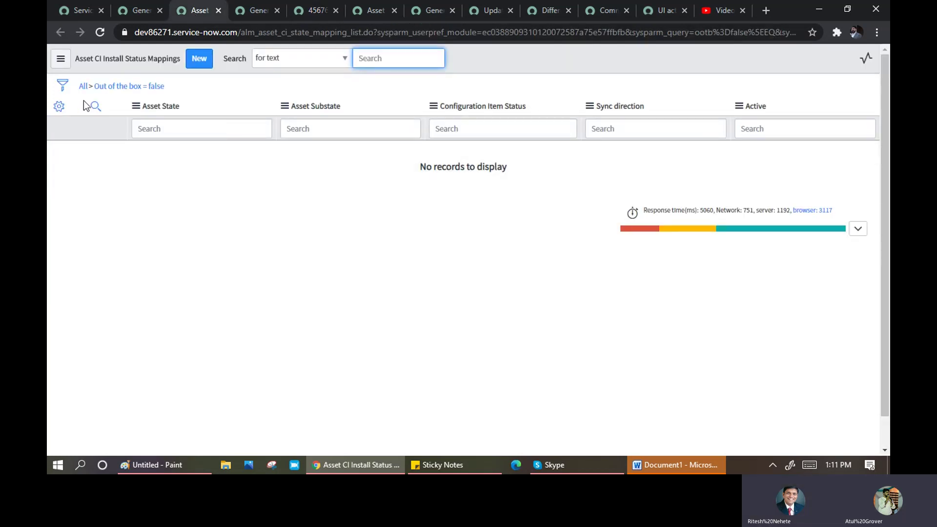
pyautogui.click(83, 88)
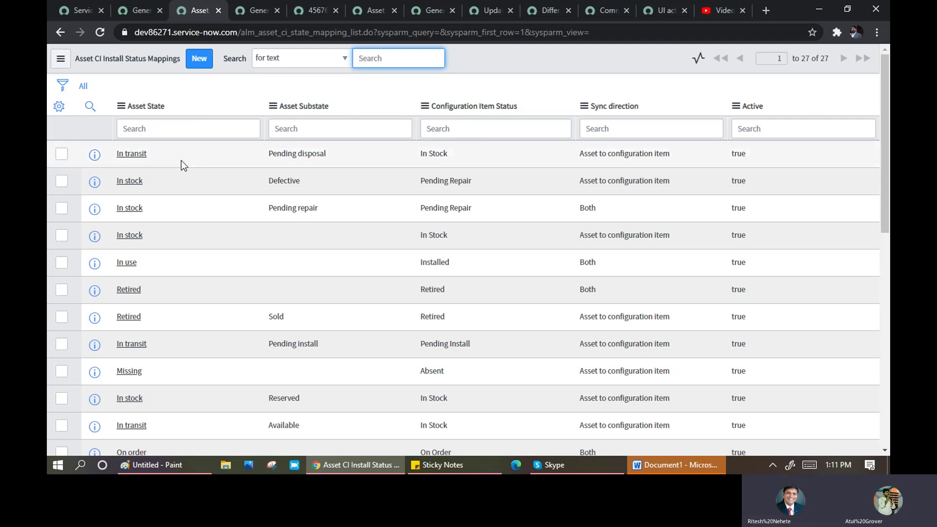
pyautogui.moveTo(144, 153); pyautogui.dragTo(108, 156)
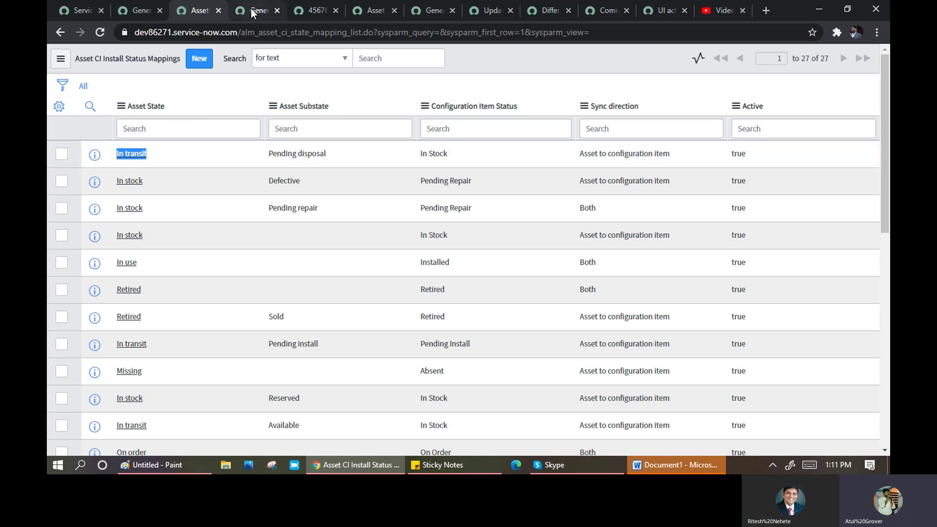
# Step: Set the 456765 hardware asset's State to In transit and its Substate to Pending install
pyautogui.click(303, 12)
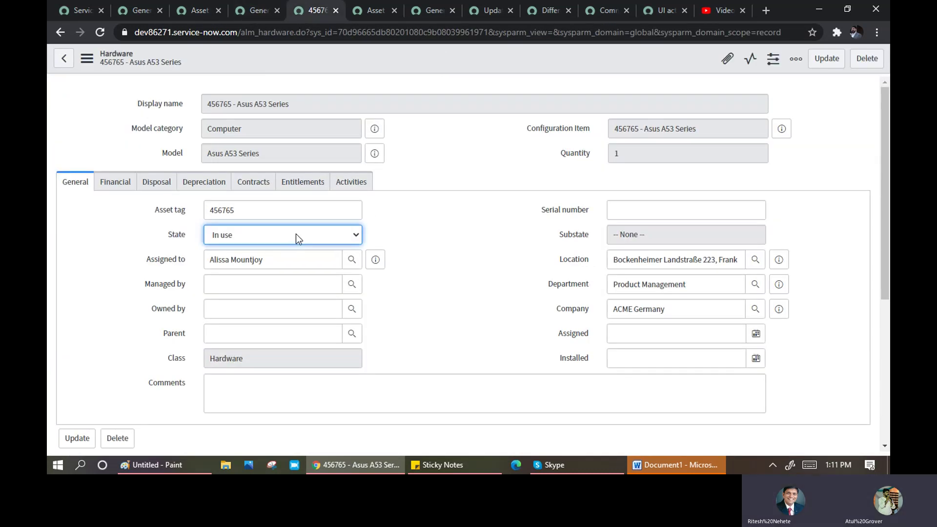
pyautogui.click(295, 235)
pyautogui.click(245, 273)
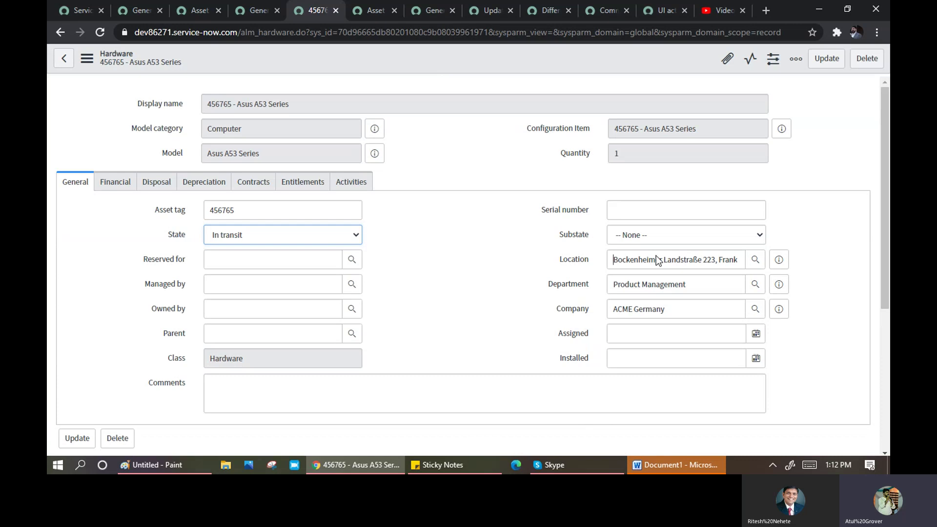
pyautogui.click(654, 235)
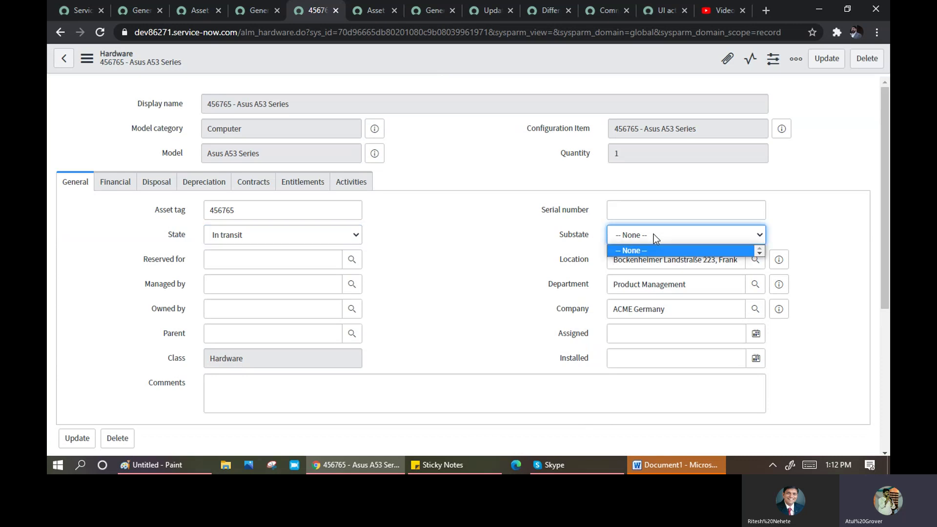
pyautogui.click(654, 235)
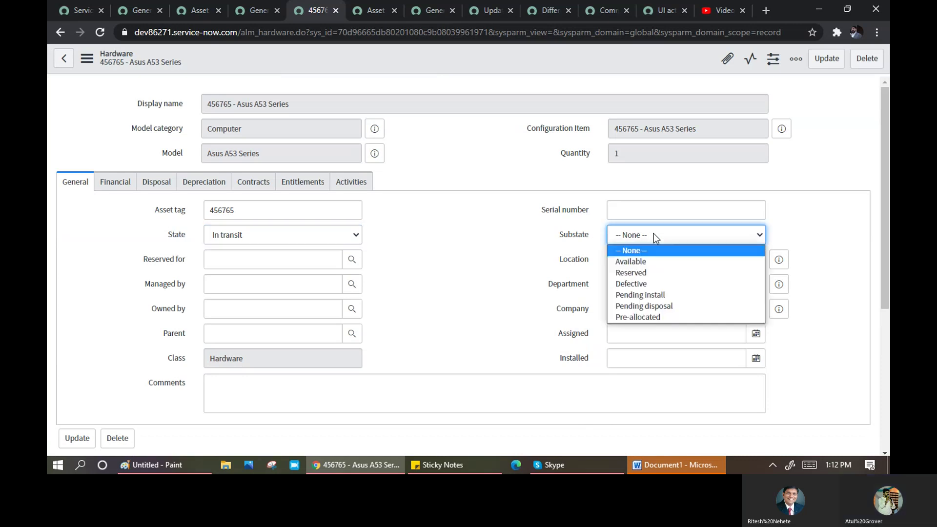
pyautogui.click(637, 296)
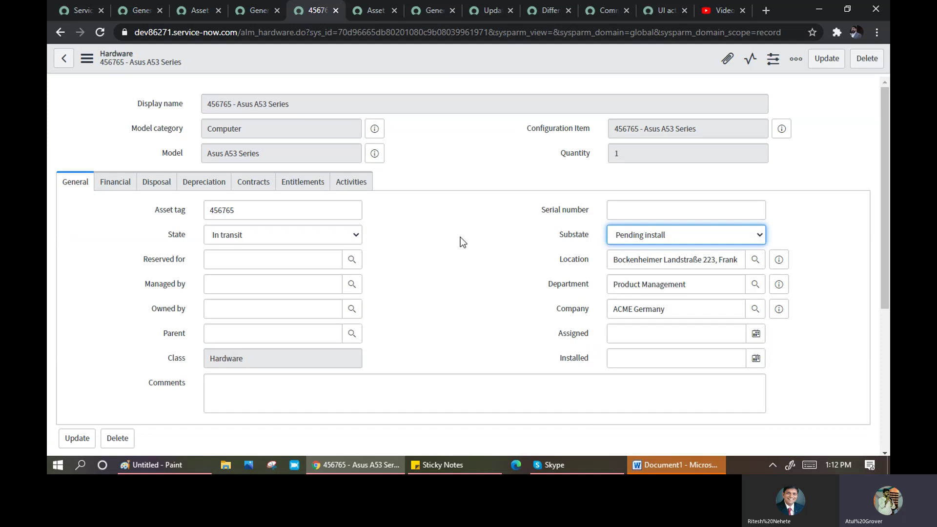
# Step: Compare with the install status mappings, change the hardware asset's Substate to Pending disposal and save the record
pyautogui.click(189, 9)
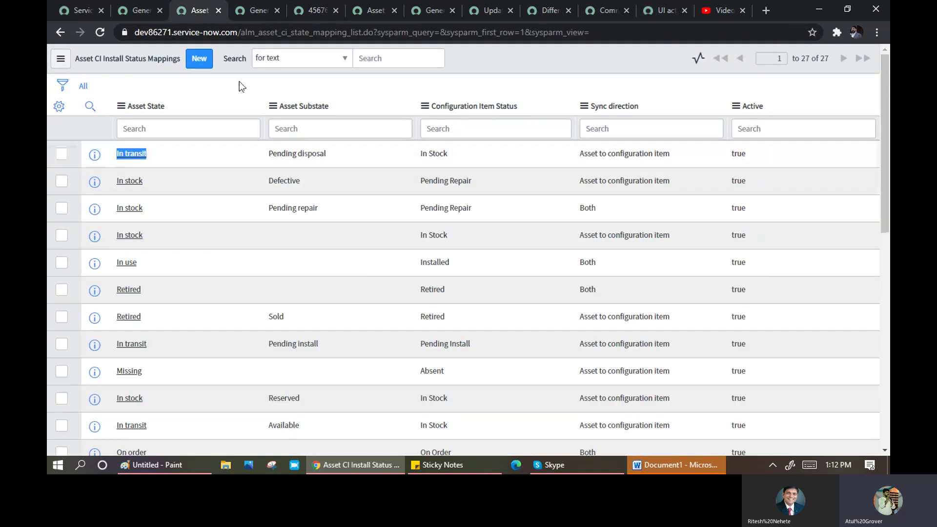
pyautogui.click(312, 11)
pyautogui.click(668, 238)
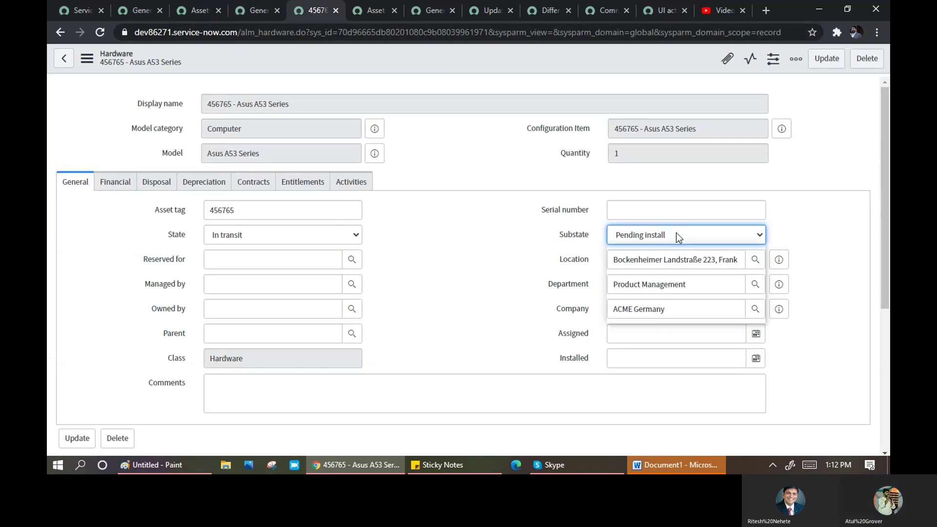
pyautogui.click(652, 307)
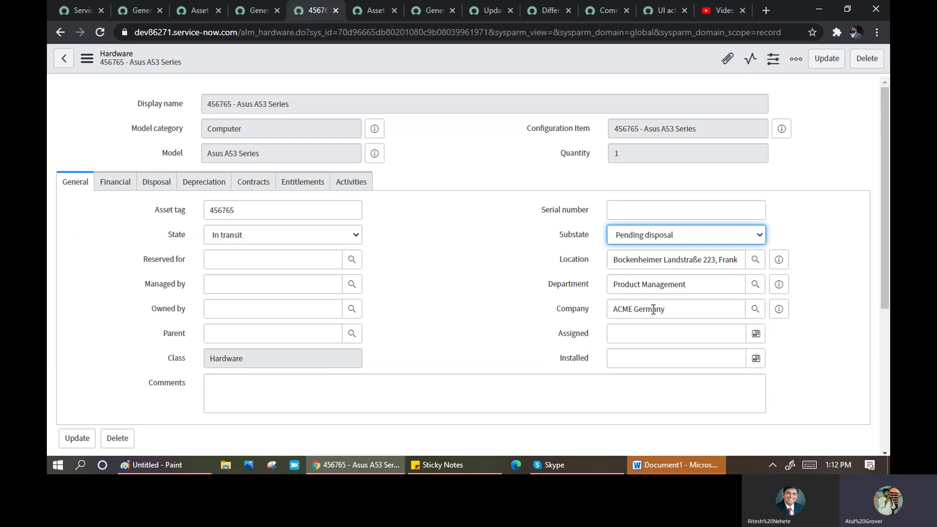
pyautogui.rightClick(421, 63)
pyautogui.click(432, 71)
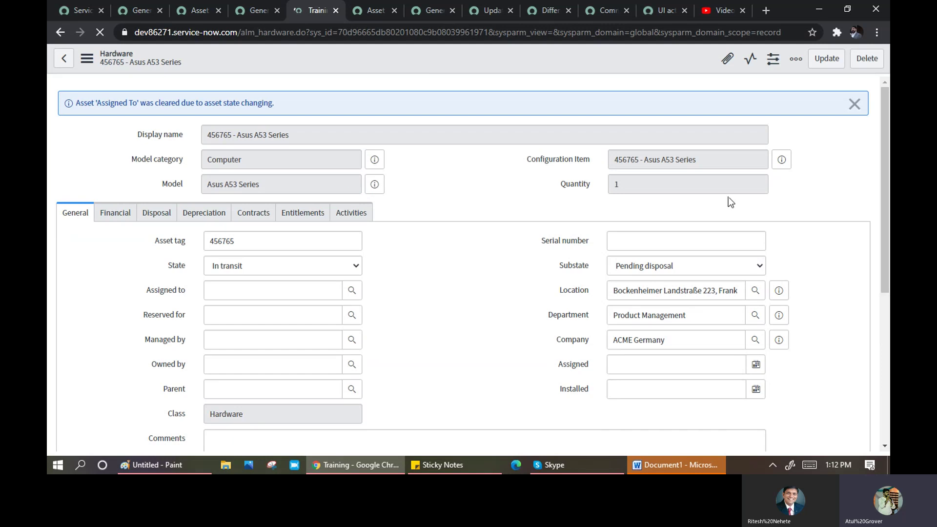
# Step: Open the asset's linked computer configuration item in a new tab and examine its fields
pyautogui.click(782, 164)
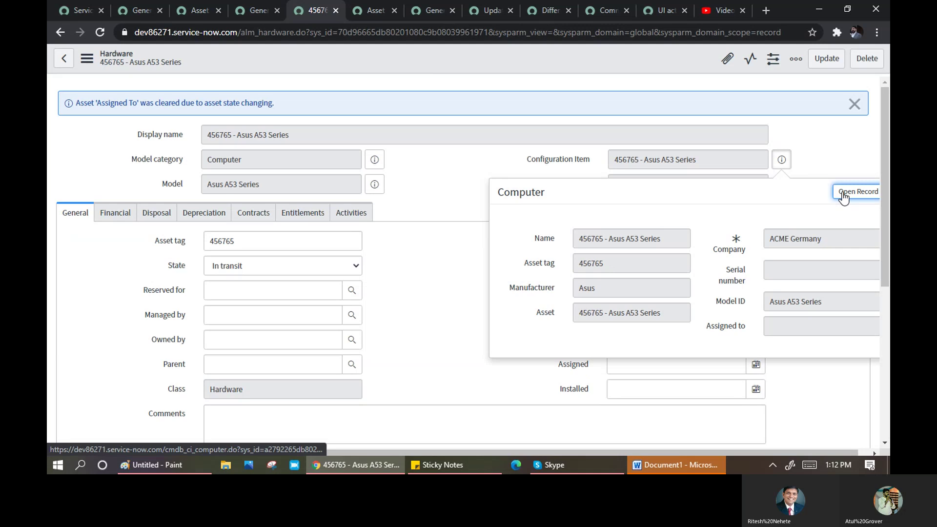
pyautogui.keyDown('ctrl'); pyautogui.click(844, 193); pyautogui.keyUp('ctrl')
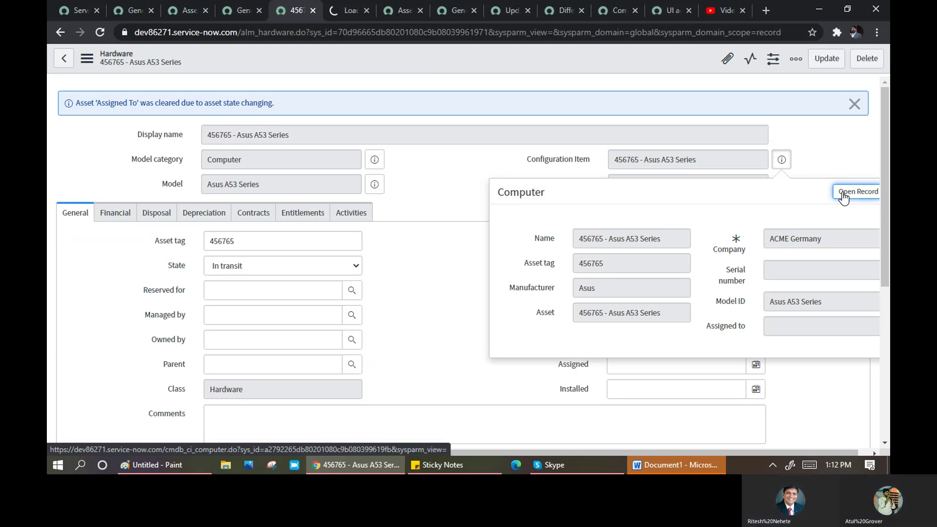
pyautogui.click(344, 13)
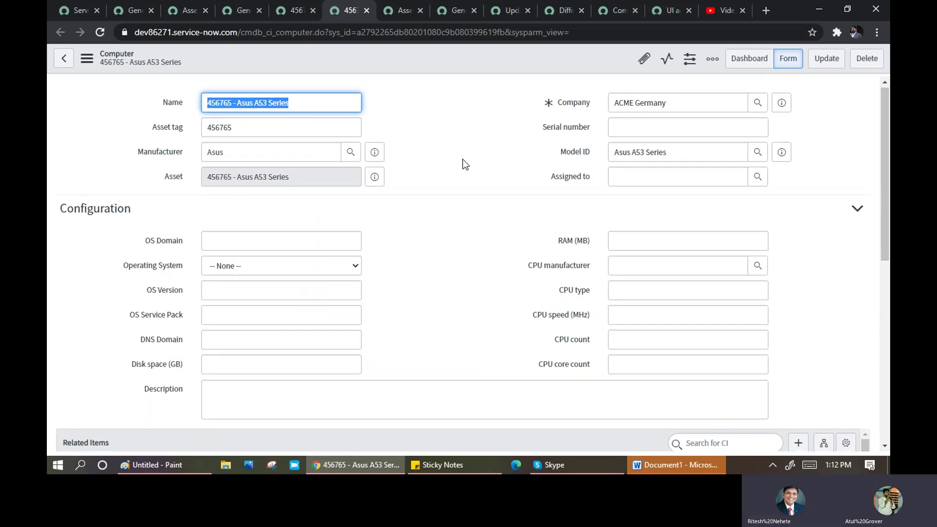
pyautogui.scroll(-2, 462, 159)
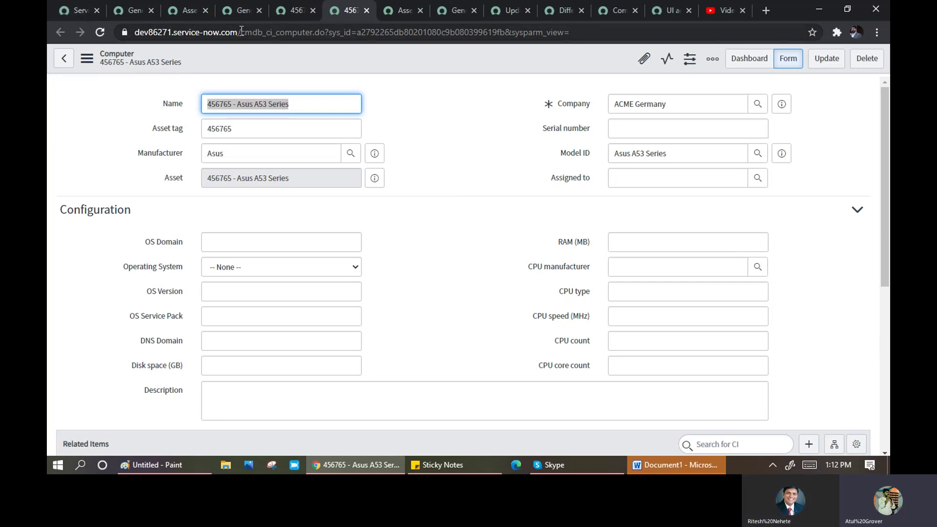
# Step: Copy the table name cmdb_ci_computer from the record's address and open that table's list from the navigator with cmdb_ci_computer.LIST
pyautogui.moveTo(241, 32); pyautogui.dragTo(313, 32)
pyautogui.hotkey('ctrl', 'c')
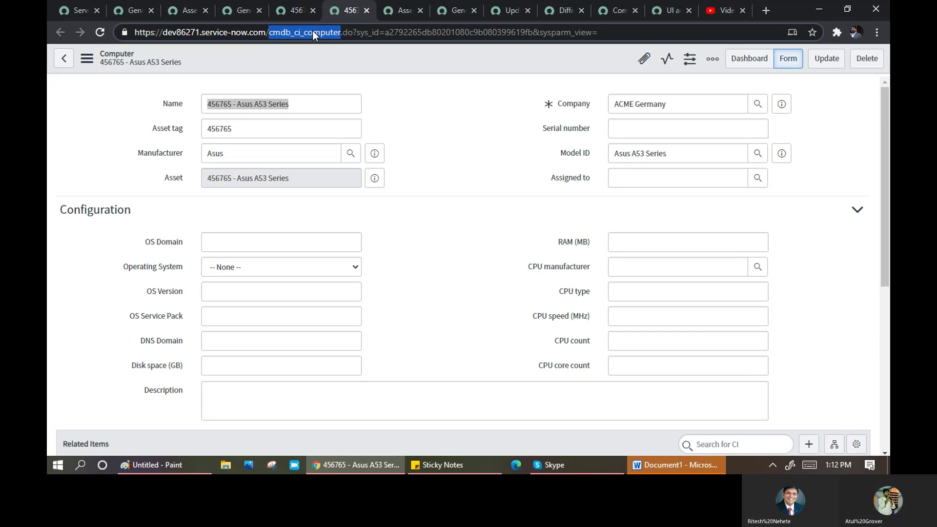
pyautogui.click(76, 15)
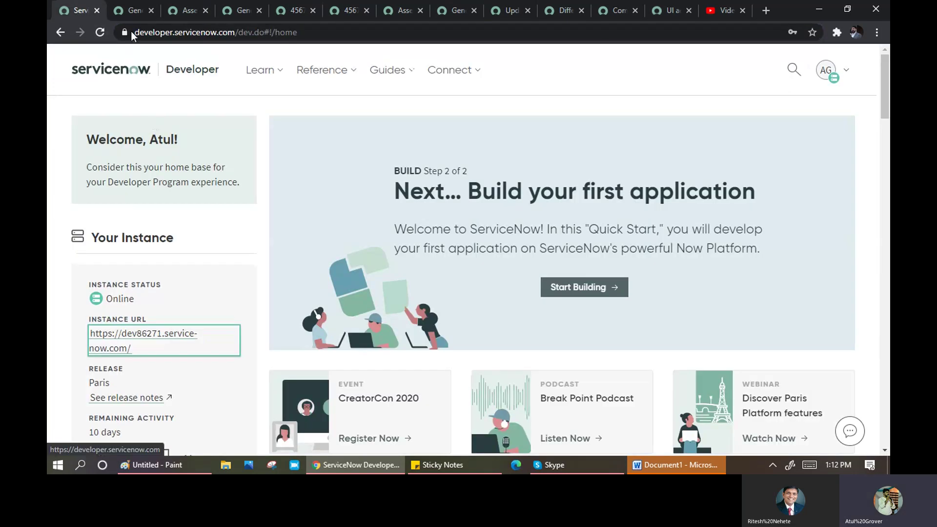
pyautogui.click(133, 9)
pyautogui.click(124, 91)
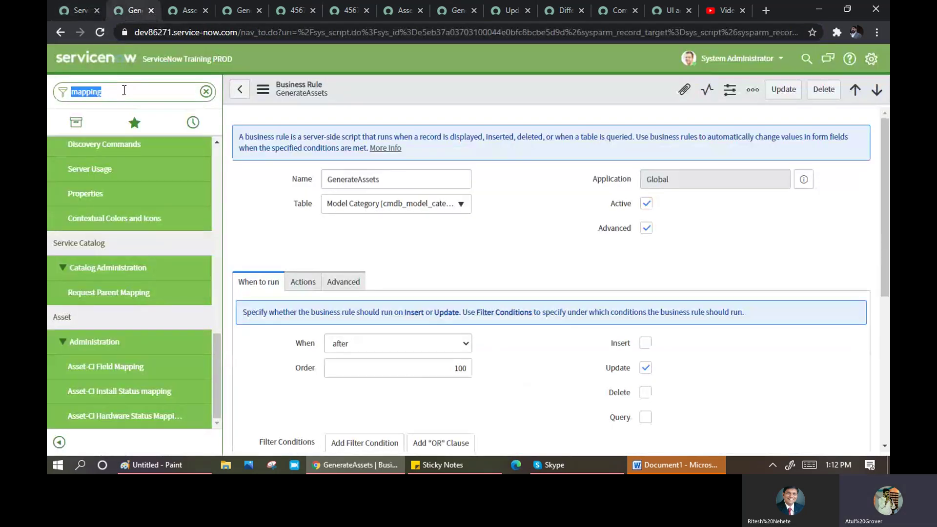
pyautogui.hotkey('ctrl', 'v')
pyautogui.write('.list')
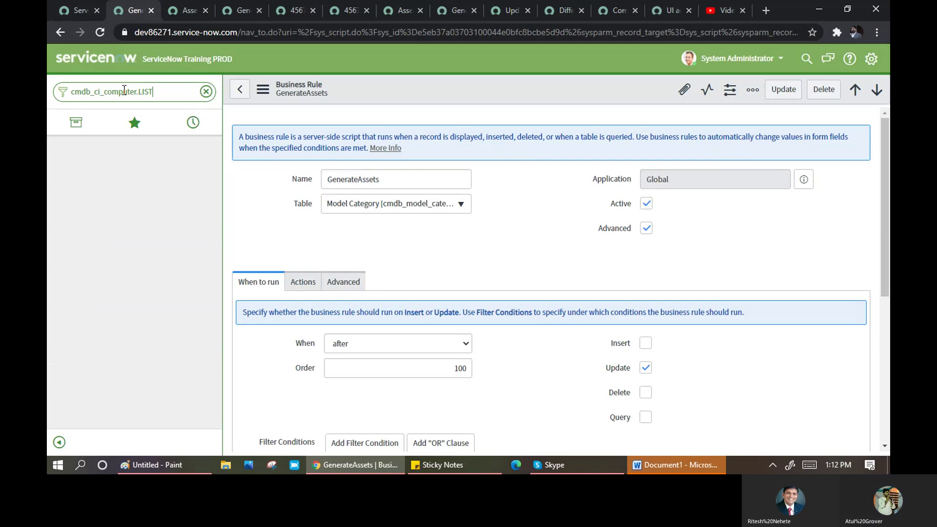
pyautogui.press('Return')
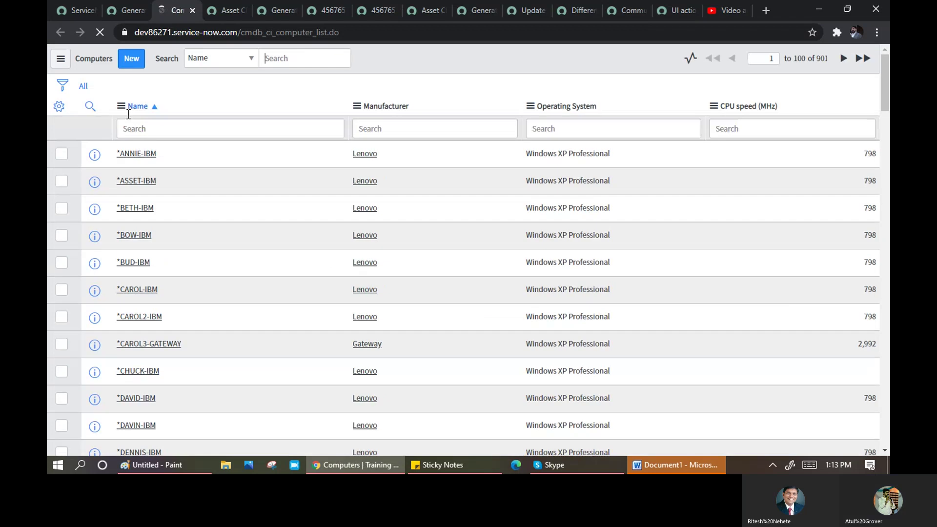
# Step: Filter the Computers list by Name with *4567
pyautogui.click(134, 128)
pyautogui.write('*')
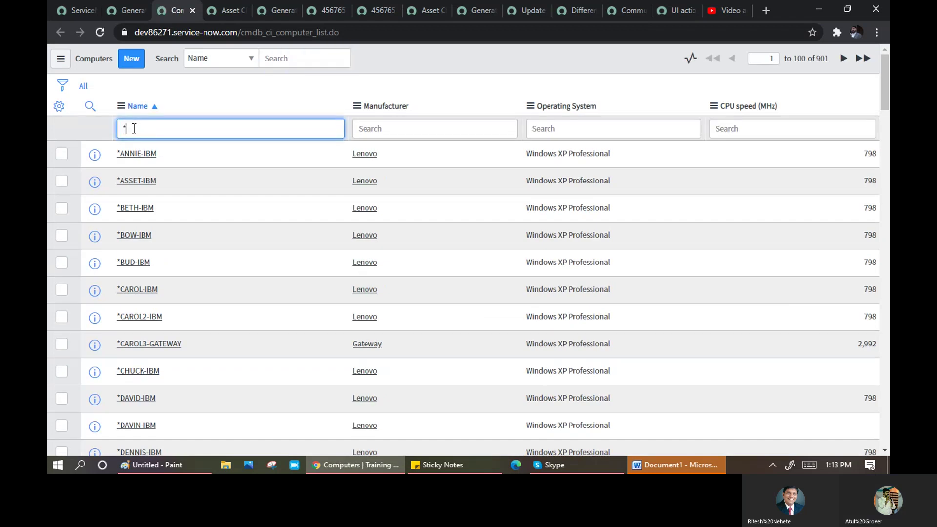
pyautogui.write('4567')
pyautogui.press('Return')
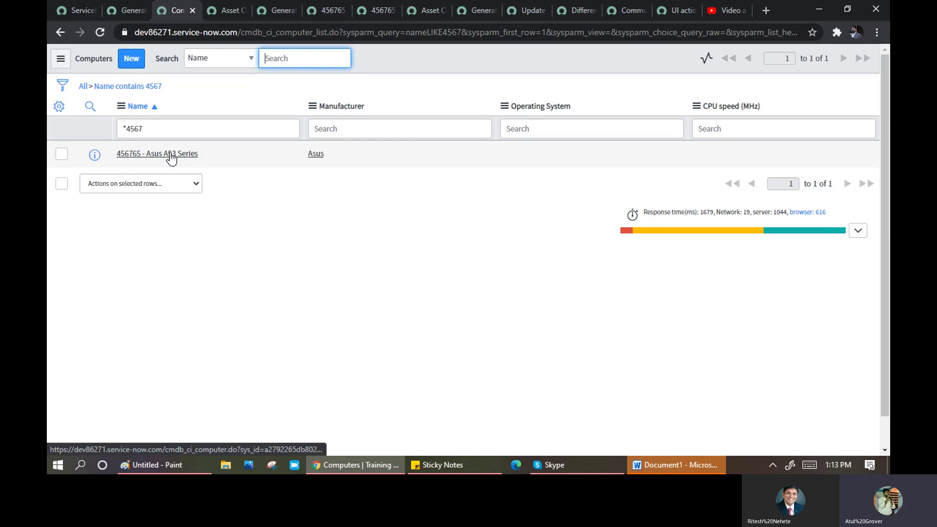
# Step: Add the Status column to the Computers list
pyautogui.click(59, 106)
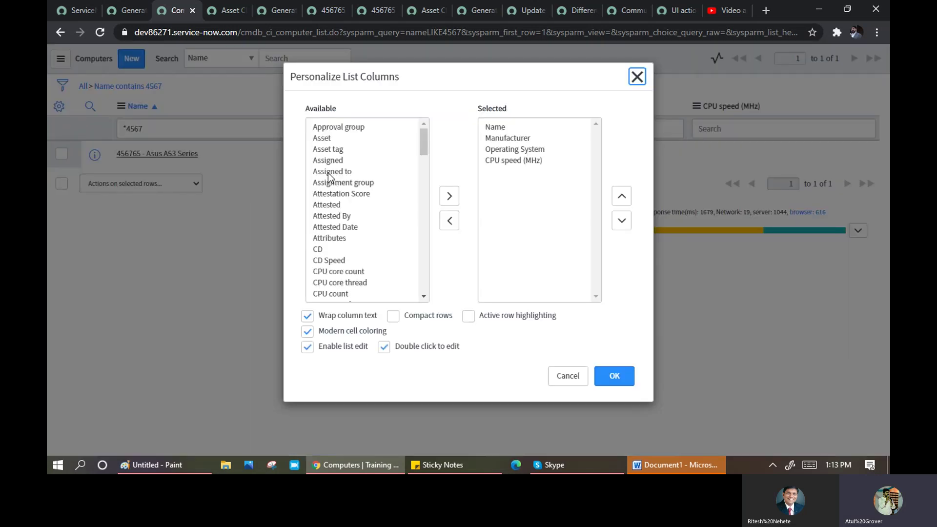
pyautogui.click(328, 174)
pyautogui.write('start')
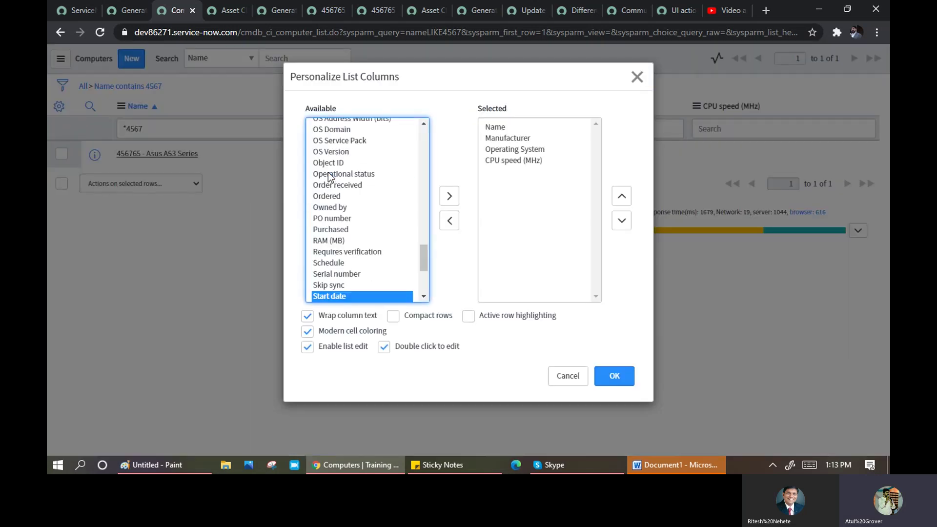
pyautogui.press('Down')
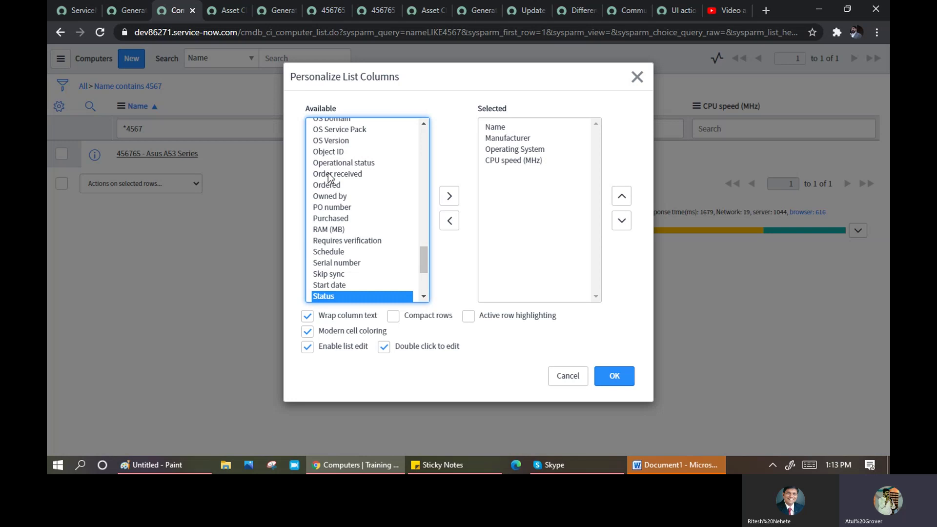
pyautogui.click(448, 196)
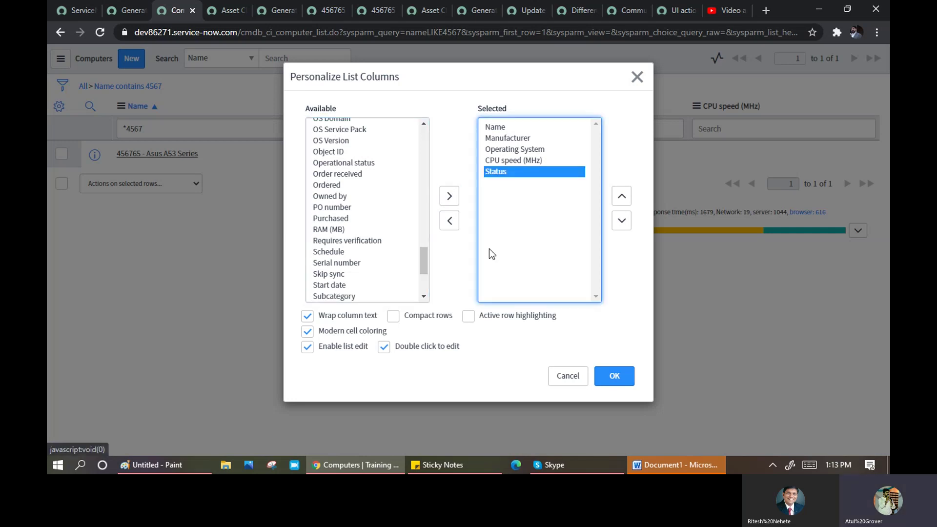
pyautogui.click(606, 383)
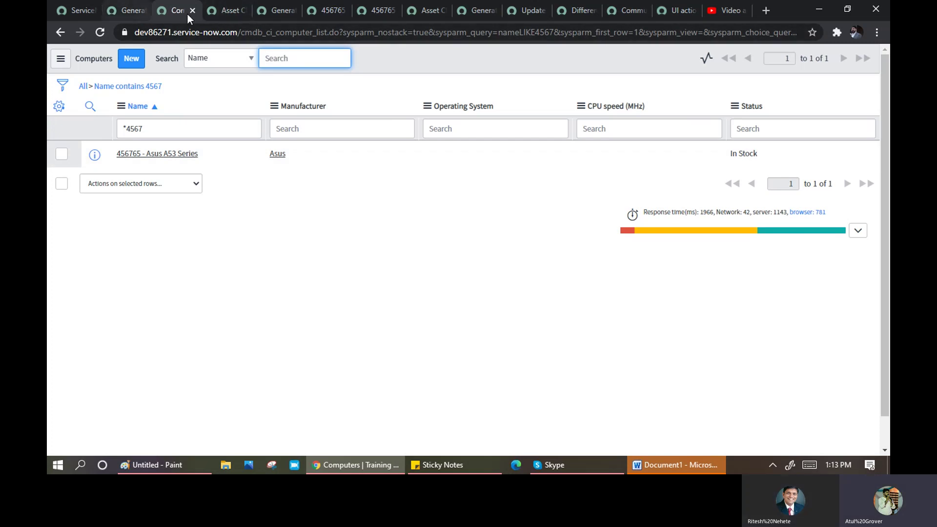
# Step: Examine the configuration item status and sync direction of the In transit / Pending disposal mapping, then the status of the In use mapping
pyautogui.click(133, 11)
pyautogui.click(229, 11)
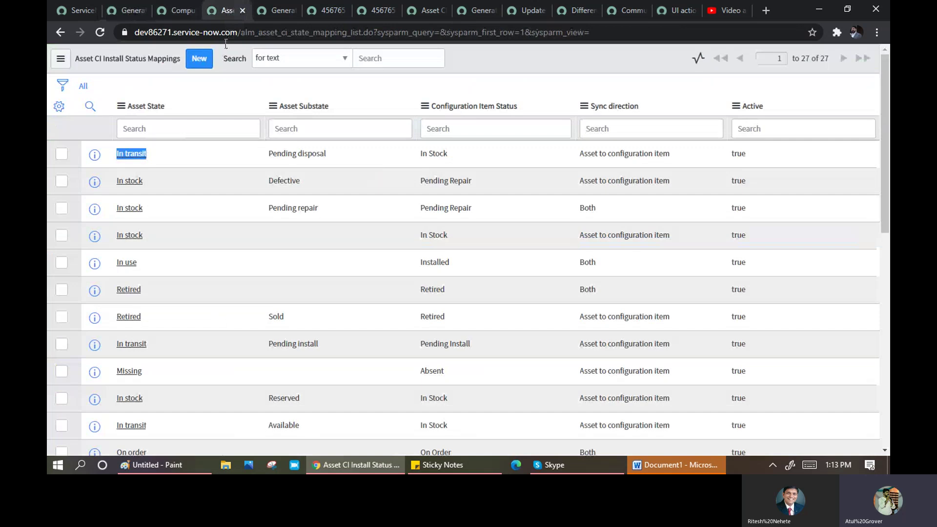
pyautogui.moveTo(478, 155); pyautogui.dragTo(408, 145)
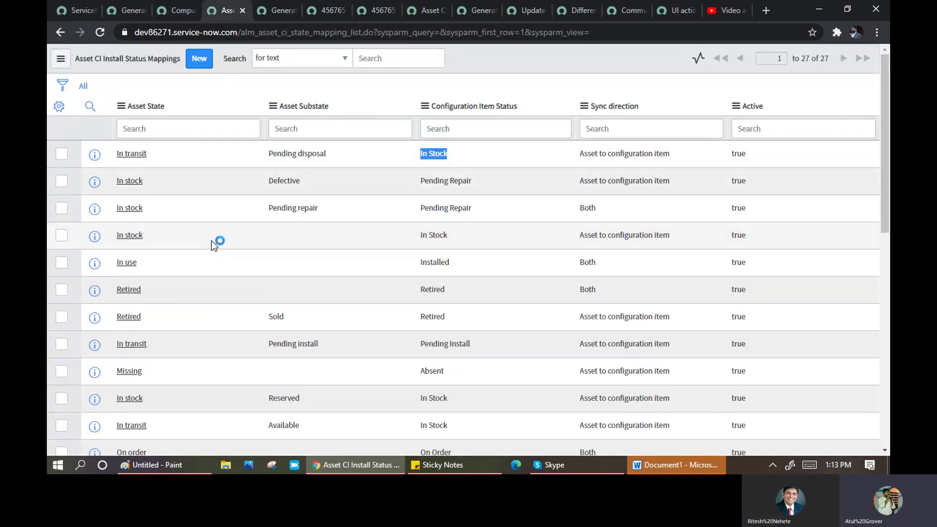
pyautogui.click(583, 155)
pyautogui.moveTo(583, 156); pyautogui.dragTo(616, 162)
pyautogui.moveTo(672, 155); pyautogui.dragTo(671, 156)
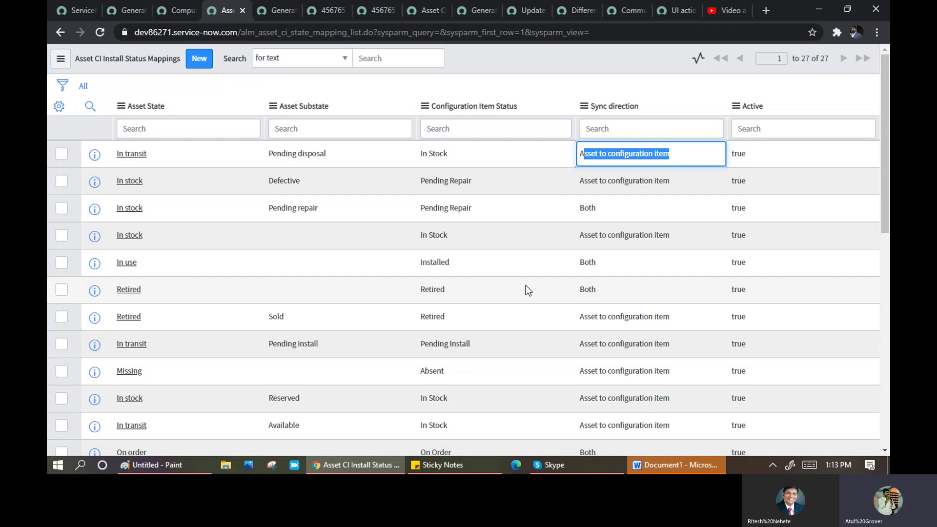
pyautogui.moveTo(461, 263); pyautogui.dragTo(420, 268)
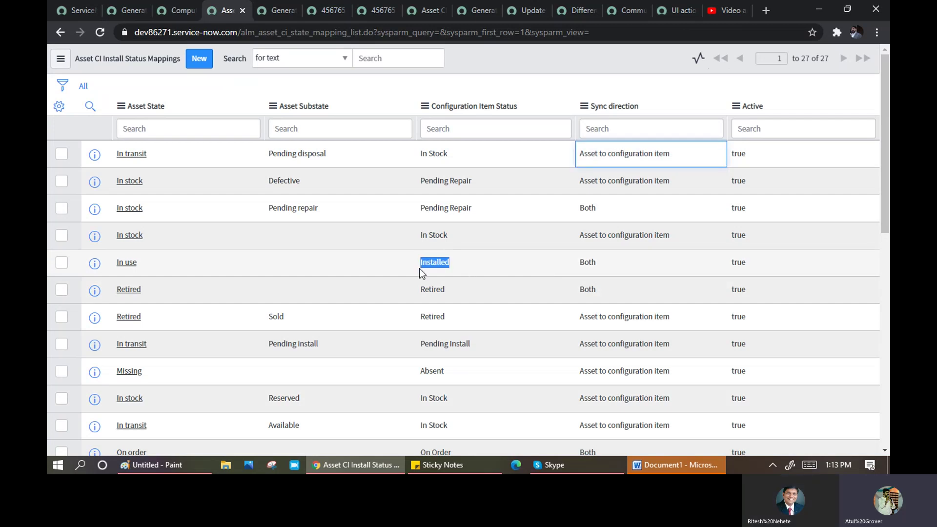
pyautogui.doubleClick(419, 269)
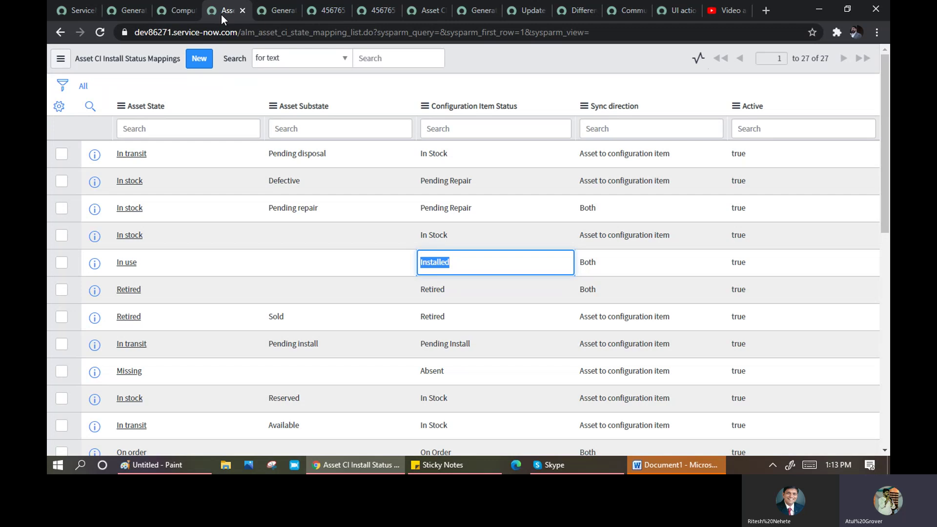
# Step: Set the Status of the 456765 - Asus A53 Series computer to Installed directly in the Computers list and save it
pyautogui.click(274, 11)
pyautogui.click(181, 10)
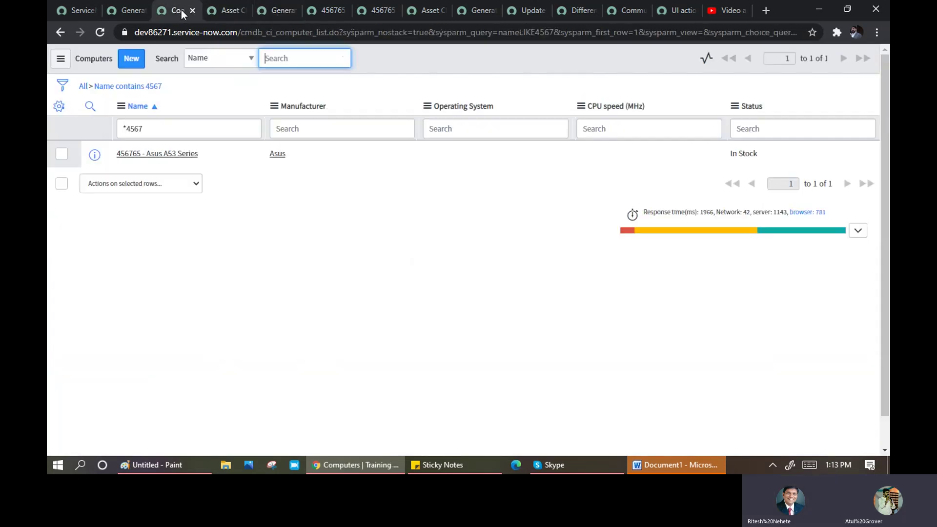
pyautogui.click(797, 158)
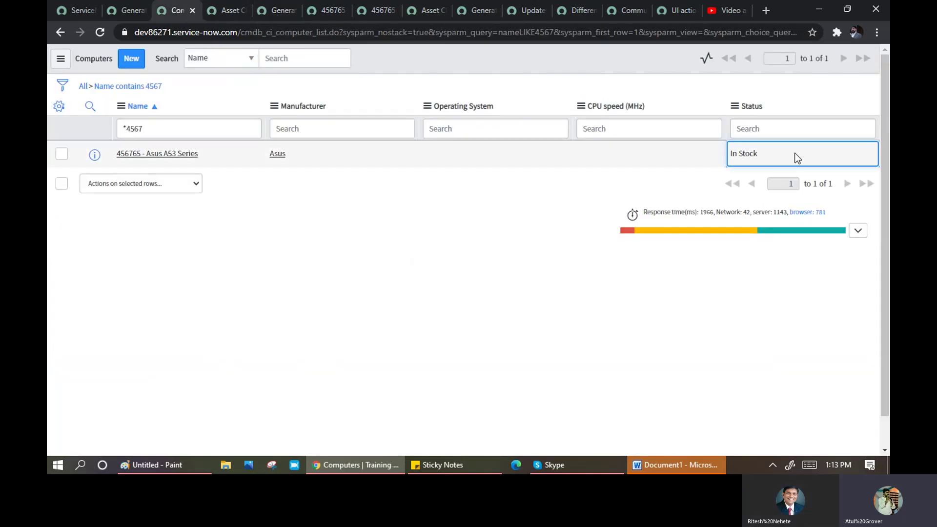
pyautogui.doubleClick(791, 154)
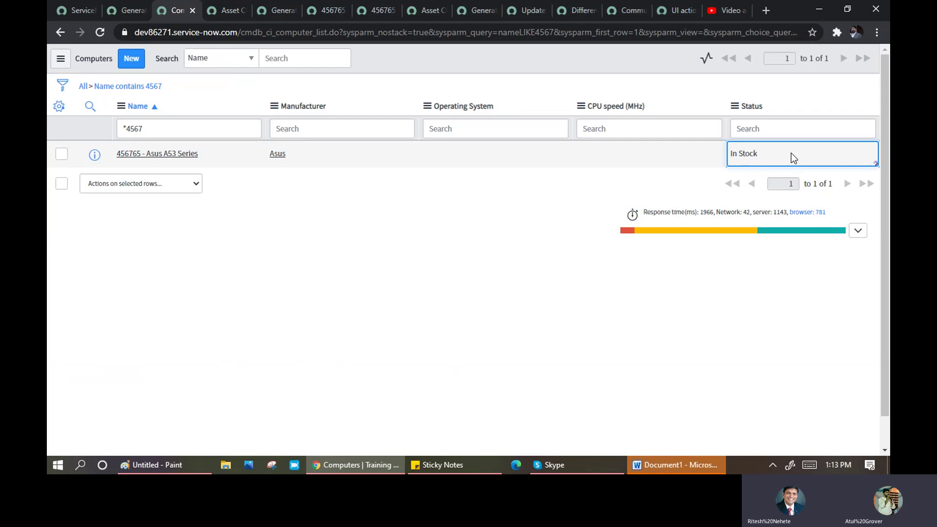
pyautogui.click(790, 156)
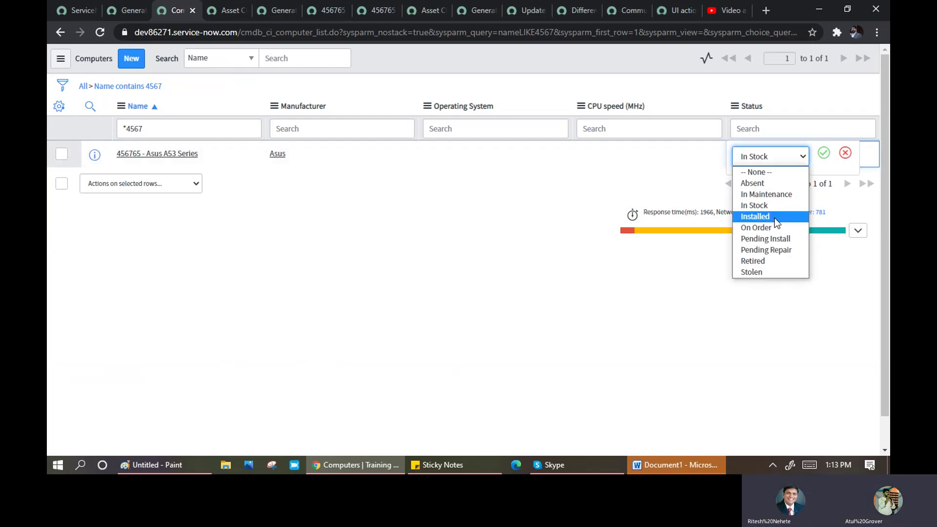
pyautogui.click(584, 204)
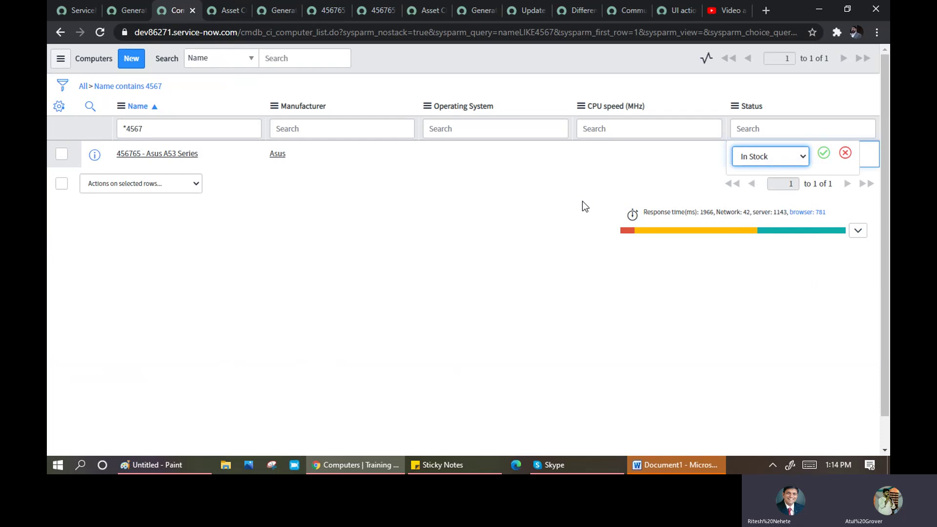
pyautogui.click(225, 10)
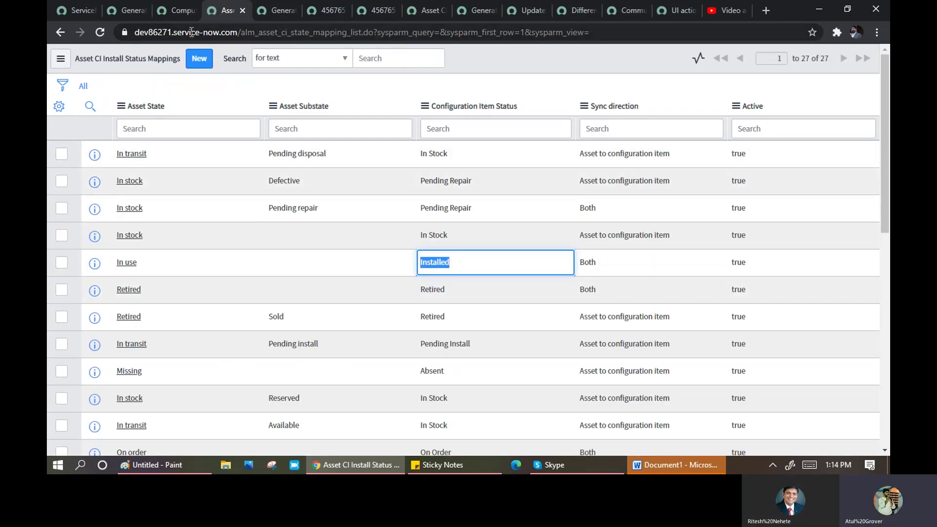
pyautogui.click(177, 9)
pyautogui.click(757, 163)
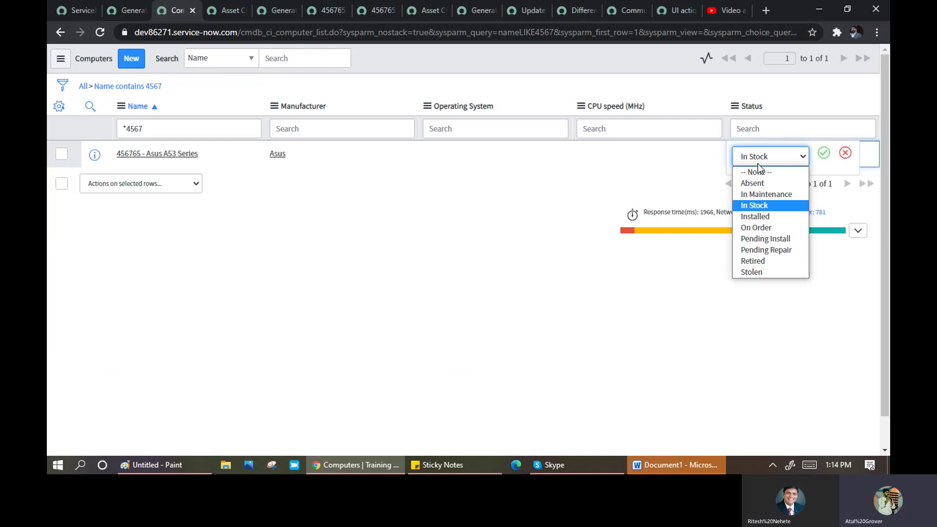
pyautogui.click(762, 216)
pyautogui.click(823, 153)
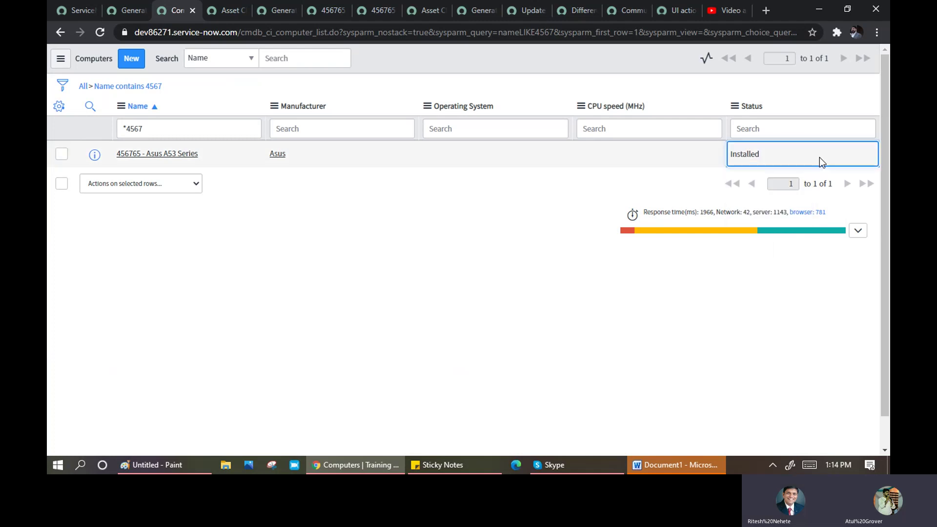
# Step: Reload the 456765 hardware asset form to check its State and Substate
pyautogui.click(323, 9)
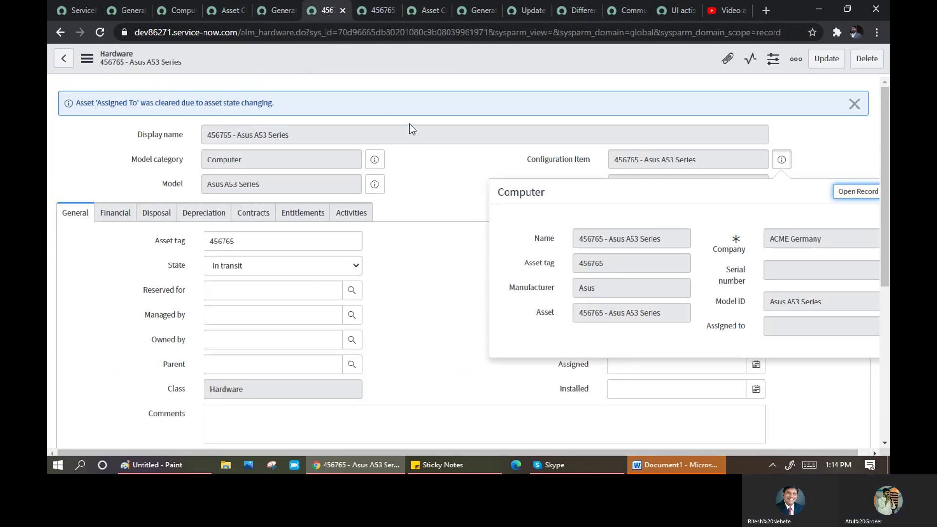
pyautogui.rightClick(396, 59)
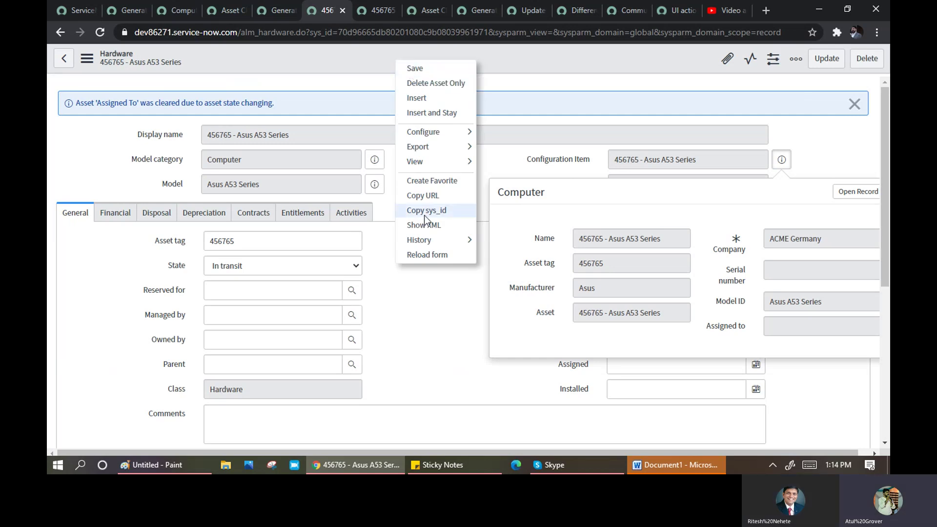
pyautogui.click(426, 254)
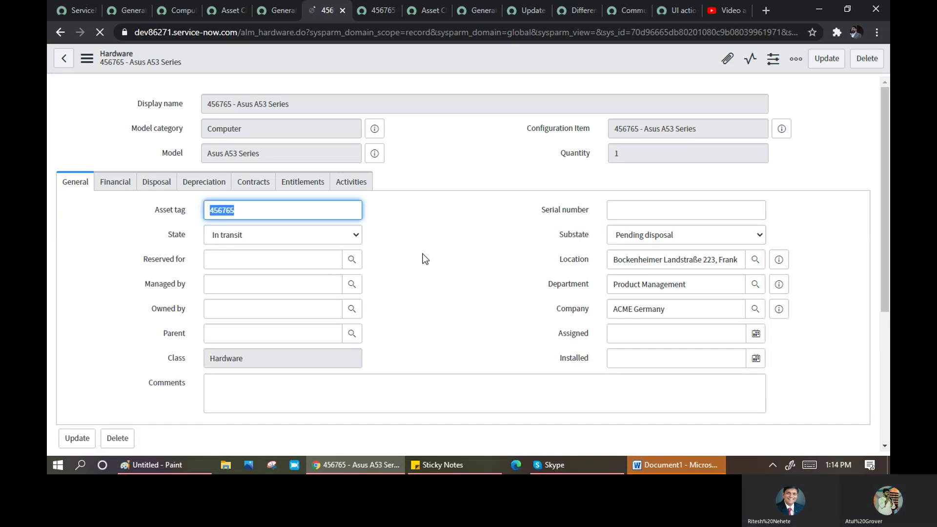
pyautogui.rightClick(419, 61)
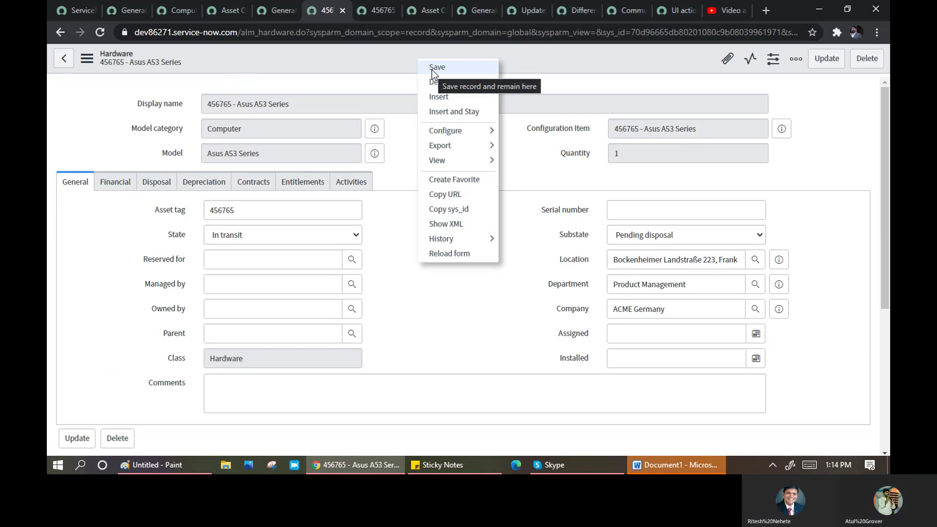
pyautogui.click(451, 254)
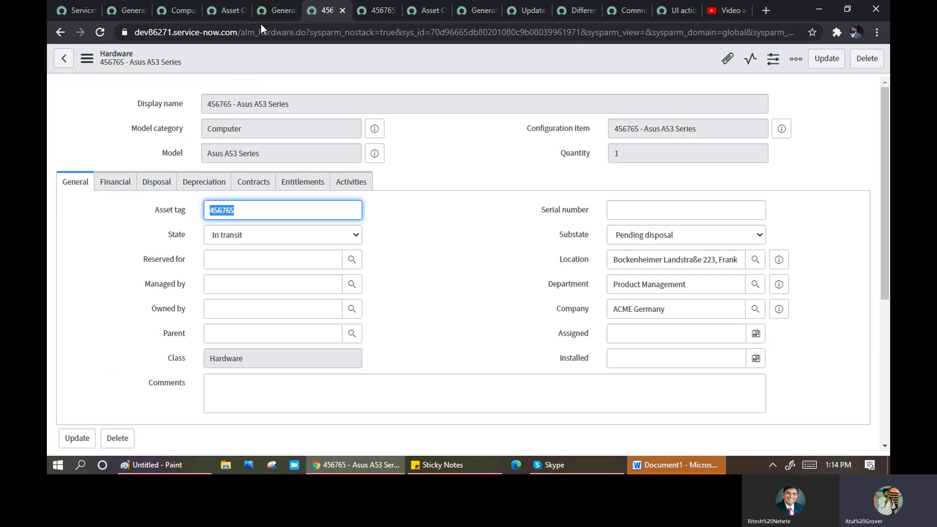
# Step: Review the sync directions in the Asset CI Install Status Mappings list, starting with the In use mapping
pyautogui.click(270, 8)
pyautogui.click(221, 10)
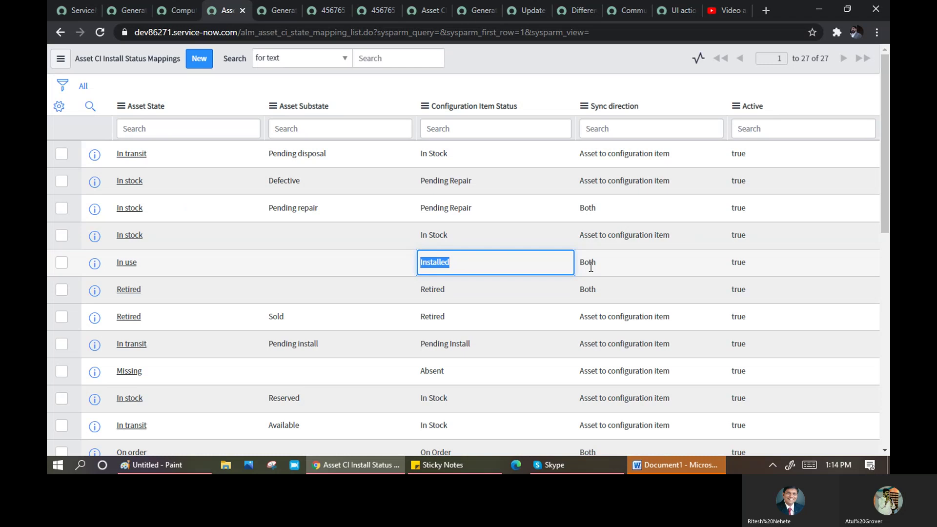
pyautogui.scroll(-4, 487, 266)
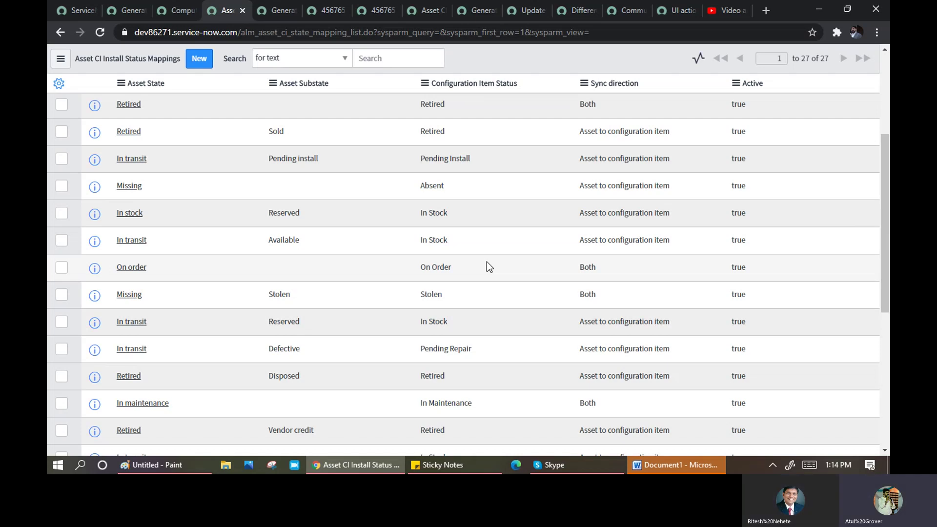
# Step: Find the Asset-CI Hardware Status Mapping module by searching for "mapping", open it separately, and list all records without the out-of-the-box filter
pyautogui.click(84, 10)
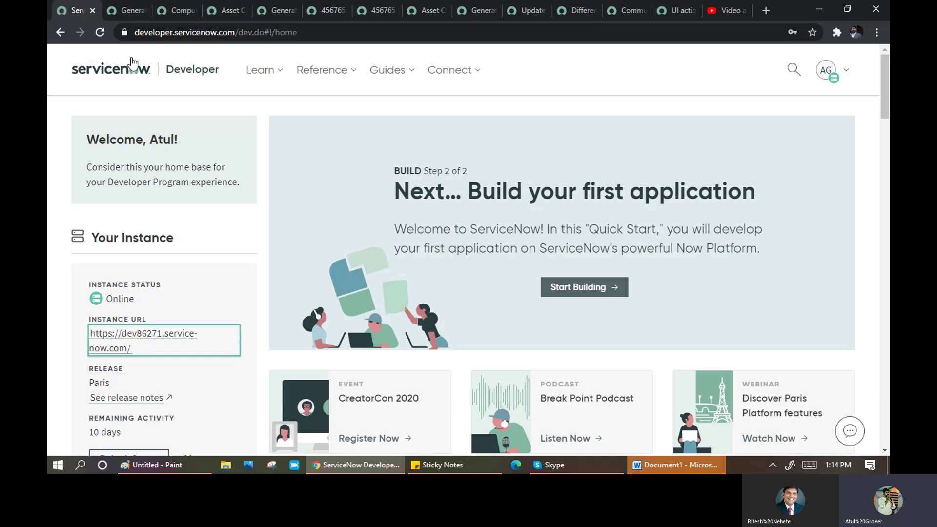
pyautogui.click(128, 15)
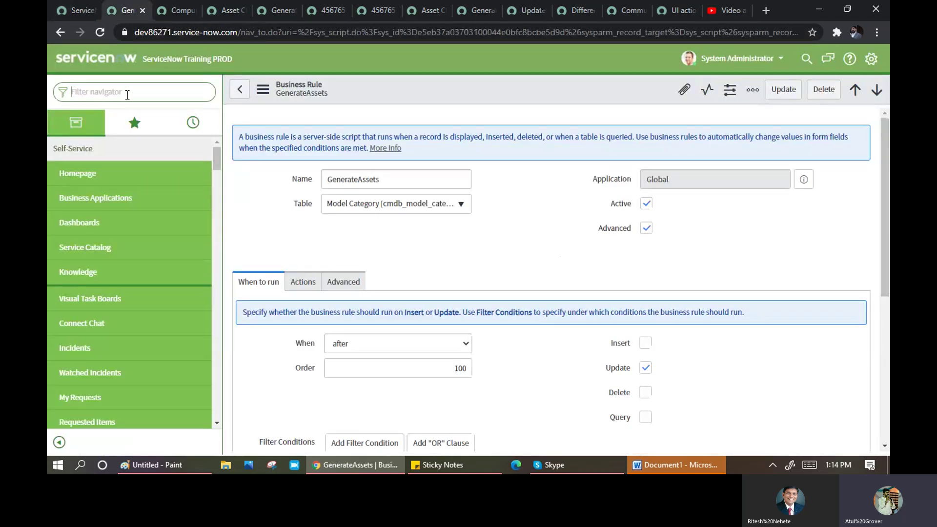
pyautogui.write('mapppin')
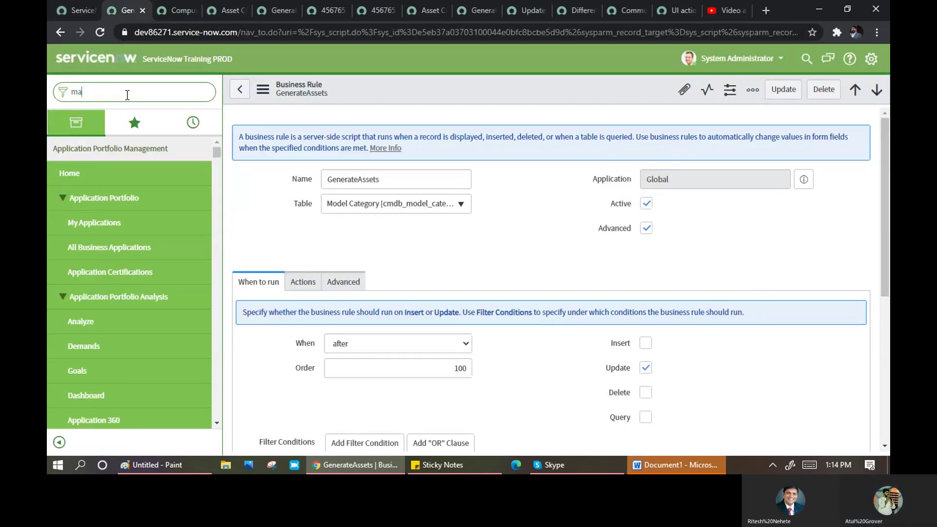
pyautogui.write('g')
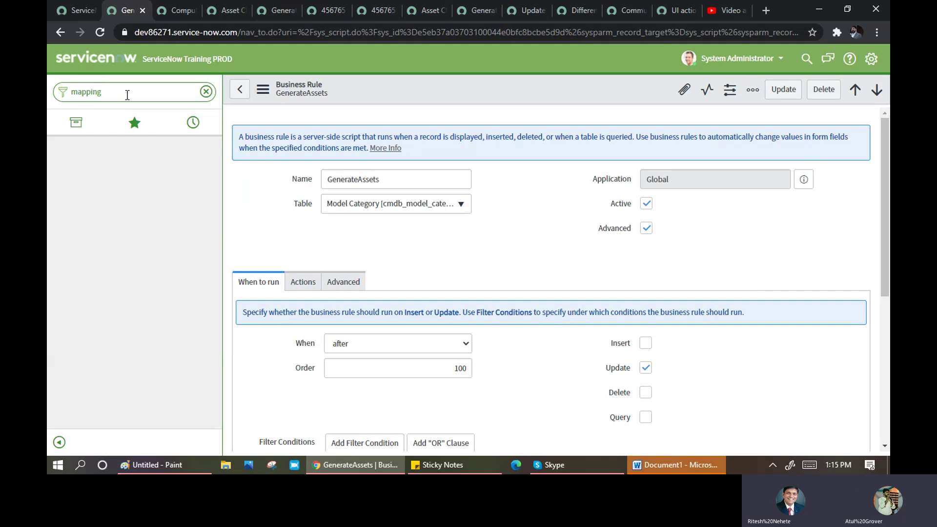
pyautogui.scroll(-15, 140, 177)
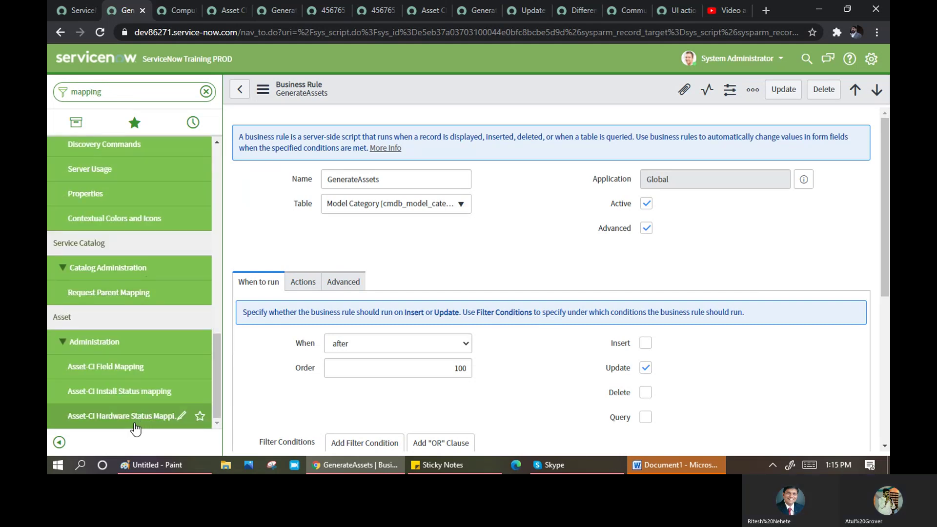
pyautogui.middleClick(94, 424)
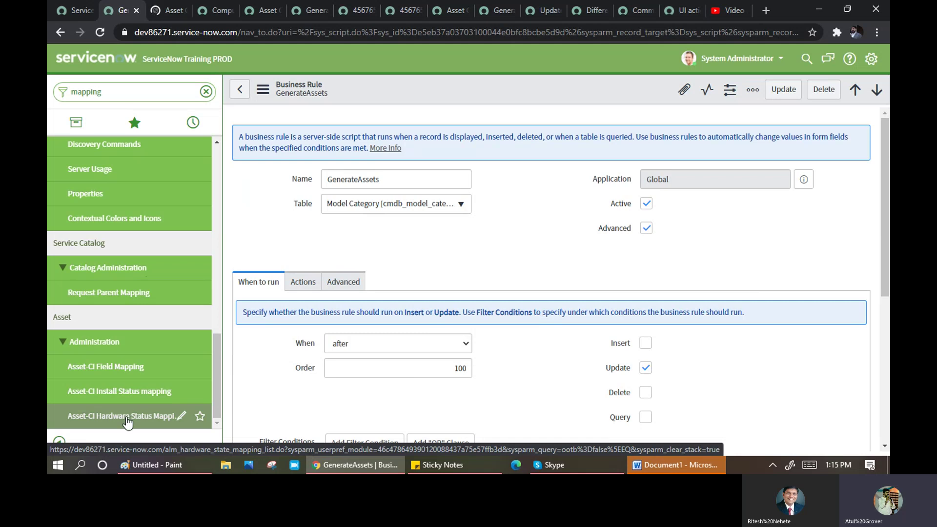
pyautogui.click(165, 10)
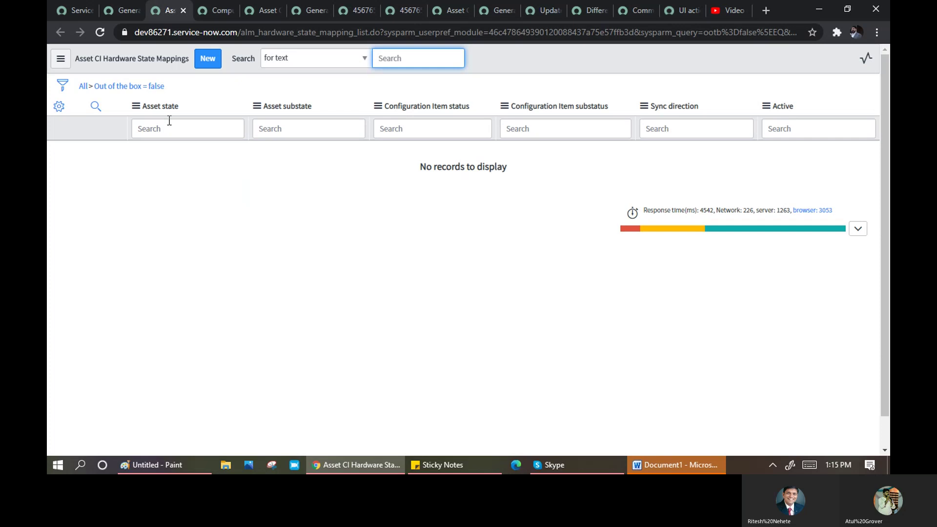
pyautogui.click(84, 88)
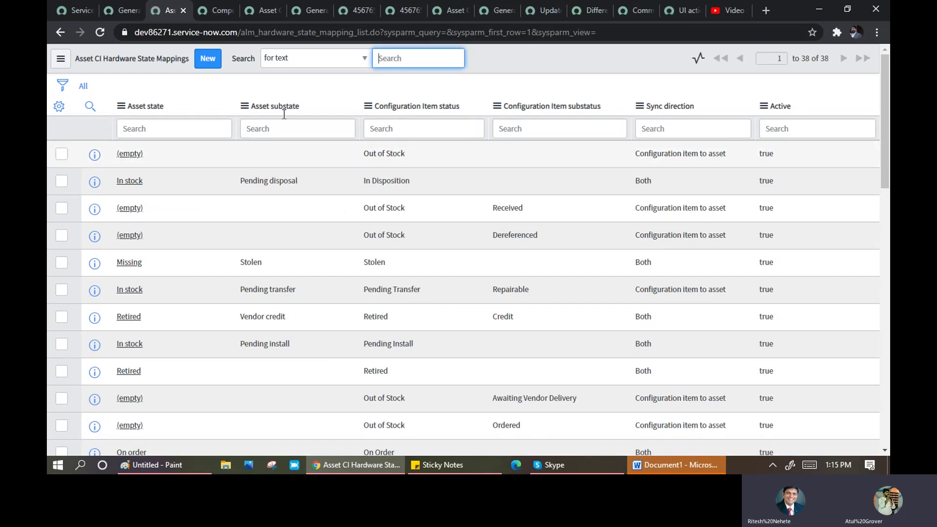
# Step: Add the Operational status field to the selected columns of the Computers list
pyautogui.click(215, 12)
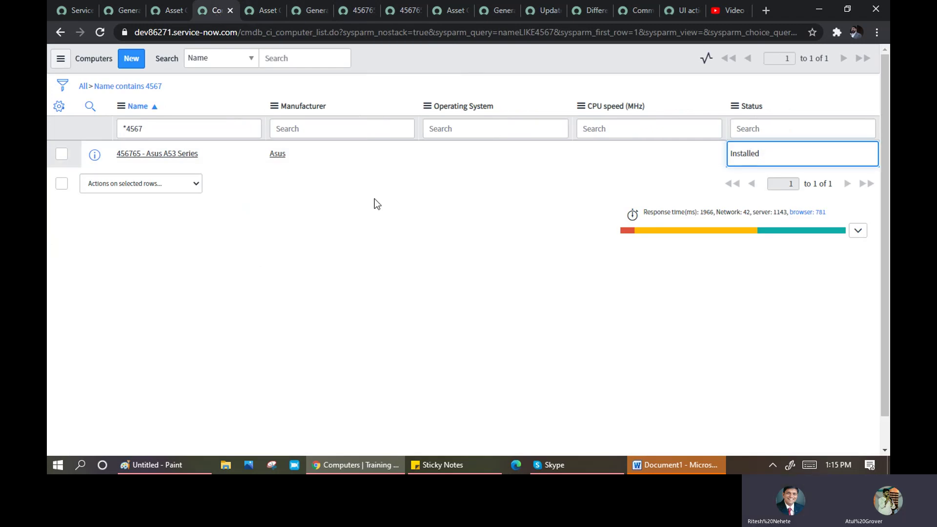
pyautogui.click(68, 104)
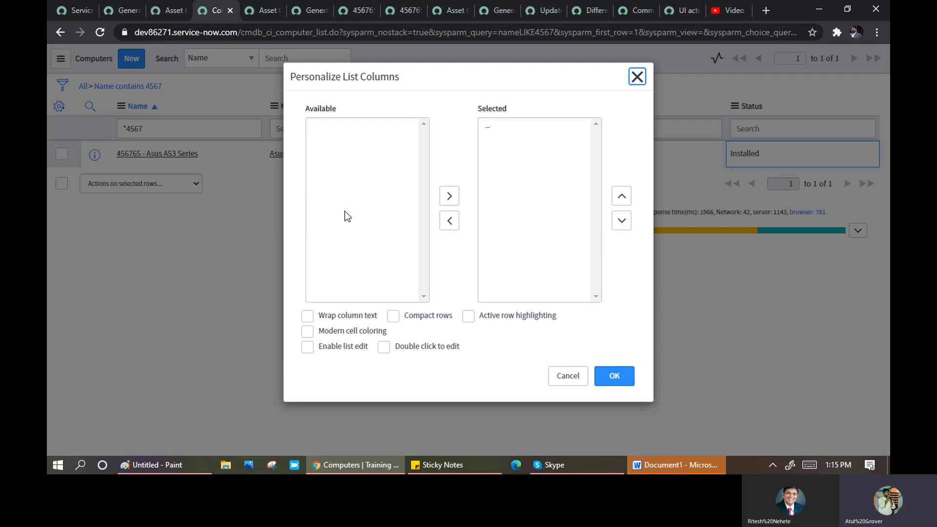
pyautogui.click(340, 206)
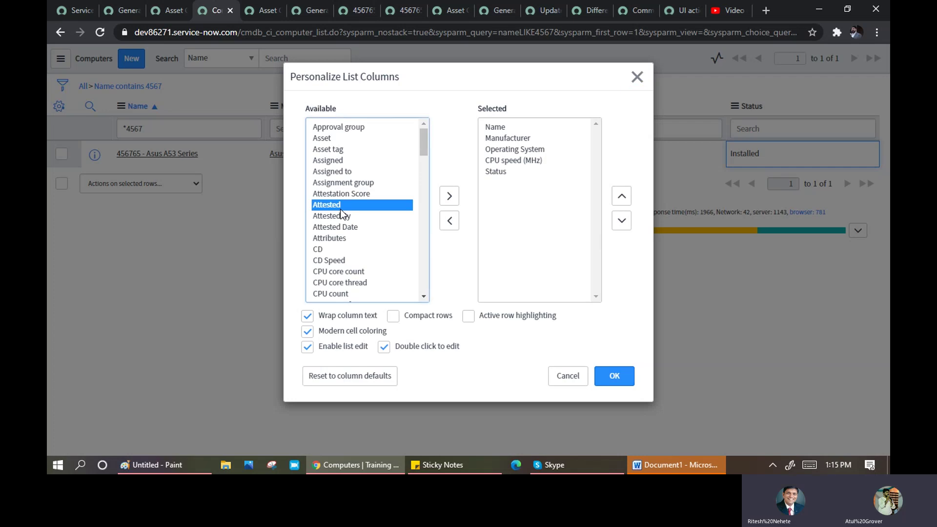
pyautogui.press('s')
pyautogui.press('u')
pyautogui.press('b')
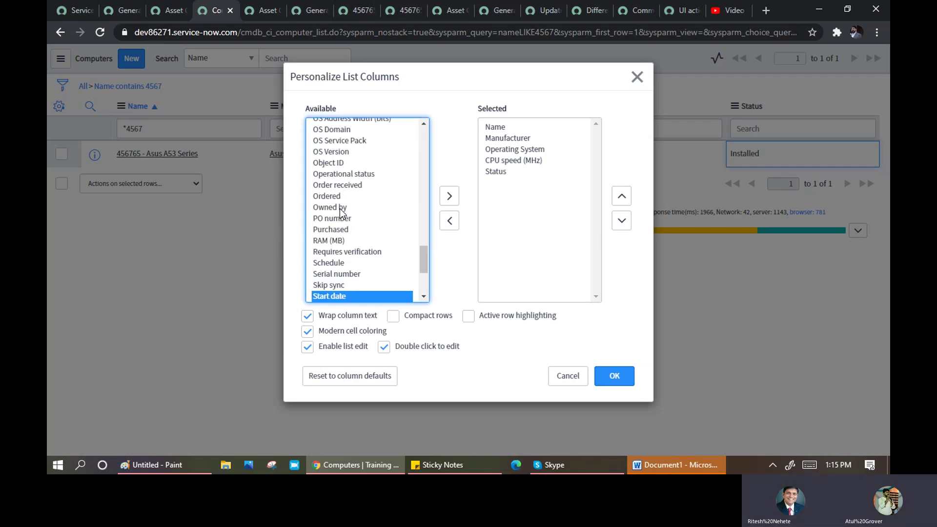
pyautogui.press('Down')
pyautogui.press('Down')
pyautogui.press('Down')
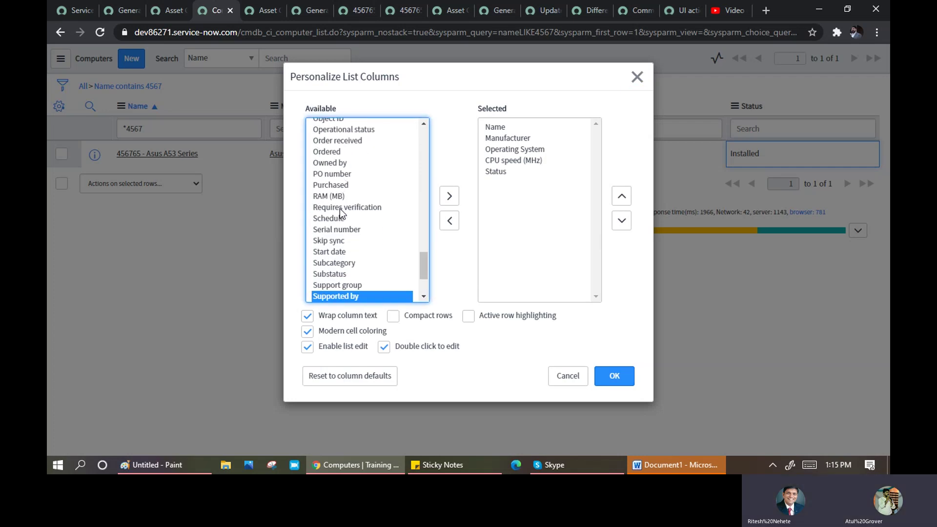
pyautogui.press('Down')
pyautogui.press('Down')
pyautogui.press('Down')
pyautogui.press('Down')
pyautogui.press('Down')
pyautogui.press('Down')
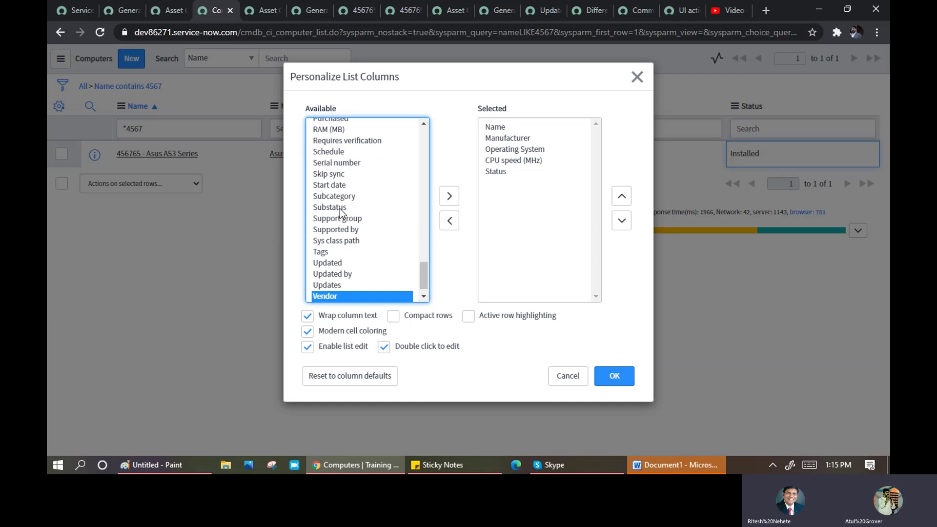
pyautogui.press('Down')
pyautogui.press('Up')
pyautogui.press('Up')
pyautogui.press('Up')
pyautogui.press('Up')
pyautogui.press('Up')
pyautogui.press('Up')
pyautogui.press('Up')
pyautogui.press('Up')
pyautogui.press('Up')
pyautogui.press('Up')
pyautogui.press('Up')
pyautogui.press('Up')
pyautogui.press('Up')
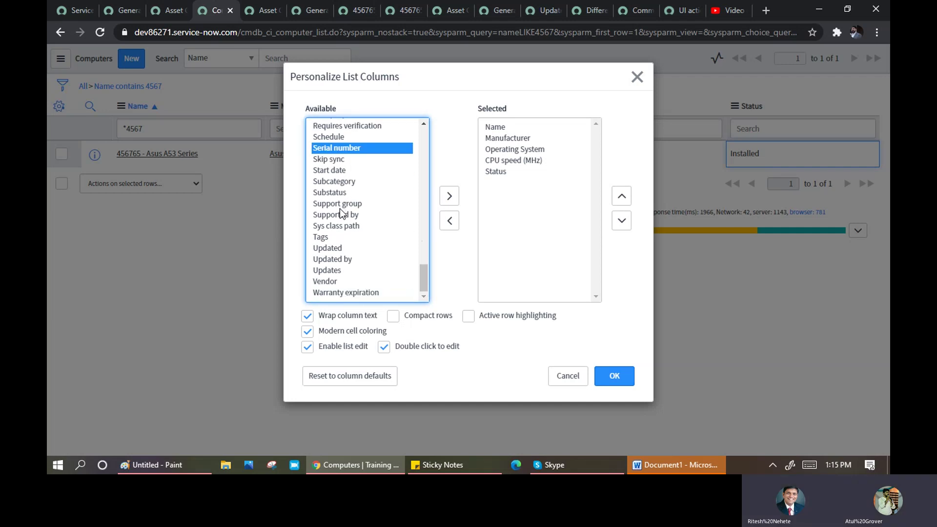
pyautogui.press('Up')
pyautogui.press('Up')
pyautogui.press('Up')
pyautogui.press('Up')
pyautogui.press('Up')
pyautogui.press('Up')
pyautogui.press('Up')
pyautogui.press('Up')
pyautogui.press('Up')
pyautogui.press('Up')
pyautogui.press('Up')
pyautogui.press('Up')
pyautogui.press('Up')
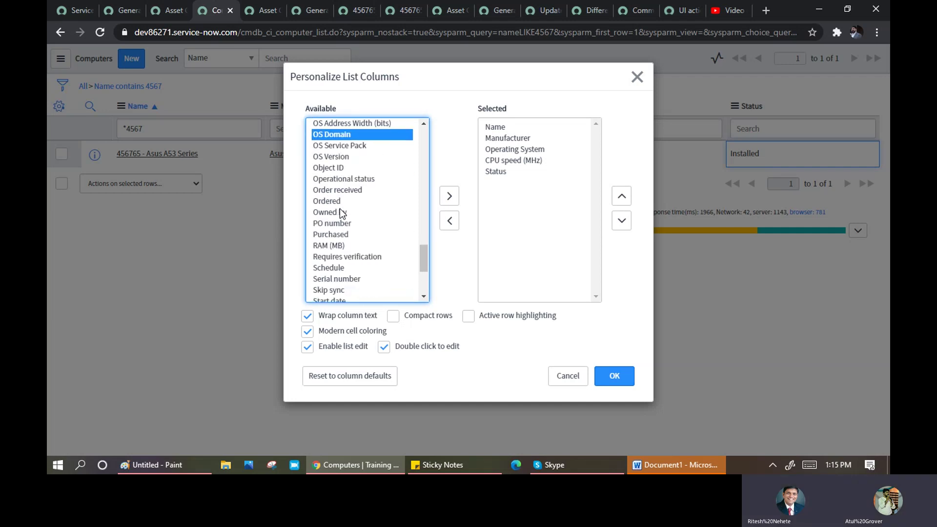
pyautogui.click(355, 179)
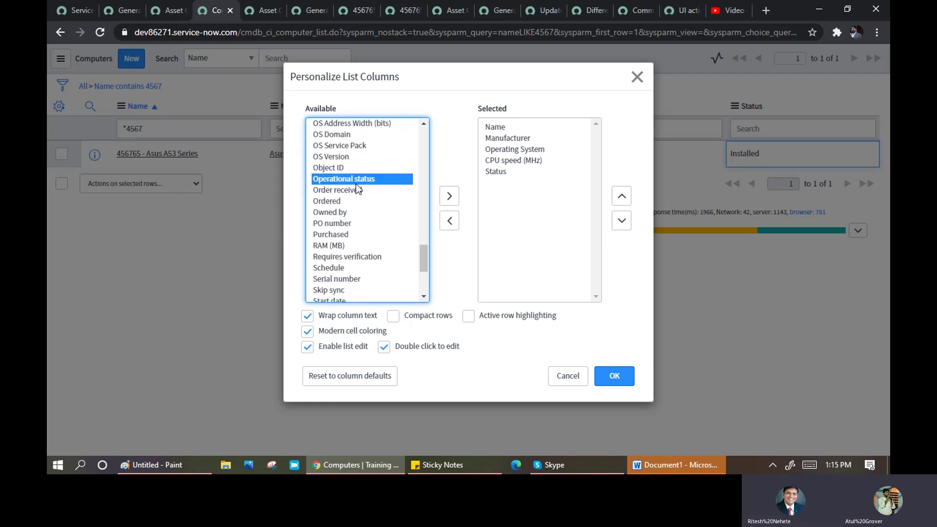
pyautogui.click(446, 196)
# Step: Move the Status and Operational status columns together to directly after Name
pyautogui.keyDown('shift'); pyautogui.click(504, 172); pyautogui.keyUp('shift')
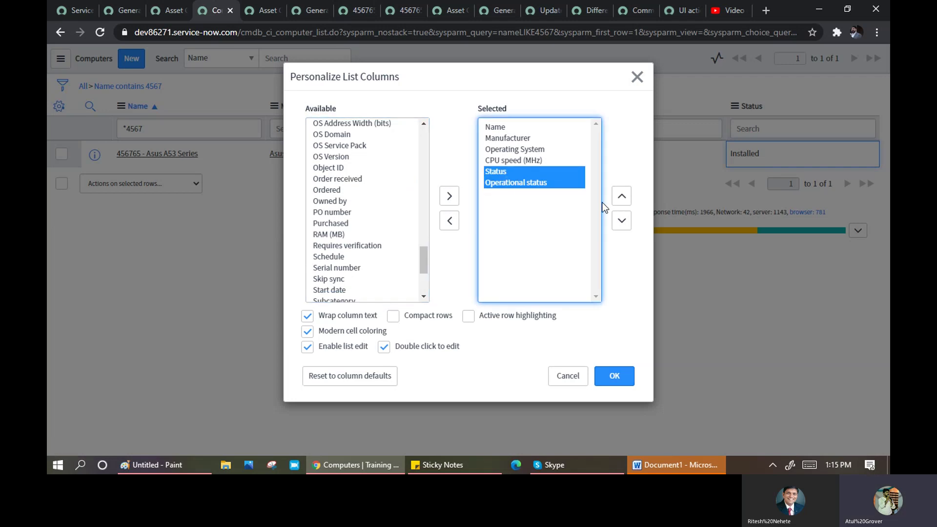
pyautogui.click(623, 198)
pyautogui.click(623, 198)
pyautogui.click(623, 197)
# Step: Remove the Operating System and CPU speed (MHz) columns from the Computers list and apply the column layout
pyautogui.click(529, 160)
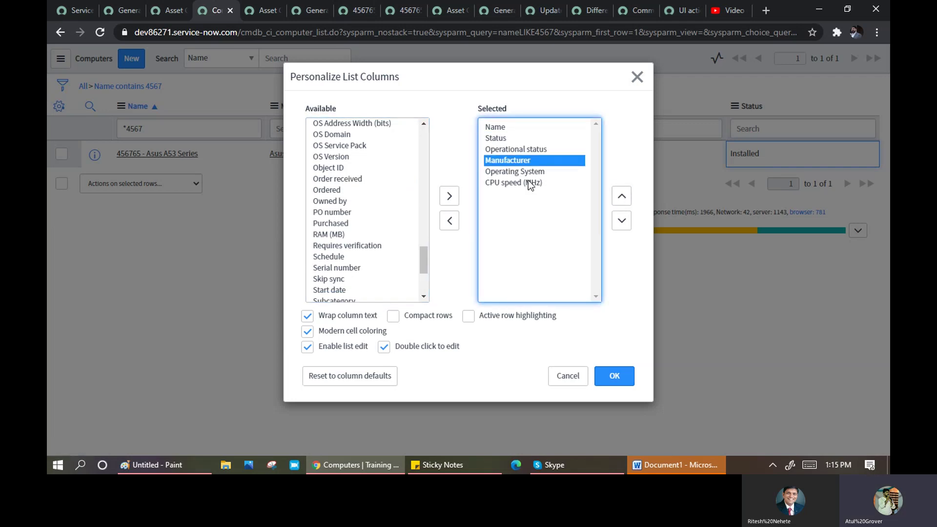
pyautogui.click(529, 174)
pyautogui.doubleClick(529, 173)
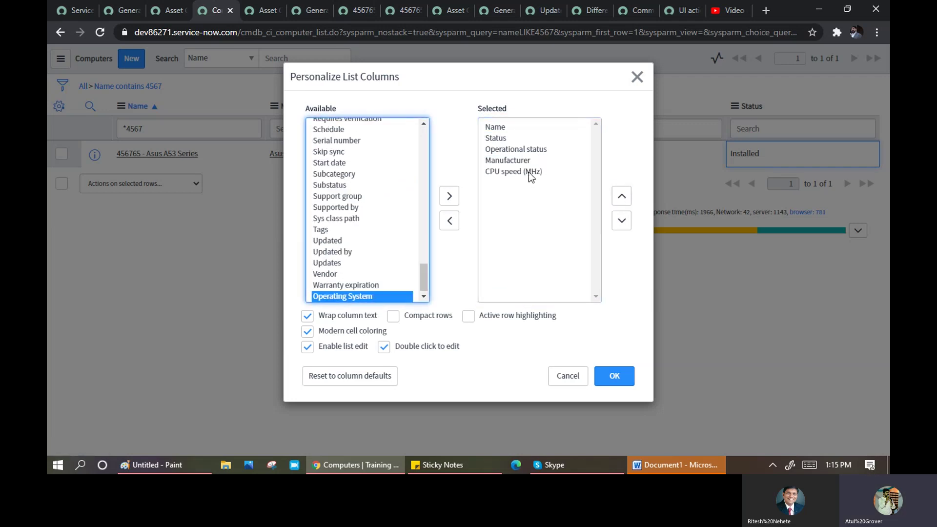
pyautogui.click(614, 375)
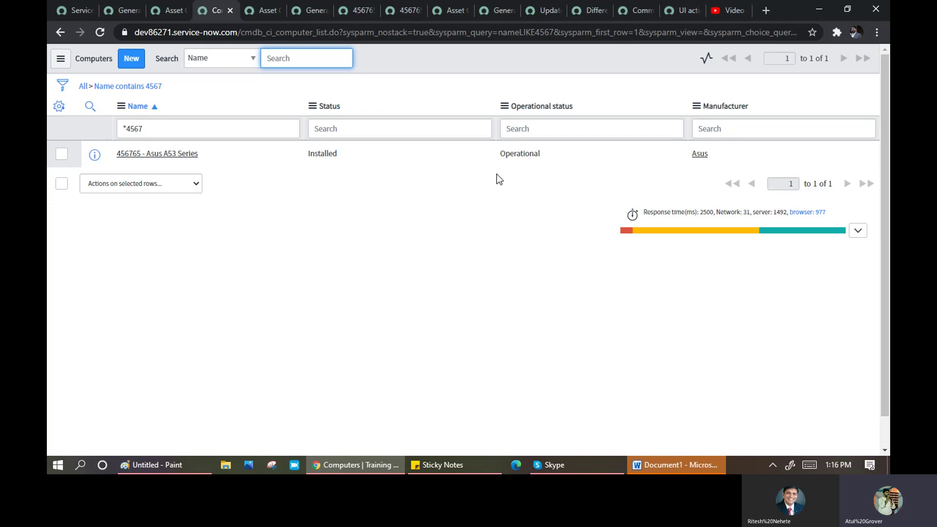
# Step: Open the Operational status value of the 456765 - Asus A53 Series computer in the list to view its available choices
pyautogui.click(566, 161)
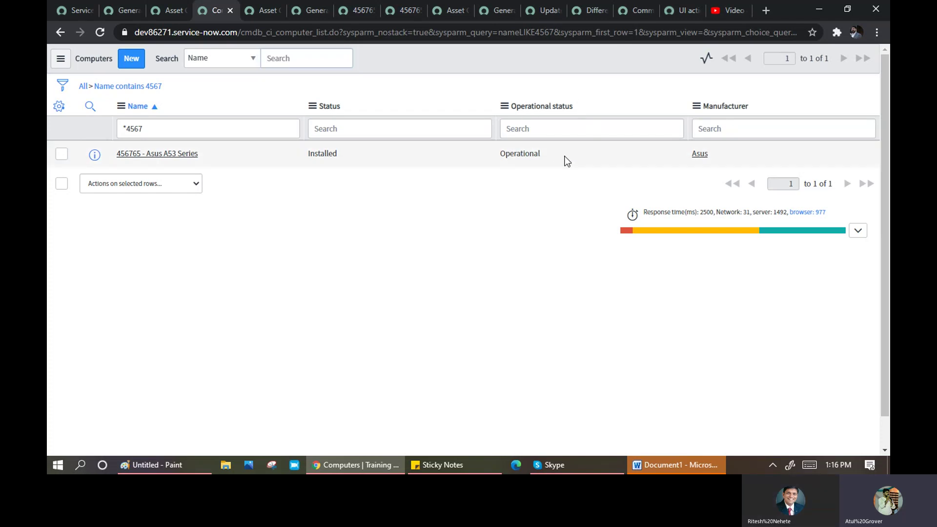
pyautogui.click(567, 161)
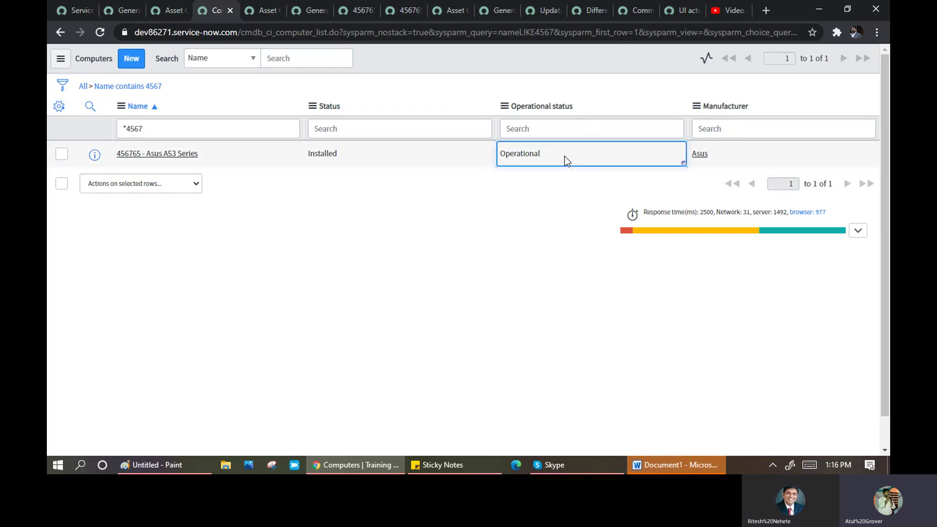
pyautogui.click(564, 157)
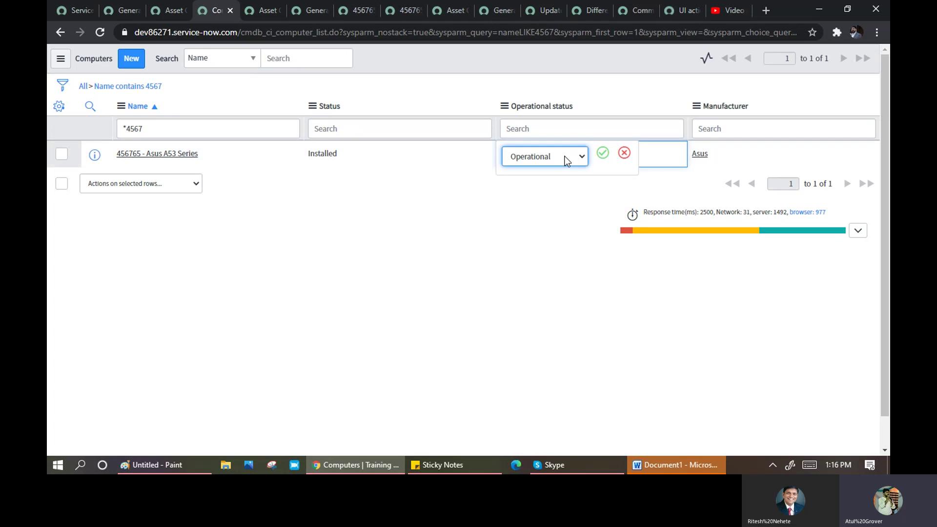
pyautogui.click(565, 156)
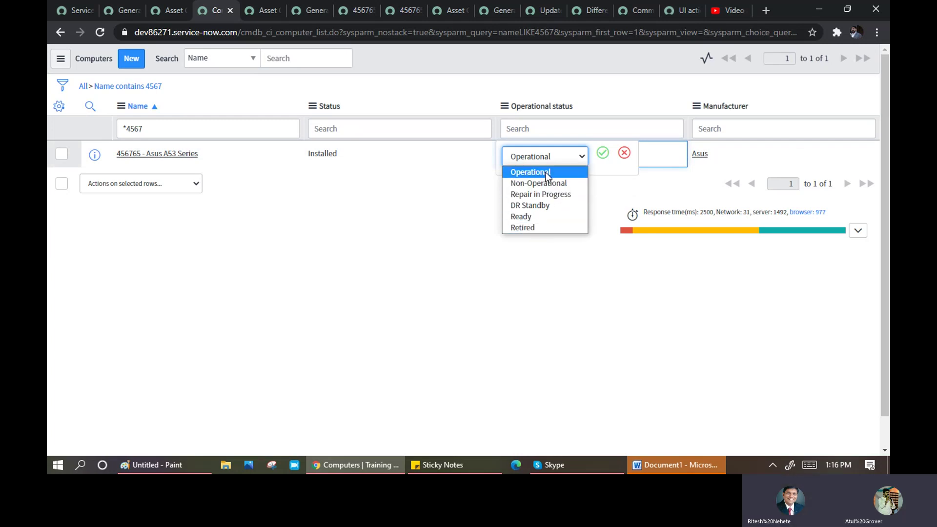
# Step: Review the hardware state mappings, install status mappings and the 456765 hardware asset form, returning to the Computers list
pyautogui.click(127, 12)
pyautogui.click(127, 12)
pyautogui.click(173, 11)
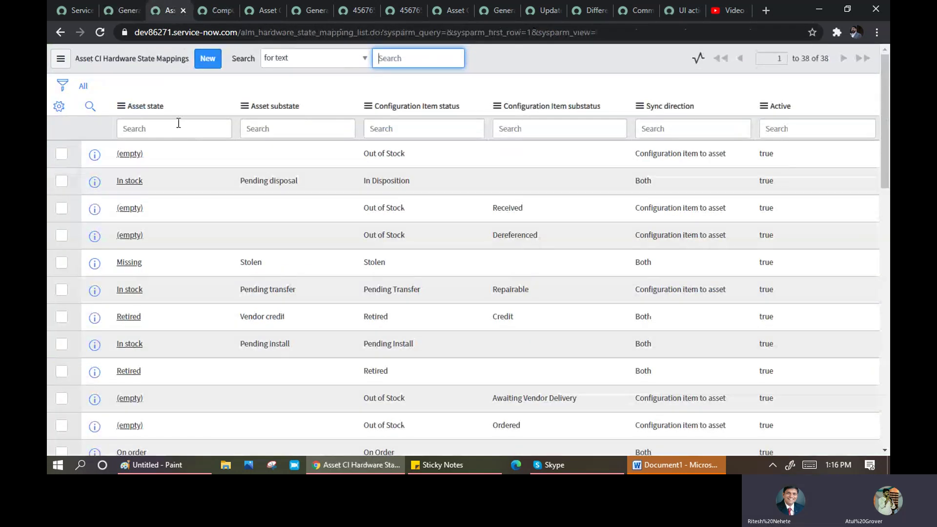
pyautogui.click(214, 10)
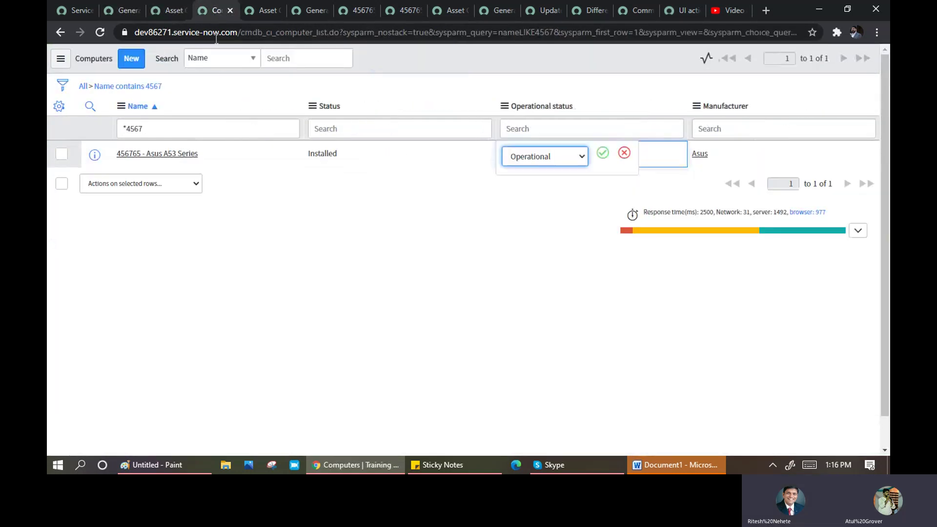
pyautogui.click(247, 13)
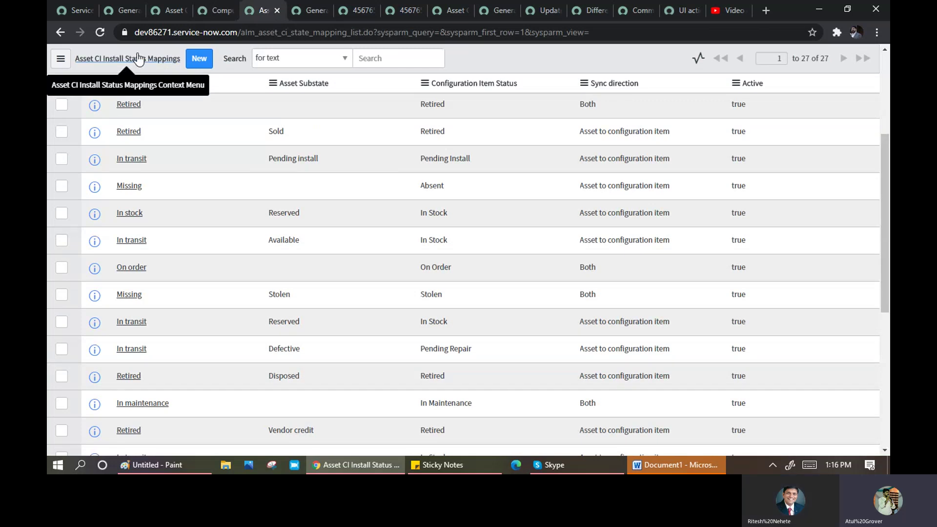
pyautogui.click(123, 13)
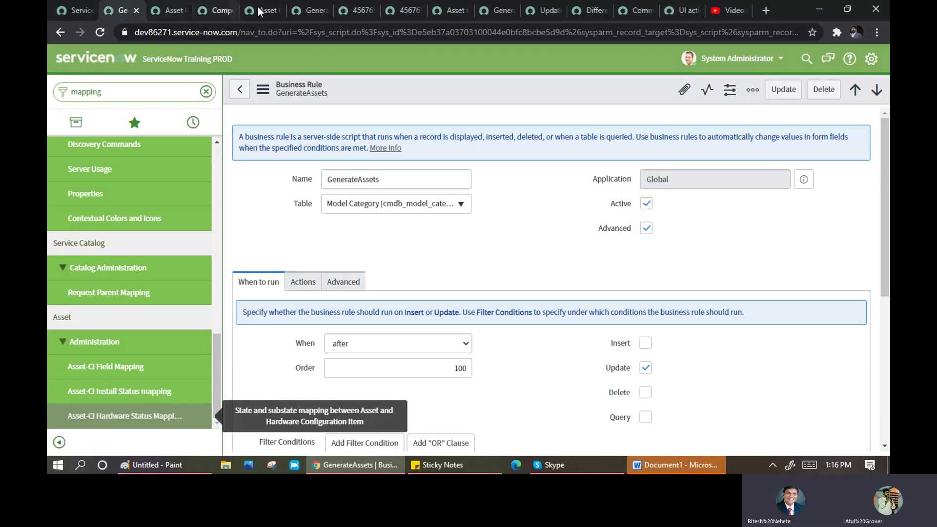
pyautogui.click(310, 13)
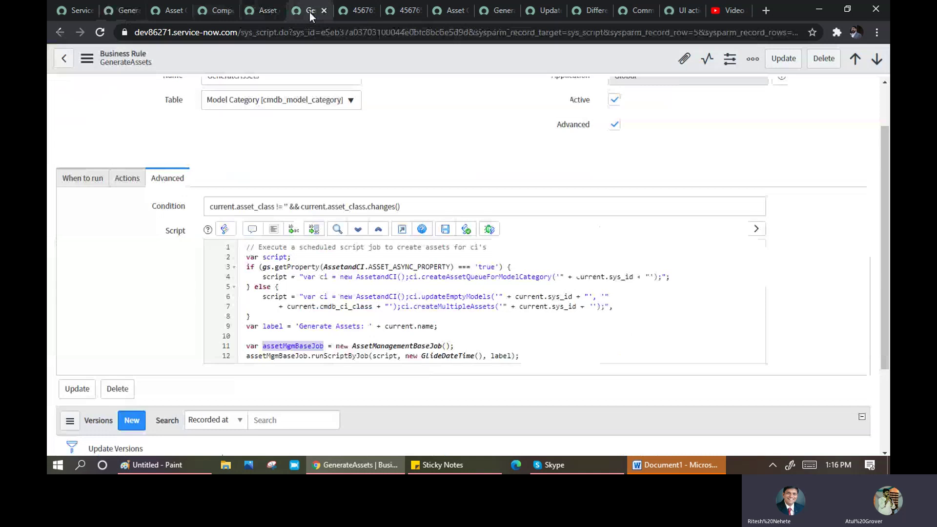
pyautogui.click(264, 11)
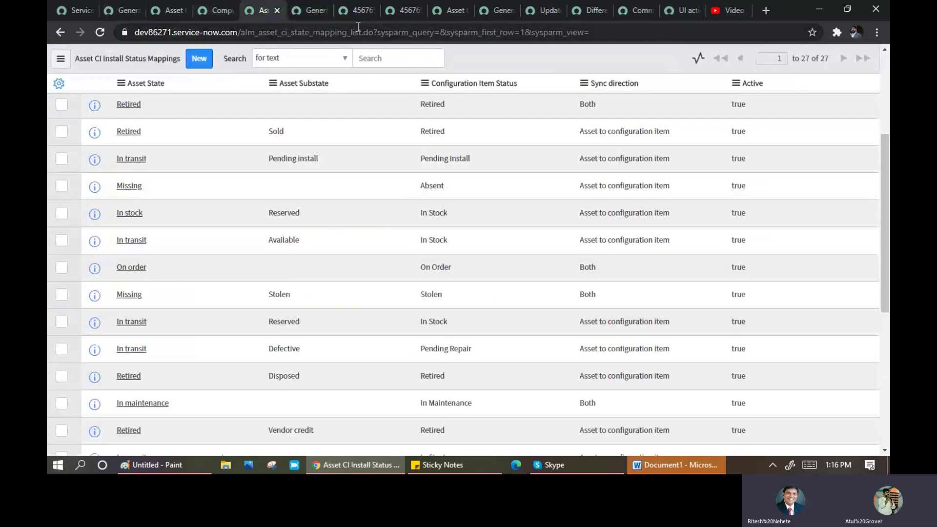
pyautogui.click(358, 11)
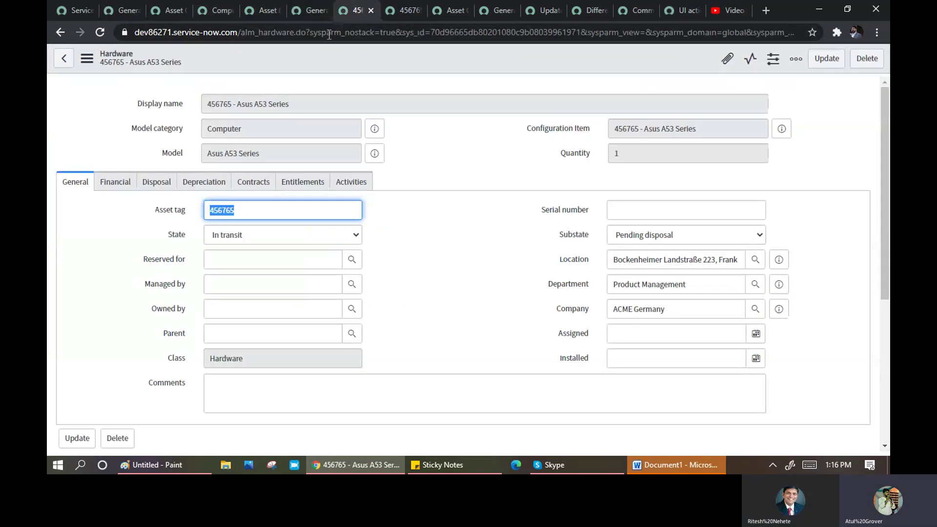
pyautogui.click(223, 11)
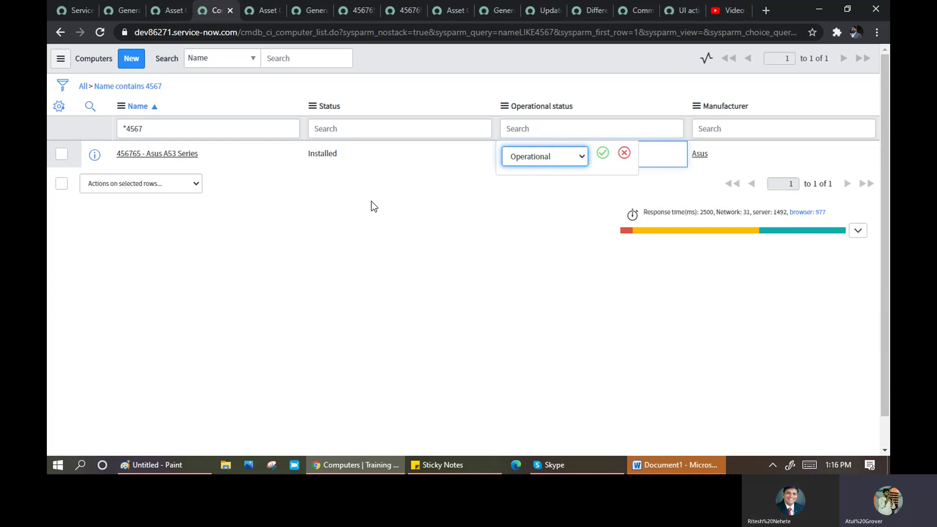
# Step: Compare the Status and Operational status columns of the Computers list, and switch to the Skype call
pyautogui.moveTo(341, 108); pyautogui.dragTo(314, 106)
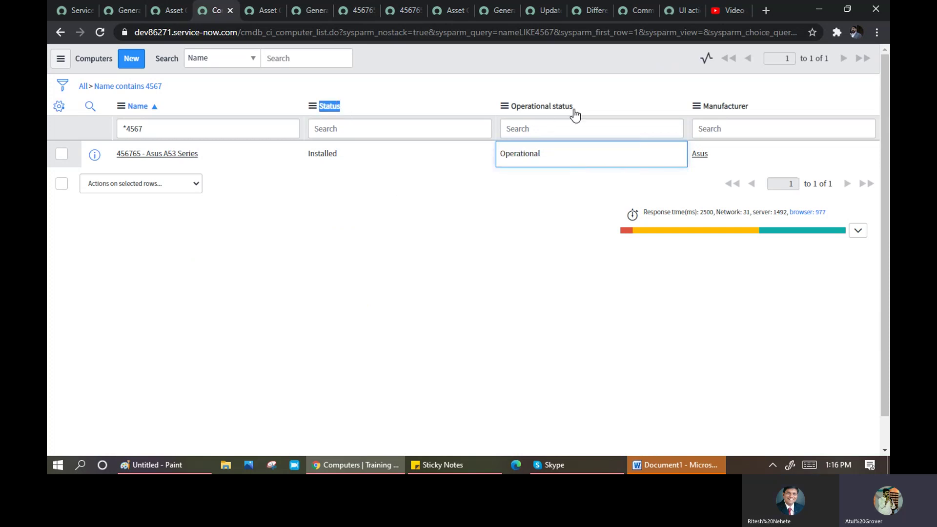
pyautogui.moveTo(574, 112); pyautogui.dragTo(503, 111)
pyautogui.click(444, 262)
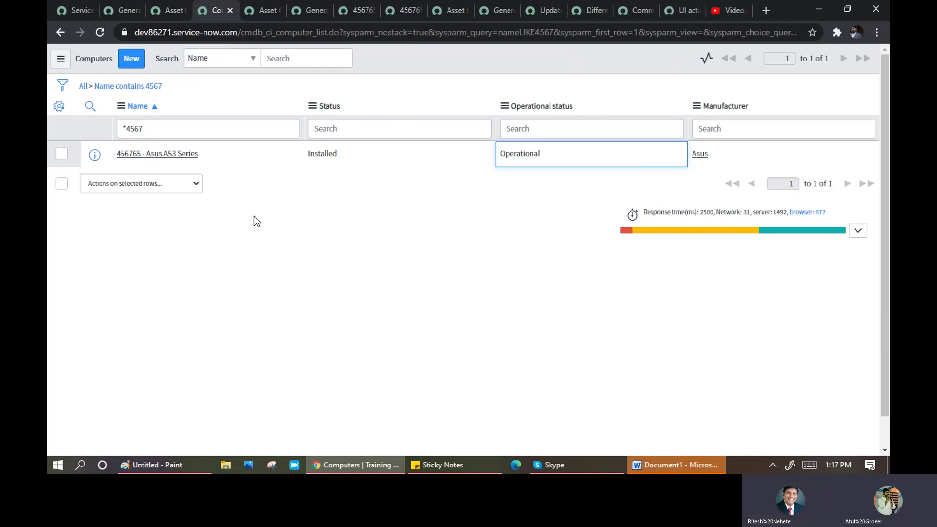
pyautogui.click(568, 470)
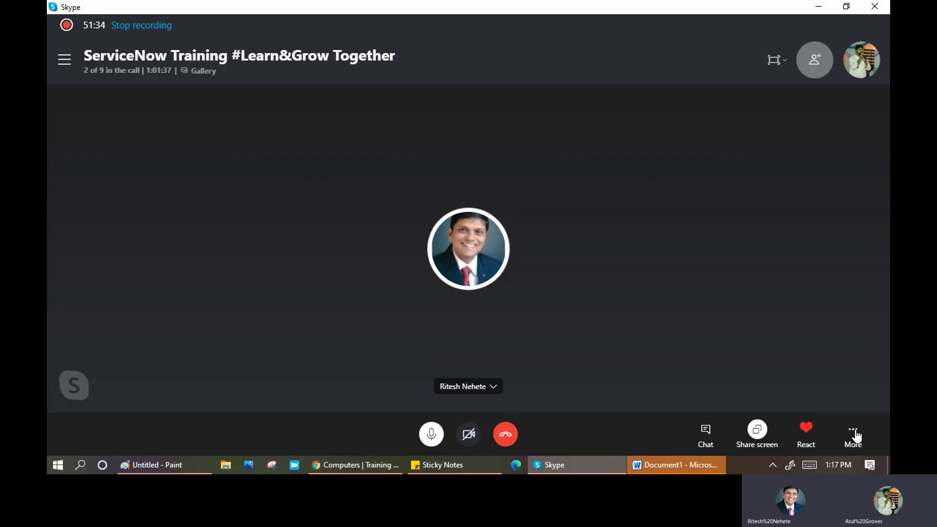